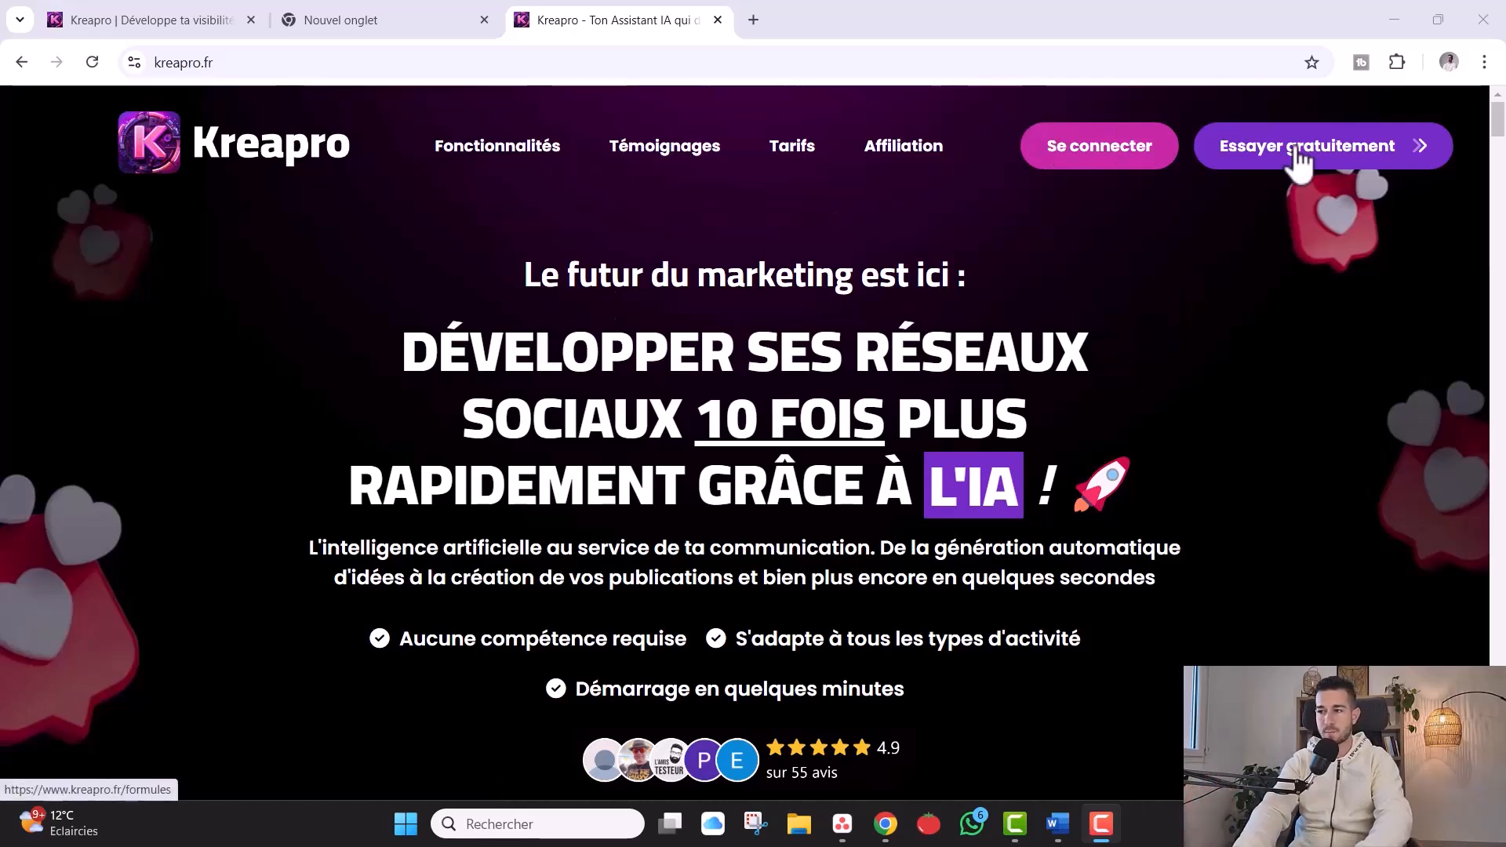
# On the monthly pricing, choose the Creator formula to start its 5-day free trial
pyautogui.moveTo(1501, 129); pyautogui.dragTo(1497, 235)
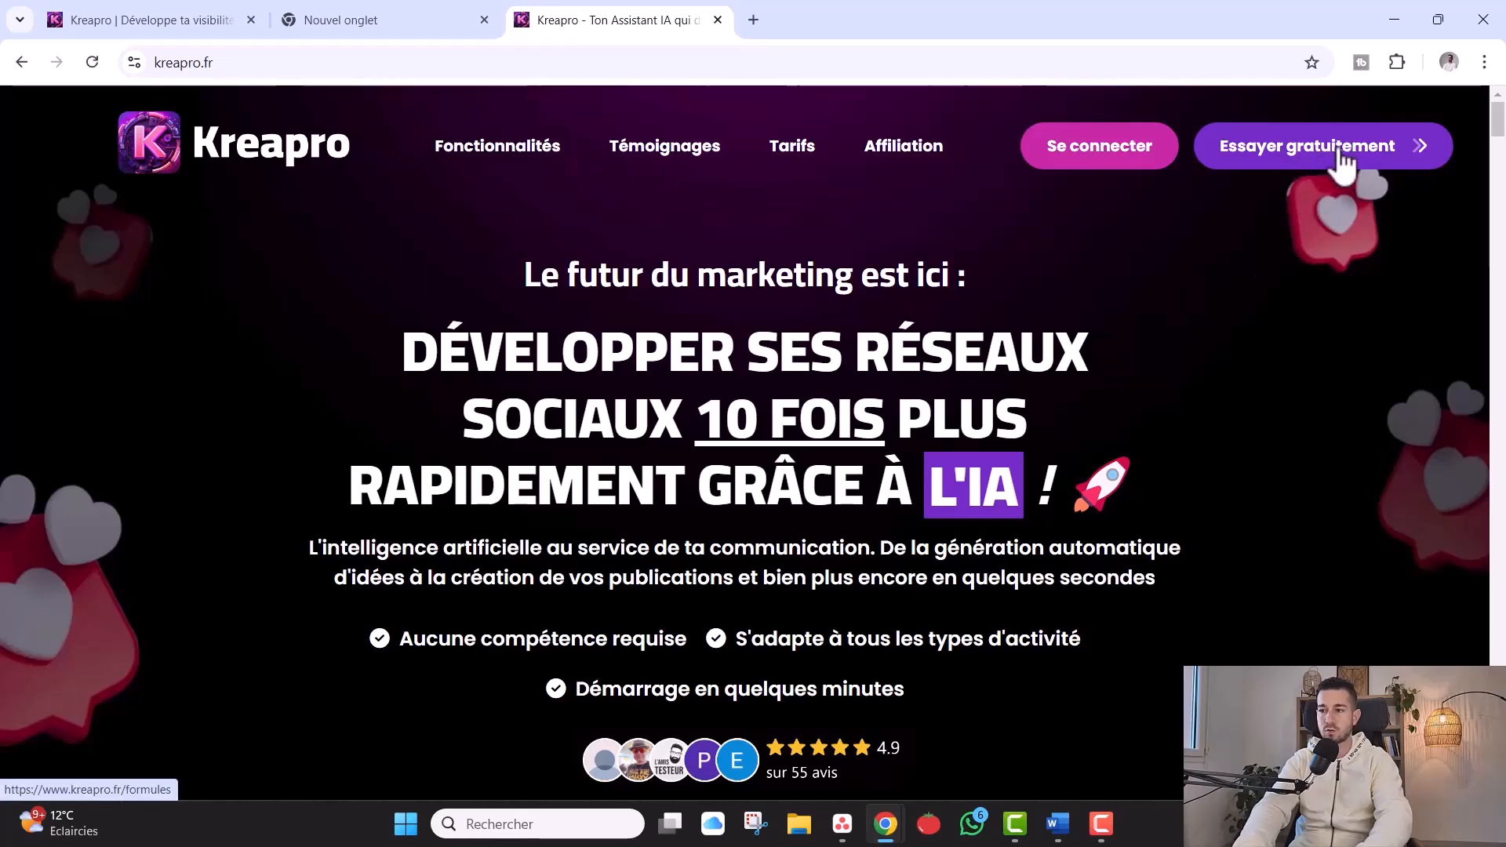
pyautogui.moveTo(1499, 130); pyautogui.dragTo(1491, 88)
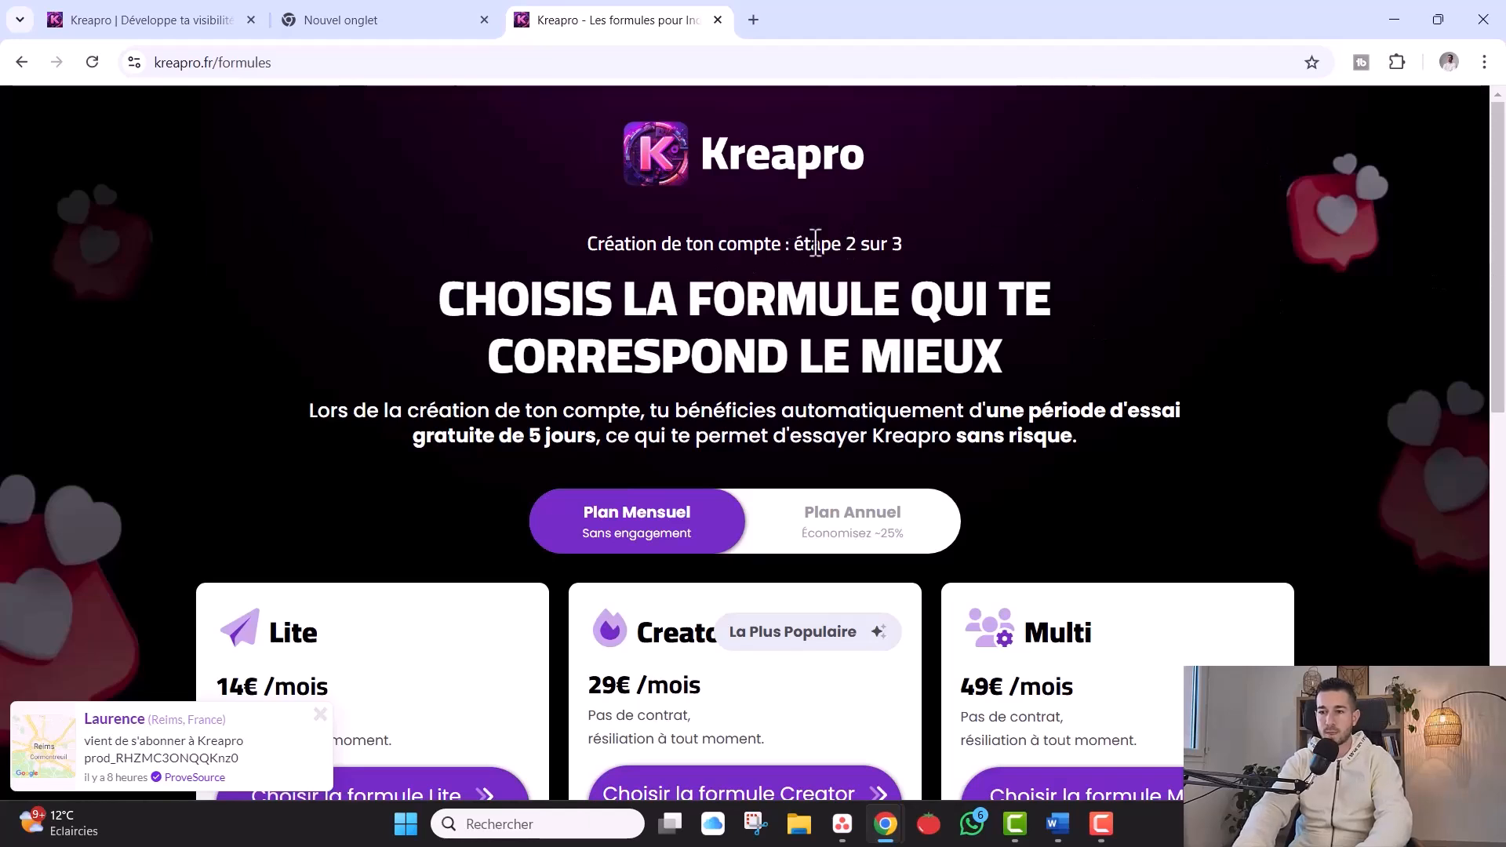
pyautogui.moveTo(1501, 147); pyautogui.dragTo(1503, 169)
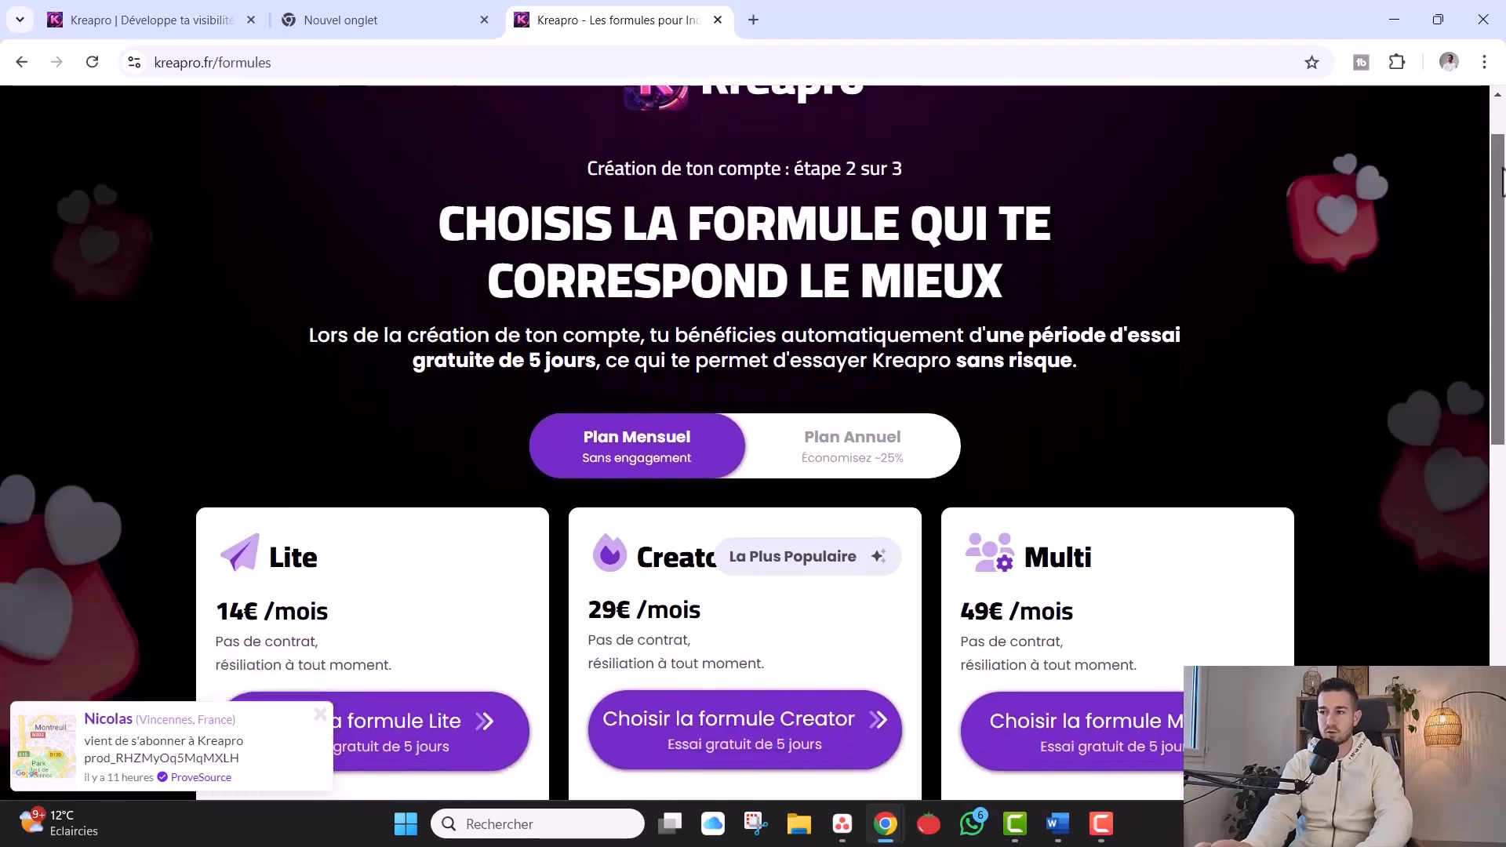
pyautogui.moveTo(1503, 181); pyautogui.dragTo(1491, 288)
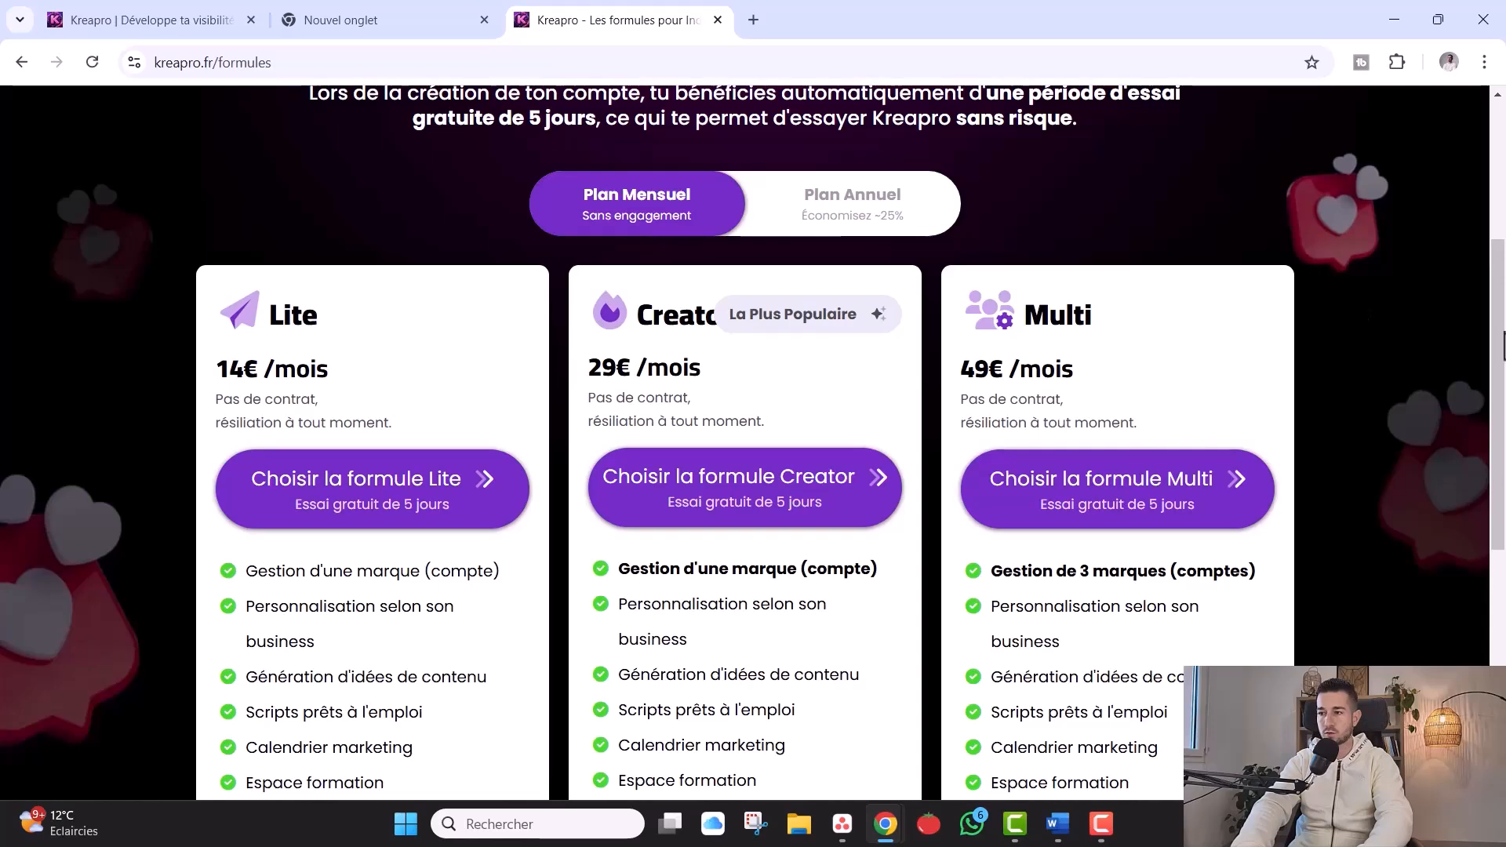
pyautogui.scroll(-2, 1503, 345)
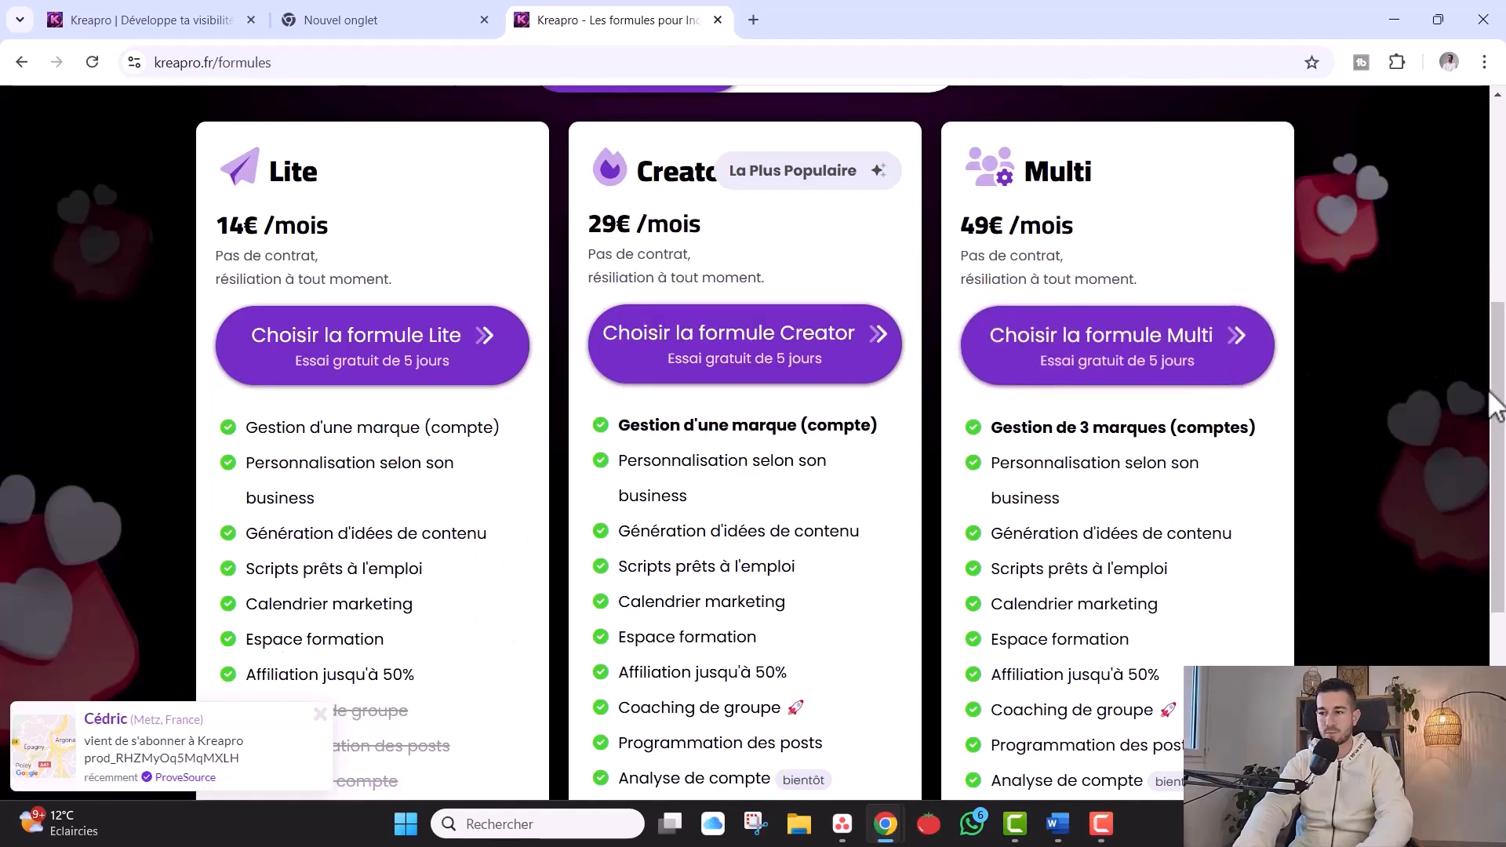
pyautogui.moveTo(1499, 395); pyautogui.dragTo(1498, 428)
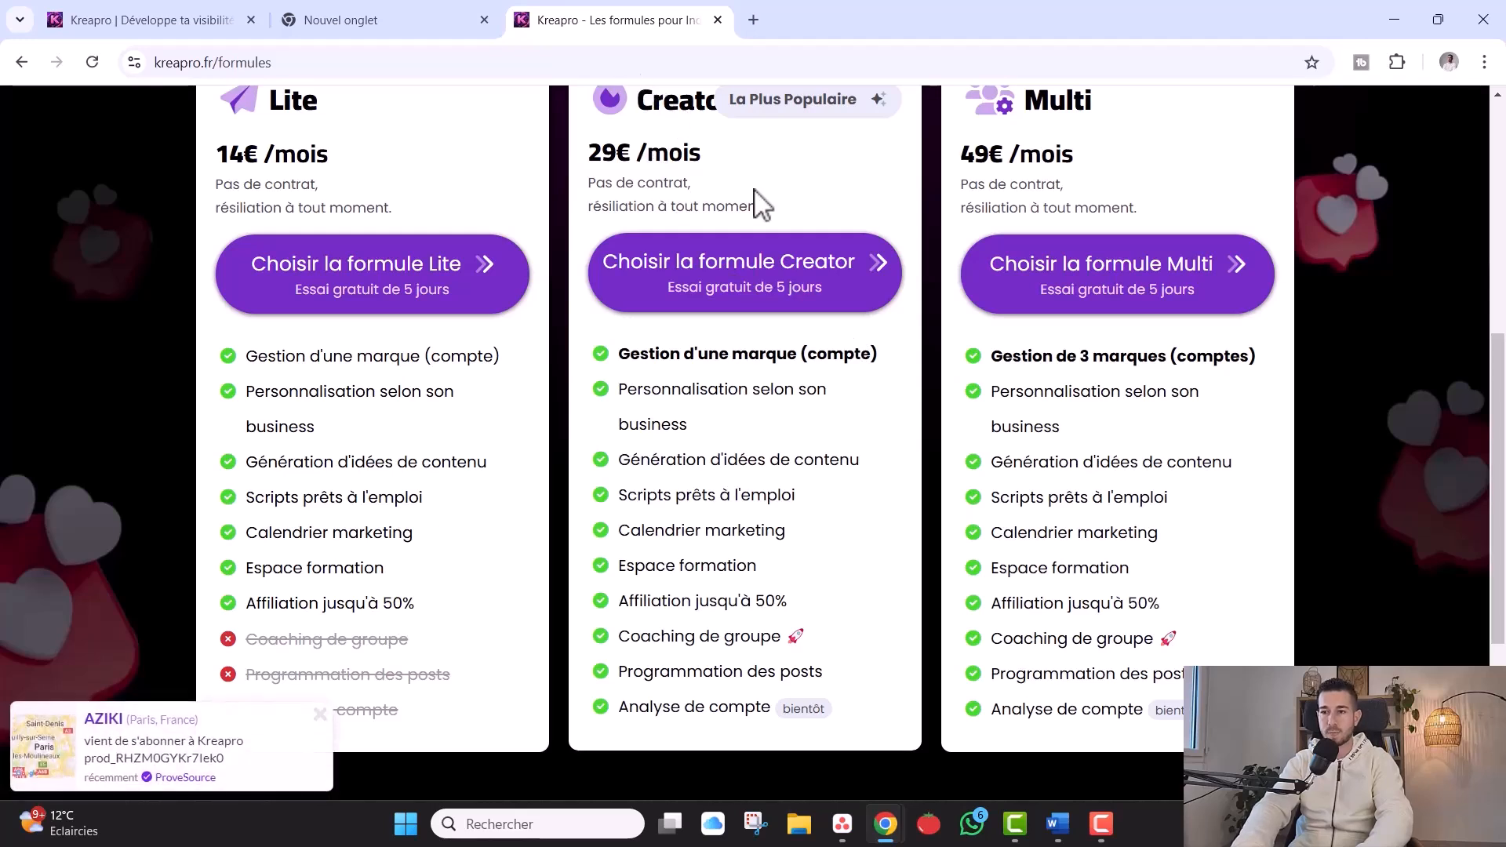
pyautogui.scroll(1, 1501, 402)
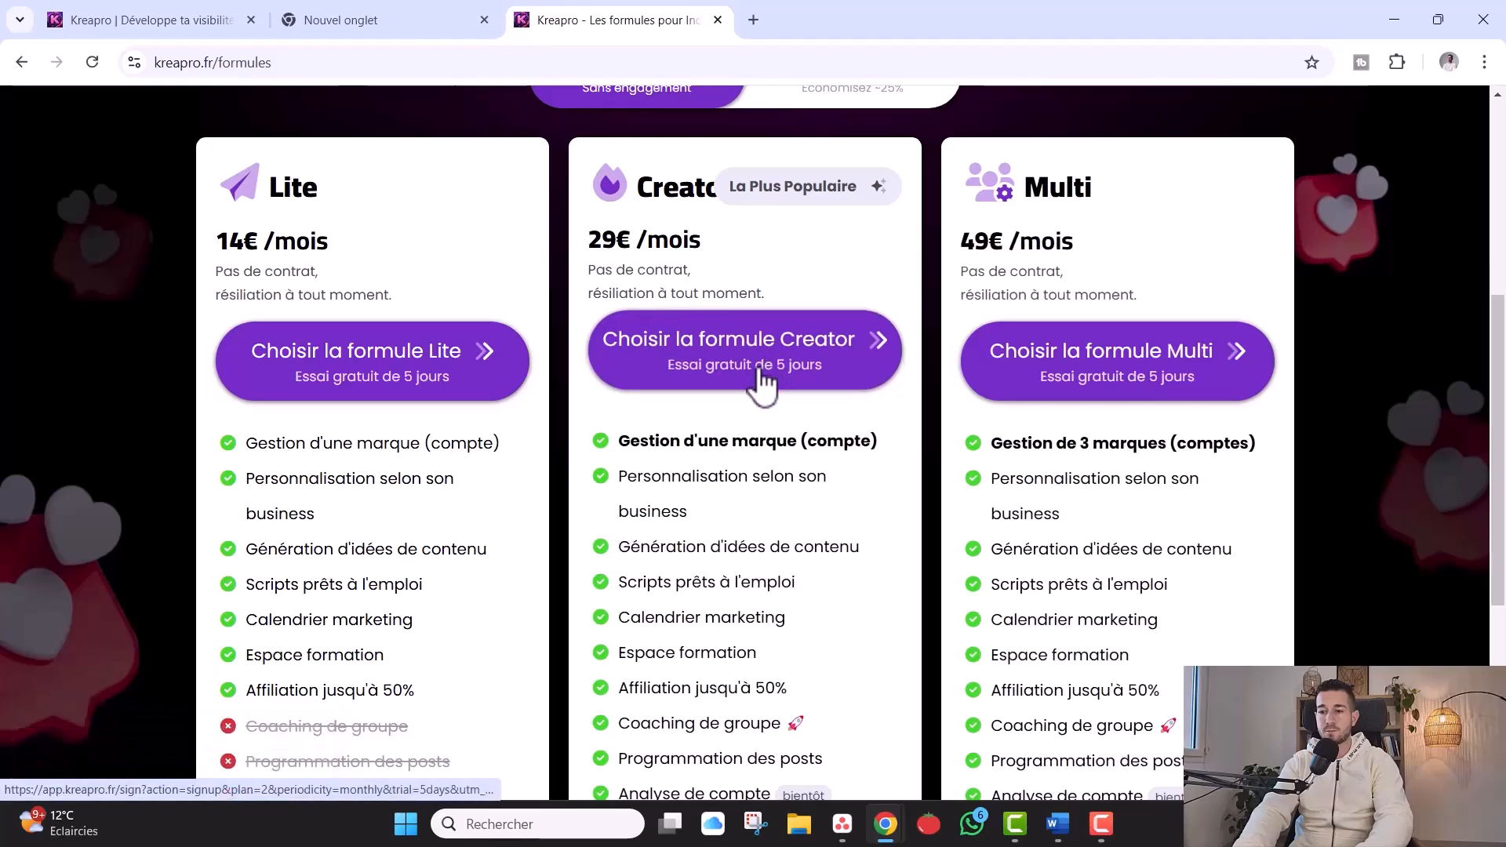
pyautogui.scroll(1, 1501, 390)
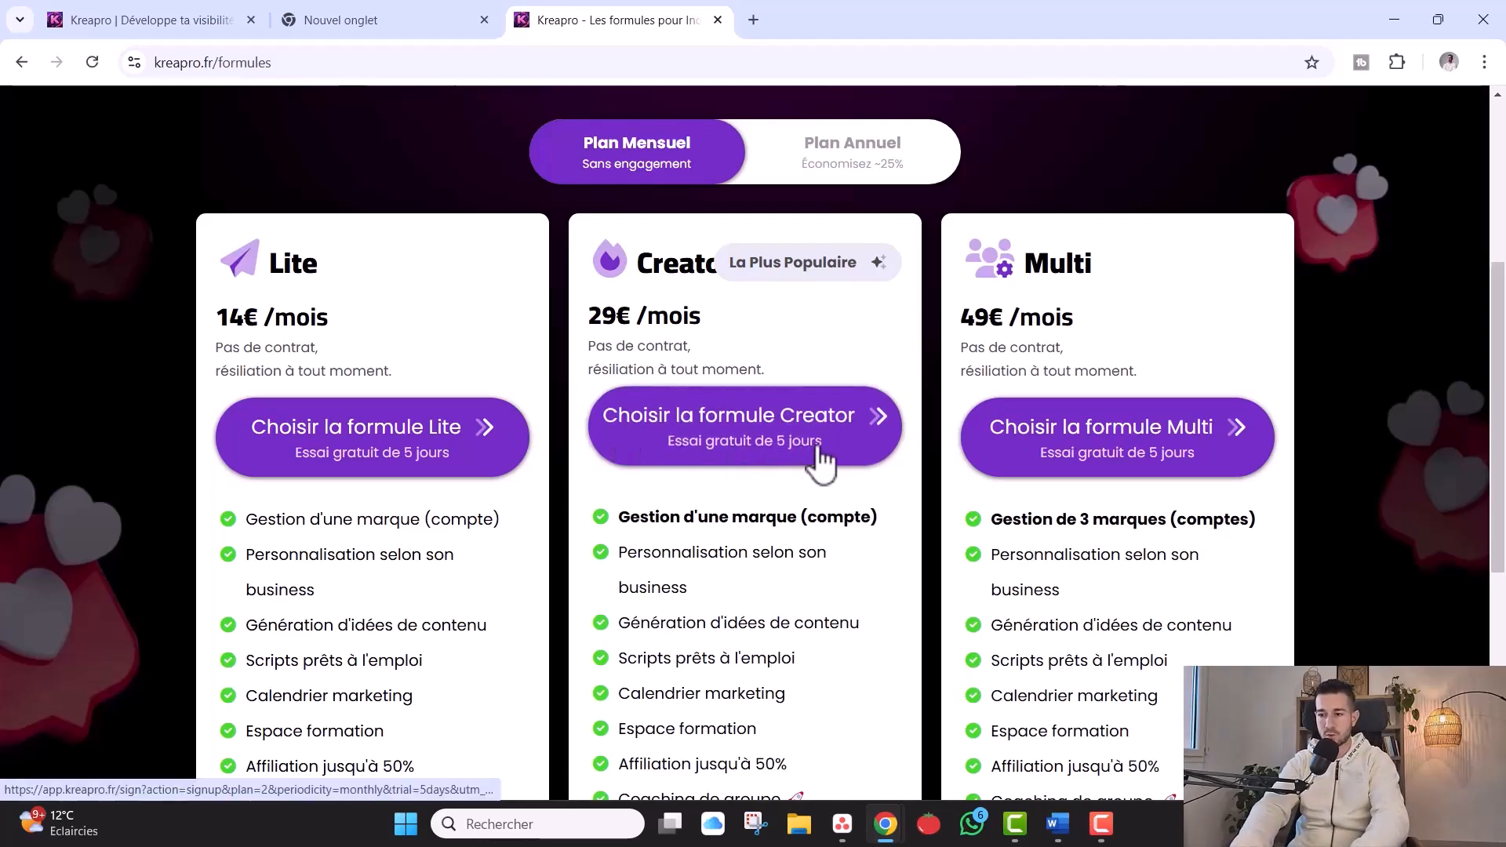
pyautogui.click(733, 459)
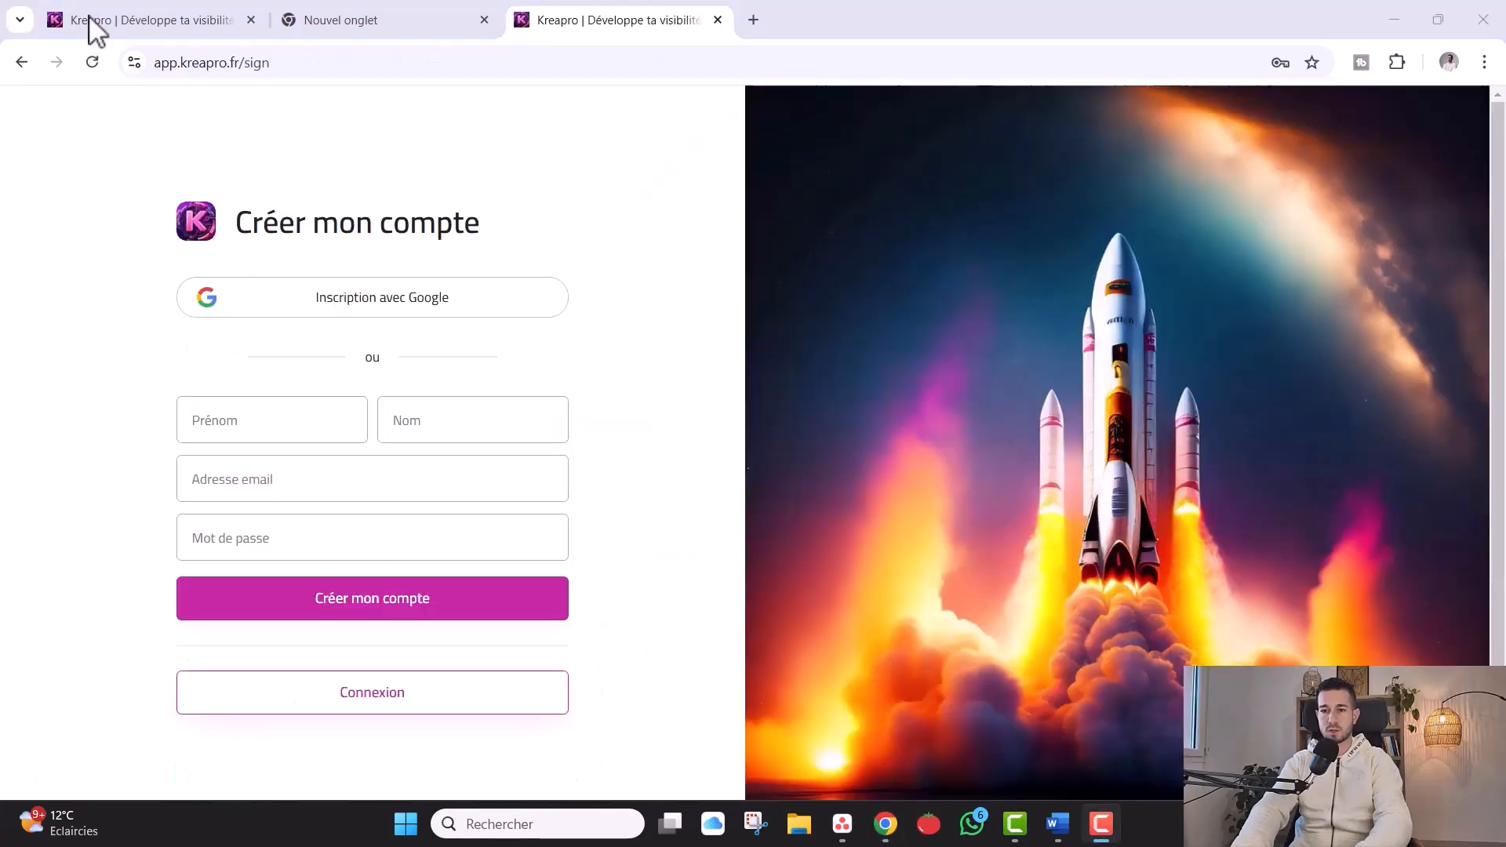
# Enter the first name, last name, e-mail address and password, then submit 'Créer mon compte'
pyautogui.click(333, 461)
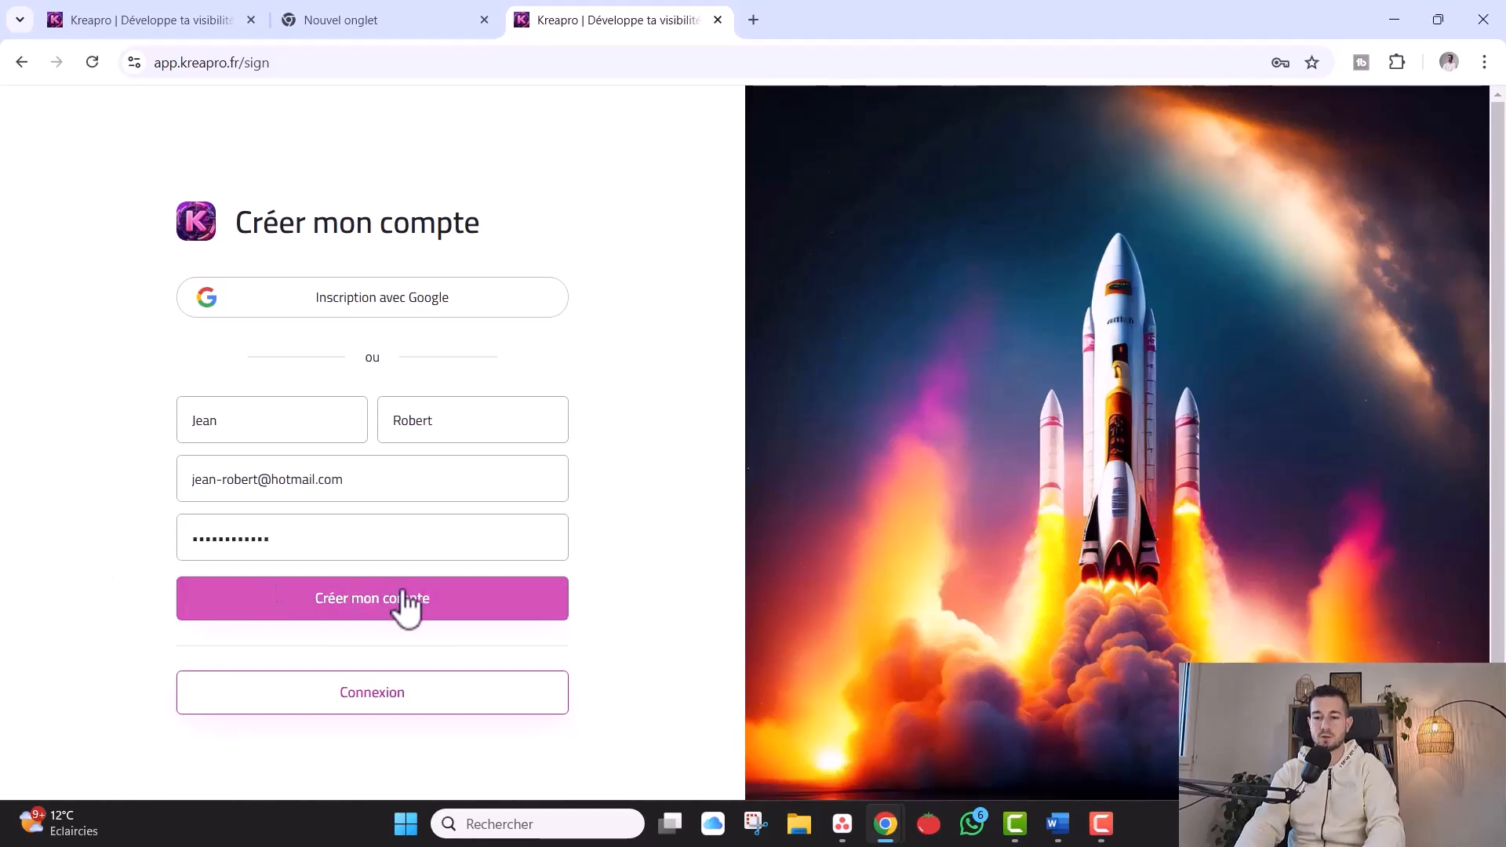
pyautogui.click(487, 608)
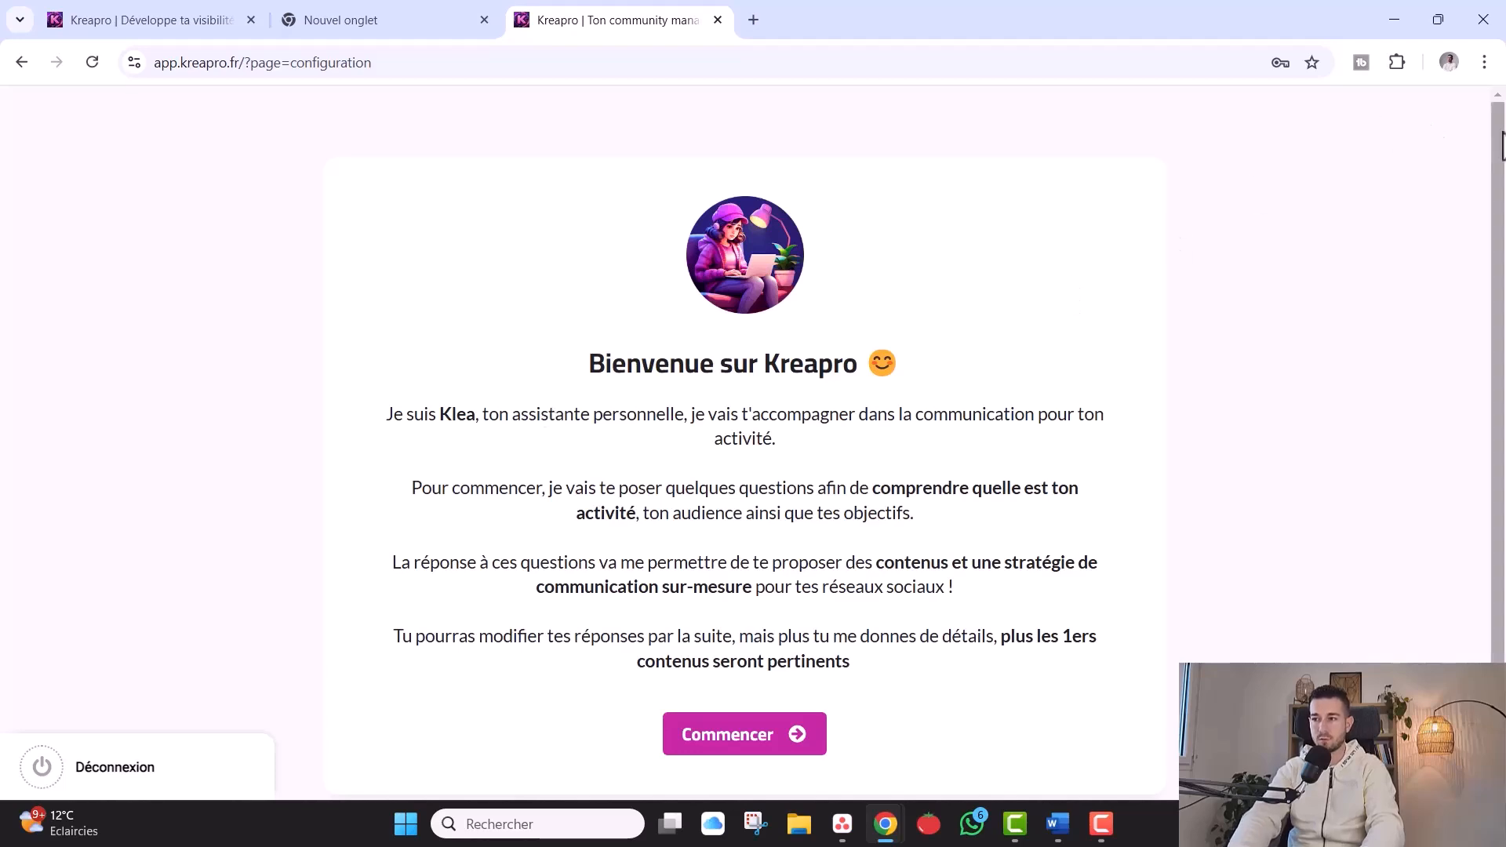
pyautogui.moveTo(1498, 141); pyautogui.dragTo(1498, 210)
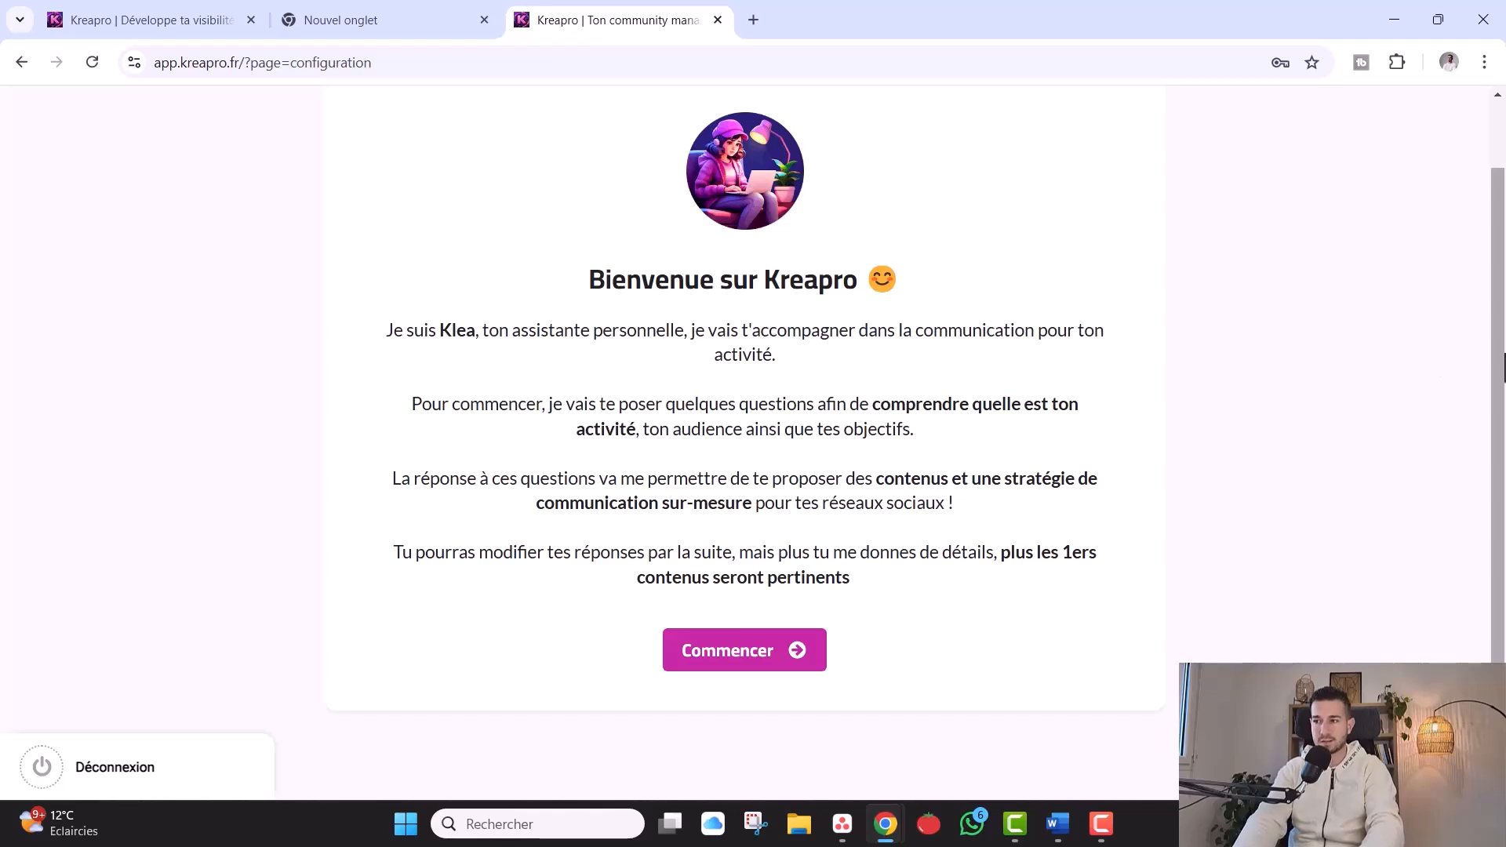
pyautogui.moveTo(1500, 377)
pyautogui.mouseDown()
pyautogui.moveTo(1500, 445)
pyautogui.moveTo(1500, 298)
pyautogui.moveTo(1502, 405)
pyautogui.mouseUp()
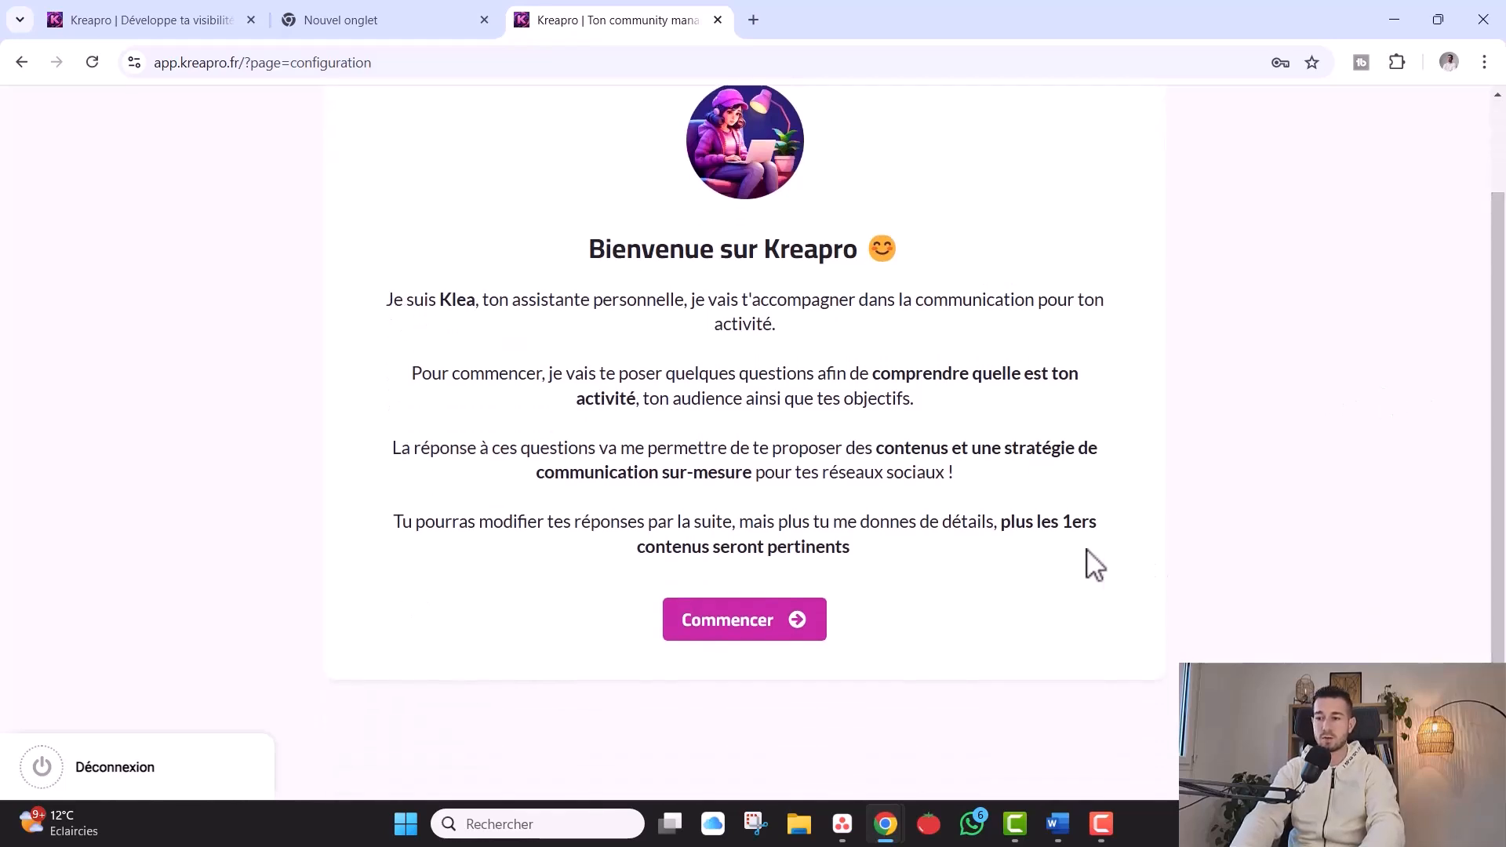
# Start setup and classify the activity as a Personne physique, Influenceur / blogueur
pyautogui.click(728, 622)
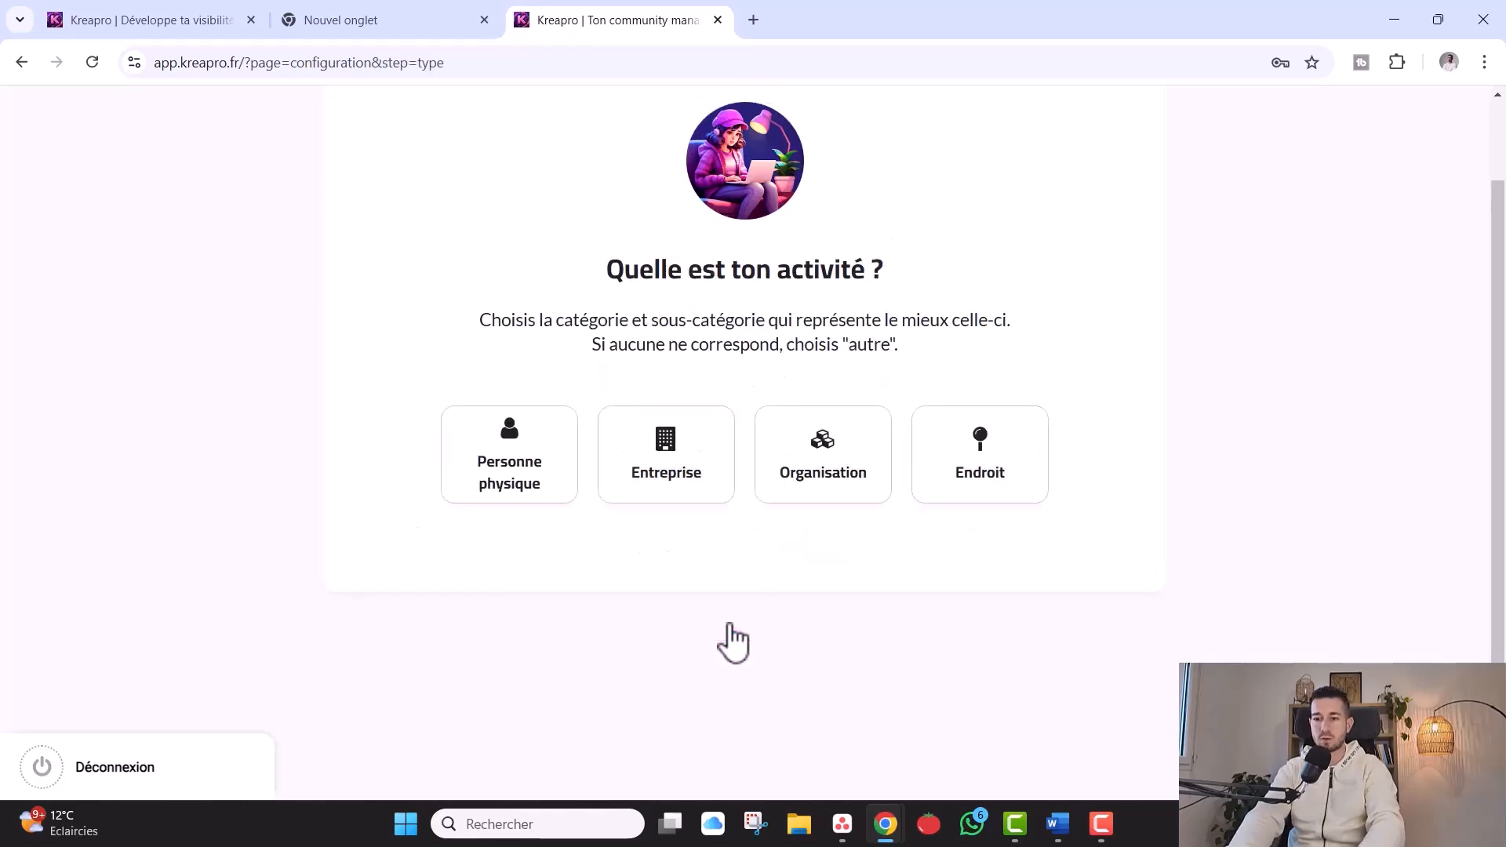
pyautogui.click(531, 471)
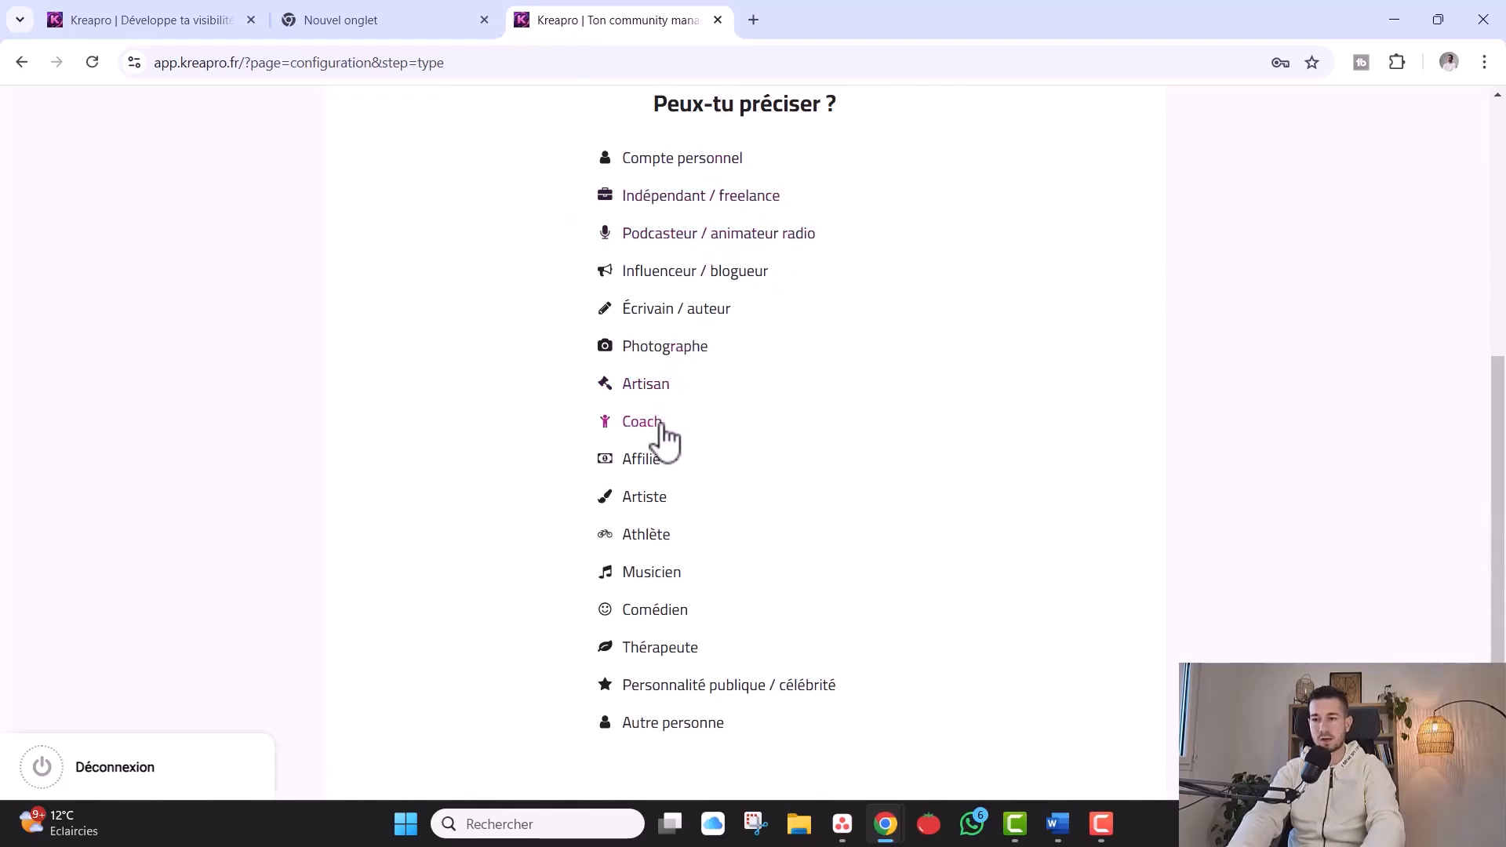
pyautogui.click(673, 648)
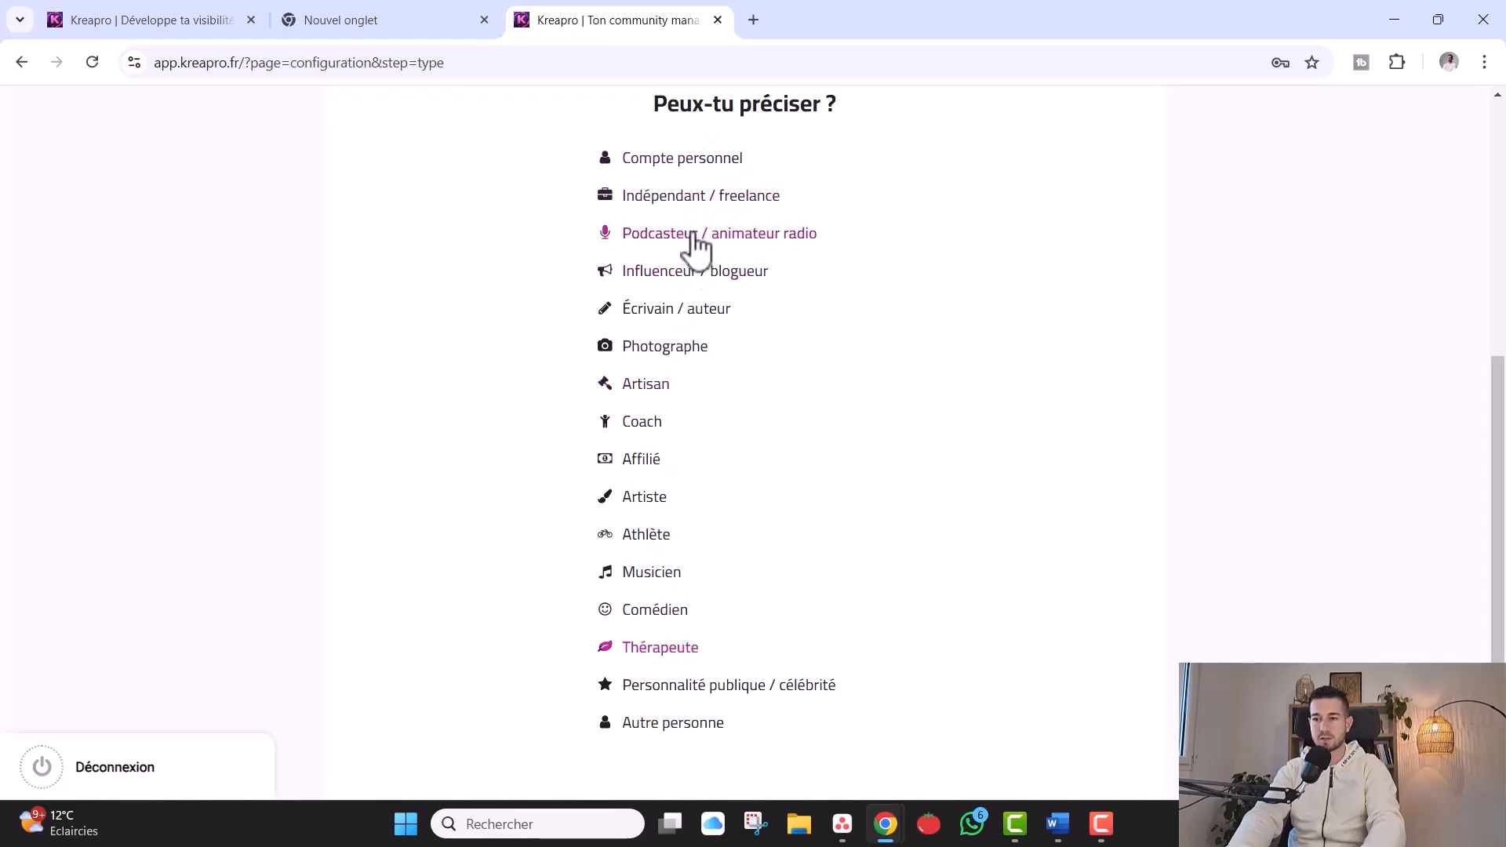
pyautogui.click(718, 275)
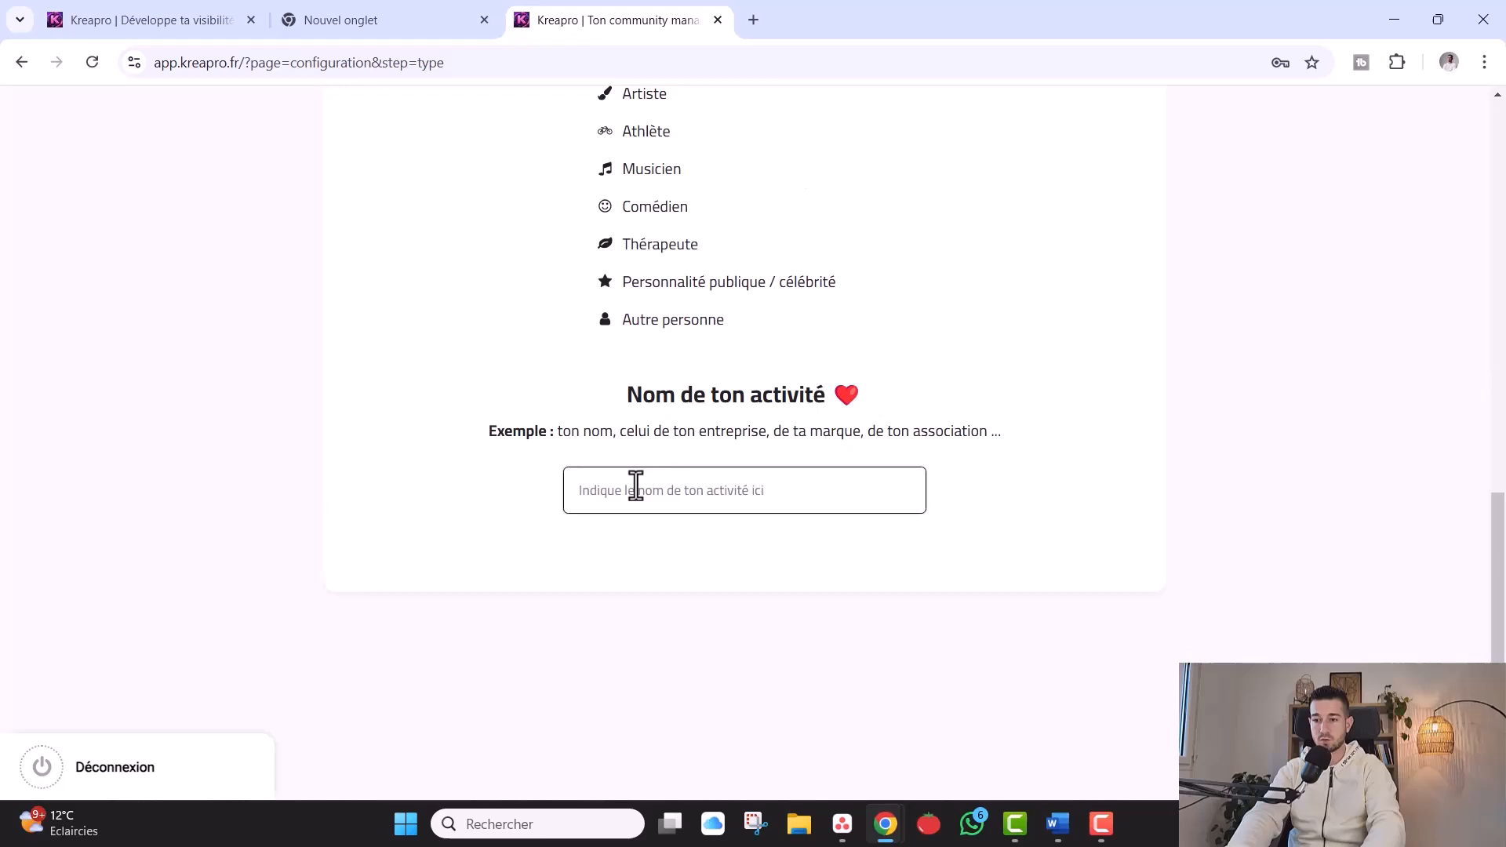
# Enter the activity name and continue
pyautogui.click(842, 479)
pyautogui.write('J')
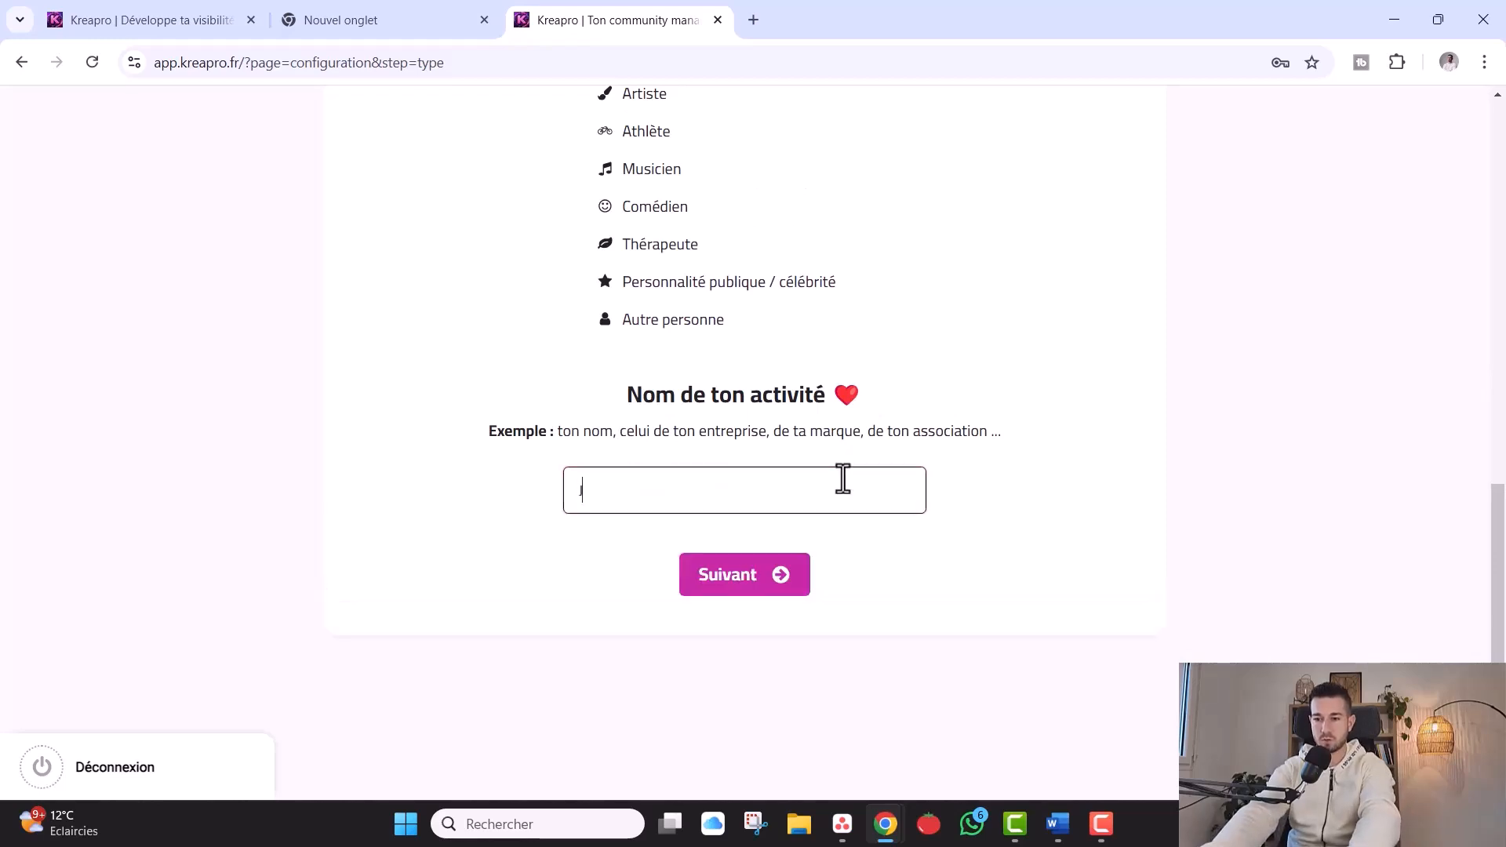
pyautogui.write('ean Rober')
pyautogui.write('t')
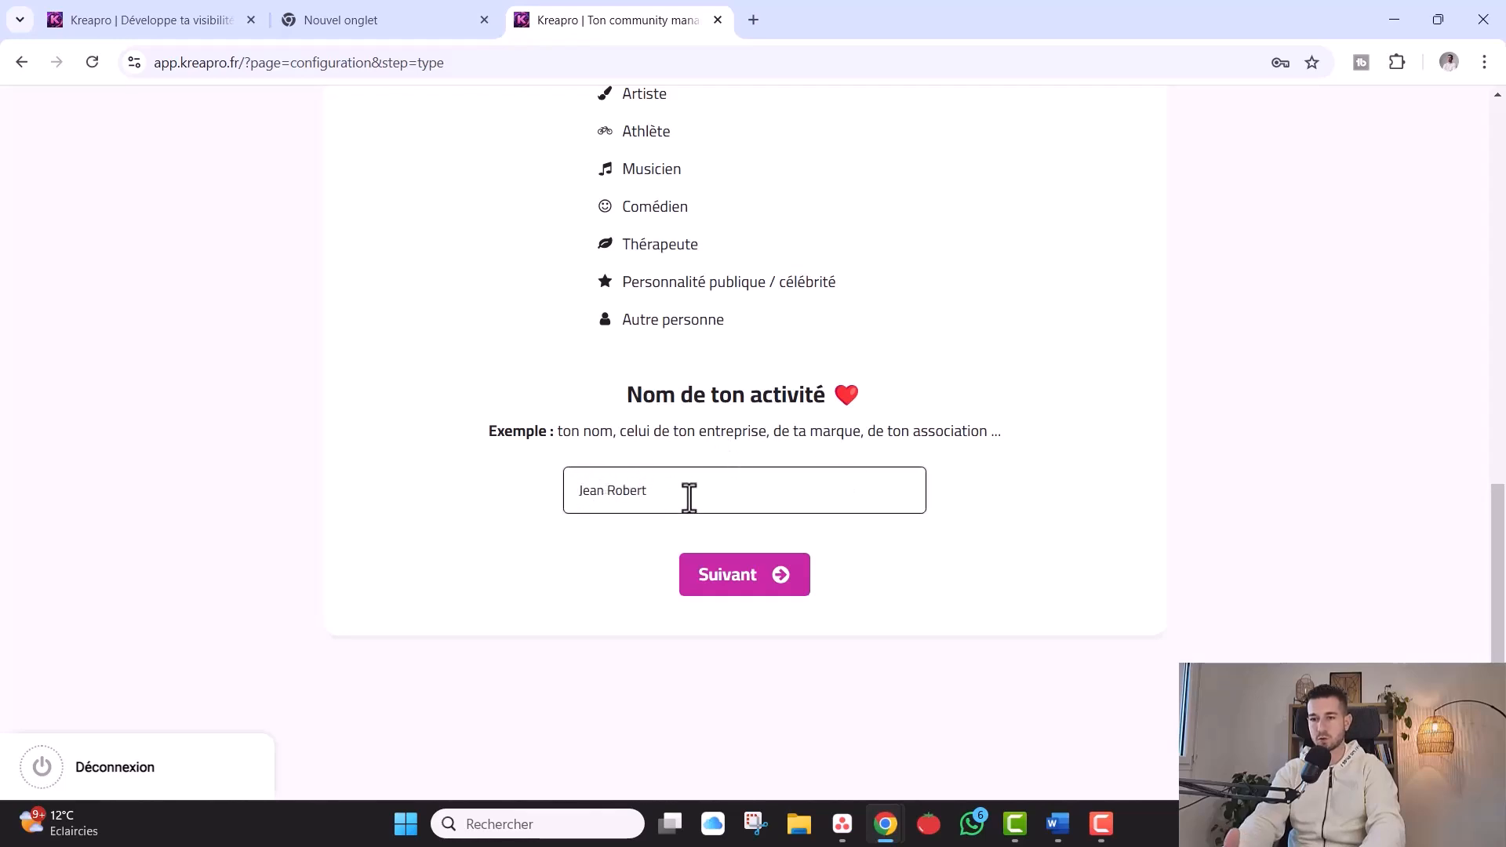
pyautogui.click(747, 581)
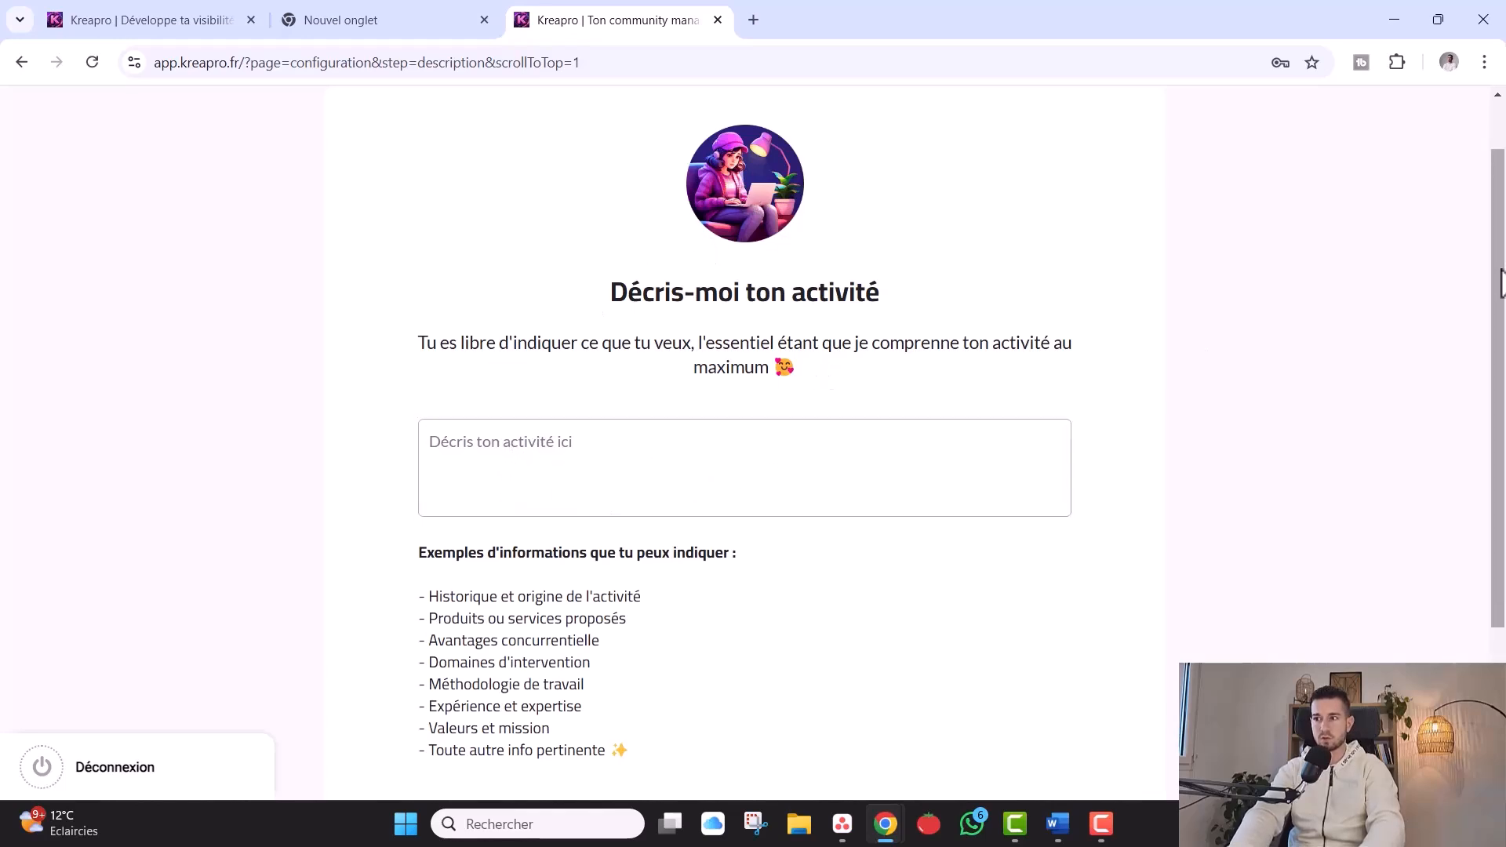
# Paste the description paragraph from the Word notes into 'Décris ton activité ici' and continue
pyautogui.moveTo(1501, 282); pyautogui.dragTo(1500, 323)
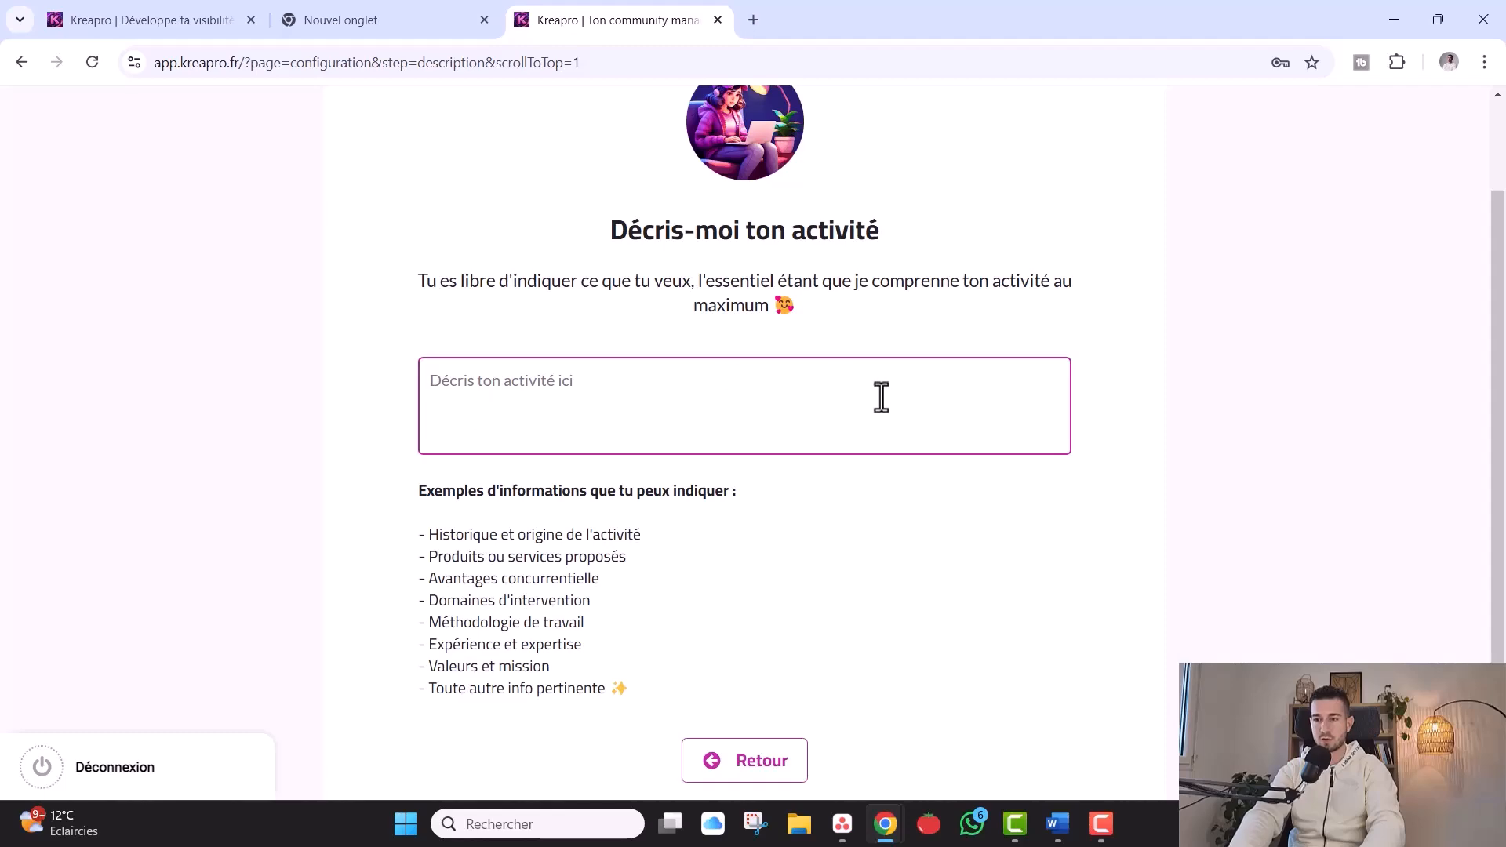
pyautogui.click(1056, 828)
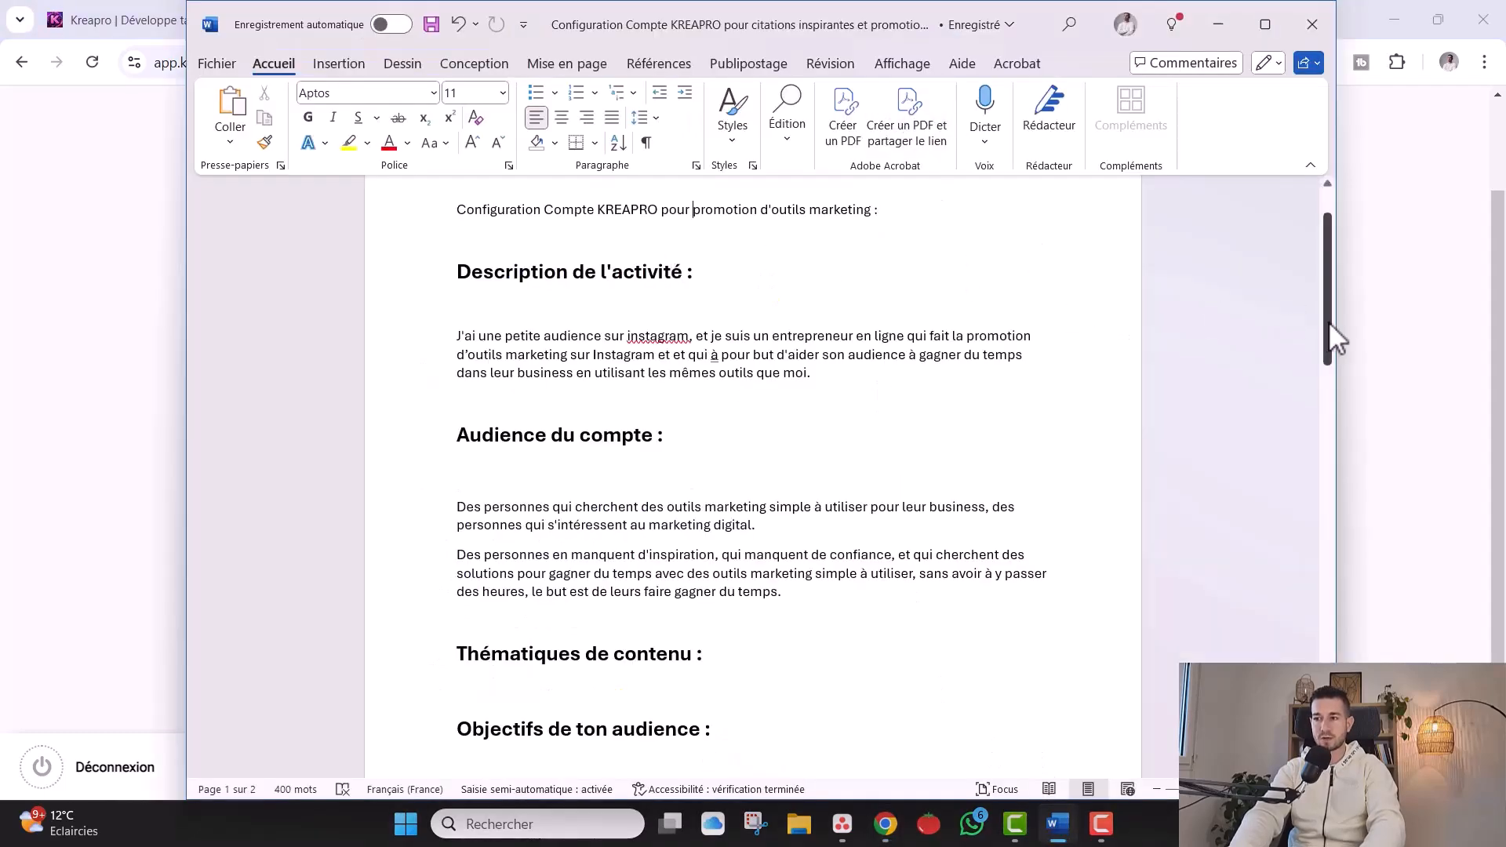
pyautogui.moveTo(1330, 322); pyautogui.dragTo(1322, 293)
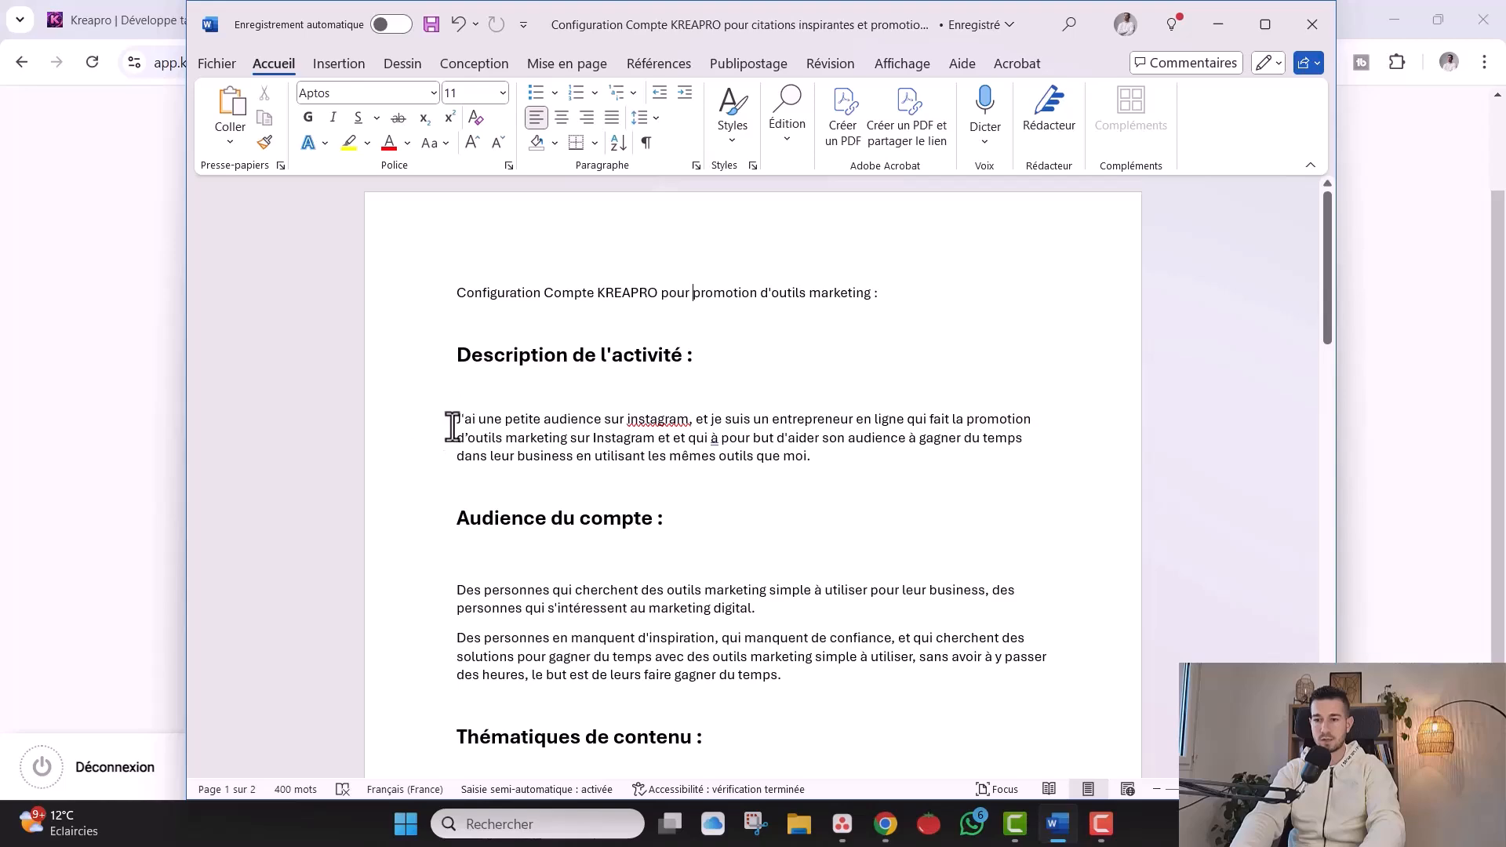
pyautogui.moveTo(455, 422); pyautogui.dragTo(822, 470)
pyautogui.hotkey('ctrl', 'c')
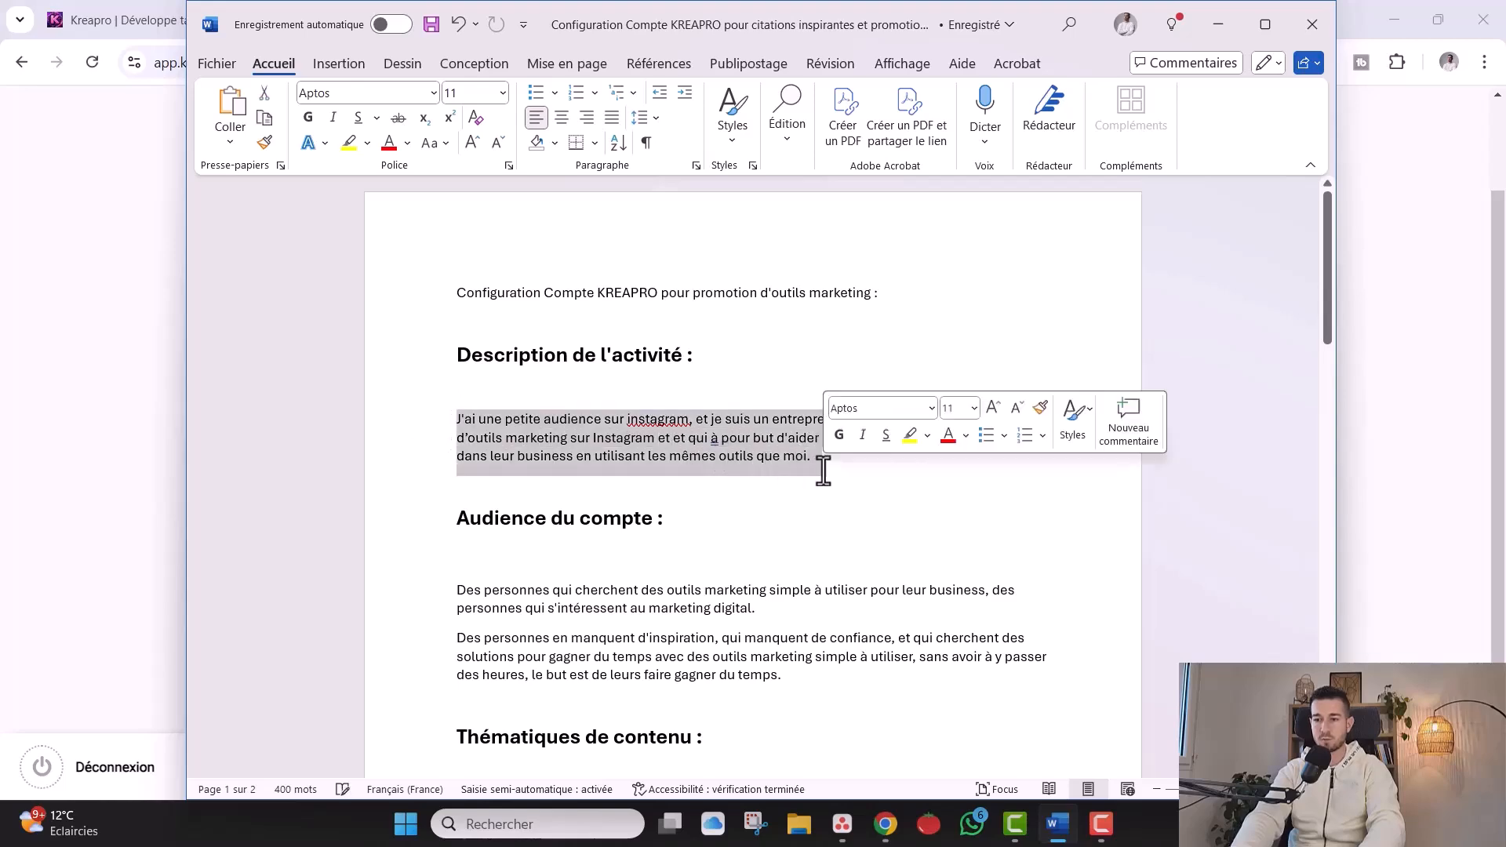
pyautogui.click(1449, 404)
pyautogui.click(713, 430)
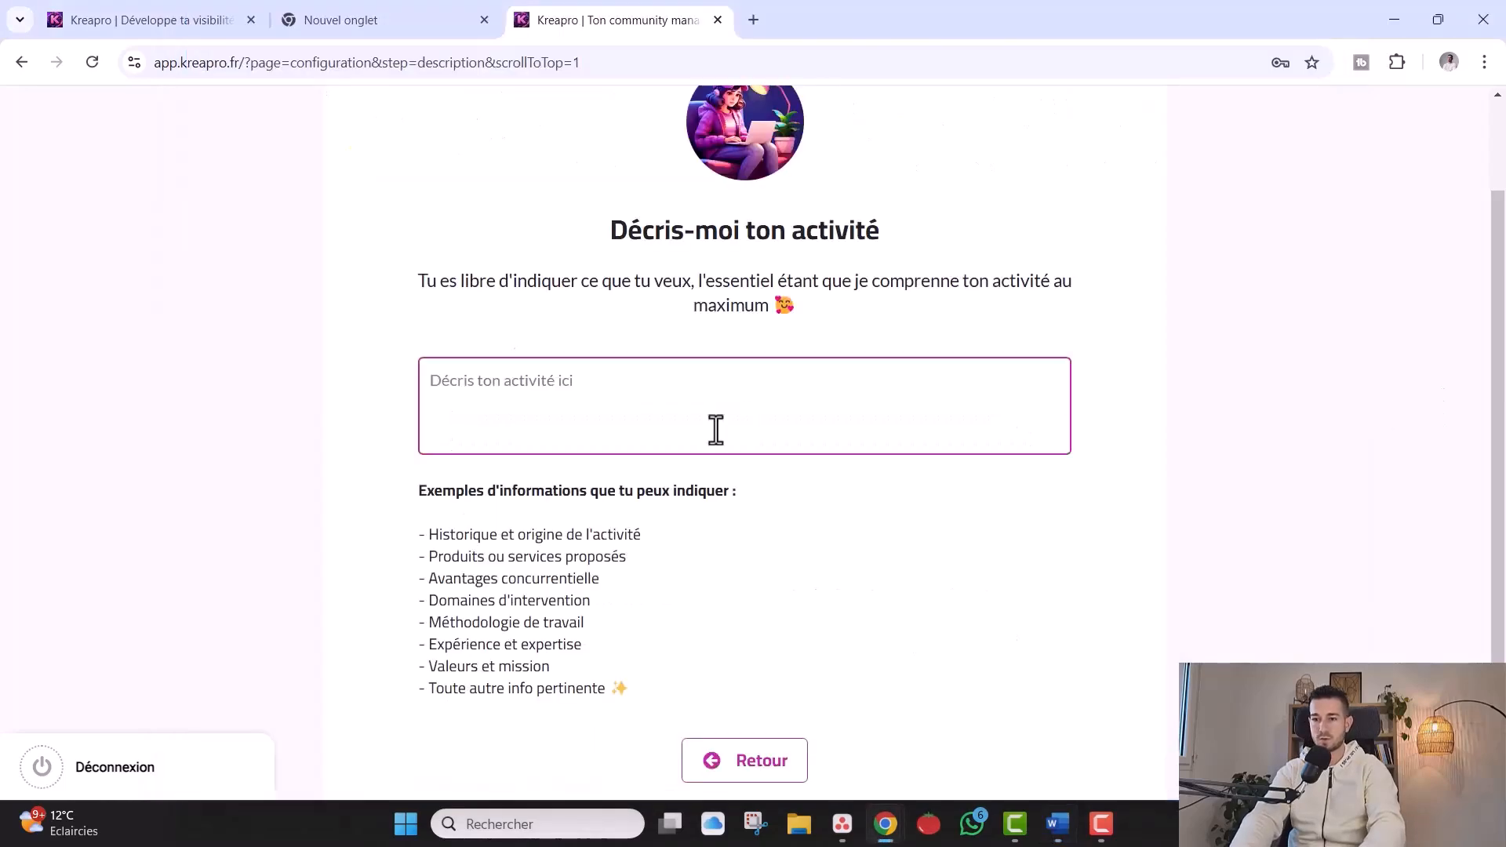
pyautogui.hotkey('ctrl', 'v')
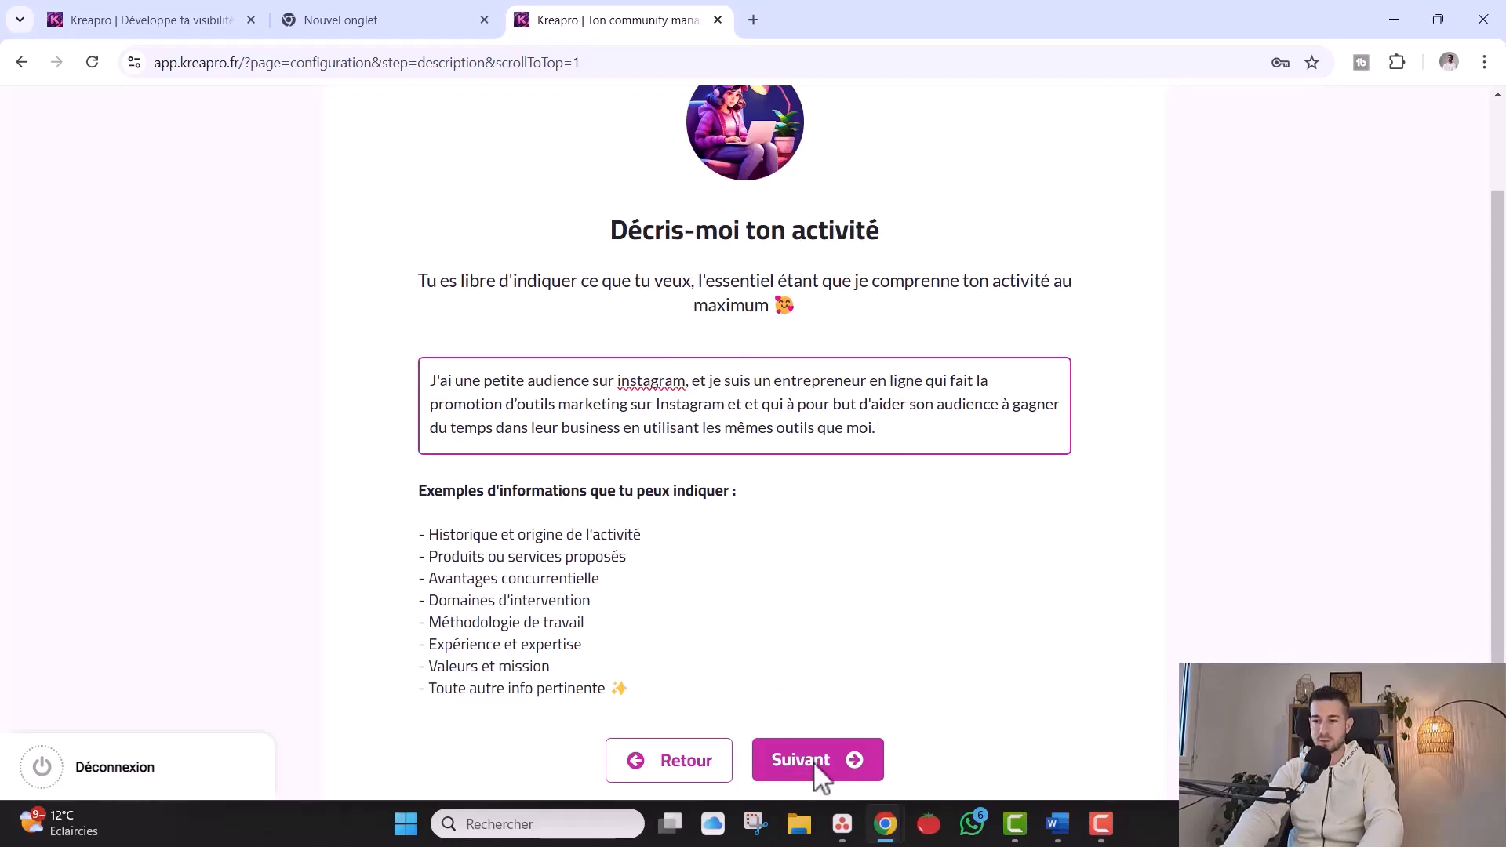
pyautogui.click(780, 765)
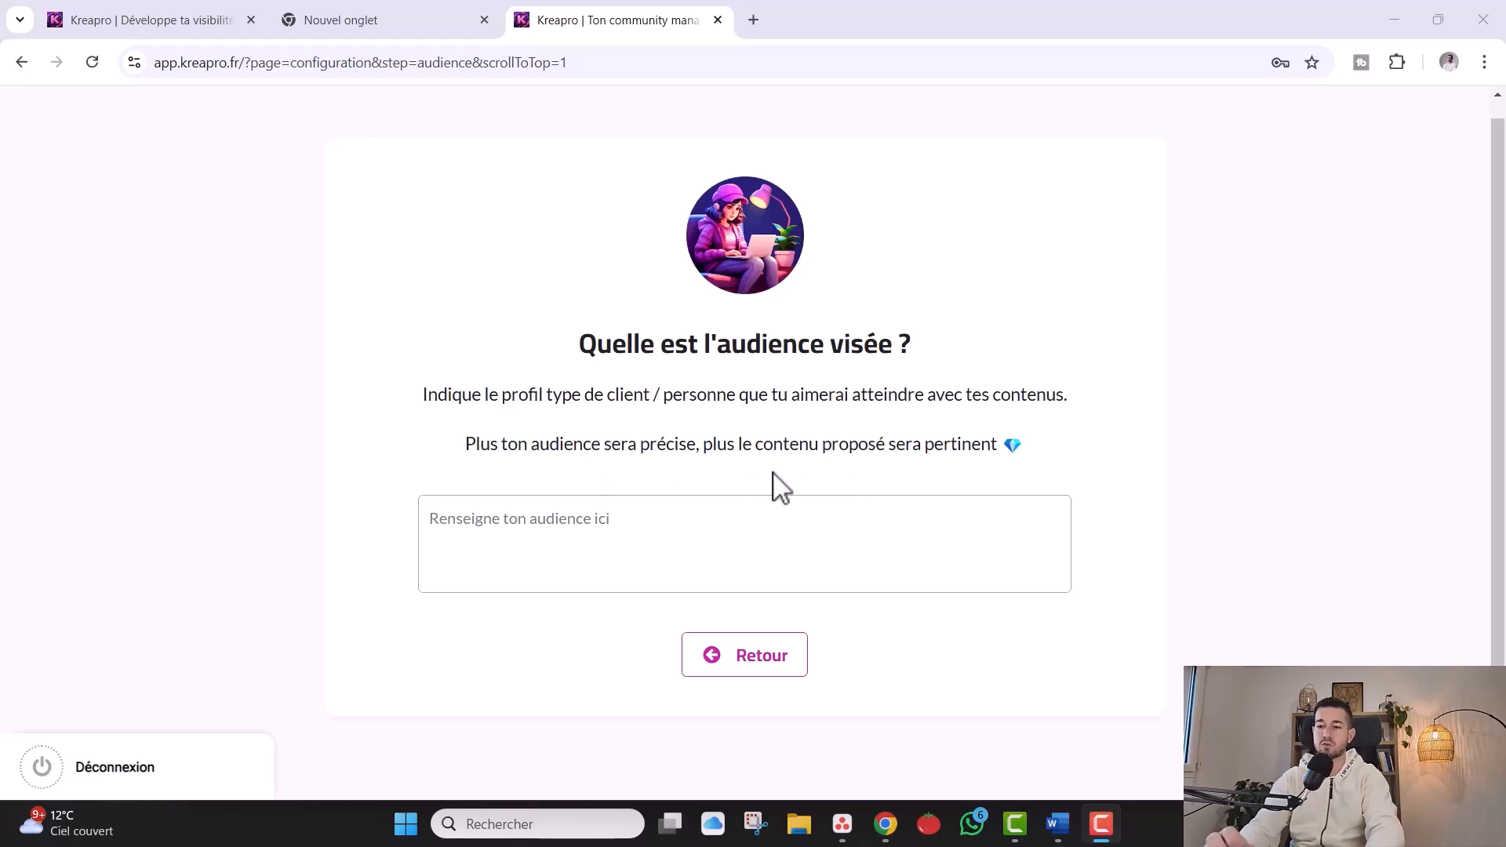
# Paste both 'Audience du compte' paragraphs from Word into the audience box and continue
pyautogui.click(635, 527)
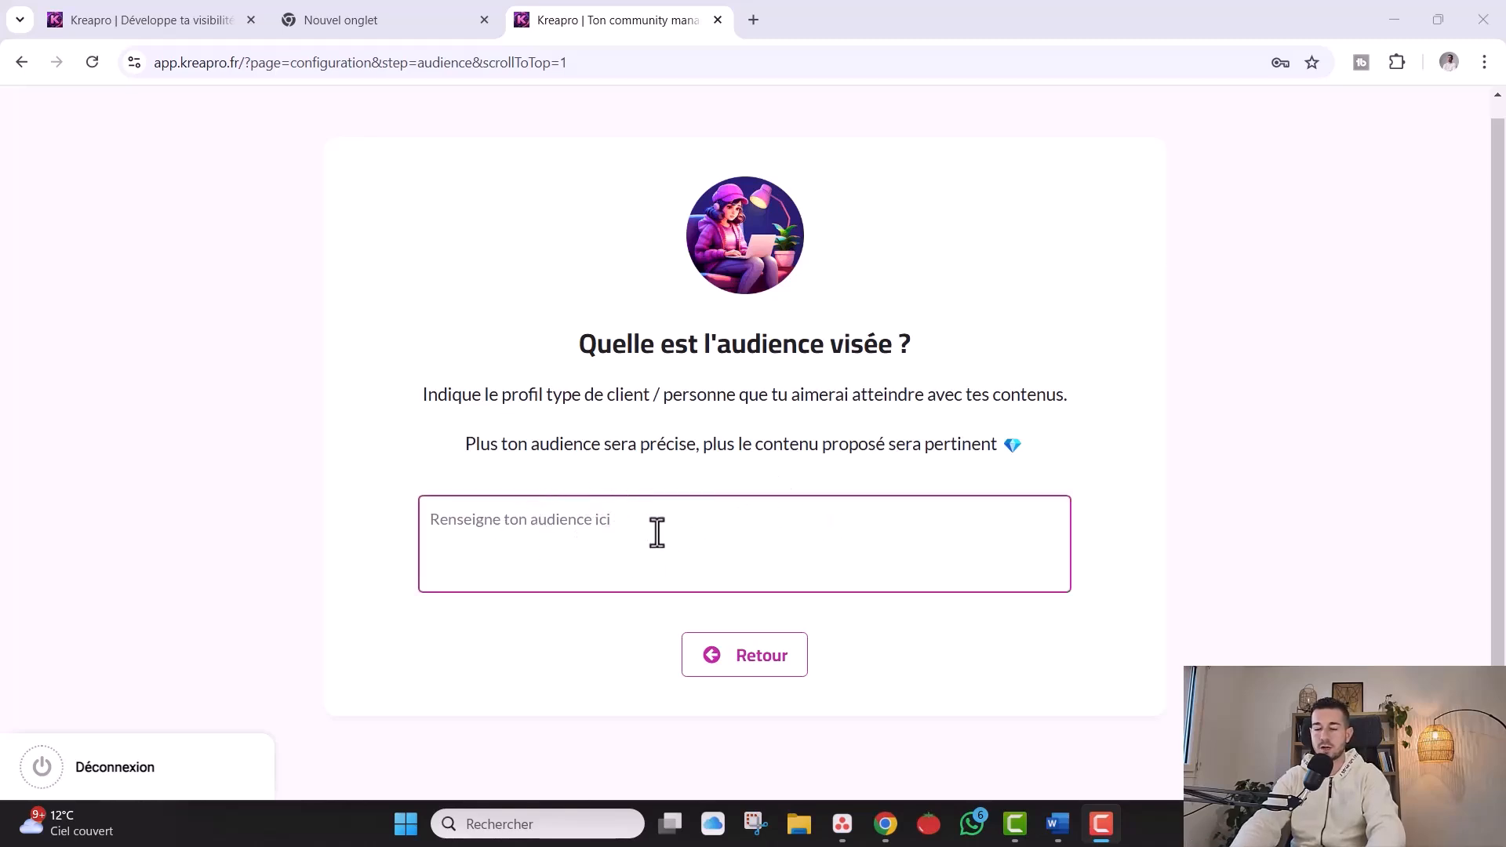
pyautogui.click(927, 672)
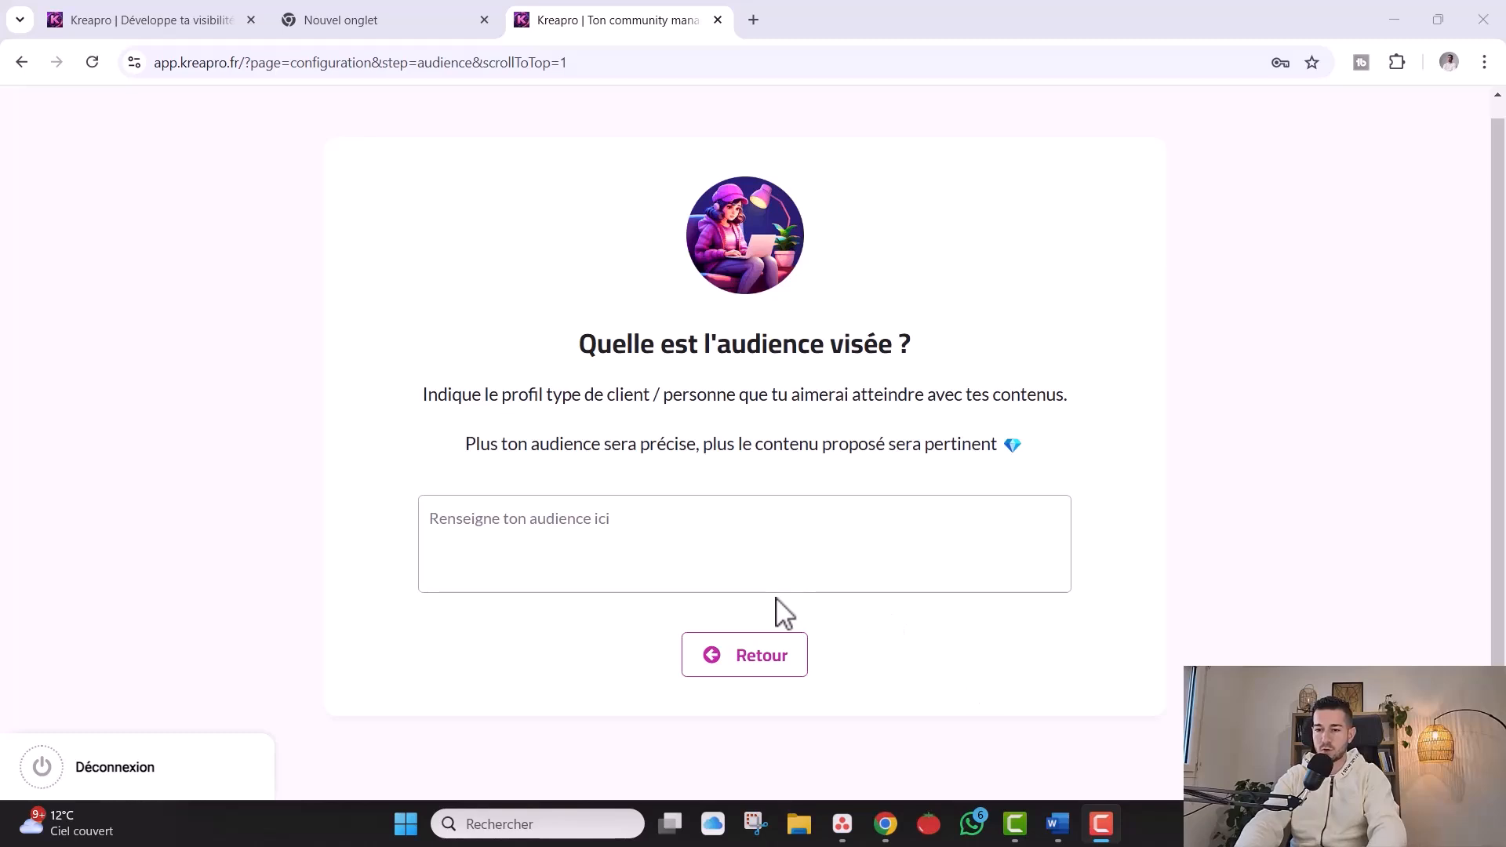
pyautogui.click(599, 516)
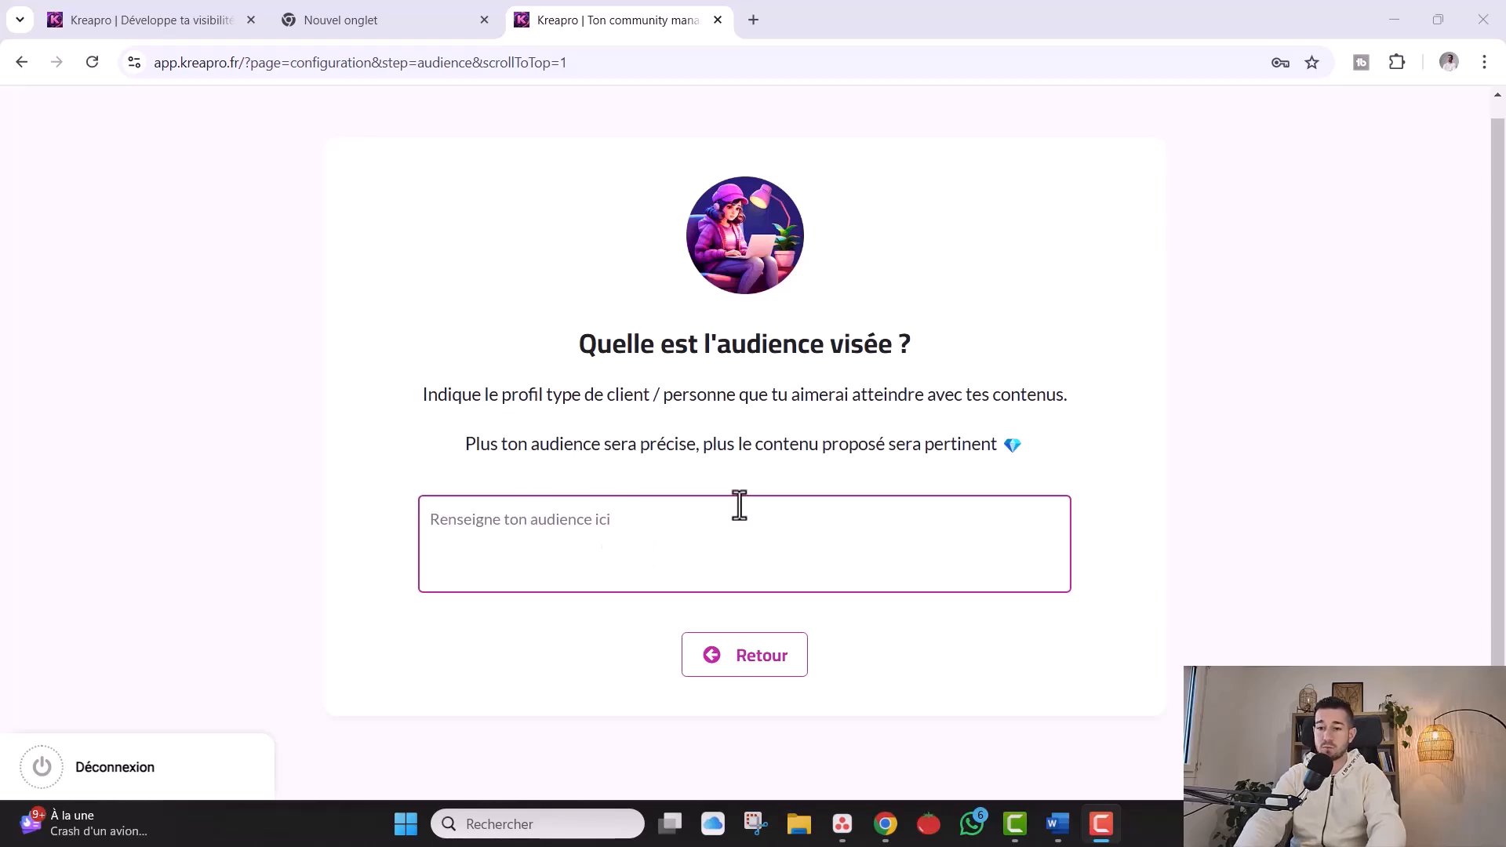
pyautogui.click(565, 491)
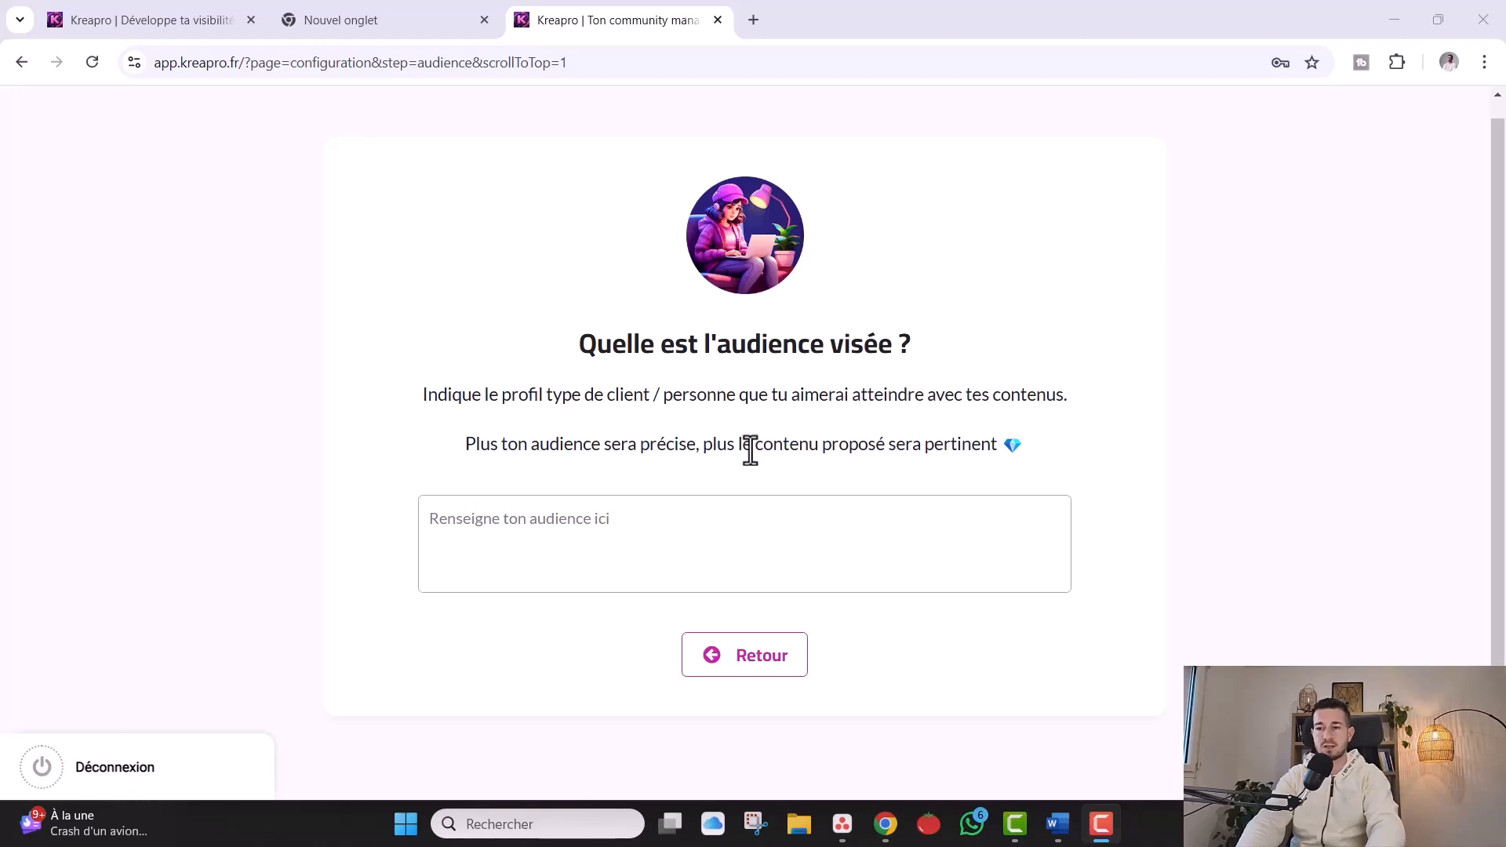
pyautogui.click(727, 528)
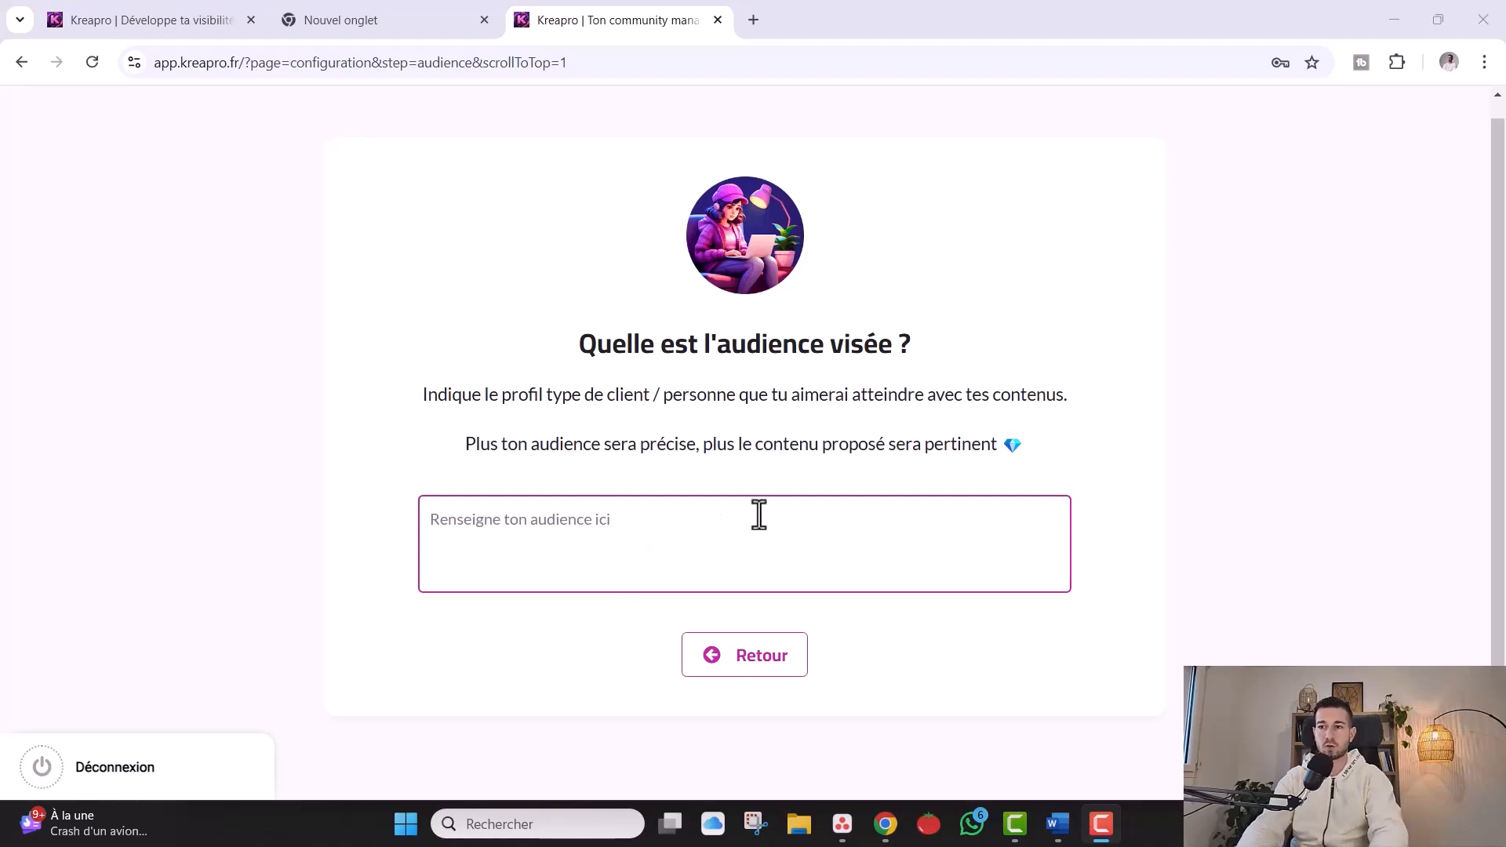
pyautogui.hotkey('alt', 'Tab')
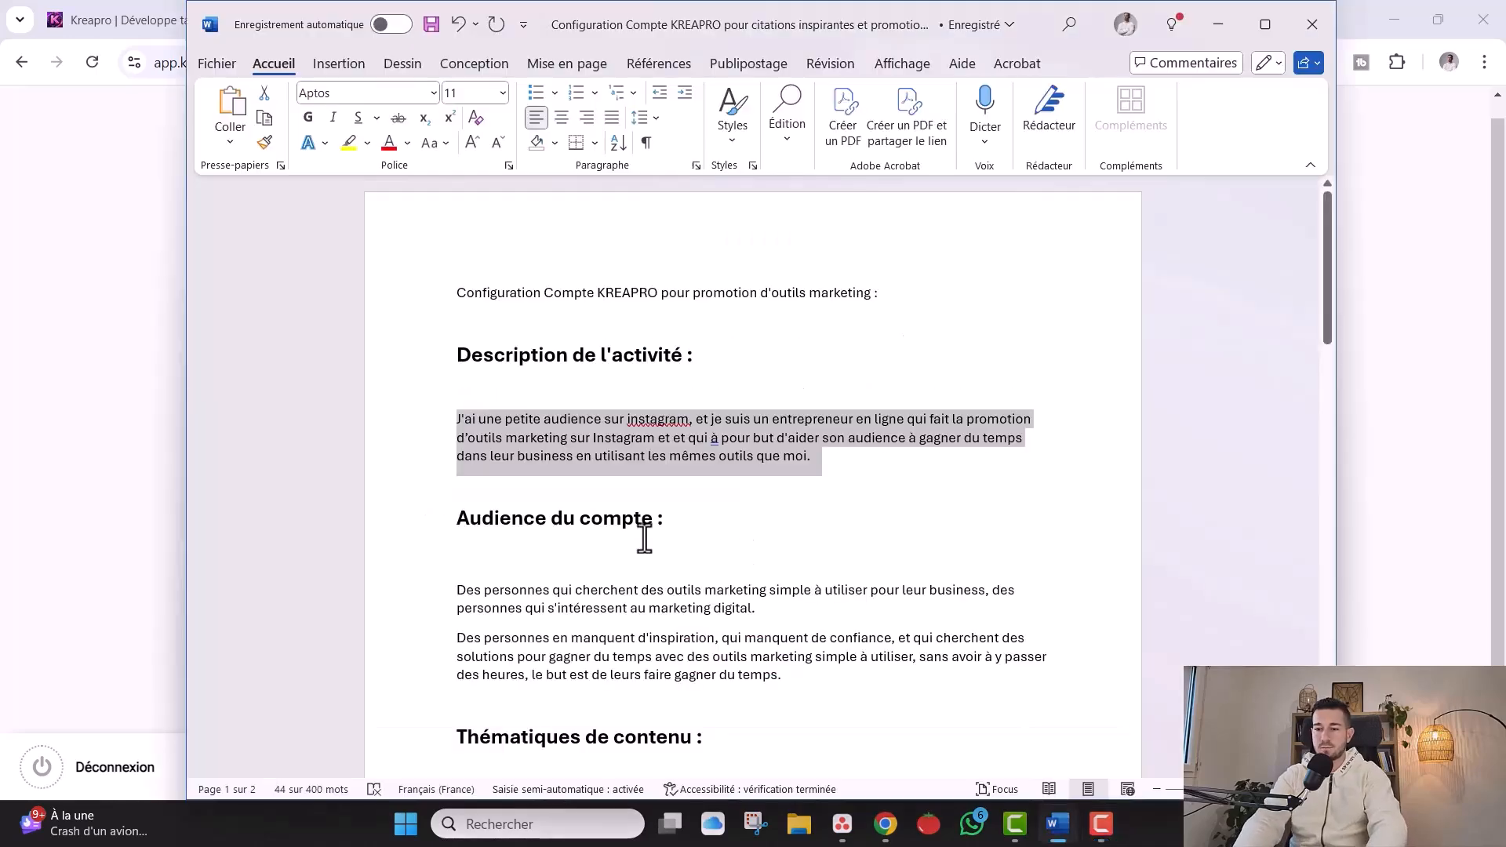
pyautogui.click(633, 556)
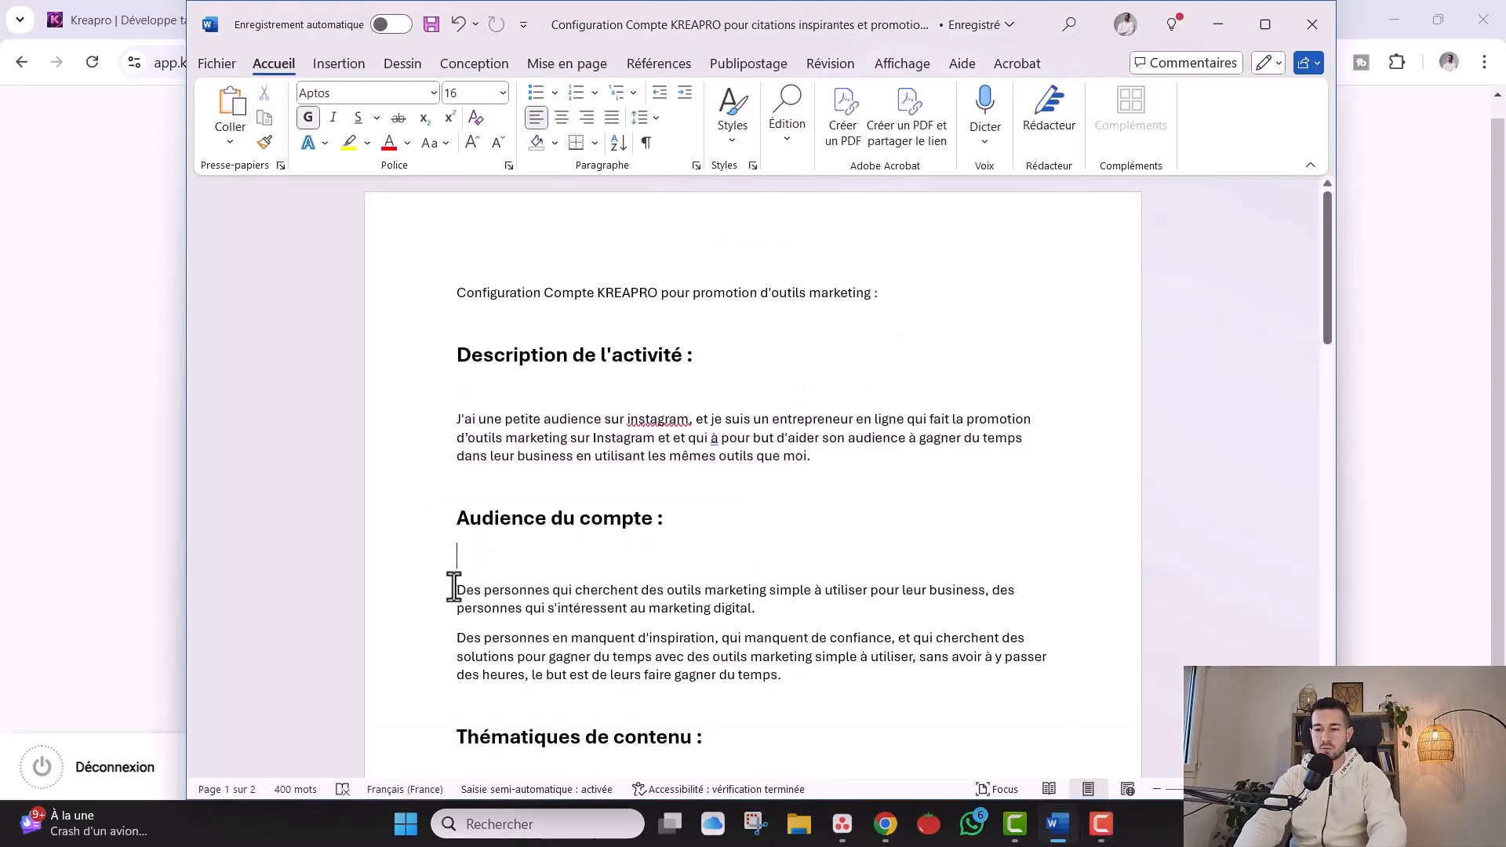
pyautogui.moveTo(456, 588); pyautogui.dragTo(782, 682)
pyautogui.hotkey('ctrl', 'c')
pyautogui.hotkey('alt', 'Tab')
pyautogui.hotkey('ctrl', 'v')
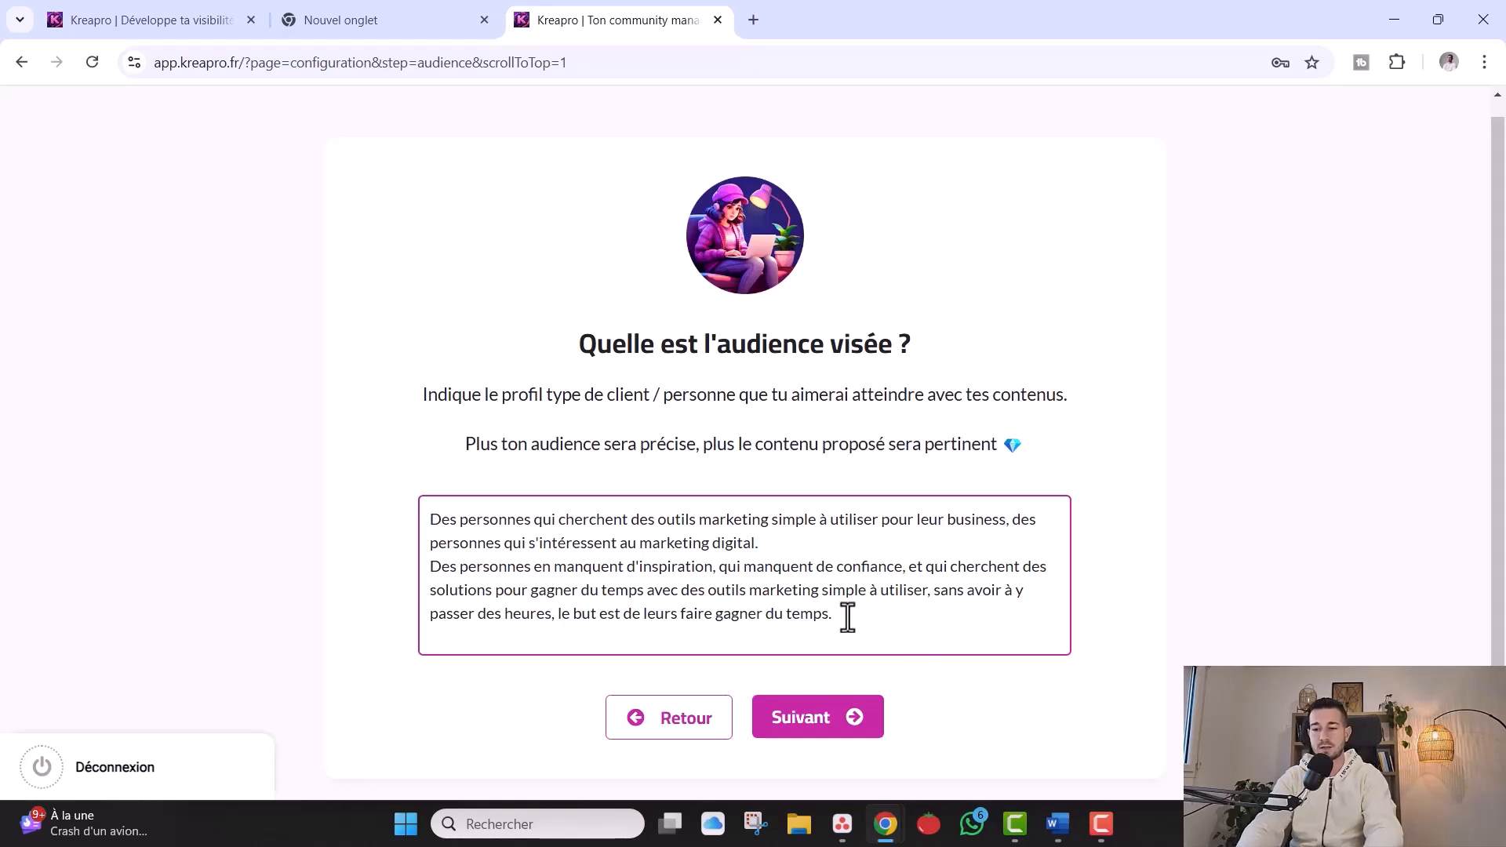
pyautogui.click(802, 719)
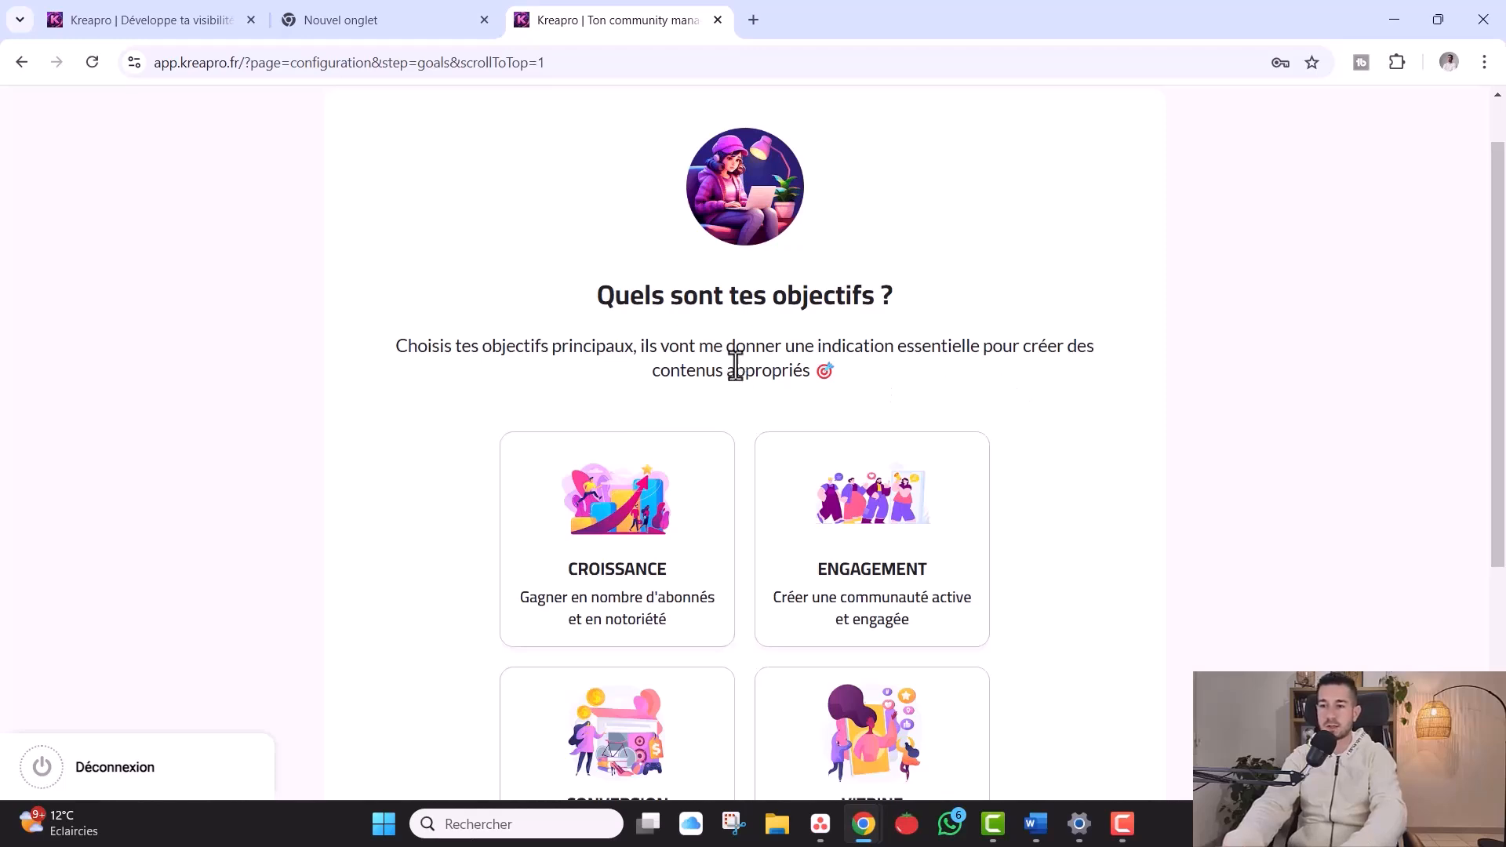
# Select the Croissance and Conversion goal cards and continue
pyautogui.moveTo(1498, 263); pyautogui.dragTo(1502, 393)
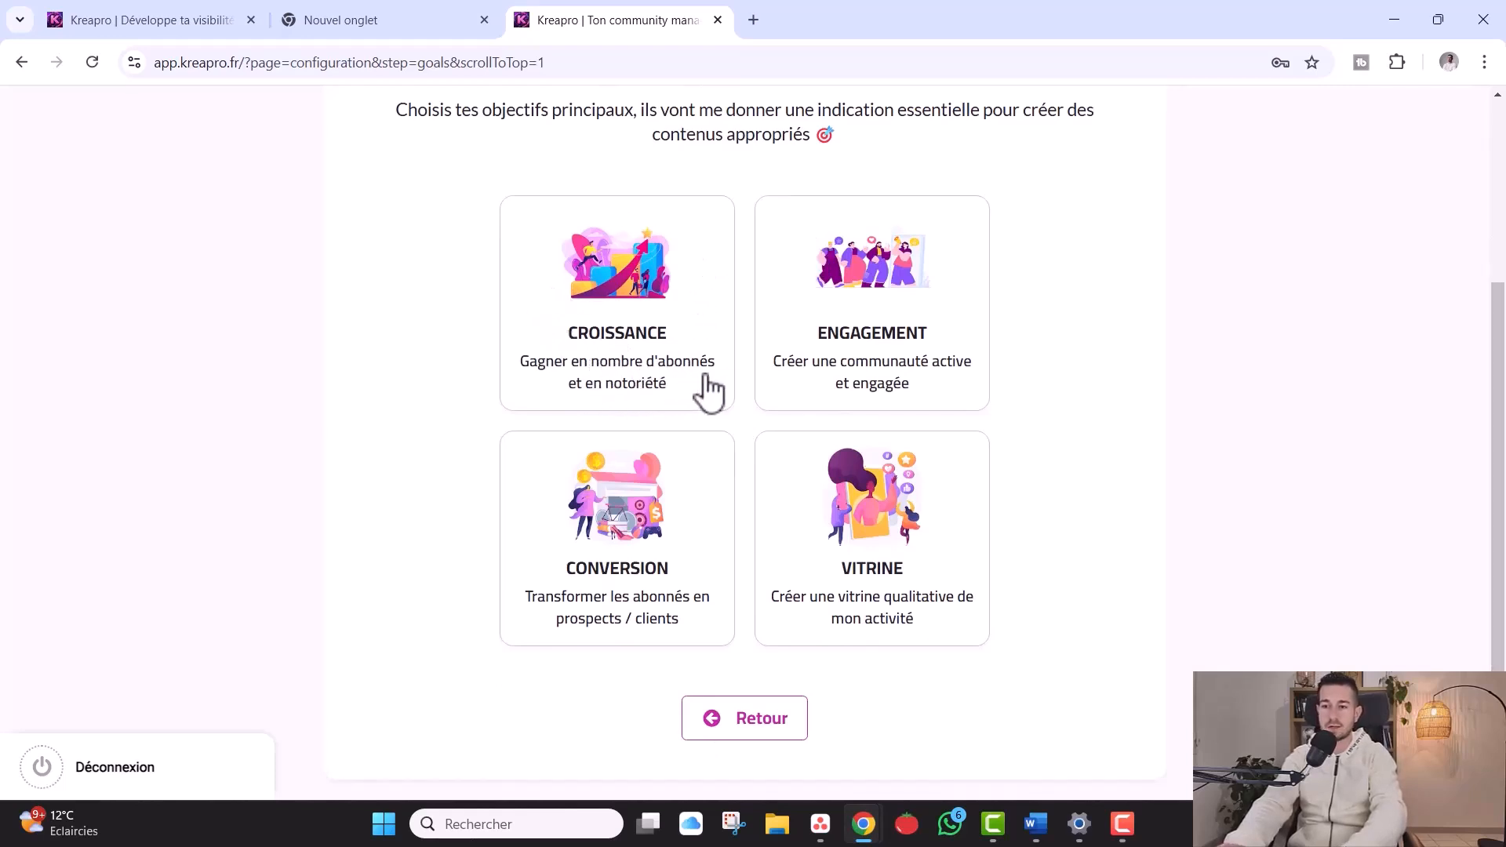
pyautogui.click(637, 354)
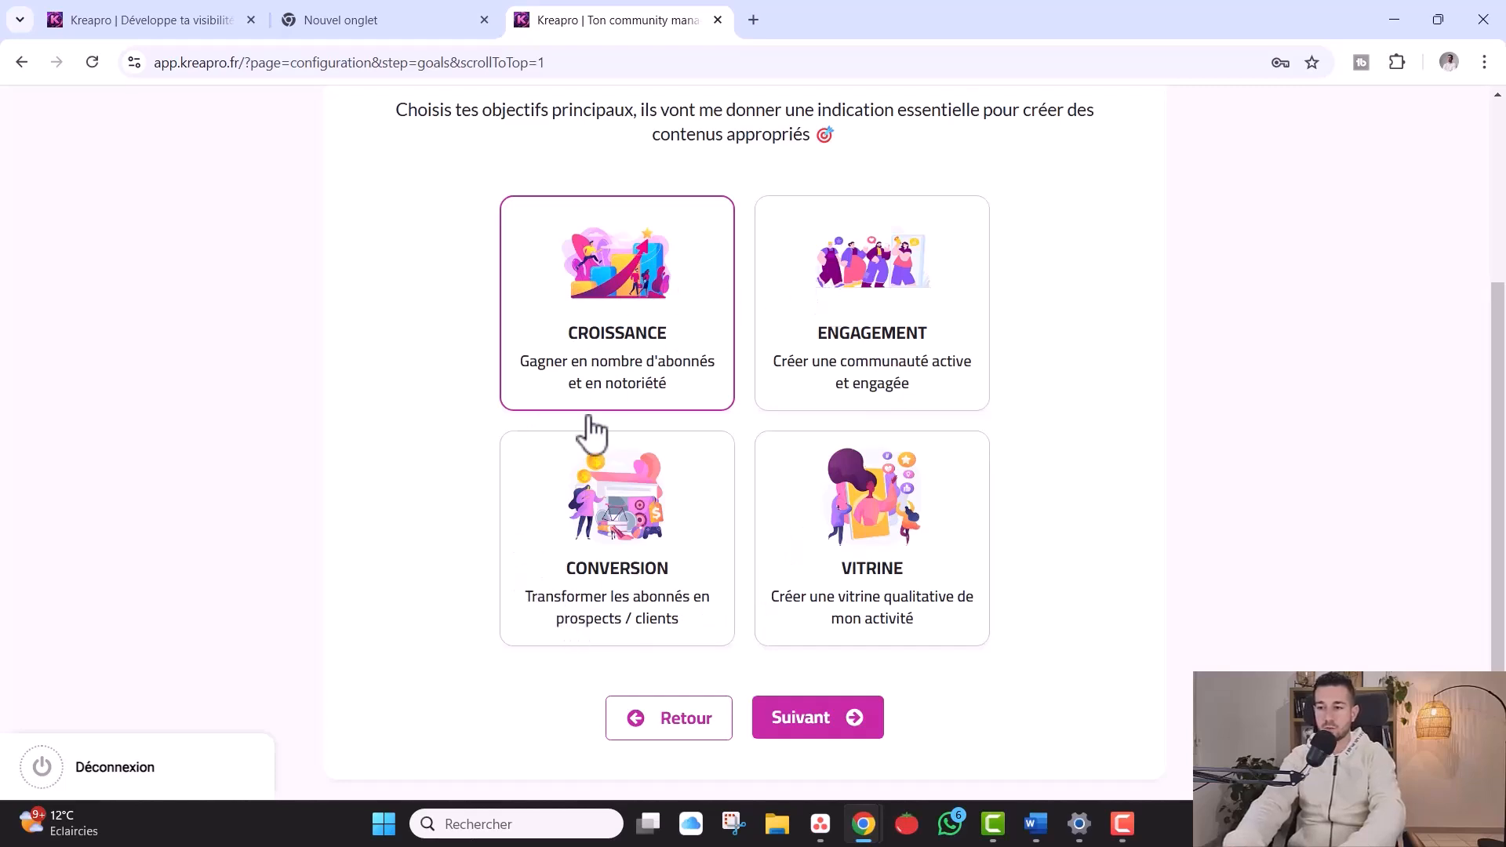
pyautogui.click(610, 555)
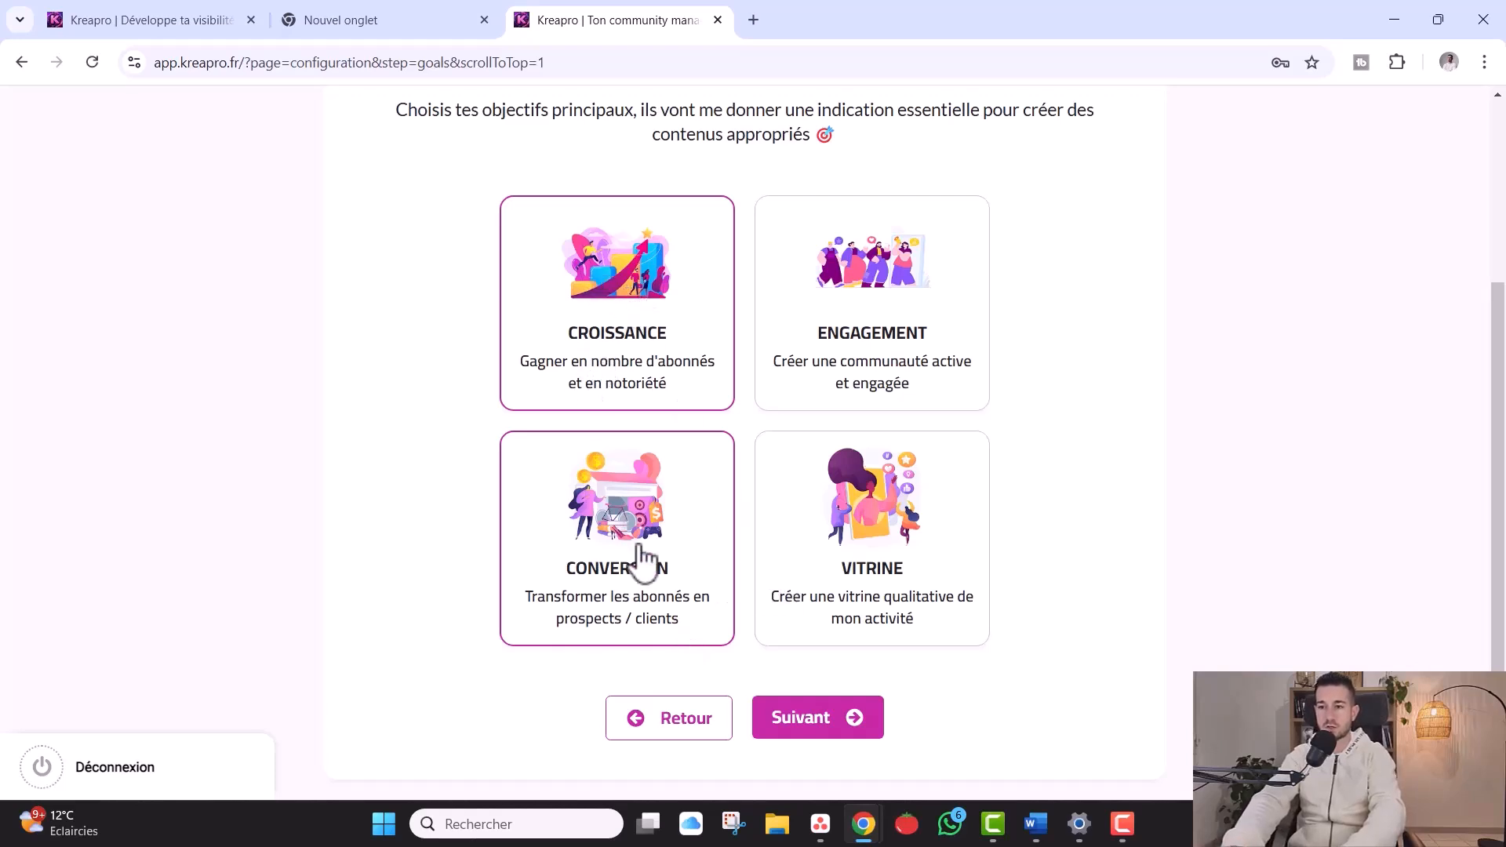
pyautogui.click(858, 729)
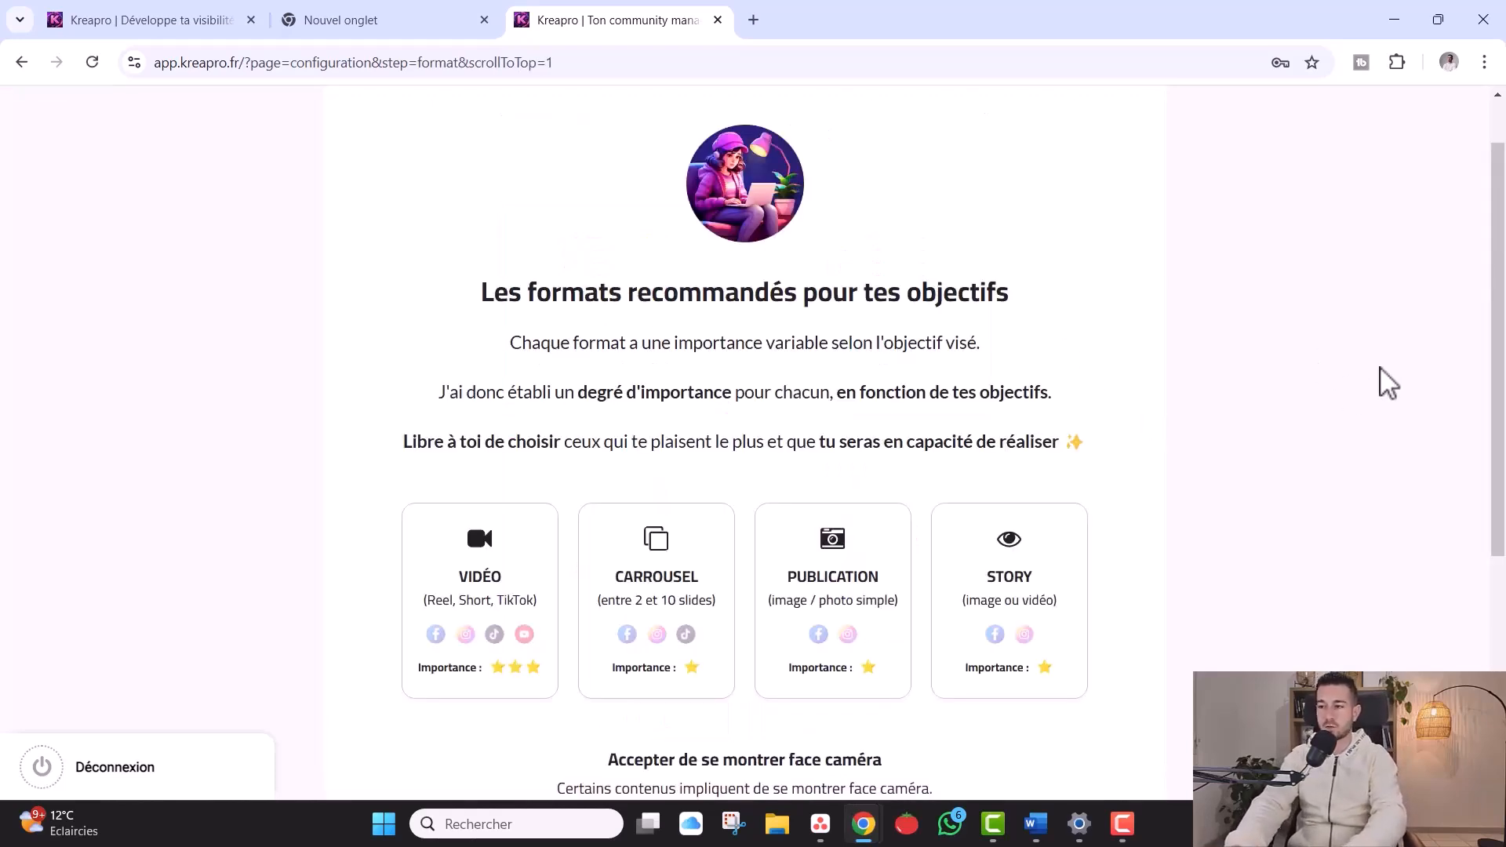
# Select the Vidéo and Carrousel formats, leaving Story unselected
pyautogui.moveTo(1499, 298); pyautogui.dragTo(1489, 359)
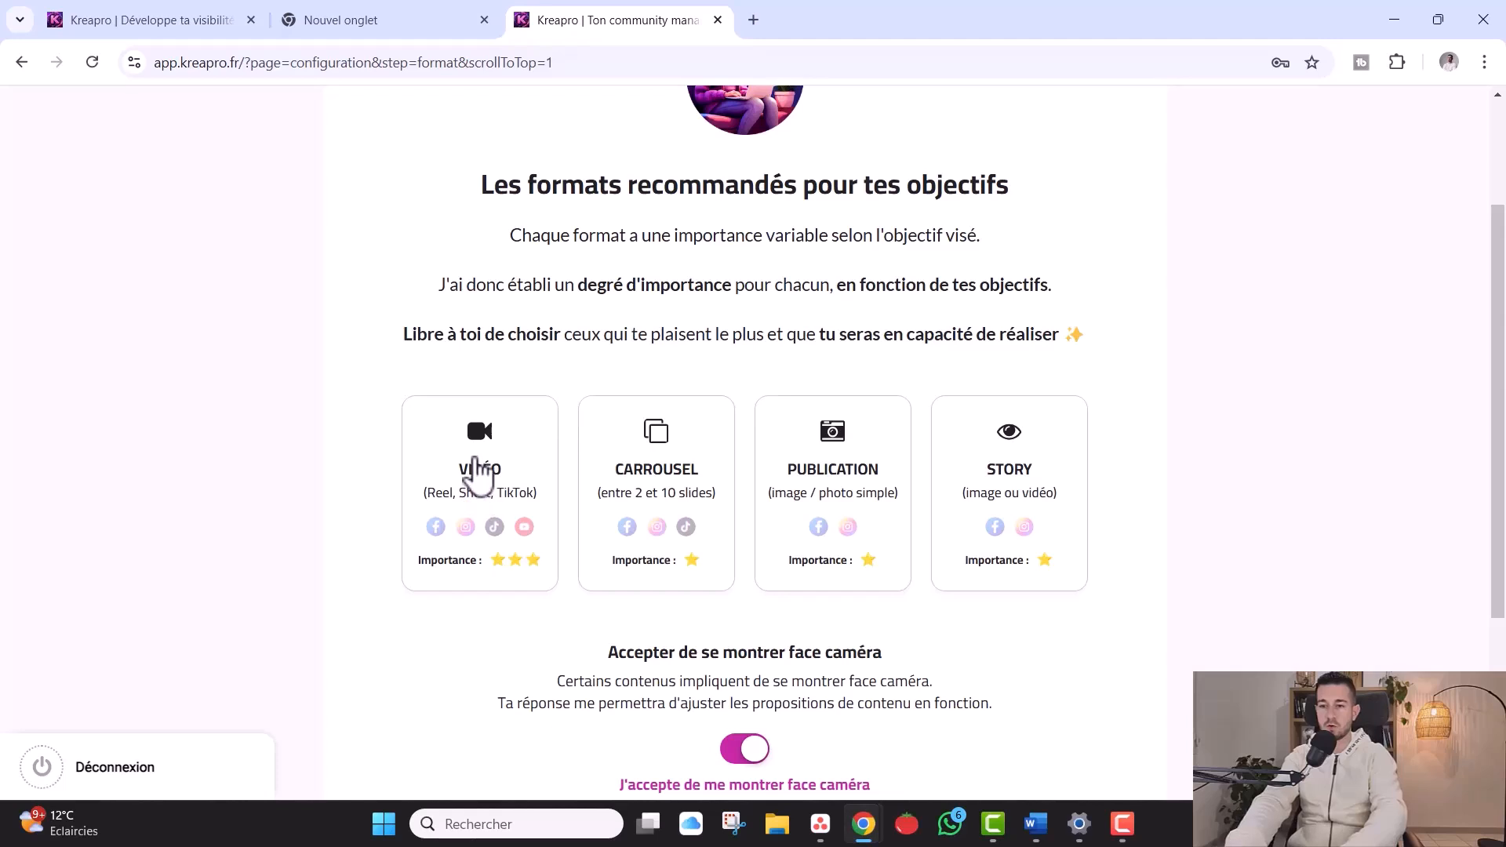
pyautogui.click(474, 456)
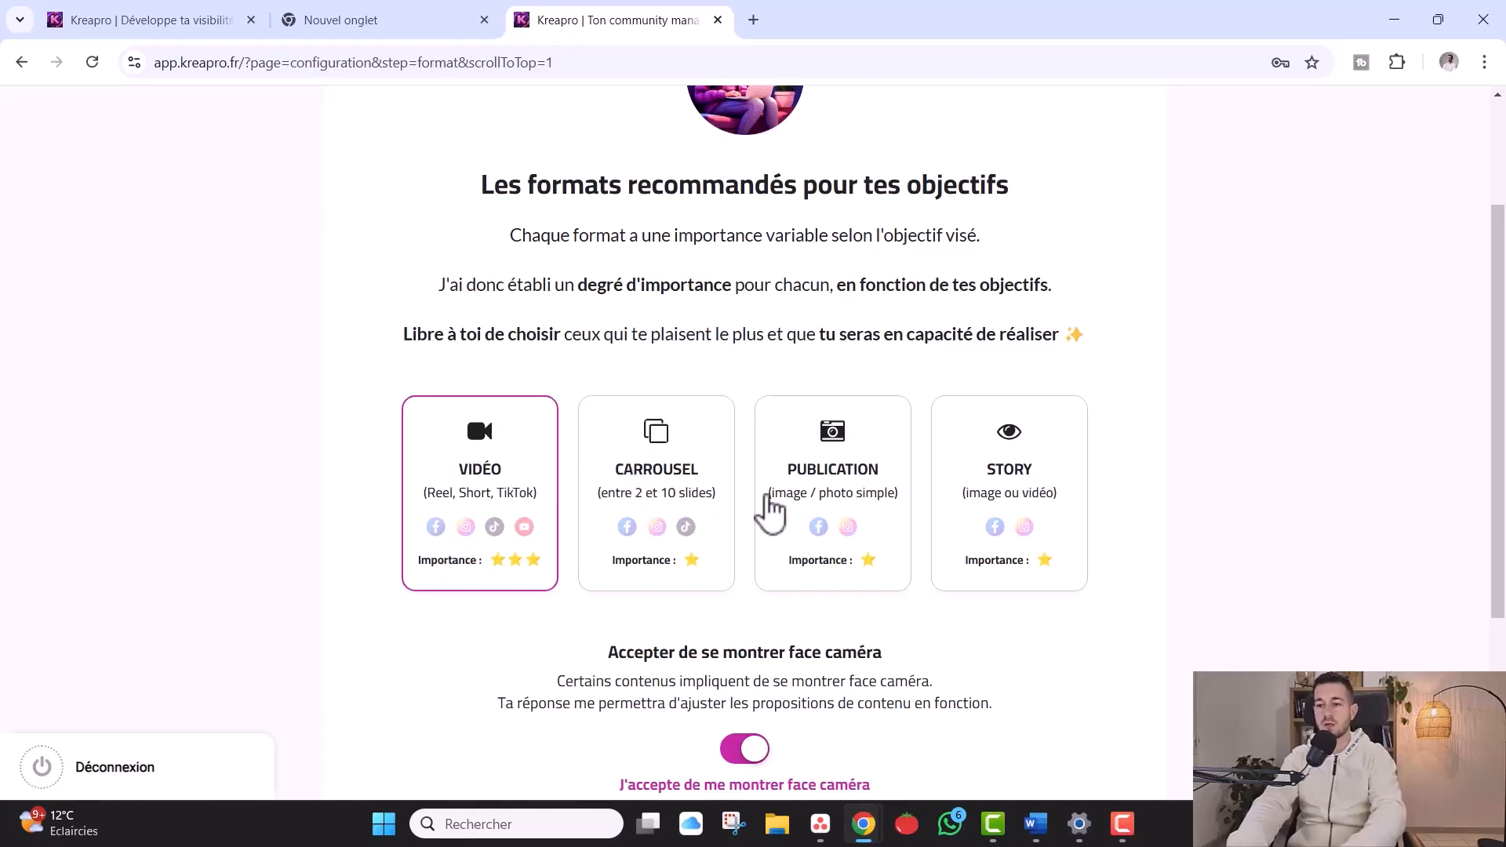
pyautogui.click(701, 459)
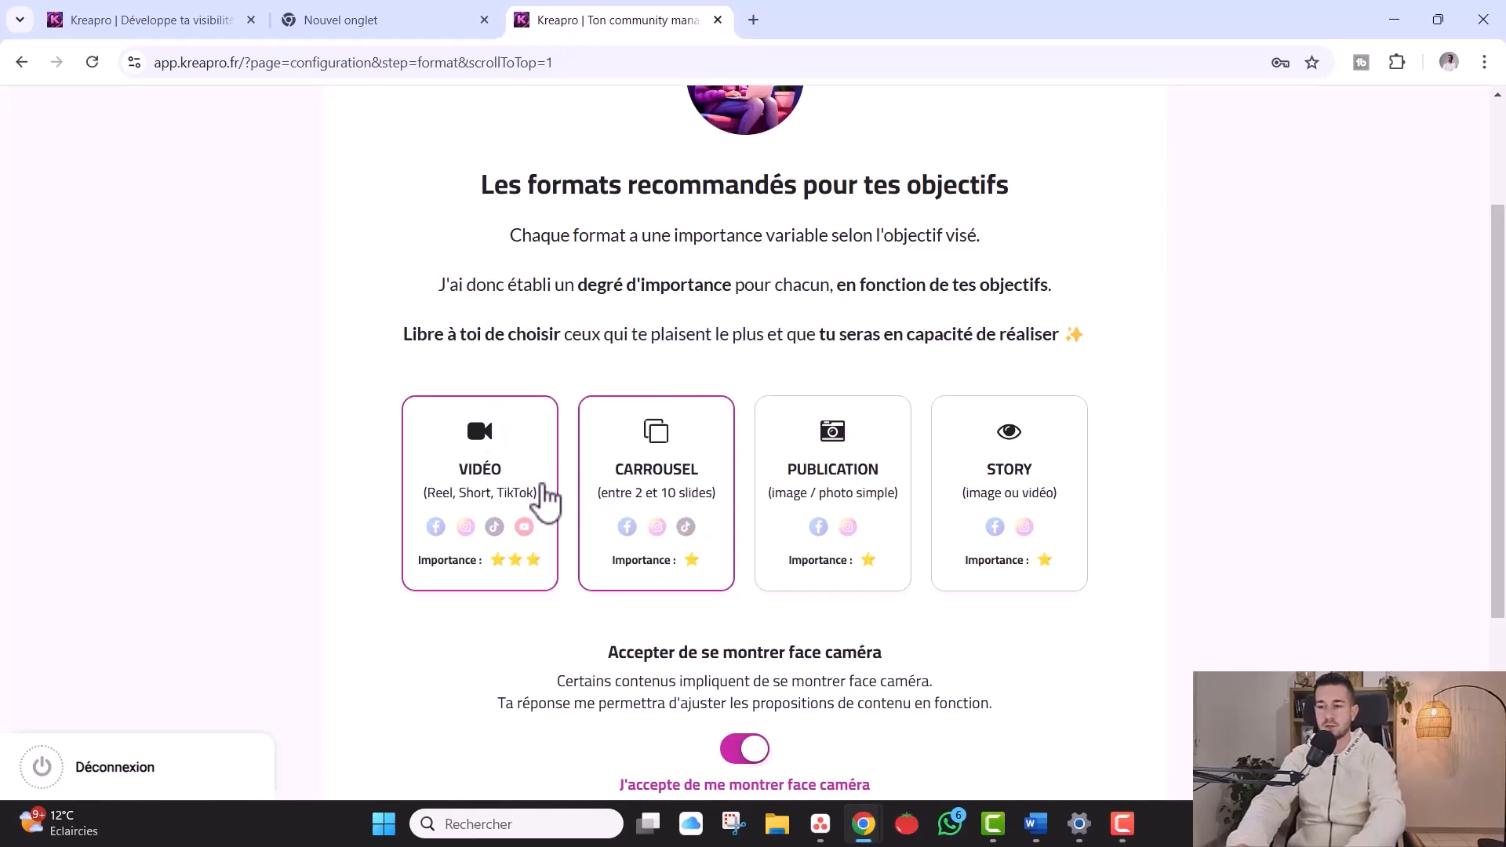
pyautogui.click(1024, 528)
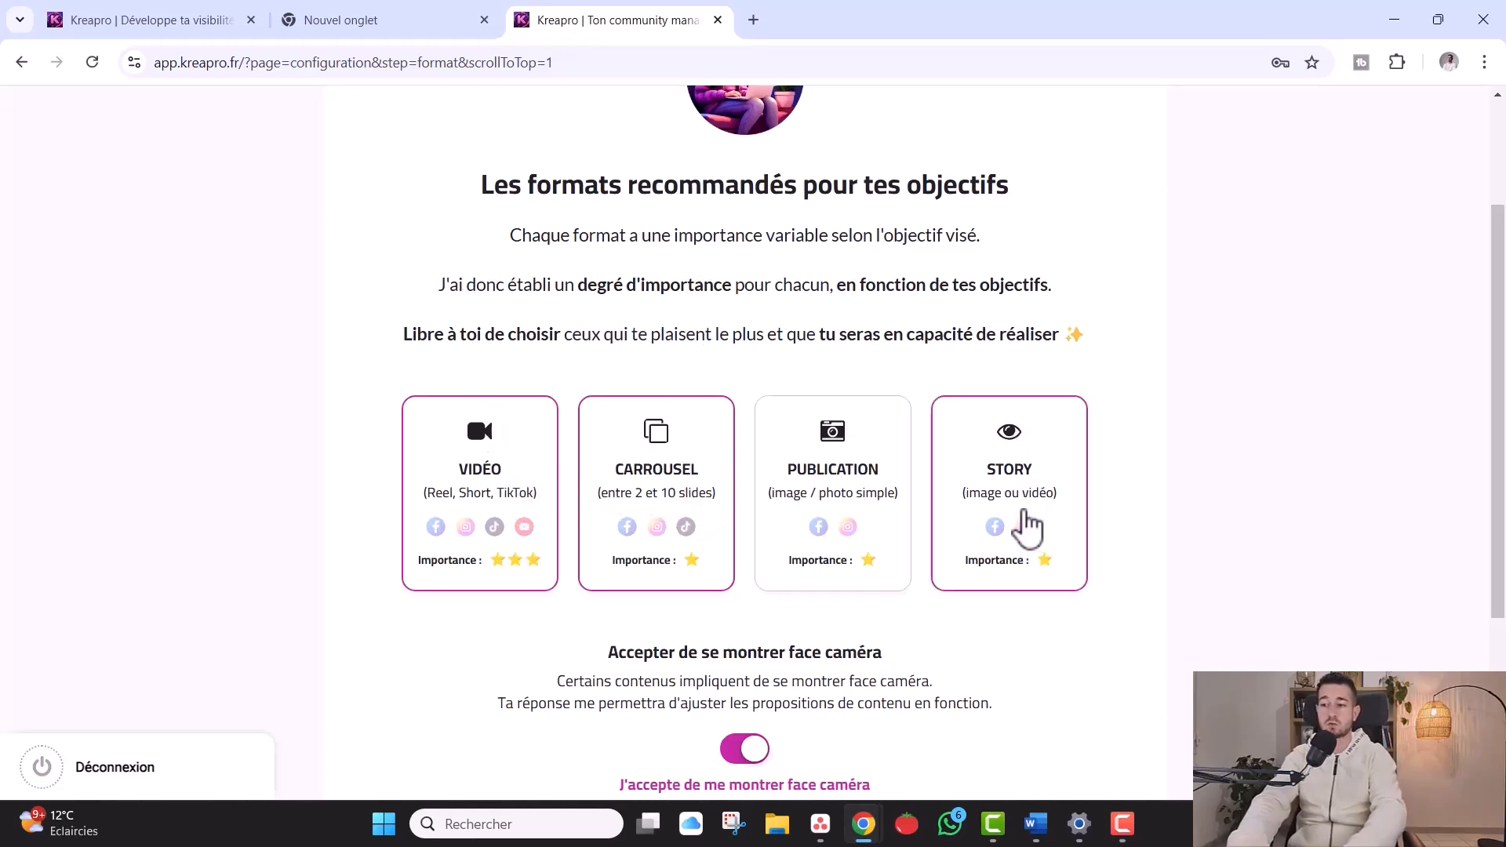
pyautogui.click(1027, 498)
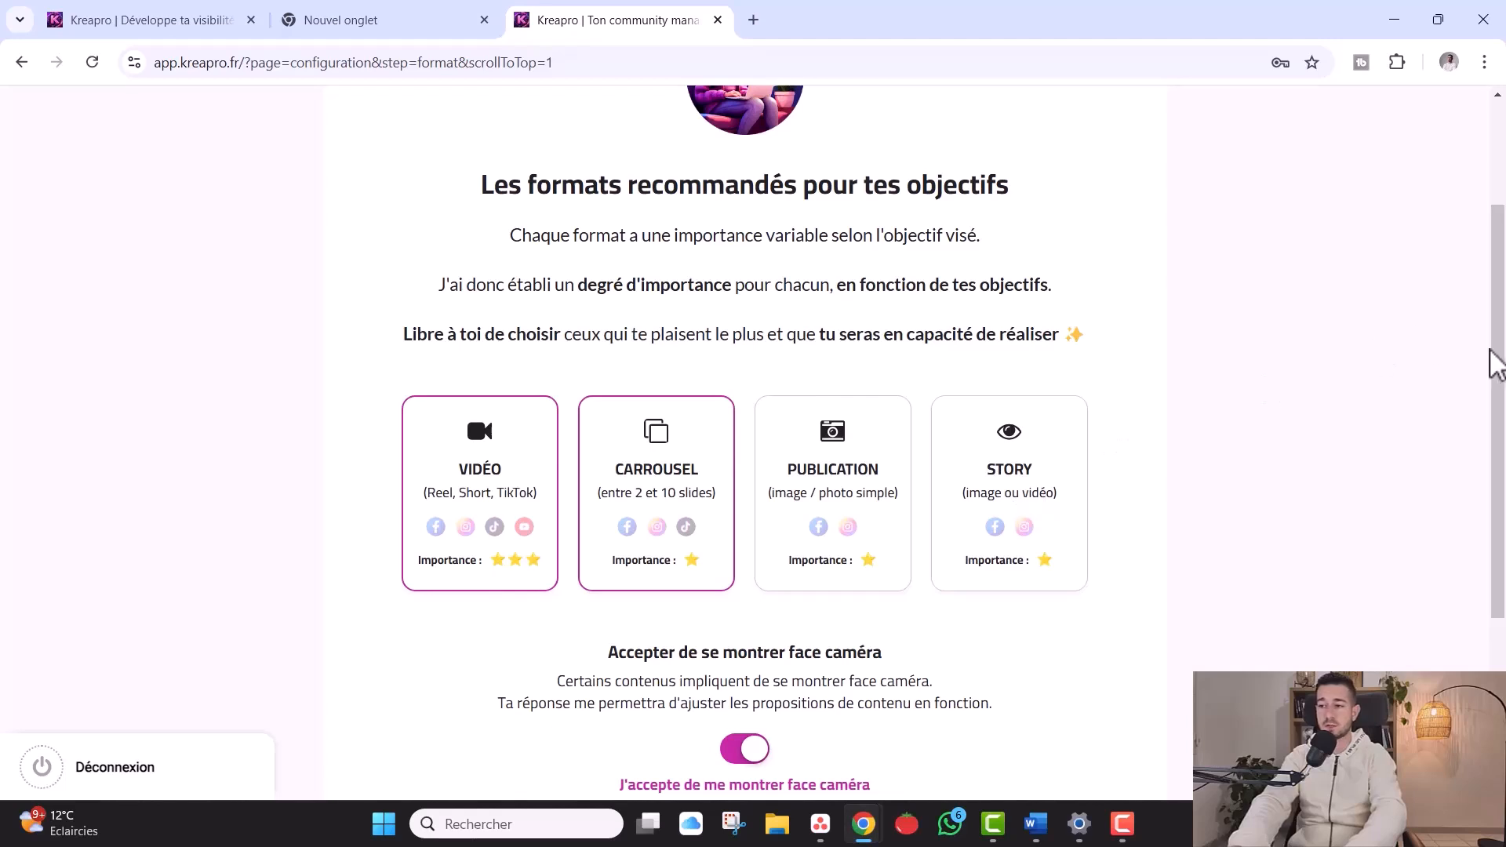
# Keep the face-camera option accepted and continue to publishing frequency
pyautogui.moveTo(1496, 362); pyautogui.dragTo(1472, 511)
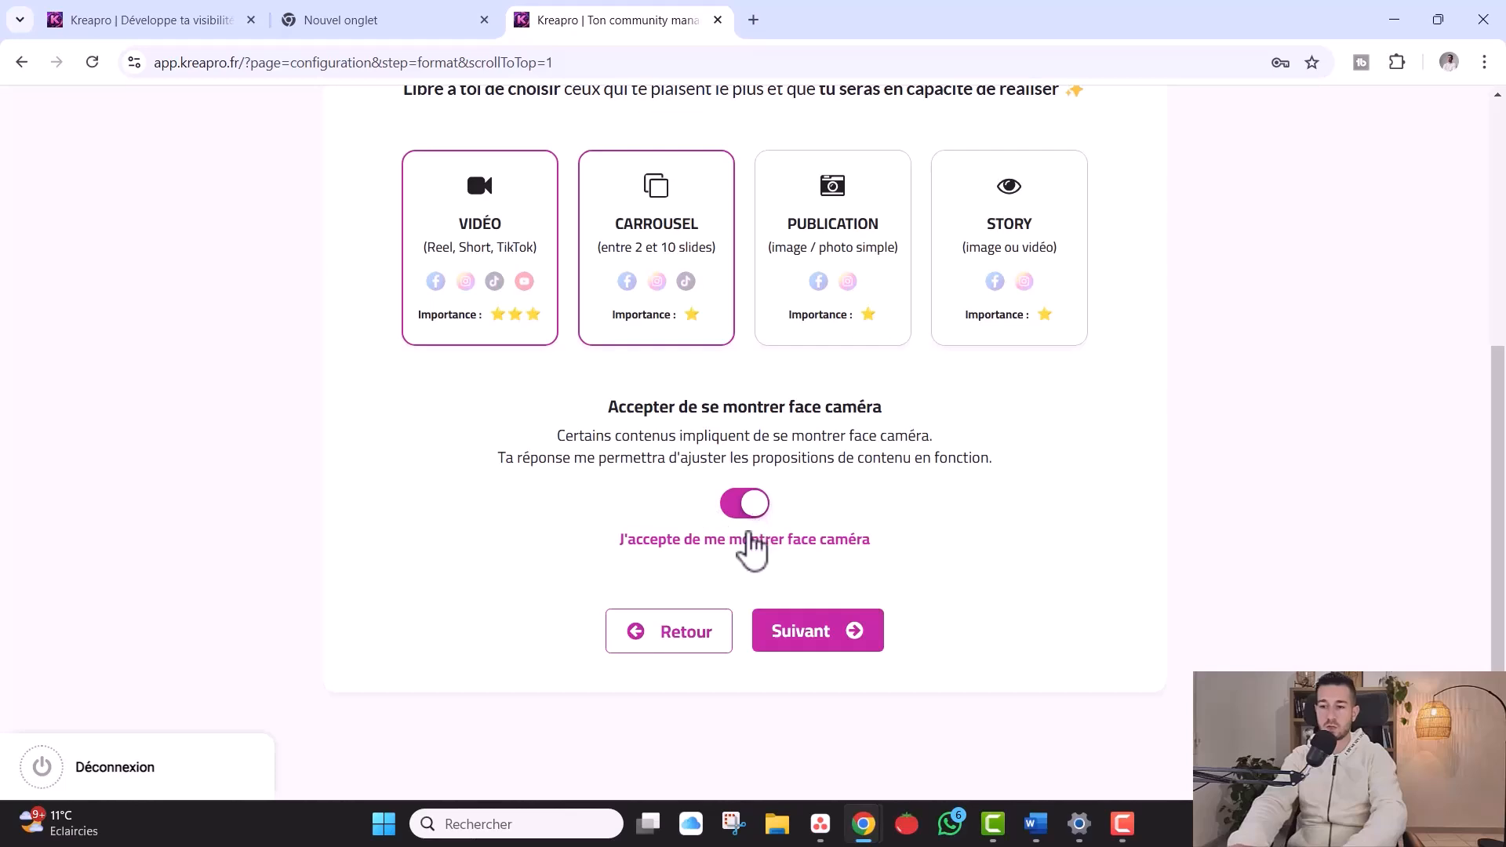
pyautogui.click(729, 516)
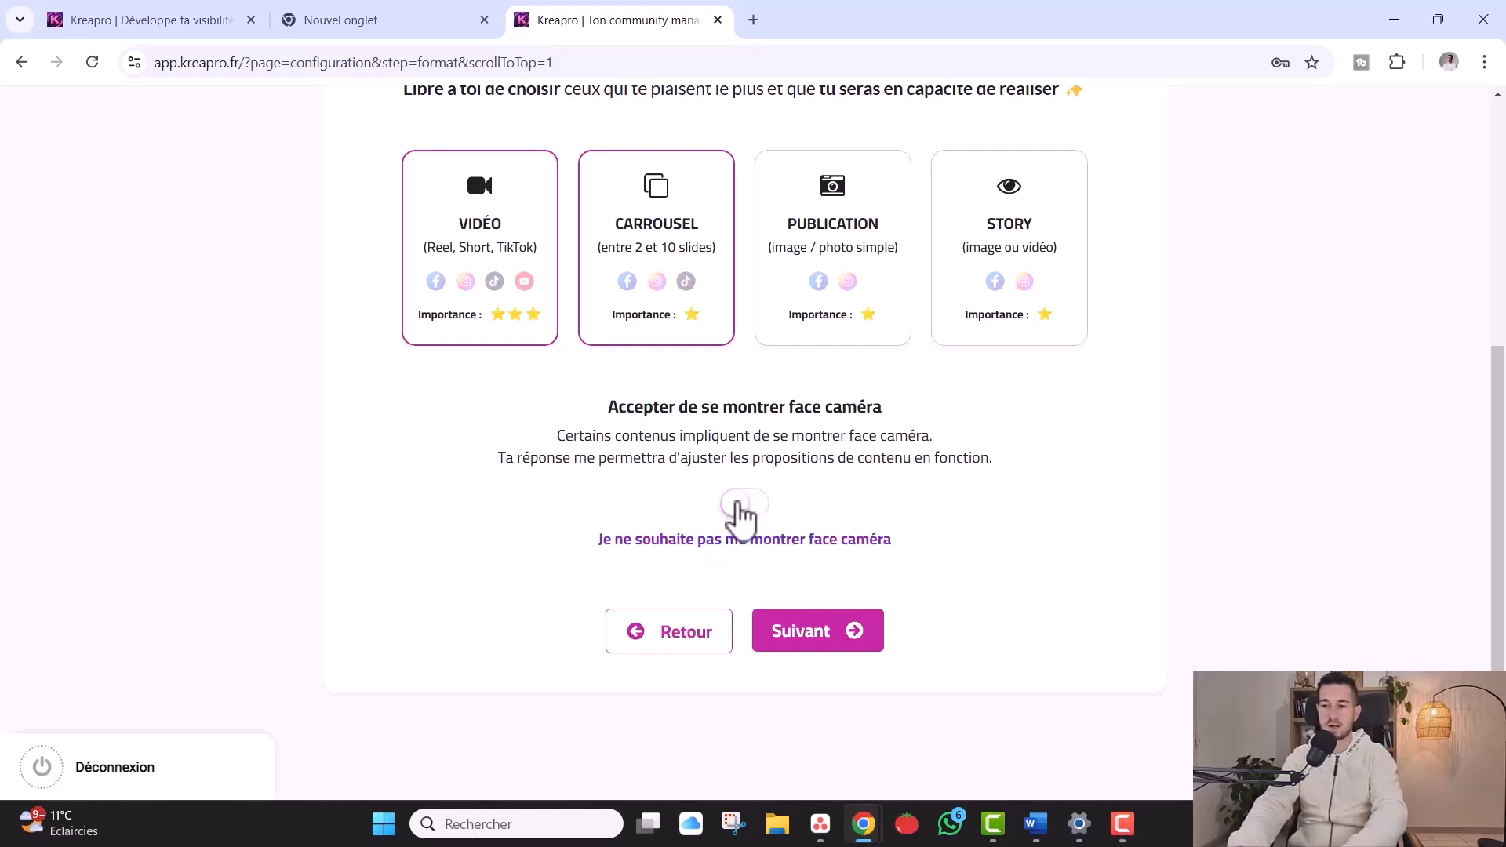
pyautogui.click(740, 512)
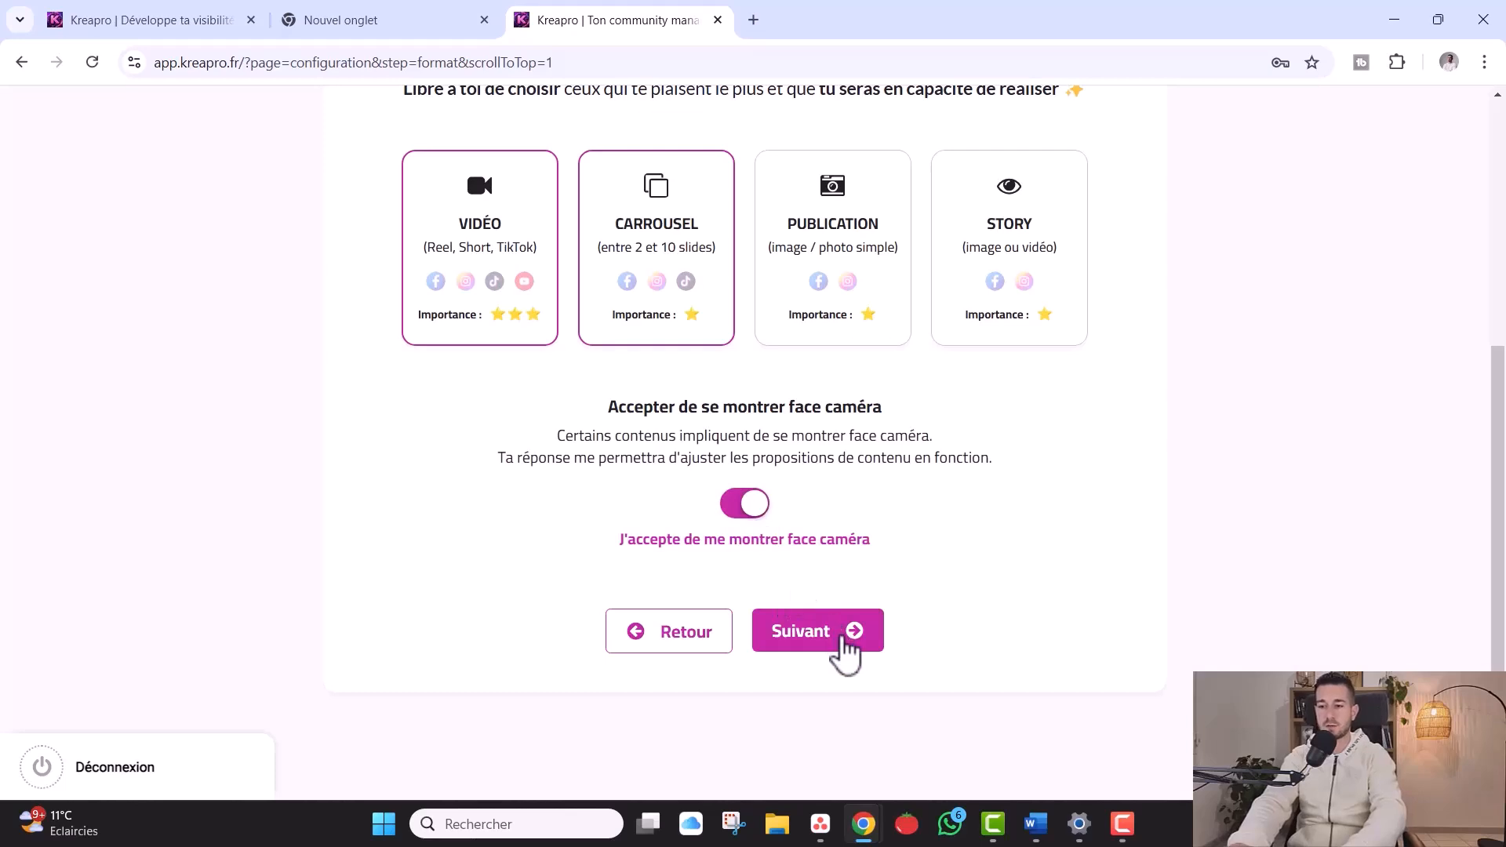
pyautogui.click(843, 637)
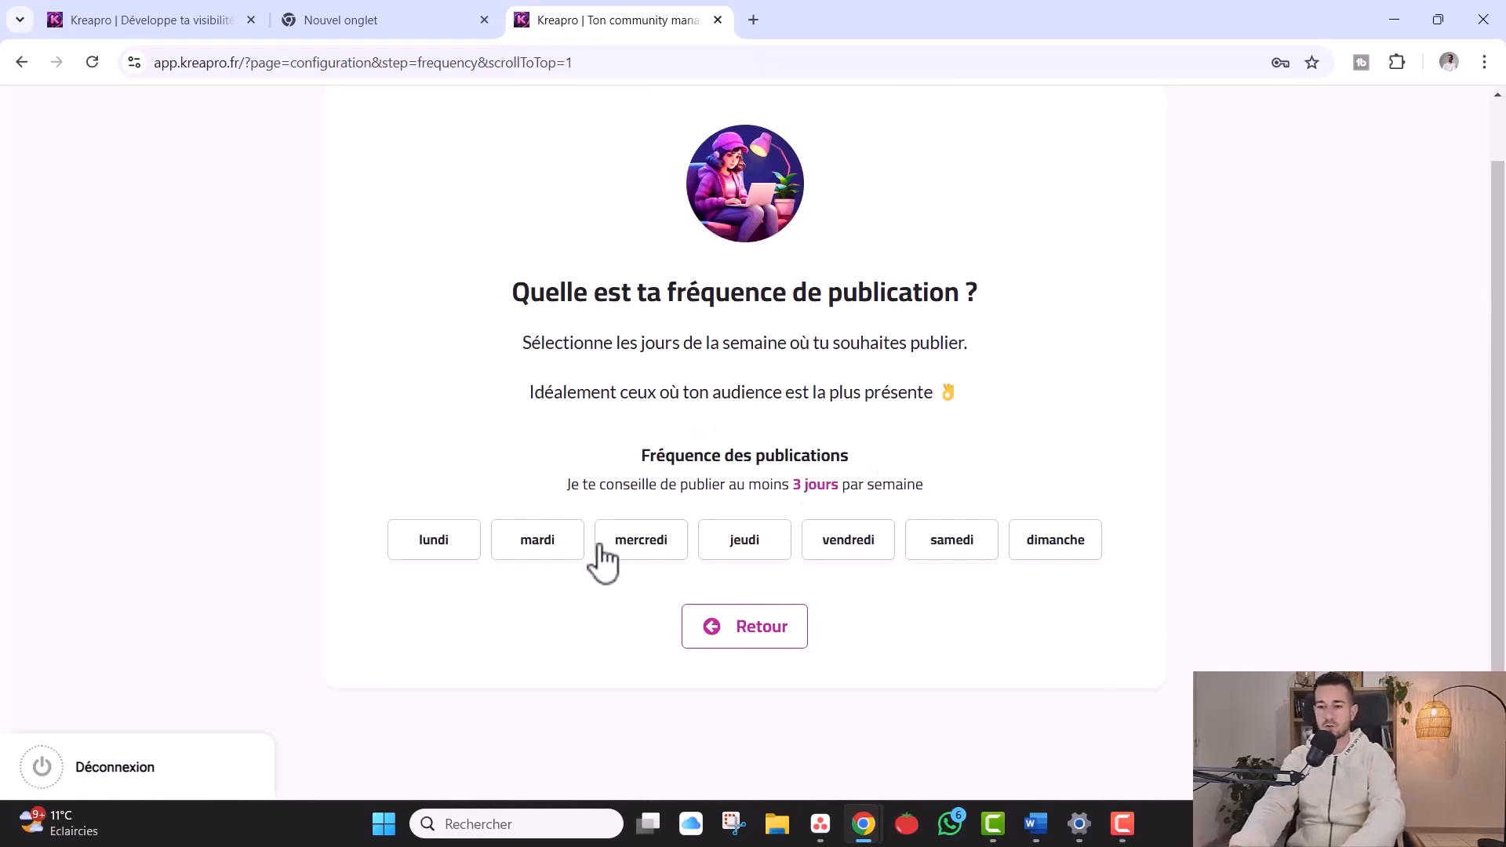
# Choose mercredi, vendredi and dimanche as publishing days and continue
pyautogui.click(658, 548)
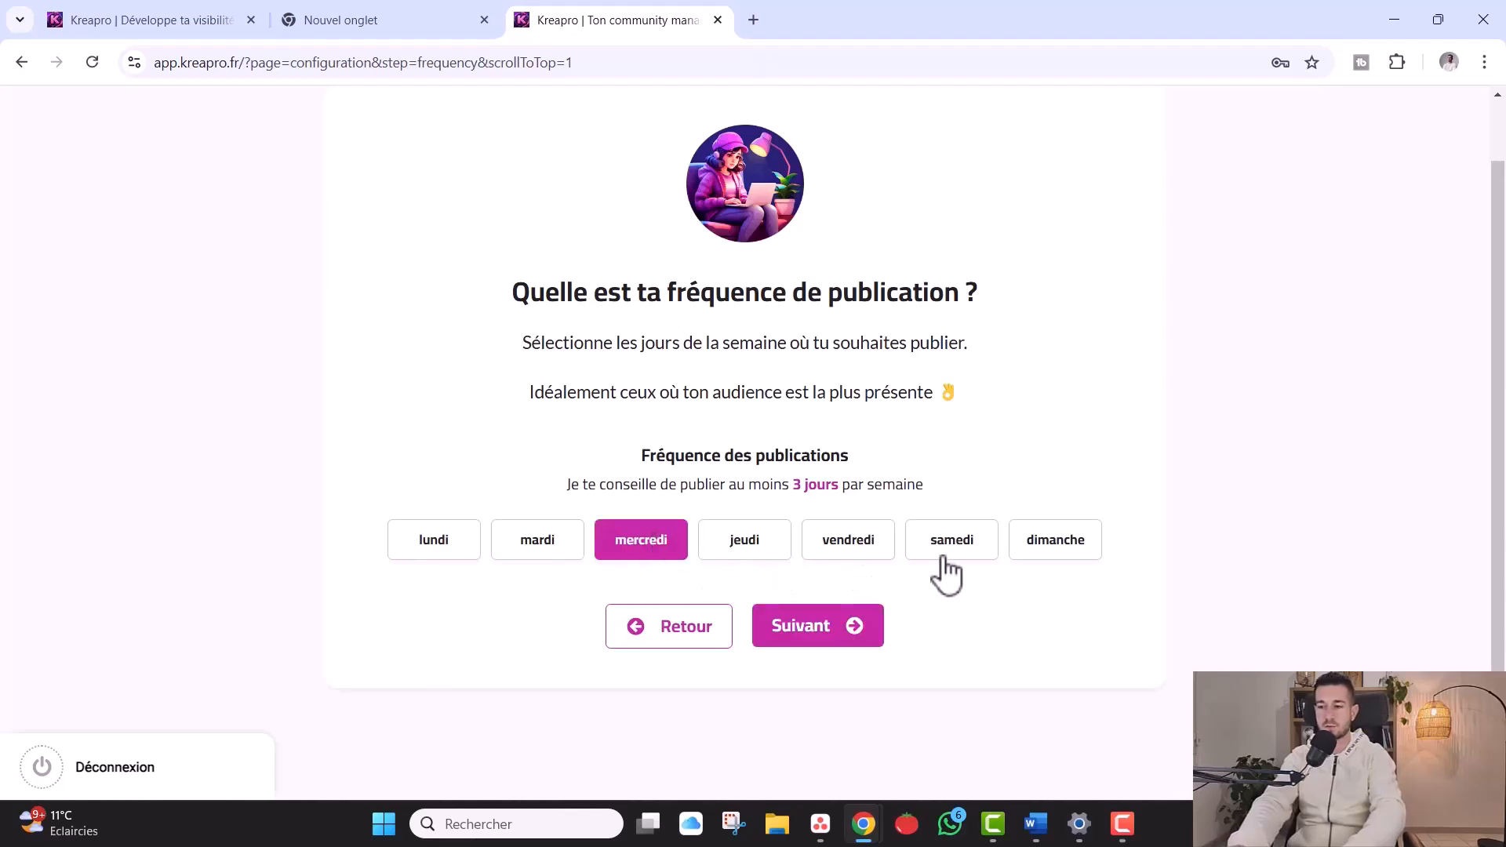
pyautogui.click(833, 549)
pyautogui.click(1047, 549)
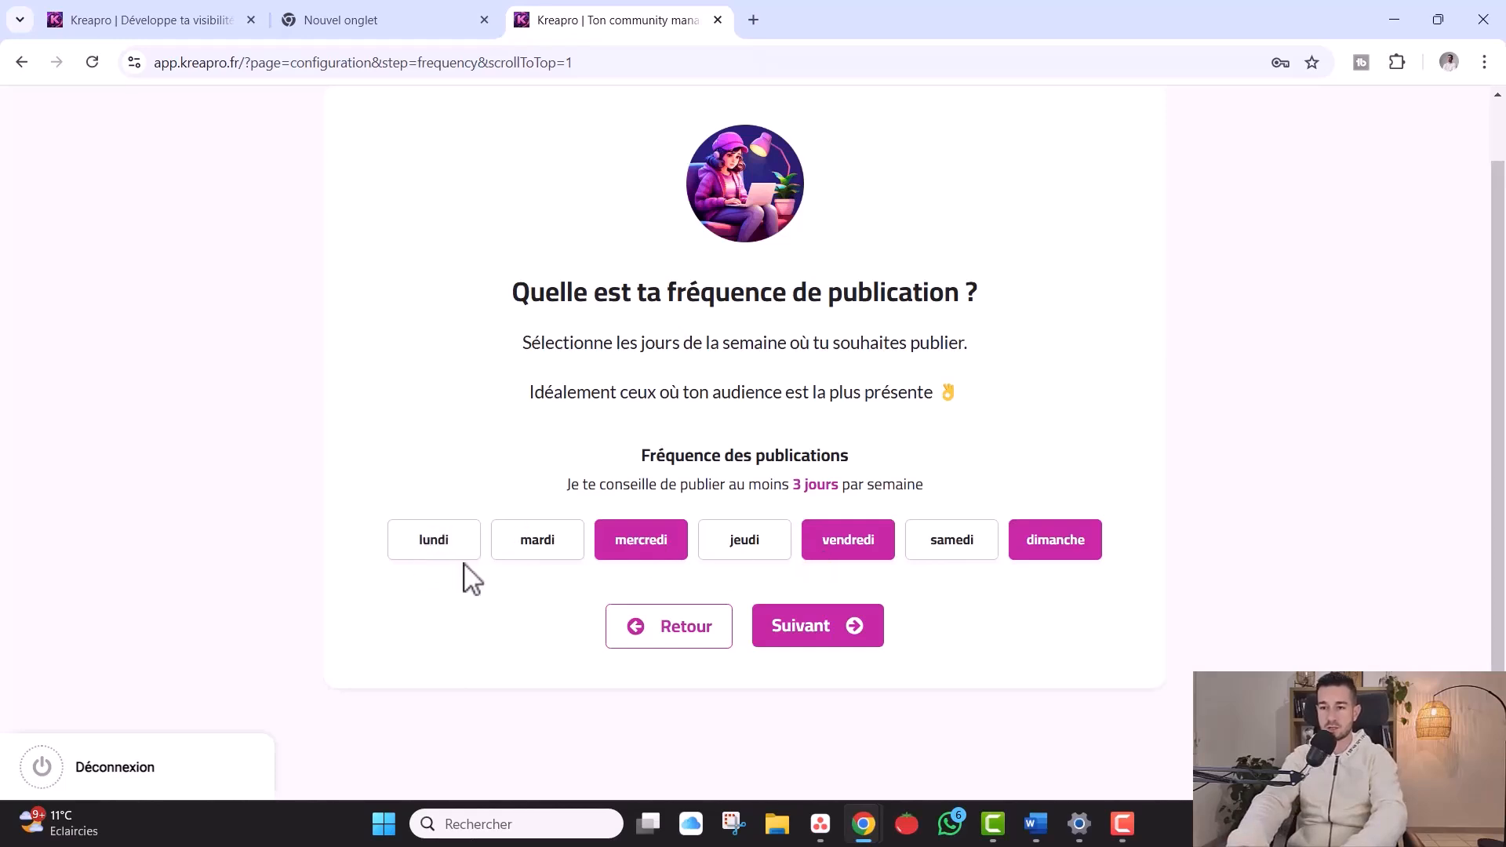
pyautogui.click(802, 627)
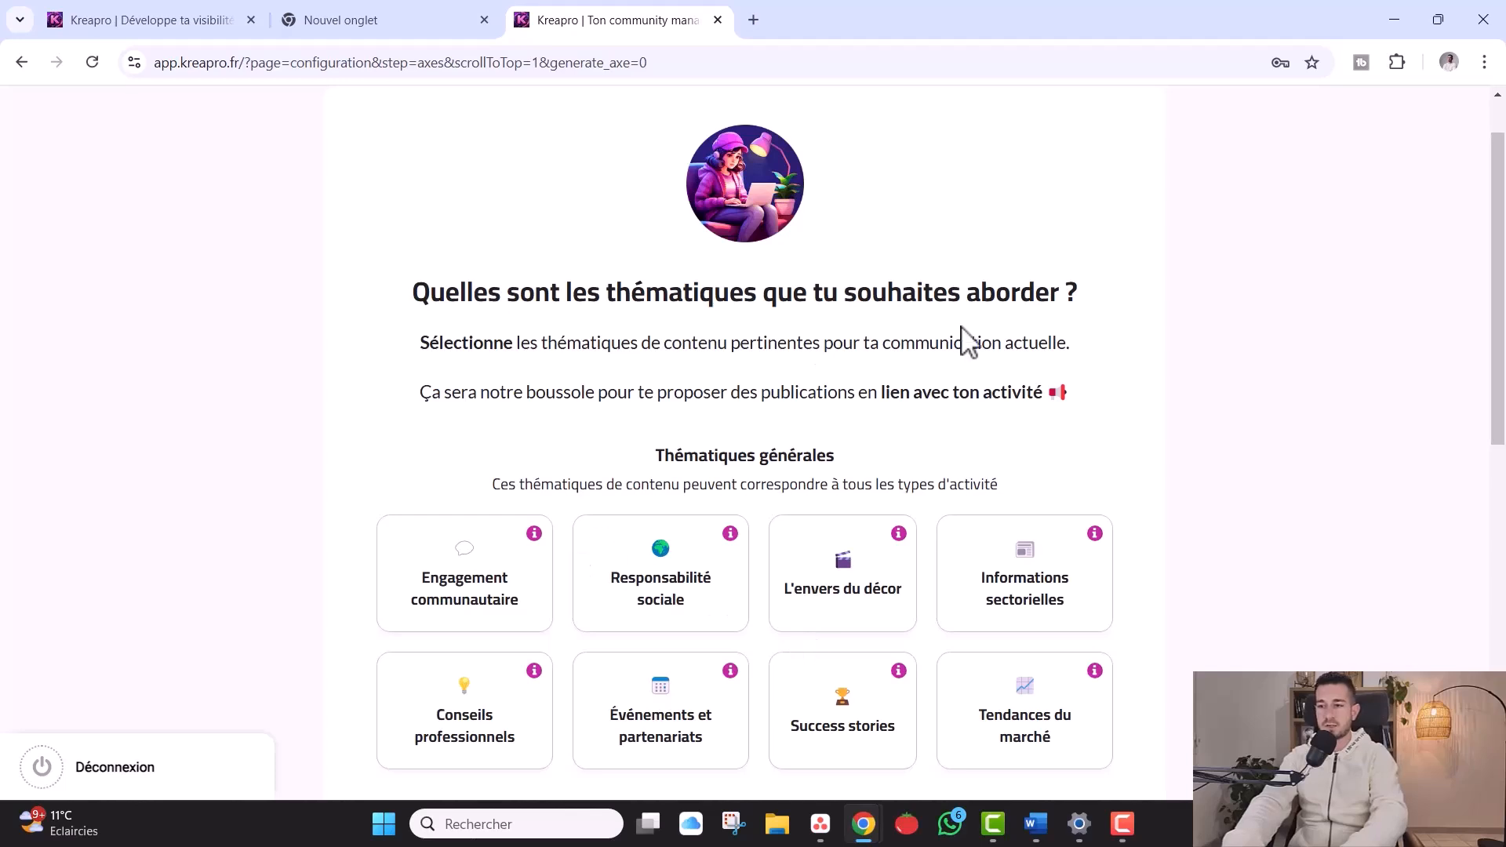
# Select the Engagement communautaire and Conseils professionnels theme cards and continue
pyautogui.scroll(-2, 1502, 250)
pyautogui.scroll(-1, 749, 169)
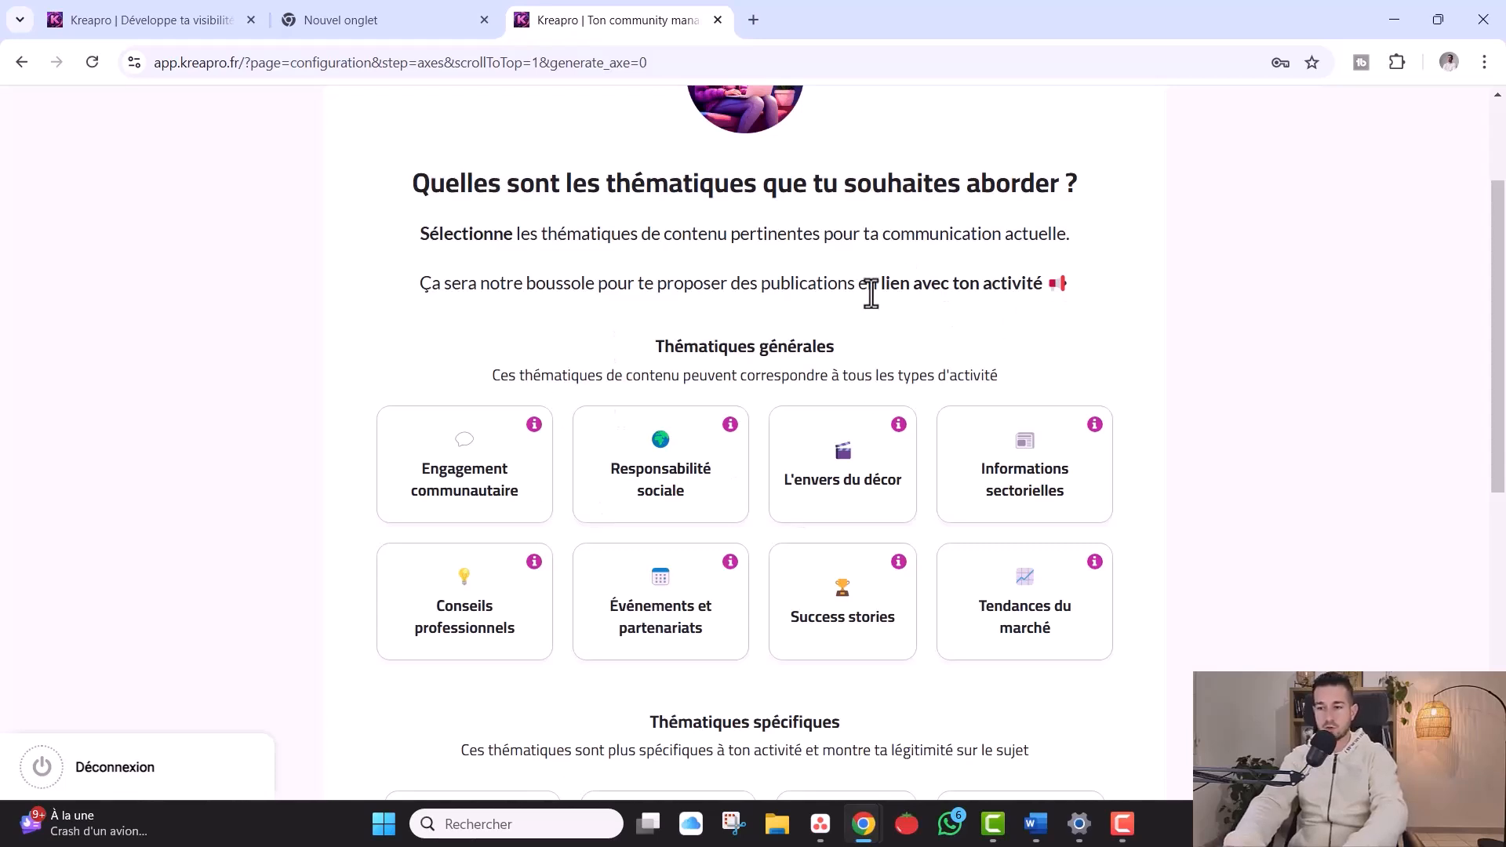
pyautogui.click(492, 475)
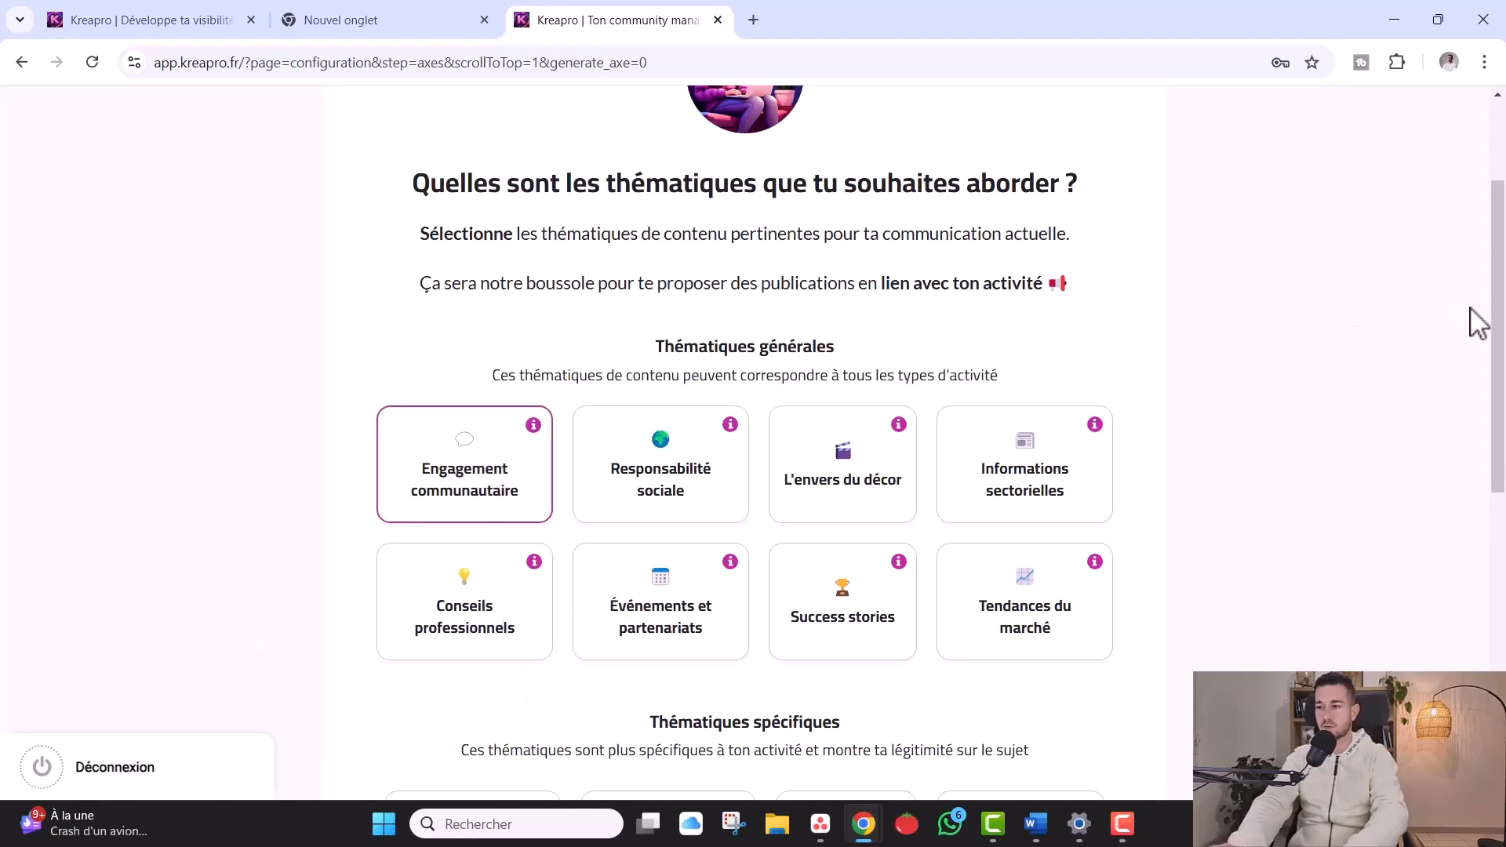
pyautogui.moveTo(1496, 309); pyautogui.dragTo(1500, 328)
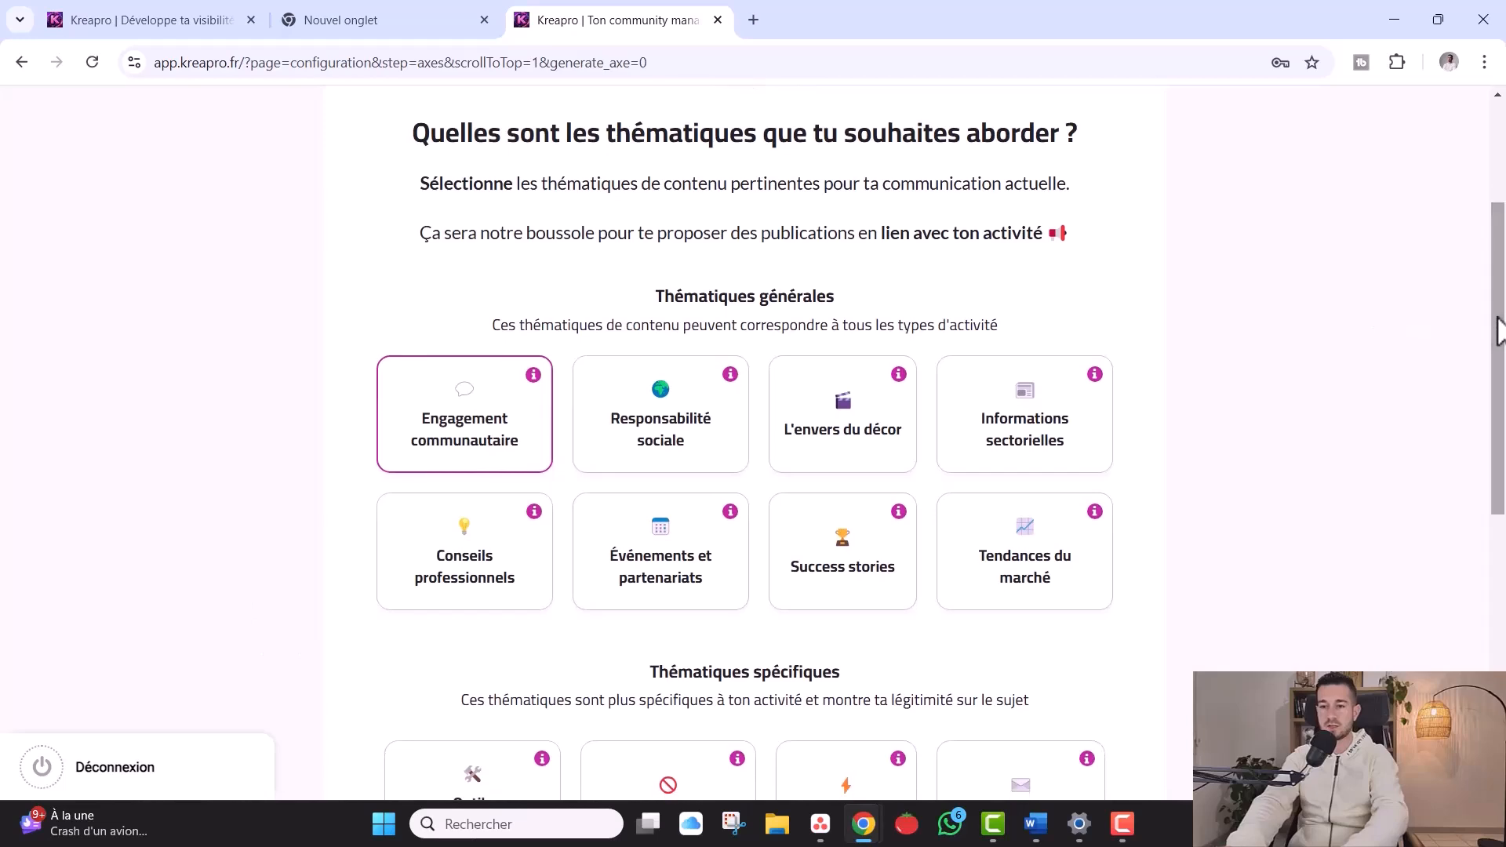
pyautogui.click(468, 534)
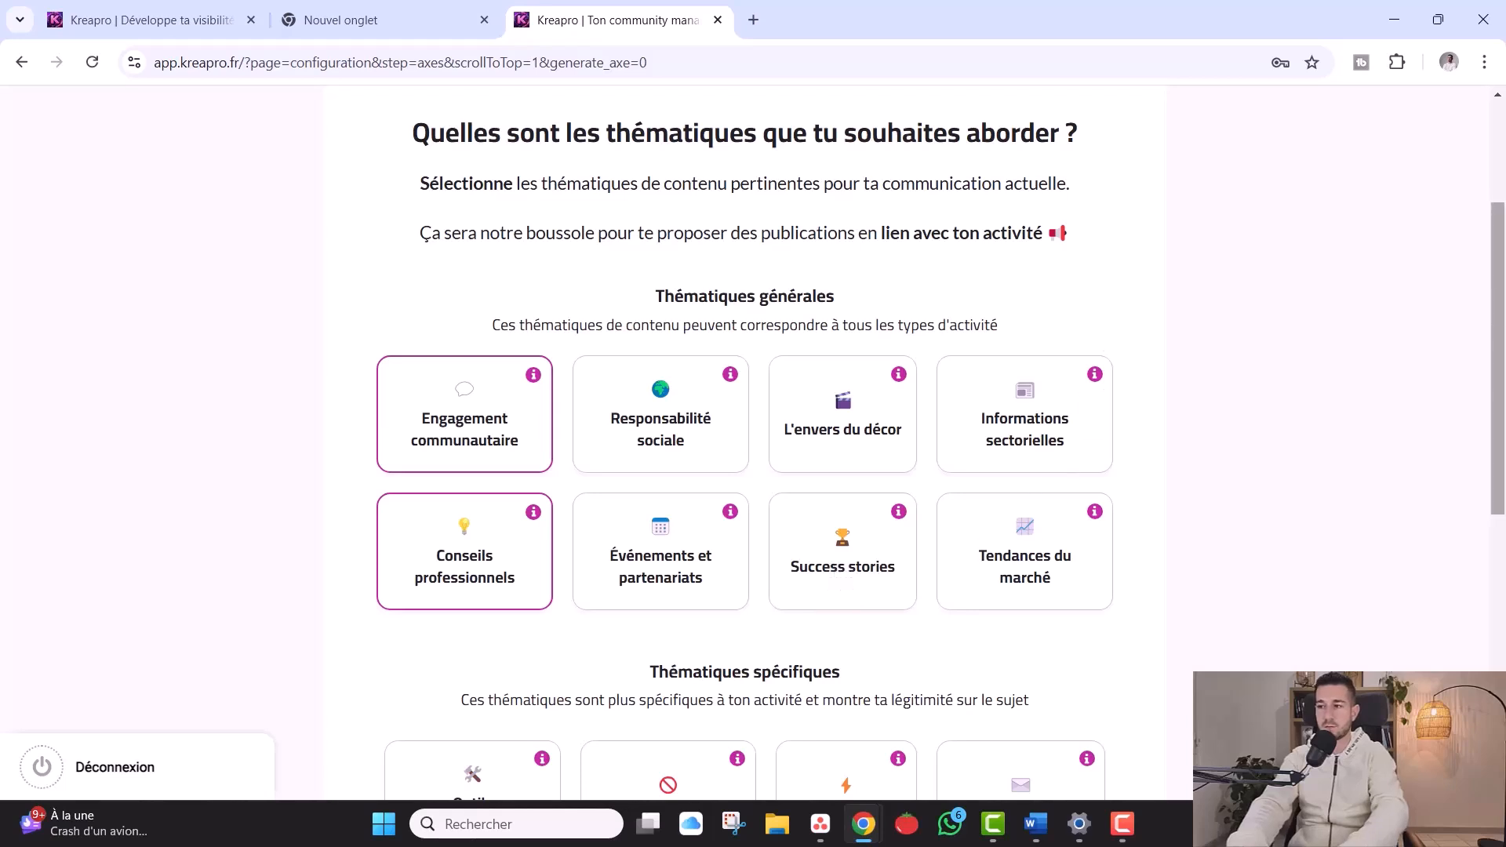
pyautogui.moveTo(1497, 322); pyautogui.dragTo(1497, 439)
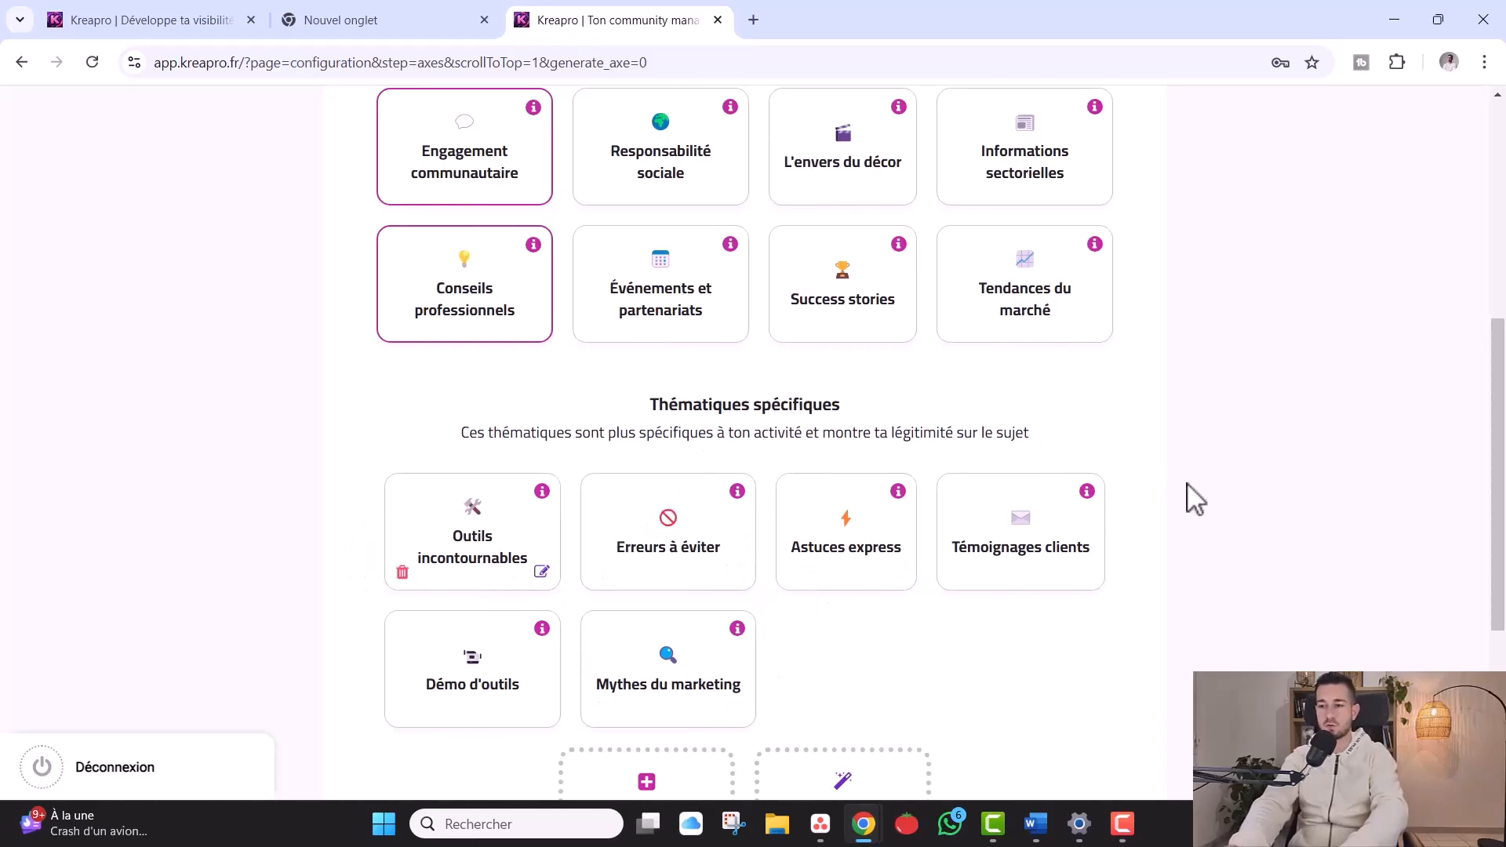
pyautogui.moveTo(1504, 449); pyautogui.dragTo(1500, 520)
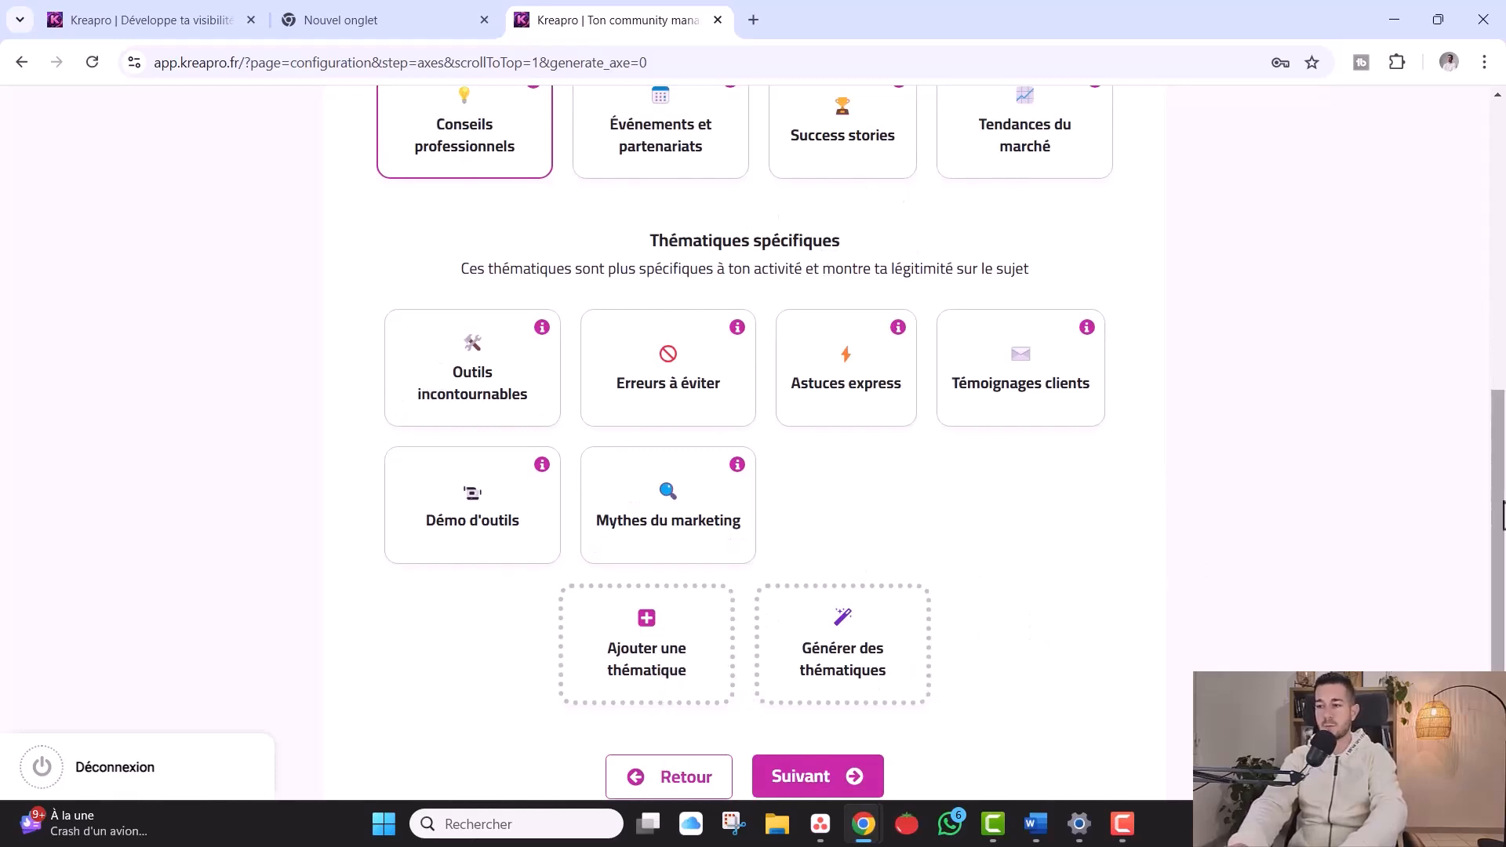
pyautogui.moveTo(1504, 516); pyautogui.dragTo(1498, 581)
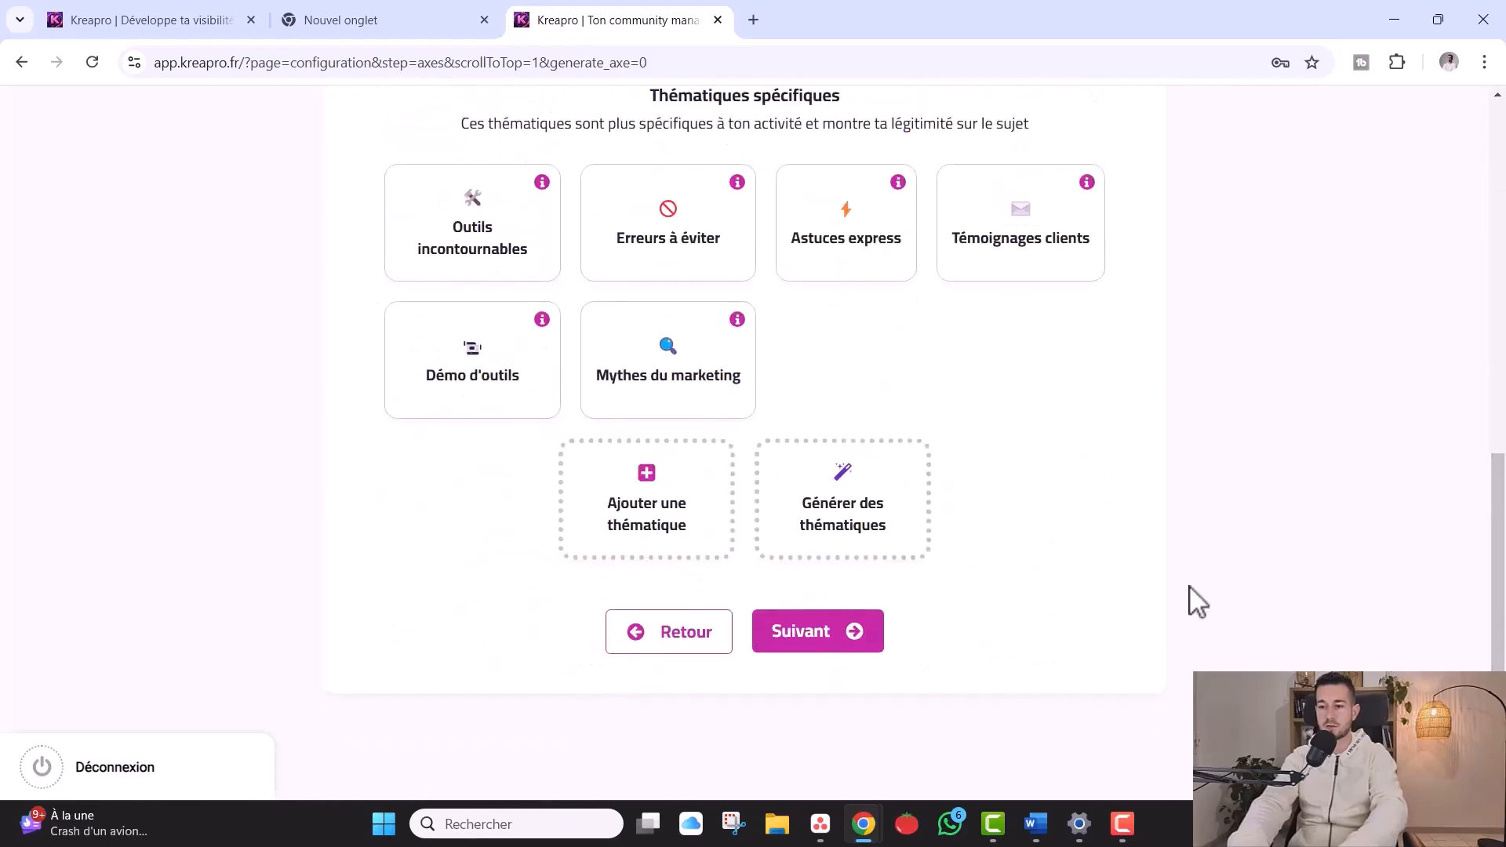
pyautogui.click(862, 648)
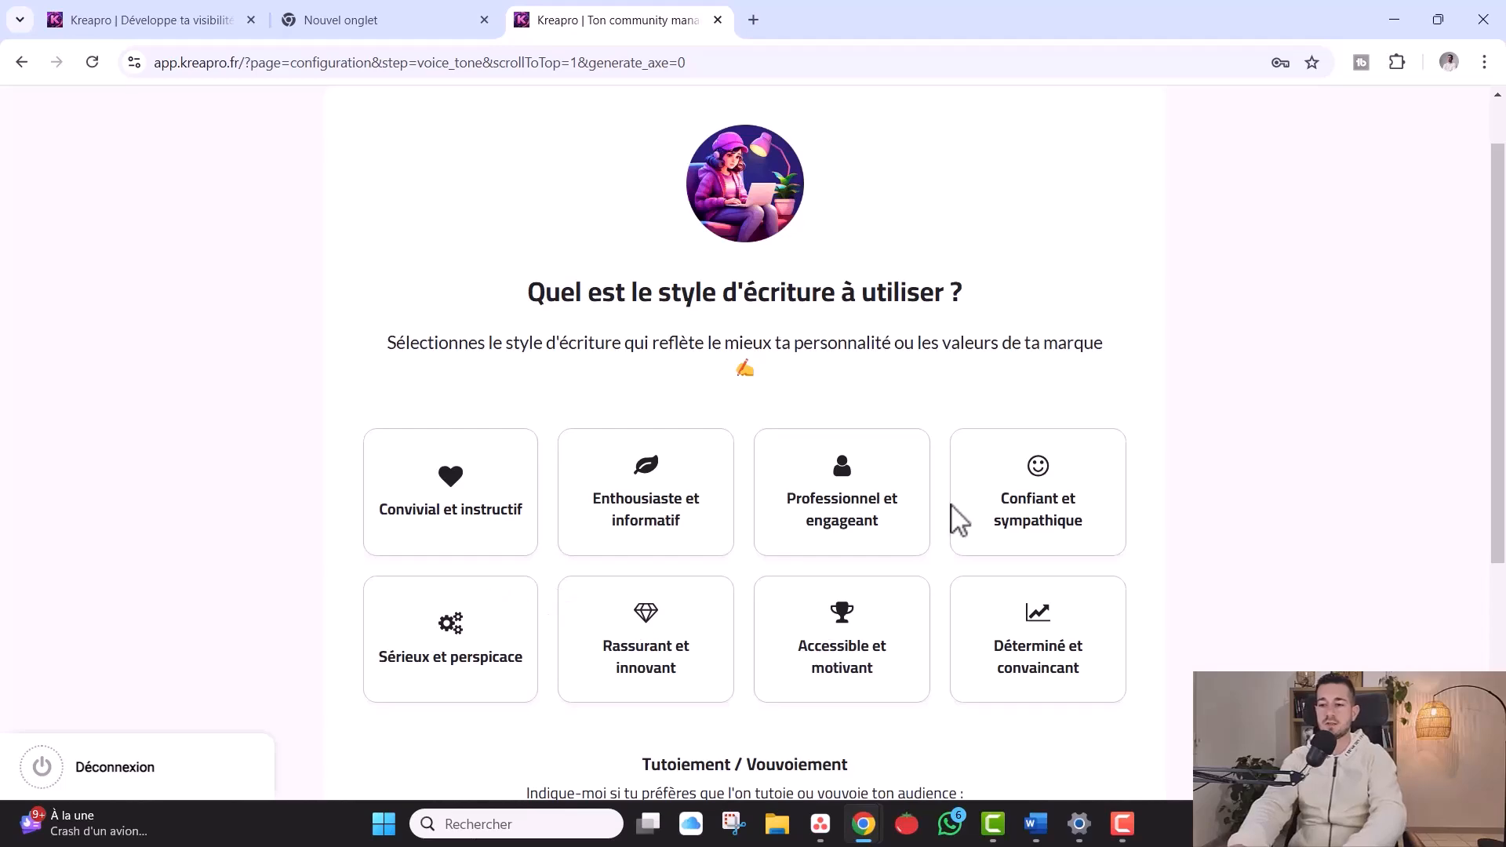
# Pick the 'Confiant et sympathique' style with tutoiement left on, then continue
pyautogui.moveTo(1502, 277); pyautogui.dragTo(1496, 337)
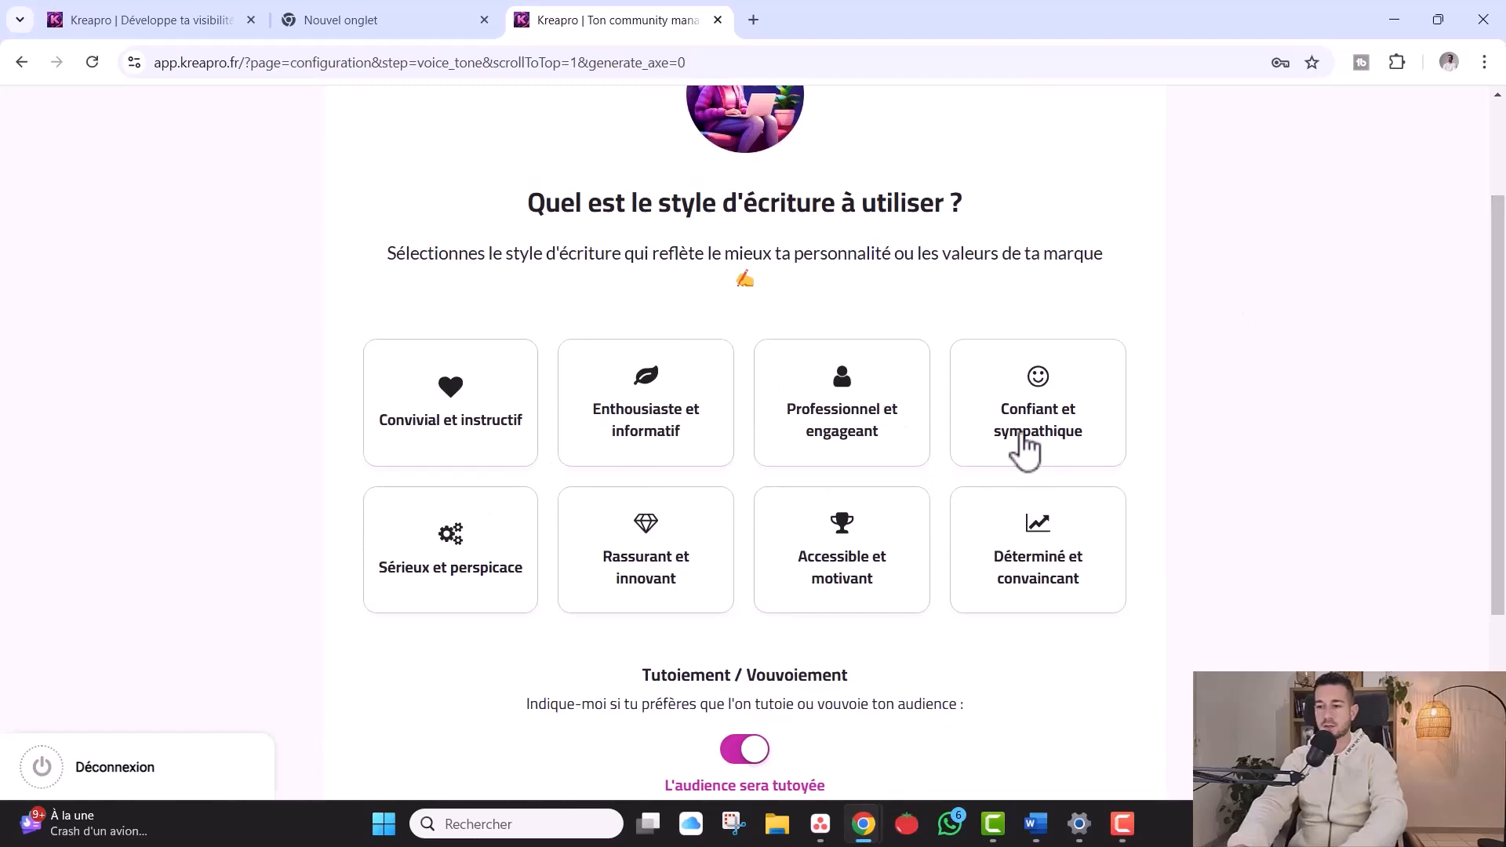
pyautogui.click(1067, 419)
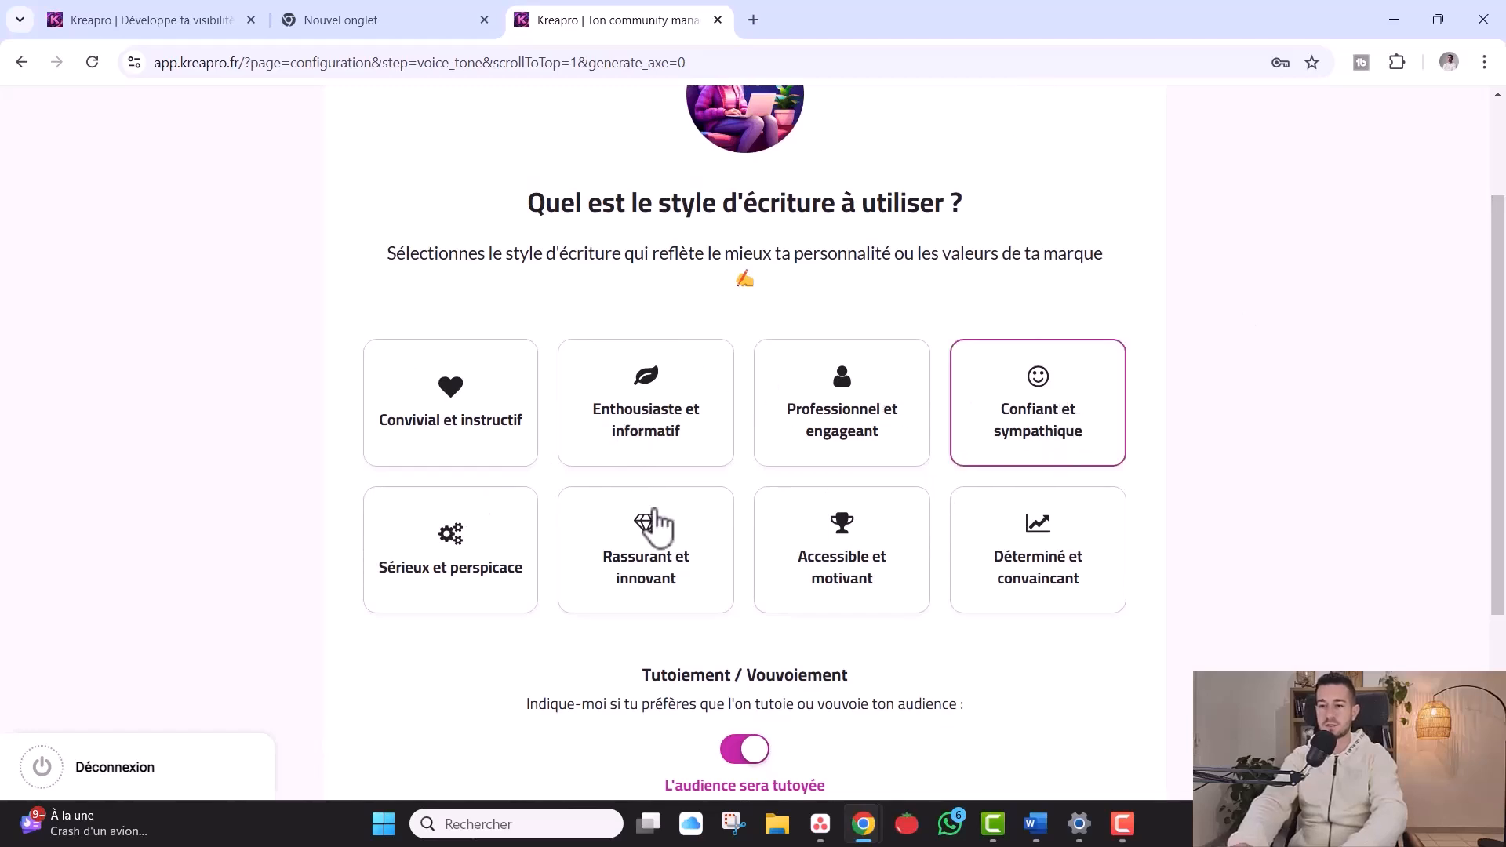
pyautogui.scroll(-2, 690, 518)
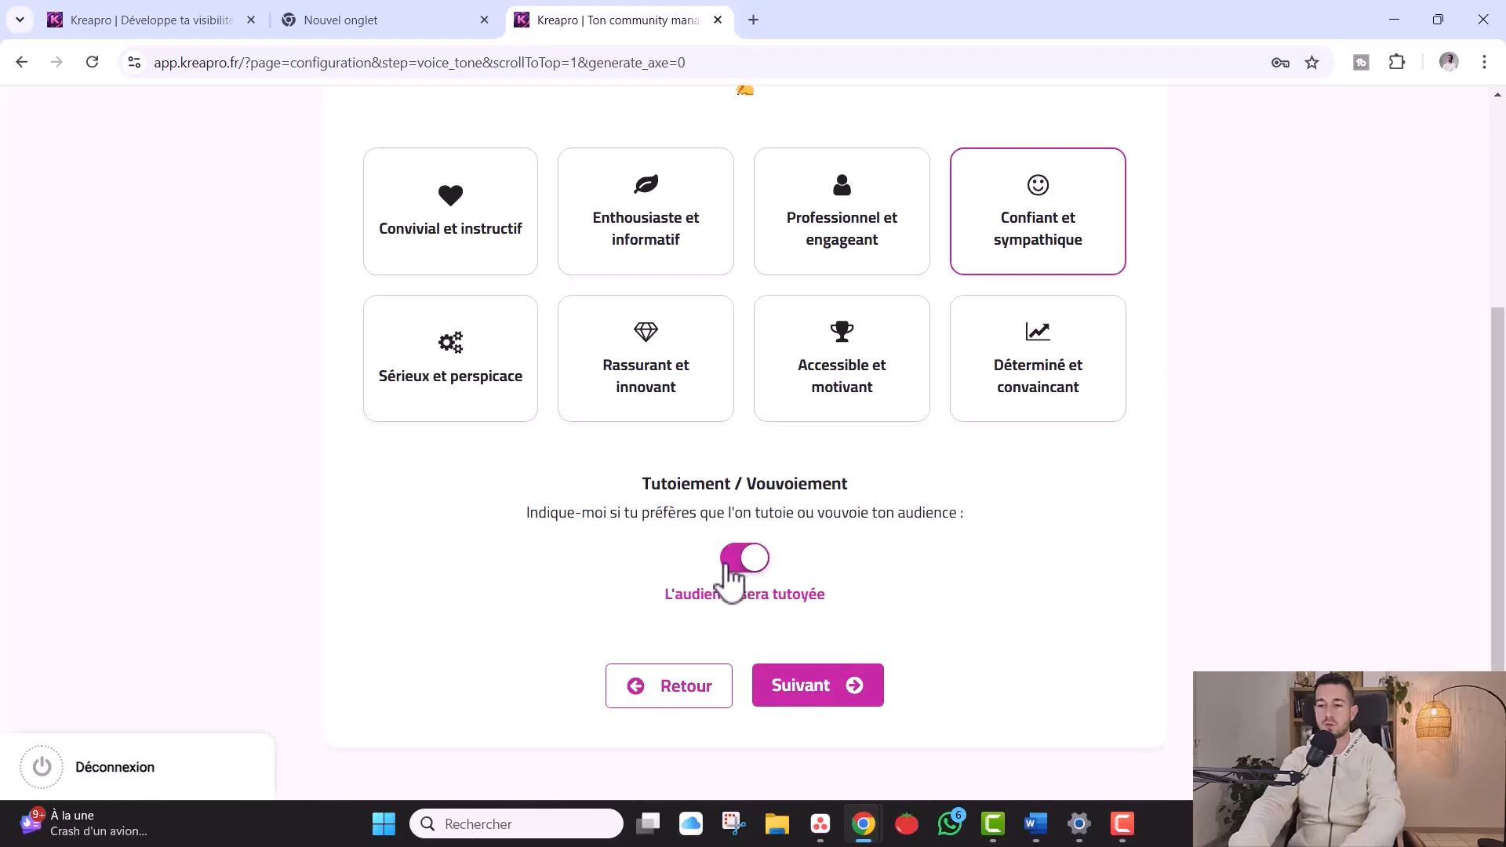
pyautogui.click(815, 689)
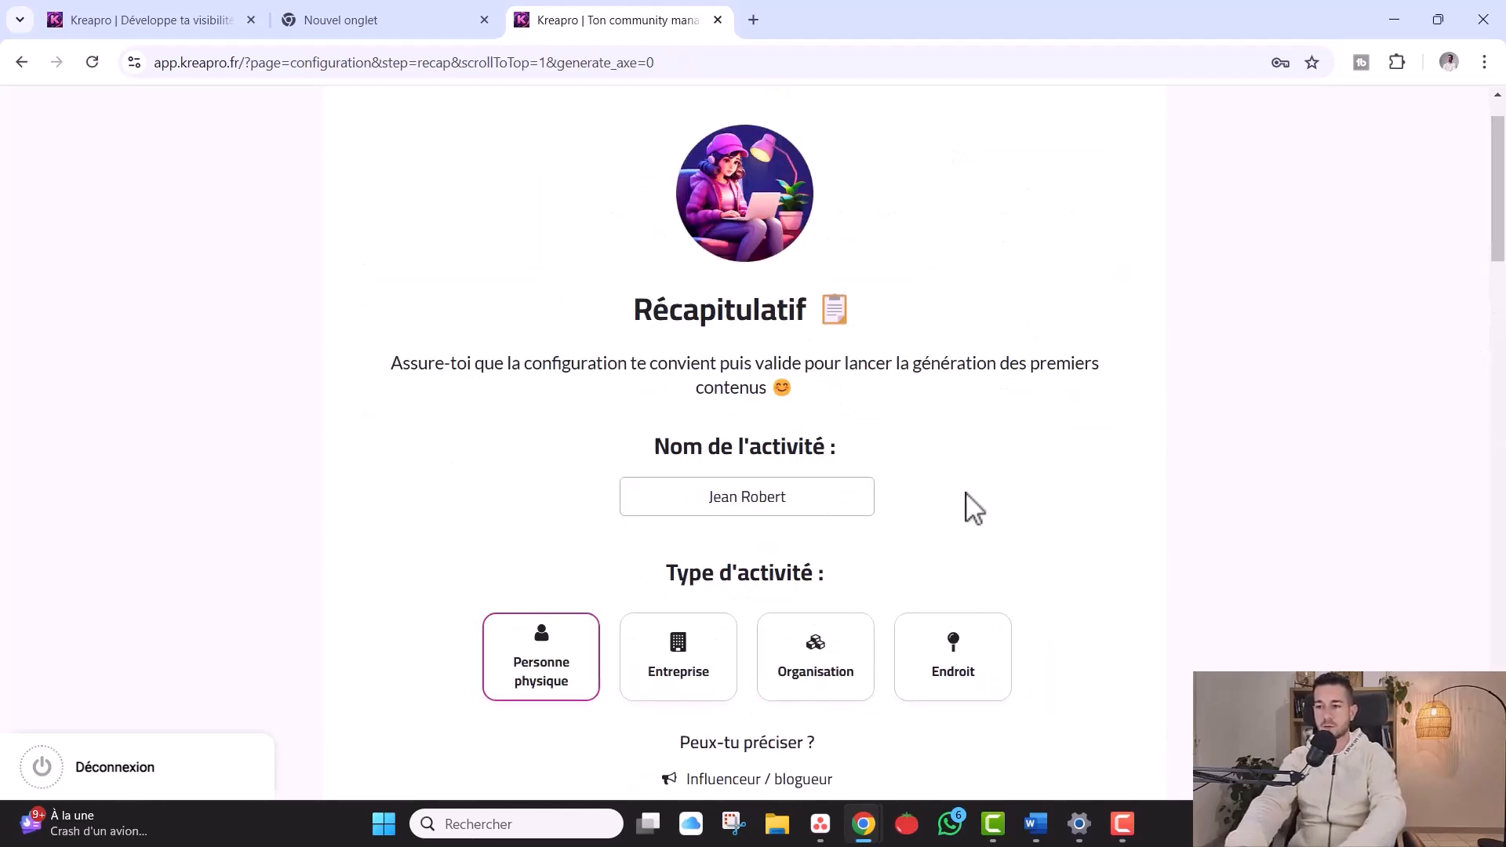
# Scroll through the Récapitulatif summary and launch 'Générer mes premières idées de contenu'
pyautogui.moveTo(1496, 220); pyautogui.dragTo(1504, 319)
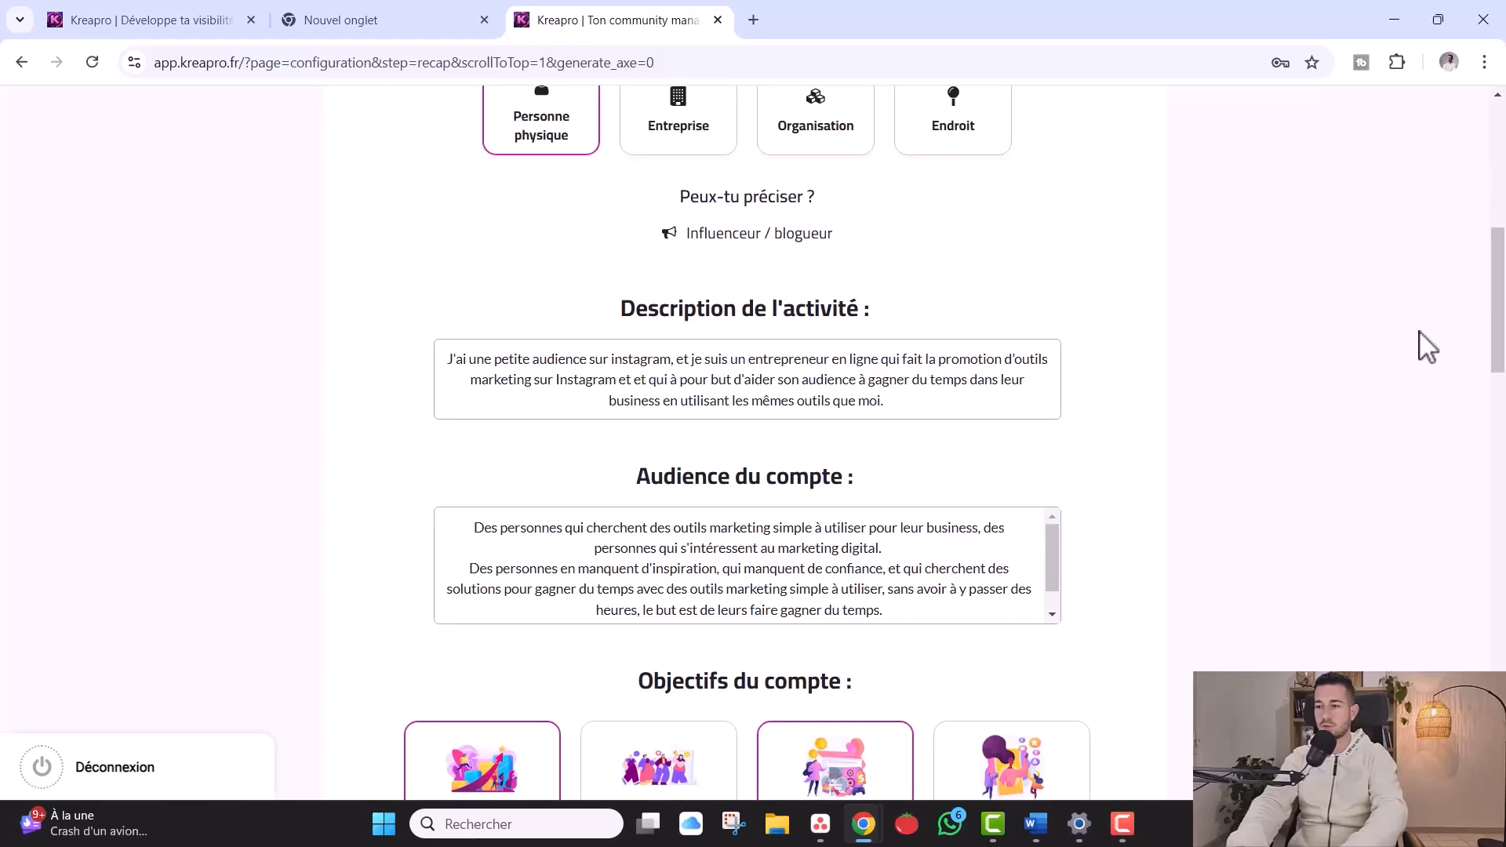
pyautogui.moveTo(1496, 320); pyautogui.dragTo(1499, 401)
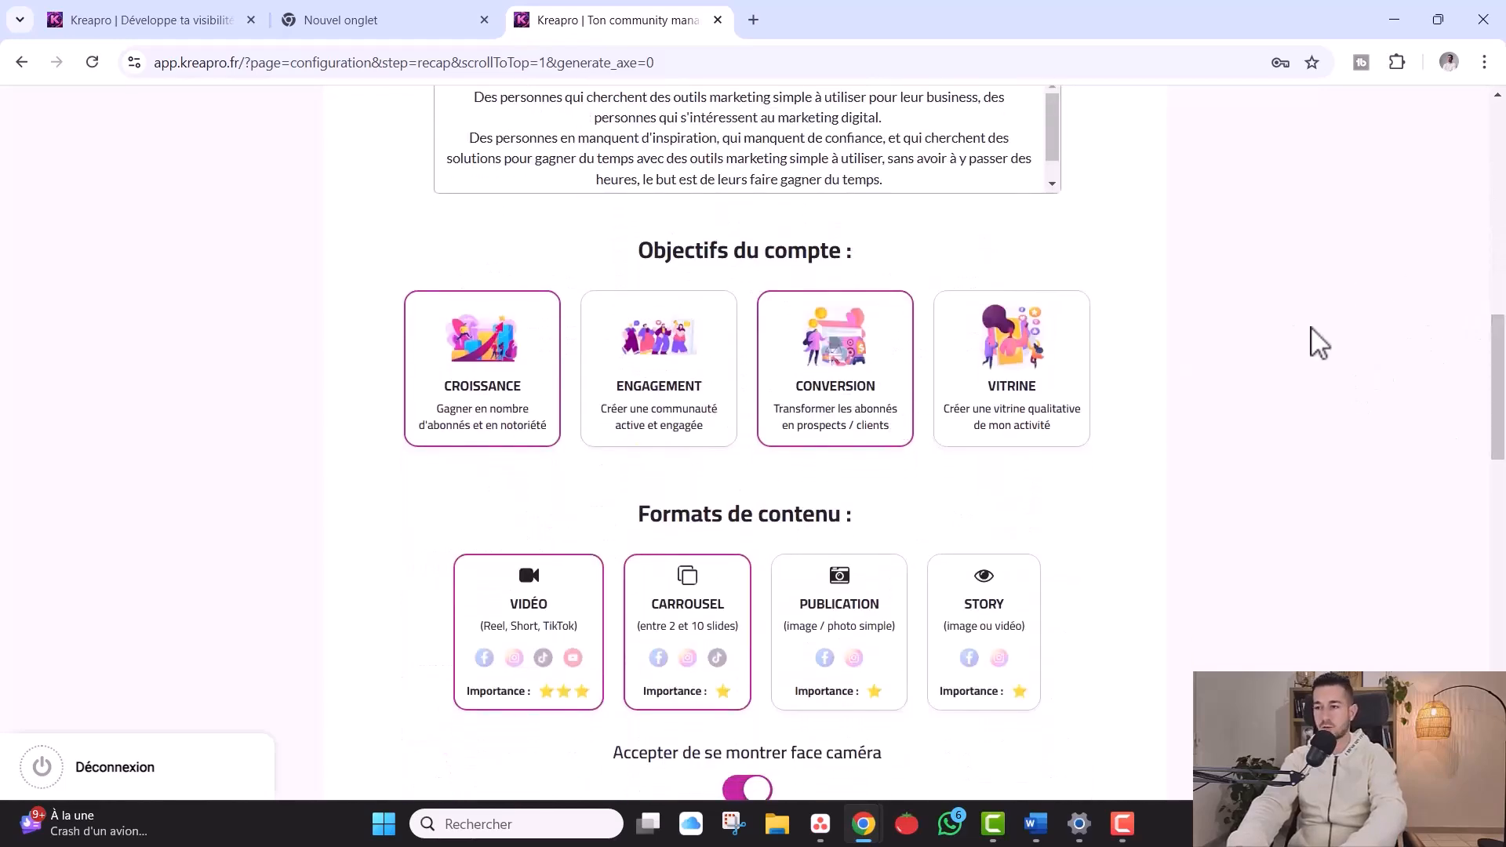
pyautogui.moveTo(1502, 416); pyautogui.dragTo(1503, 458)
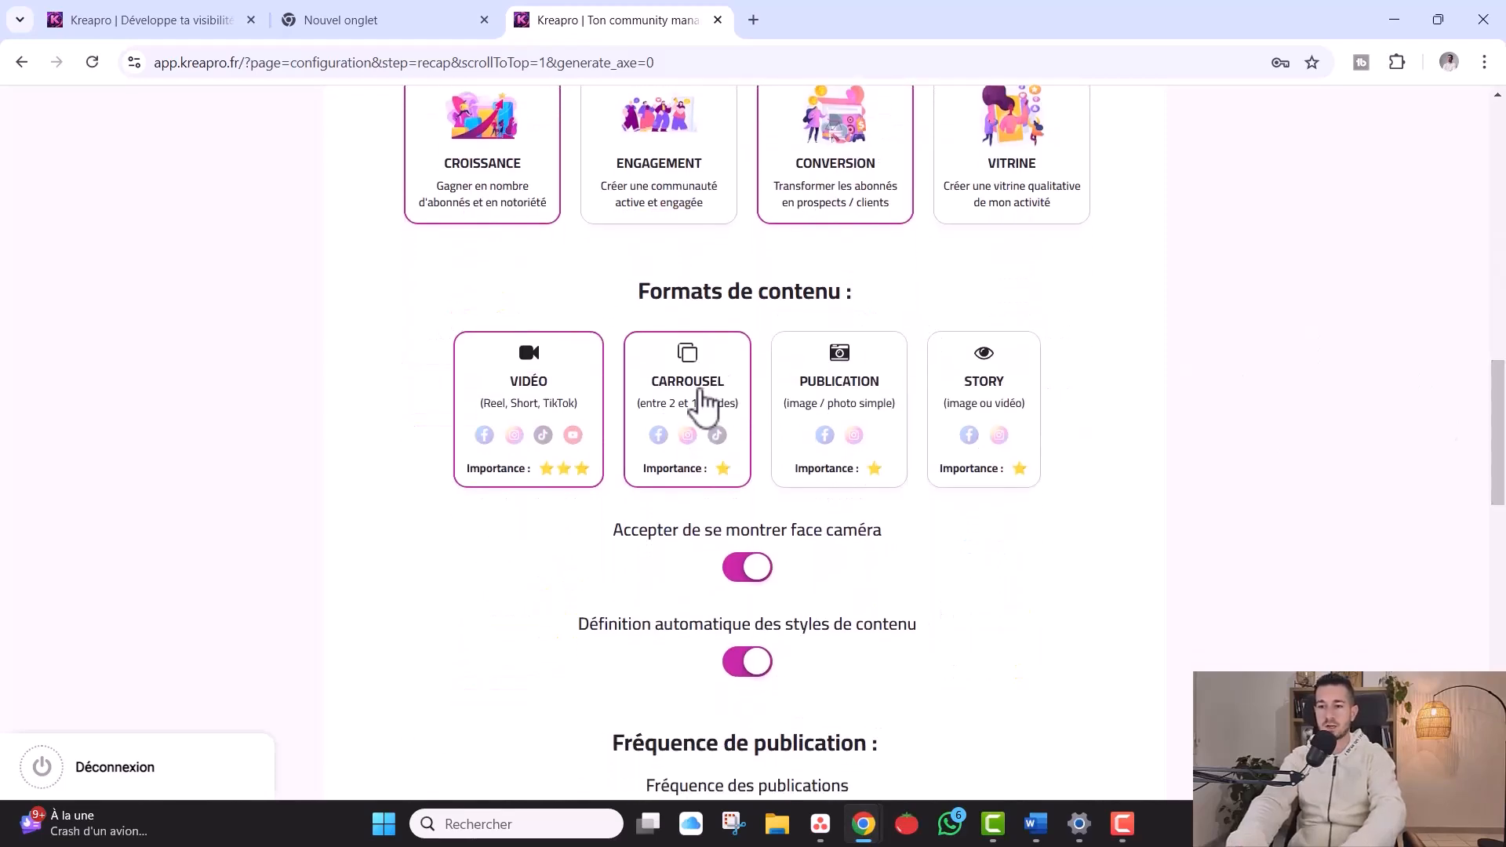
pyautogui.moveTo(1500, 410); pyautogui.dragTo(1499, 445)
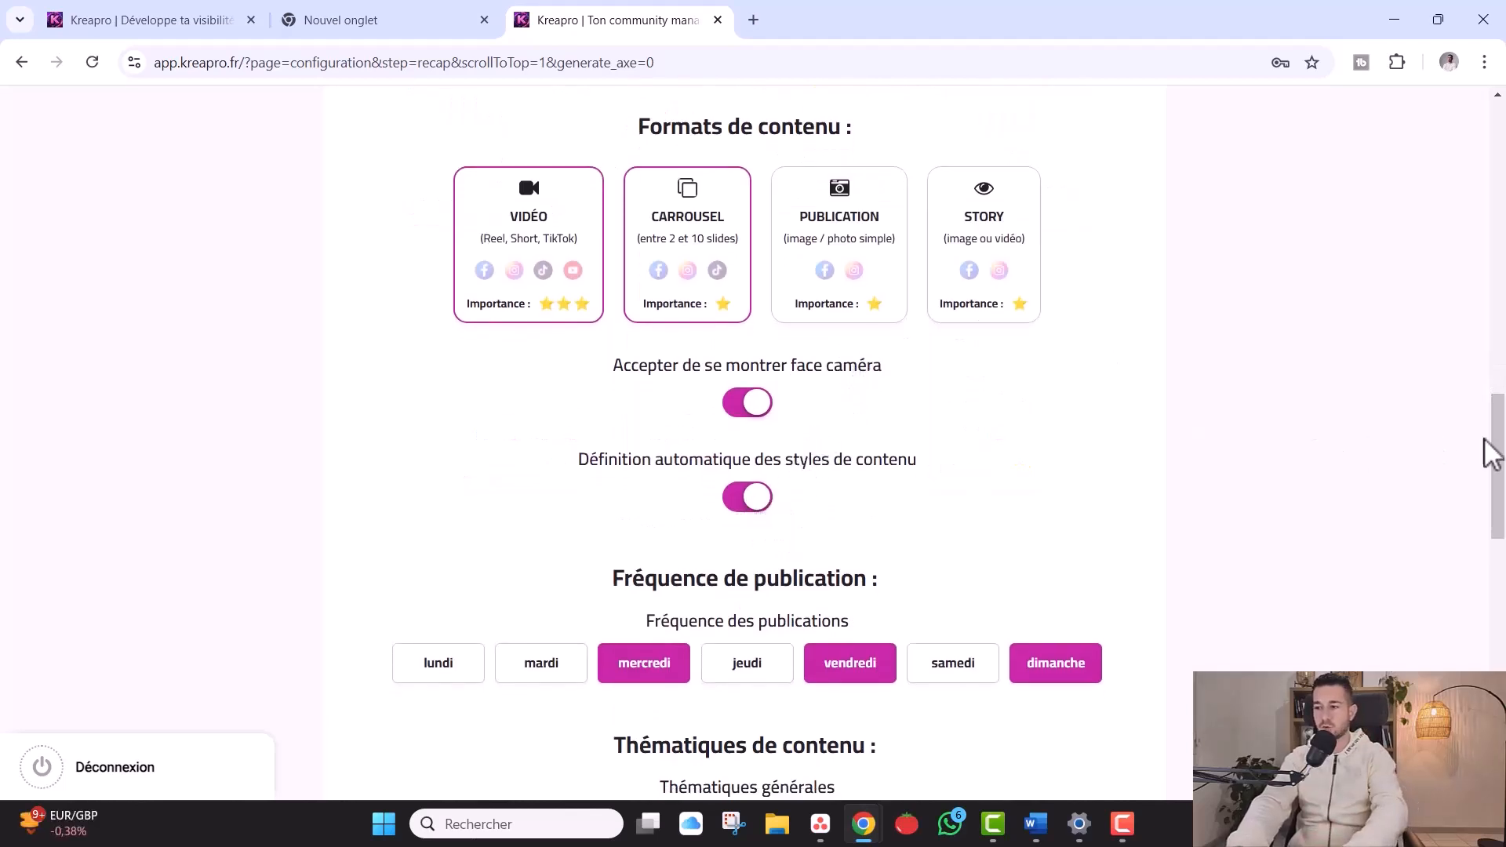
pyautogui.moveTo(1494, 454); pyautogui.dragTo(1495, 505)
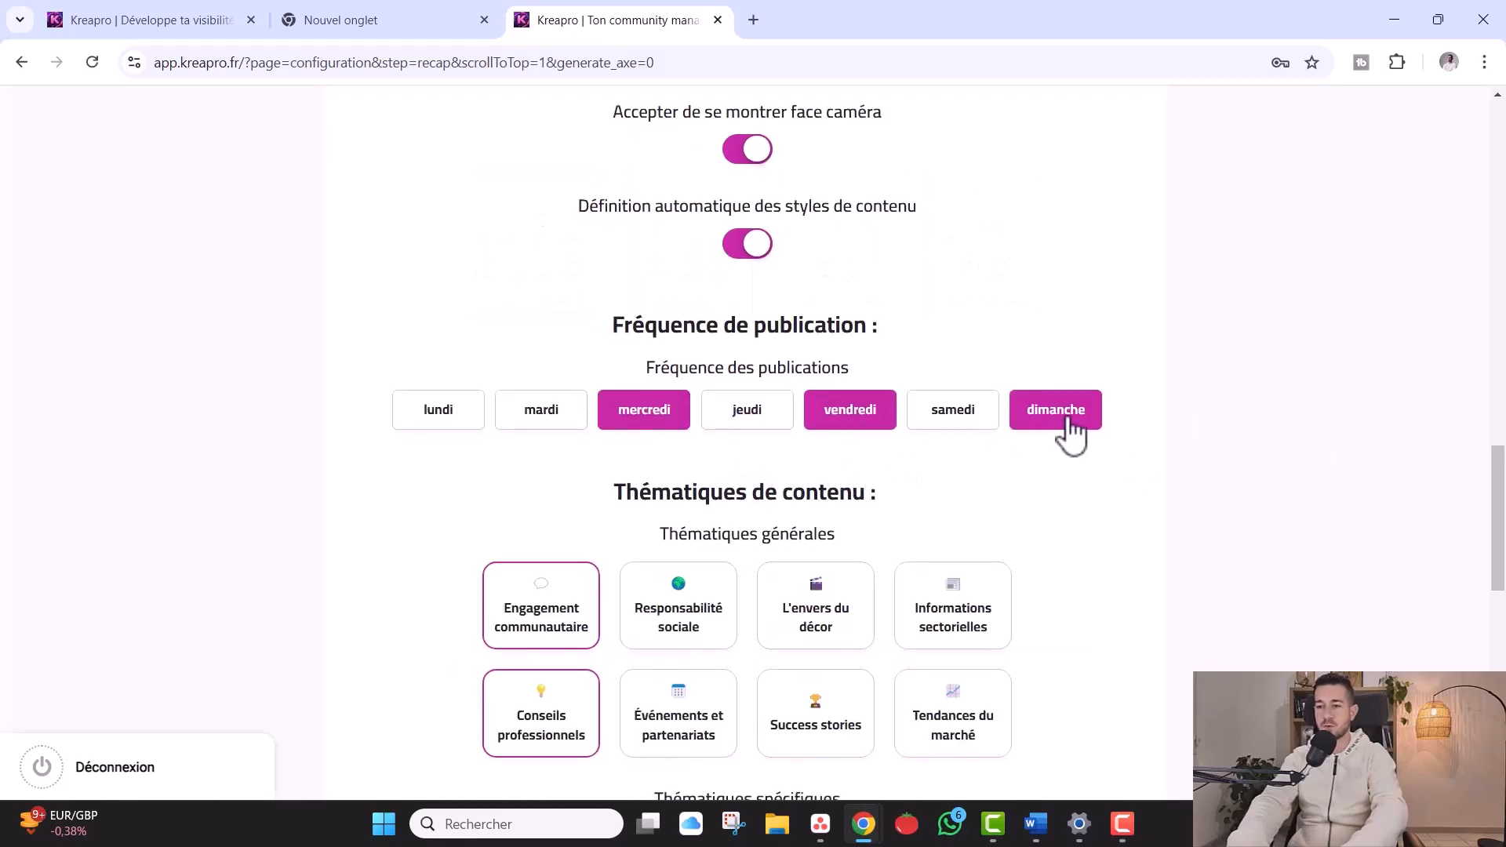
pyautogui.moveTo(1498, 521); pyautogui.dragTo(1495, 406)
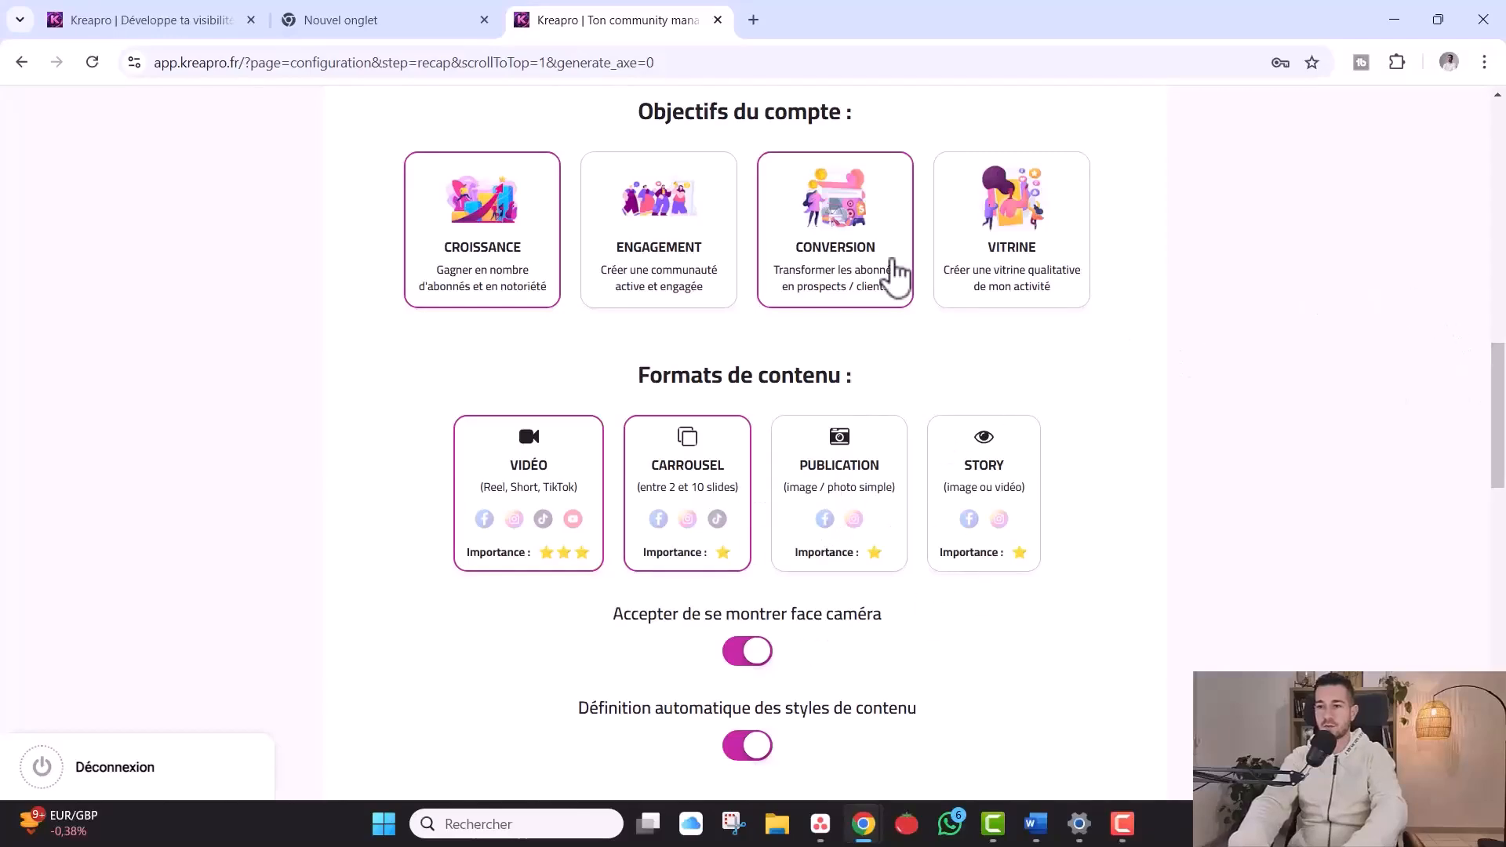
pyautogui.moveTo(1504, 418); pyautogui.dragTo(1504, 709)
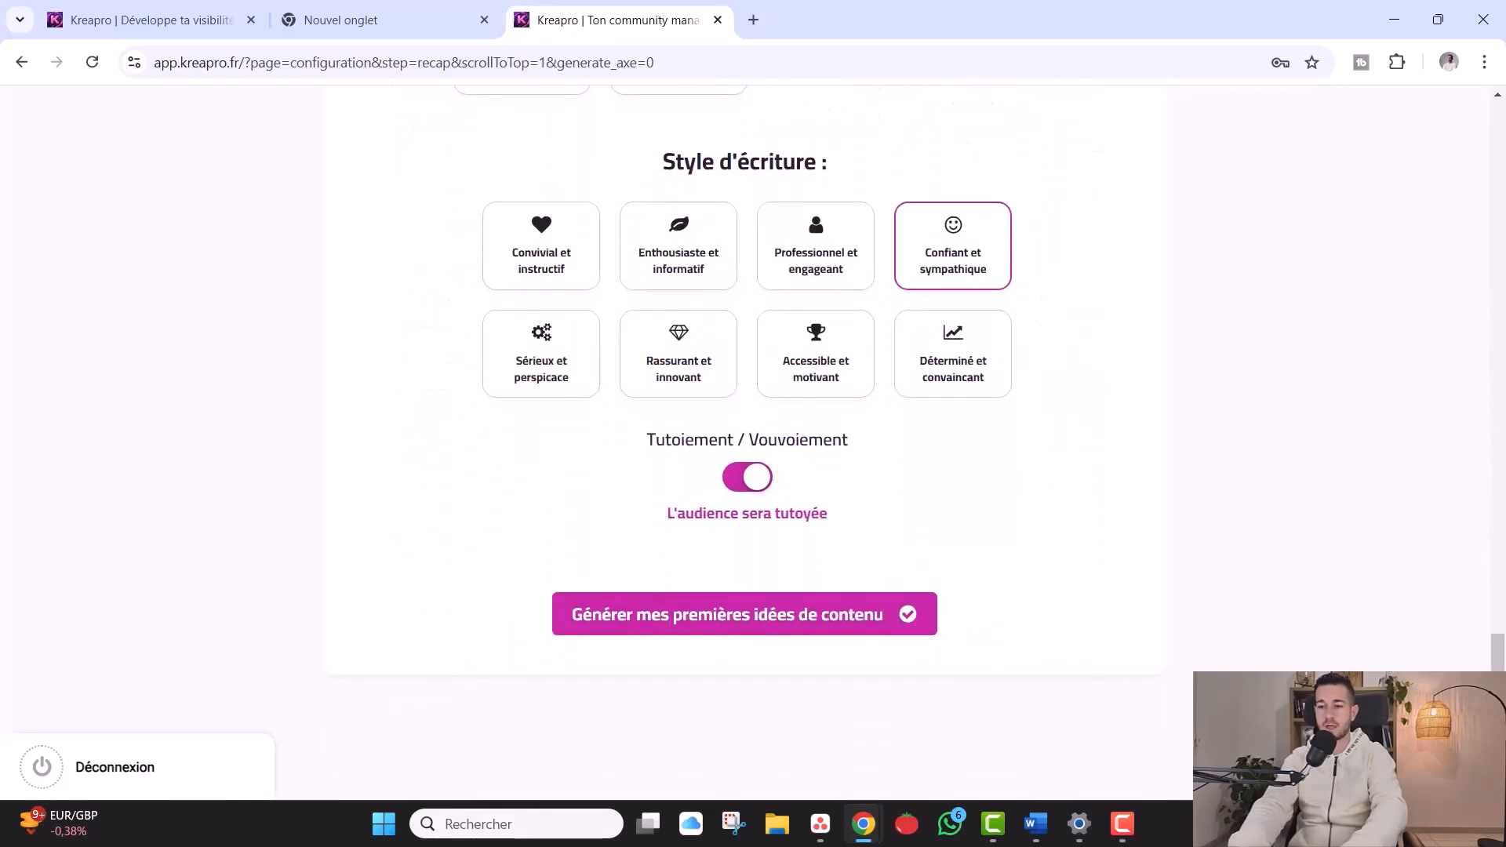
pyautogui.click(821, 634)
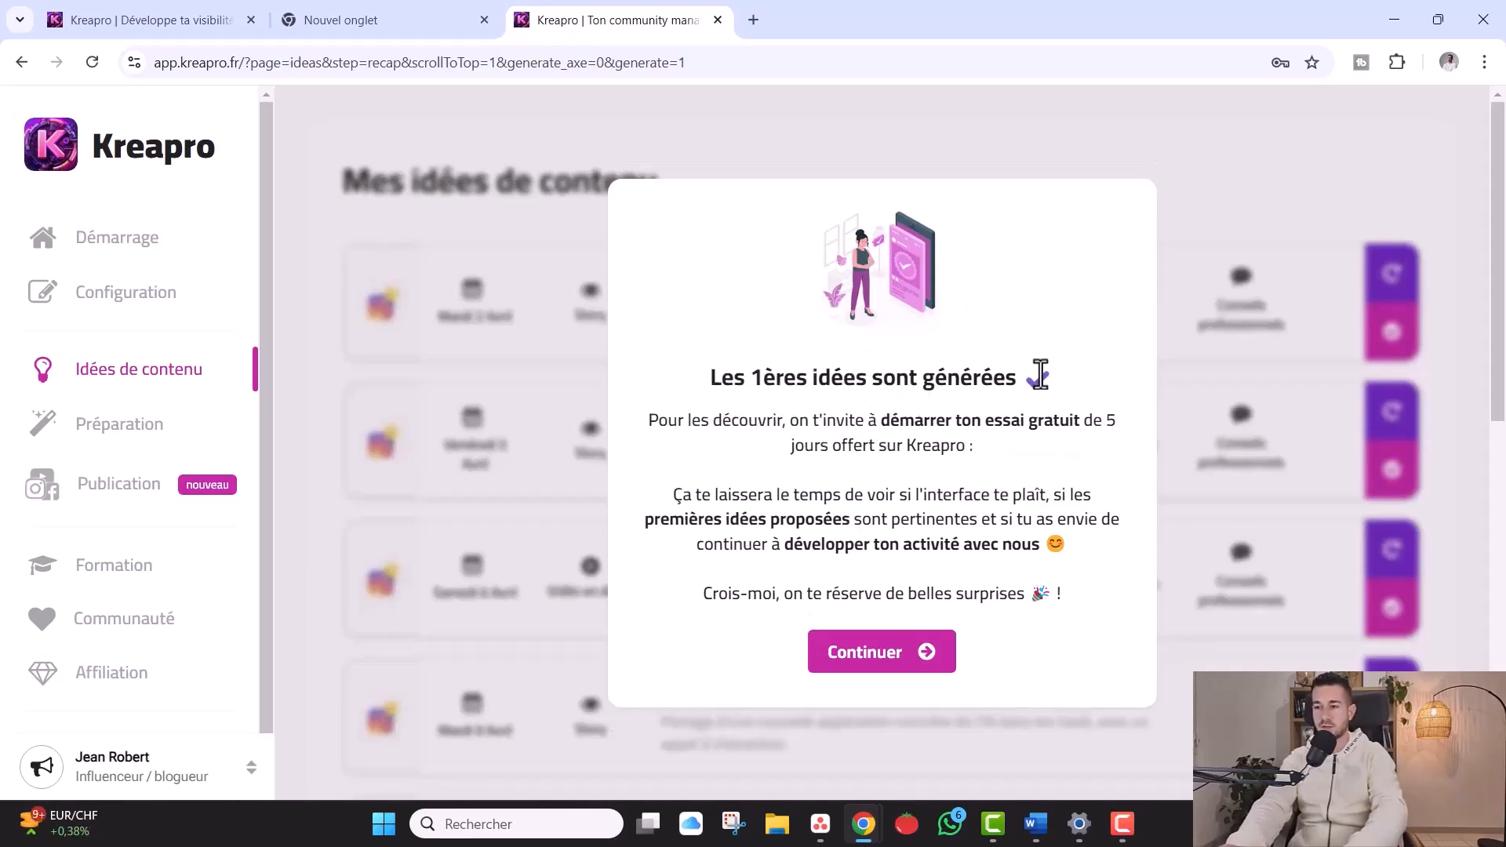
# Continue past the first-ideas notice to the free trial explanation
pyautogui.click(878, 658)
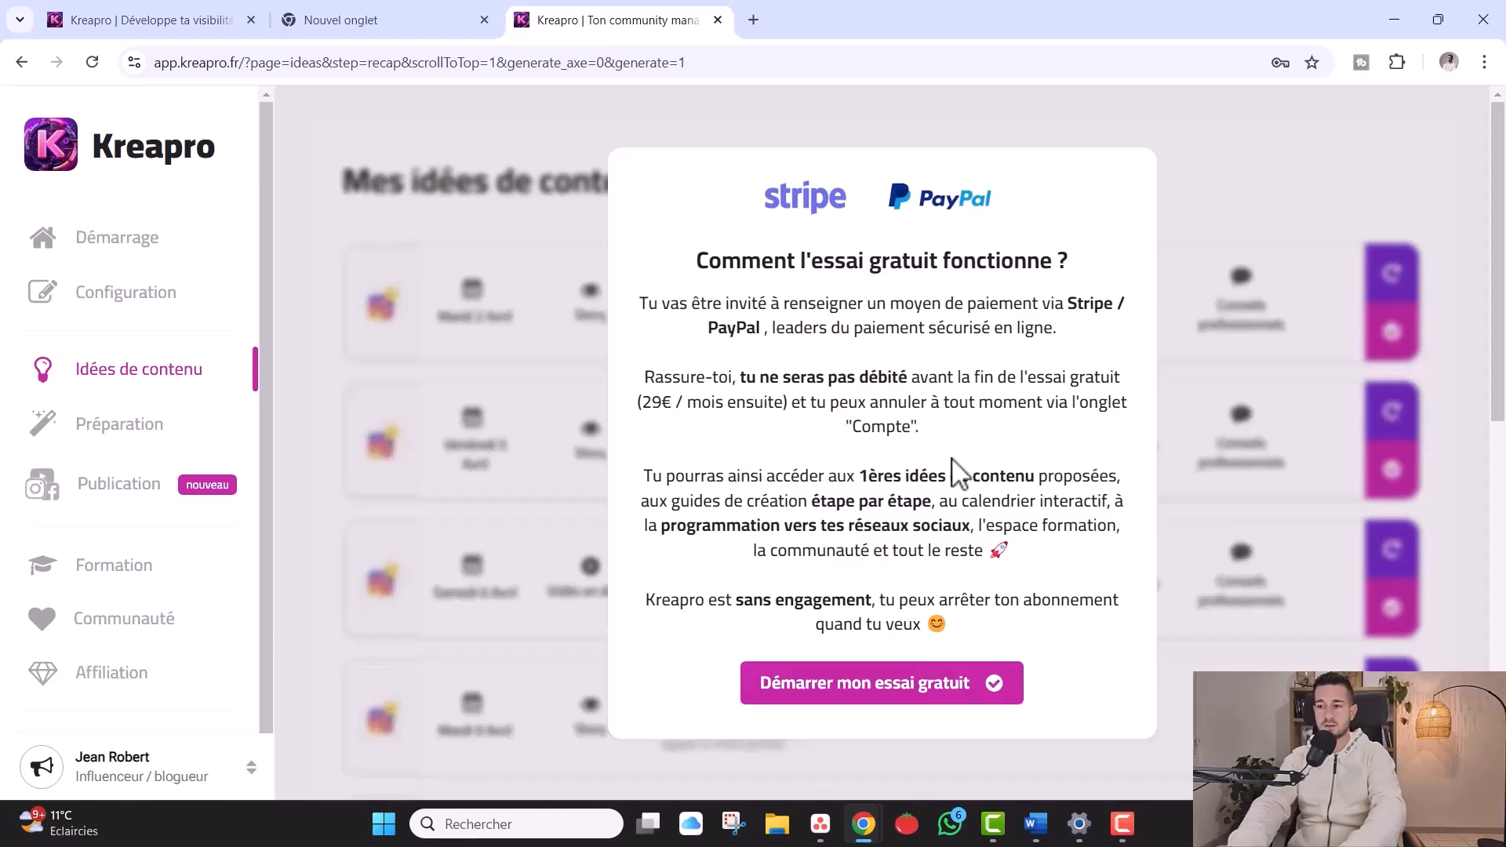
# Start the free trial, then open the account options from the ideas page
pyautogui.click(930, 699)
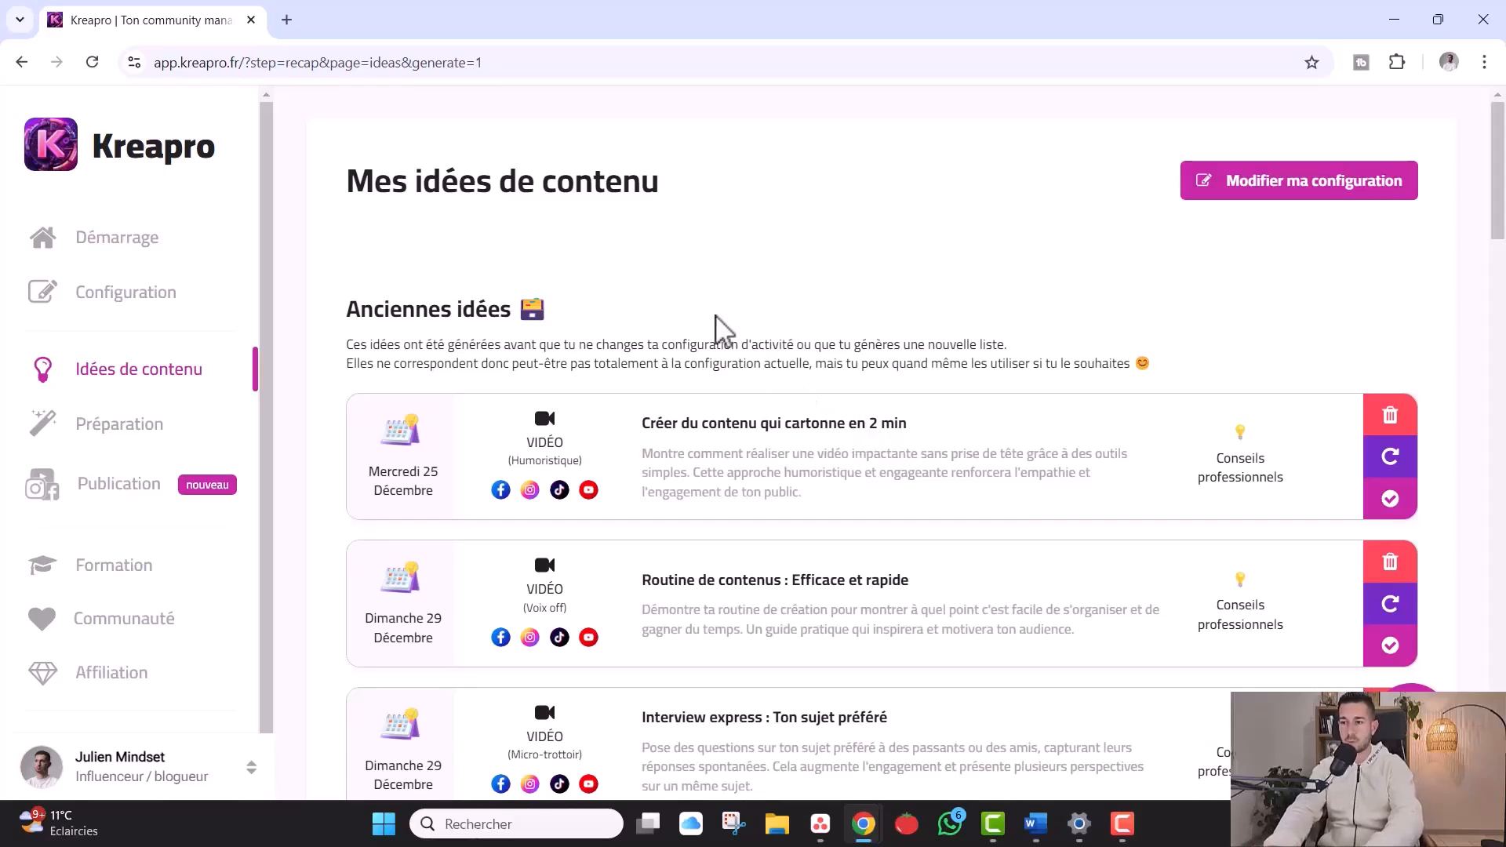
pyautogui.click(118, 775)
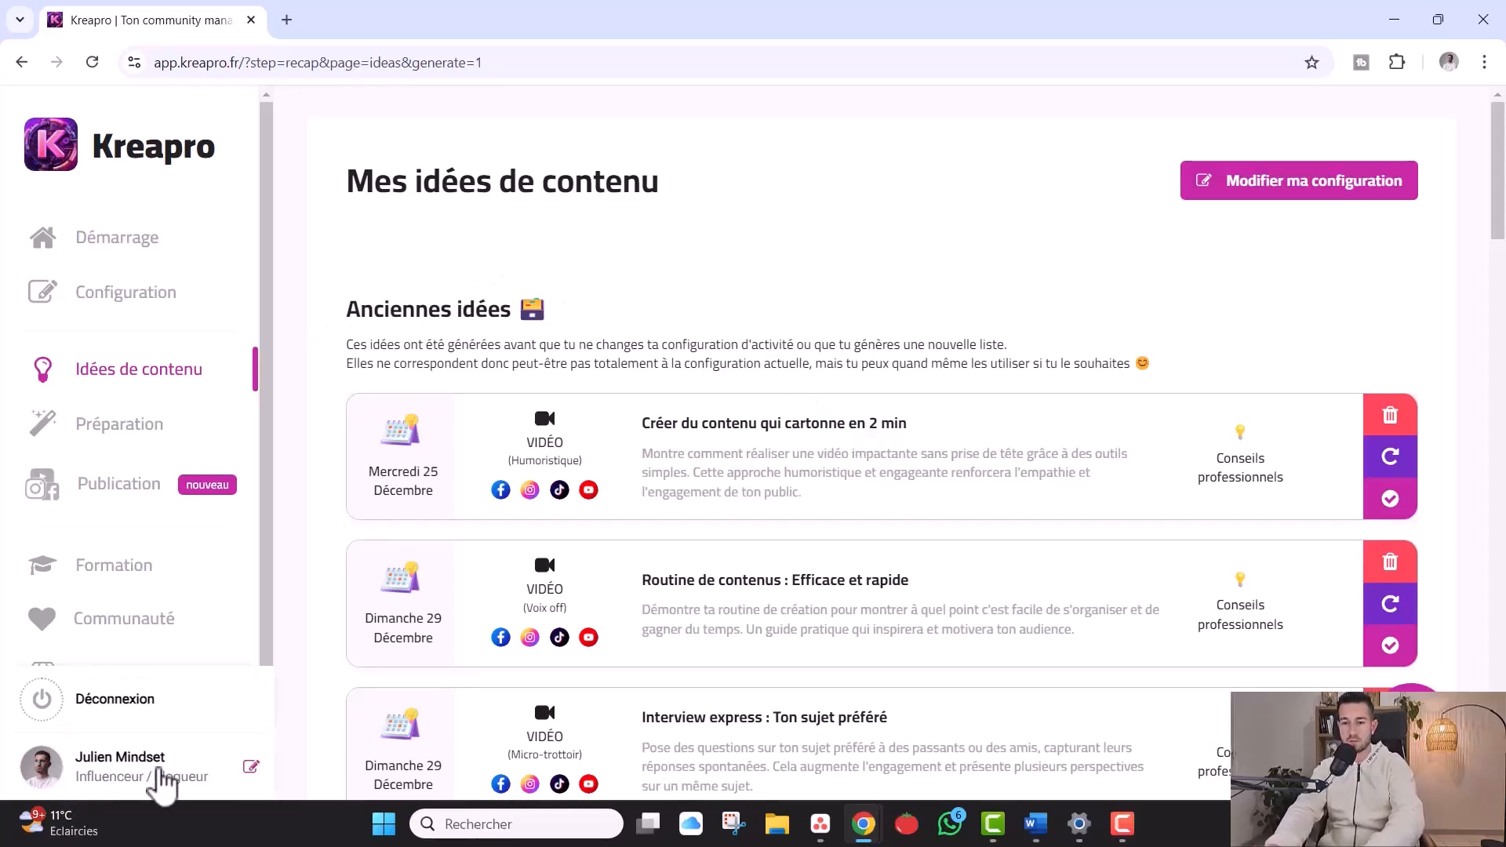
# Read the full Indications particulières text in Configuration, then return to the main configuration page
pyautogui.click(135, 308)
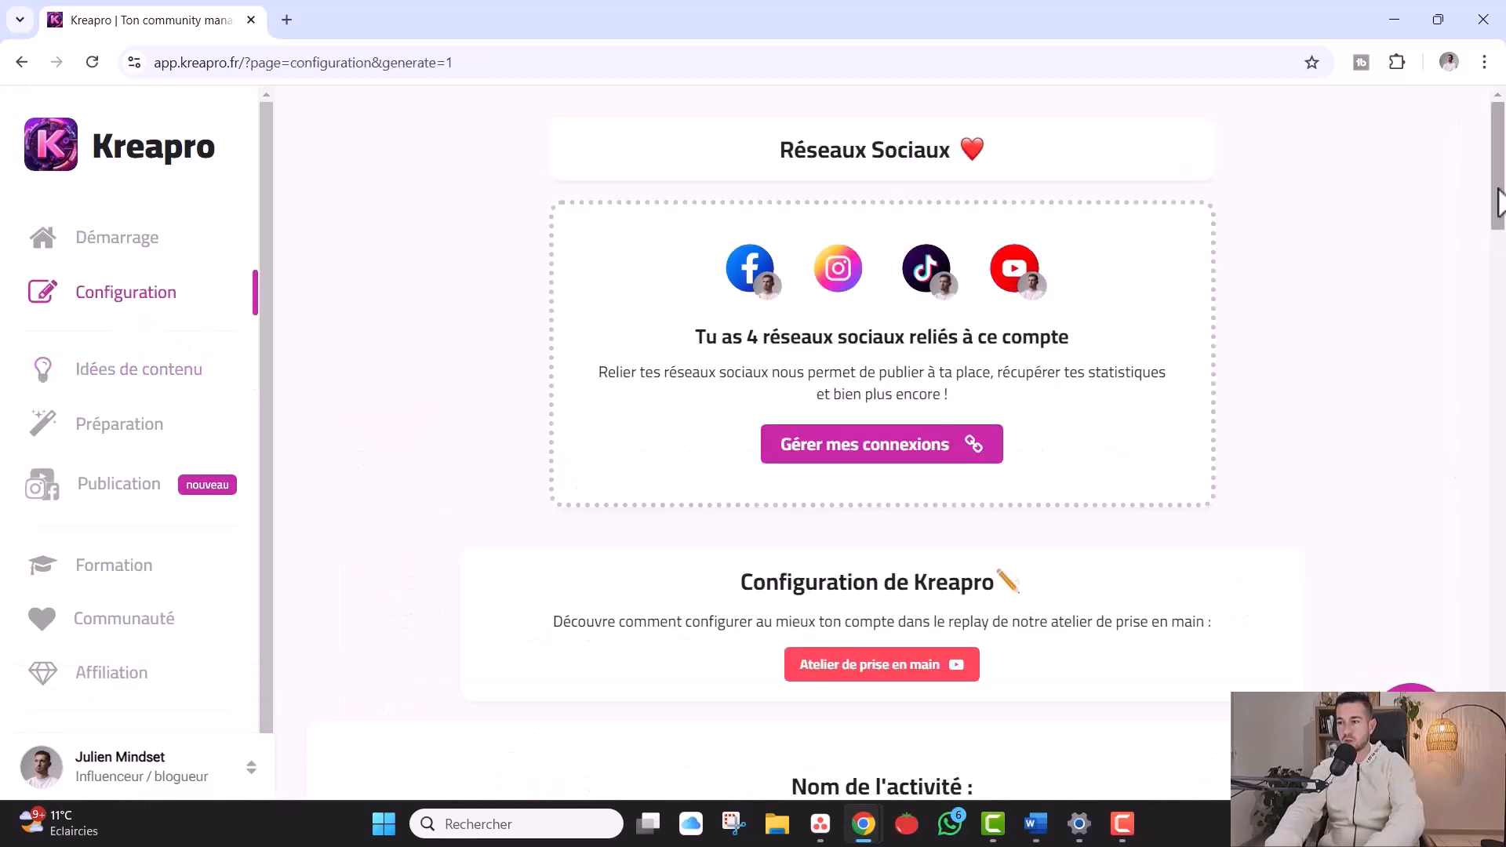
pyautogui.moveTo(1499, 208); pyautogui.dragTo(1498, 479)
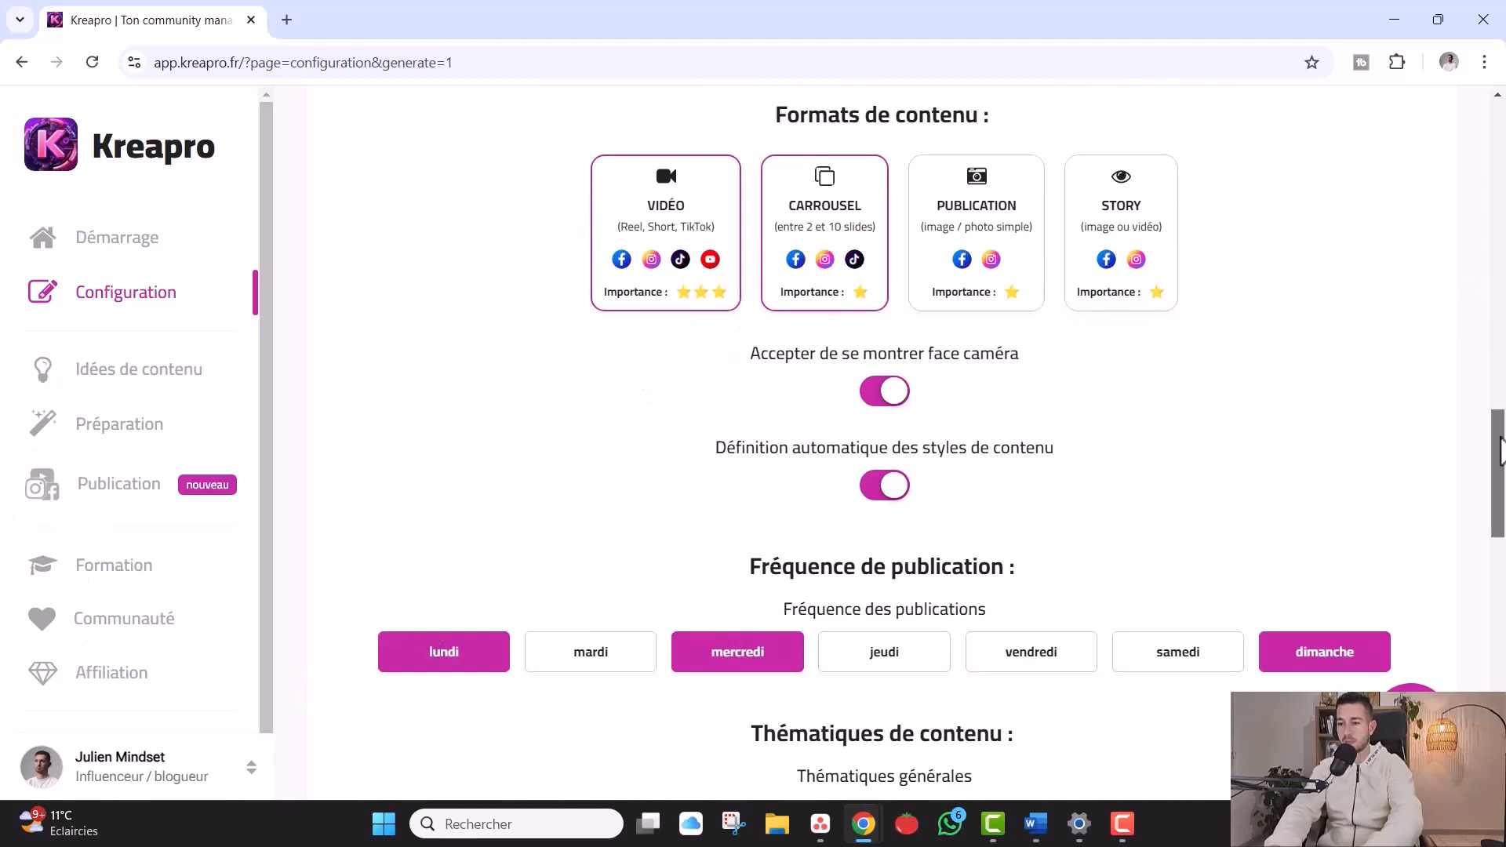
pyautogui.moveTo(1497, 453); pyautogui.dragTo(1495, 677)
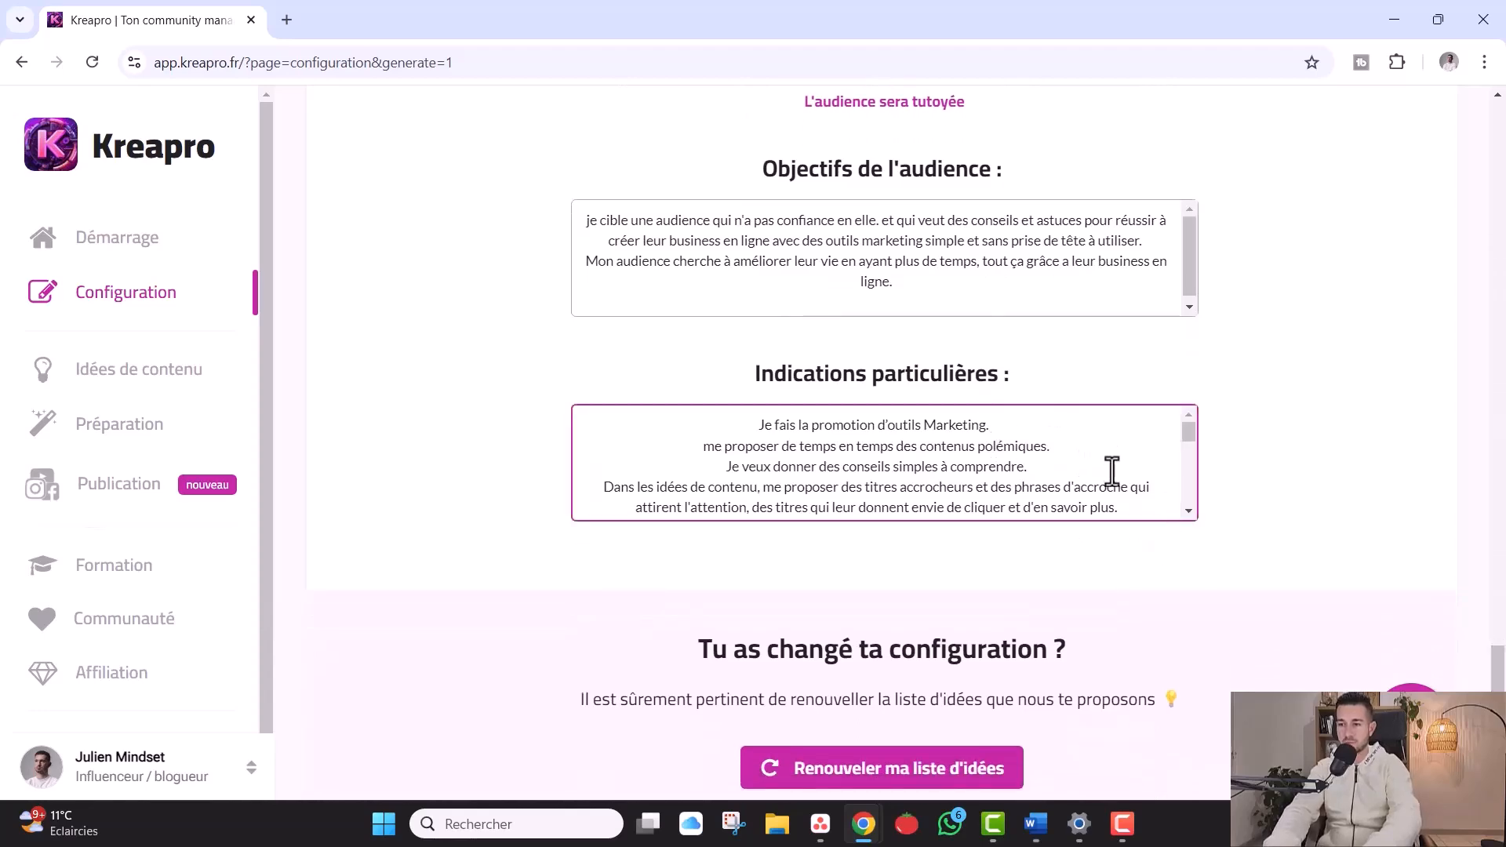
pyautogui.click(837, 454)
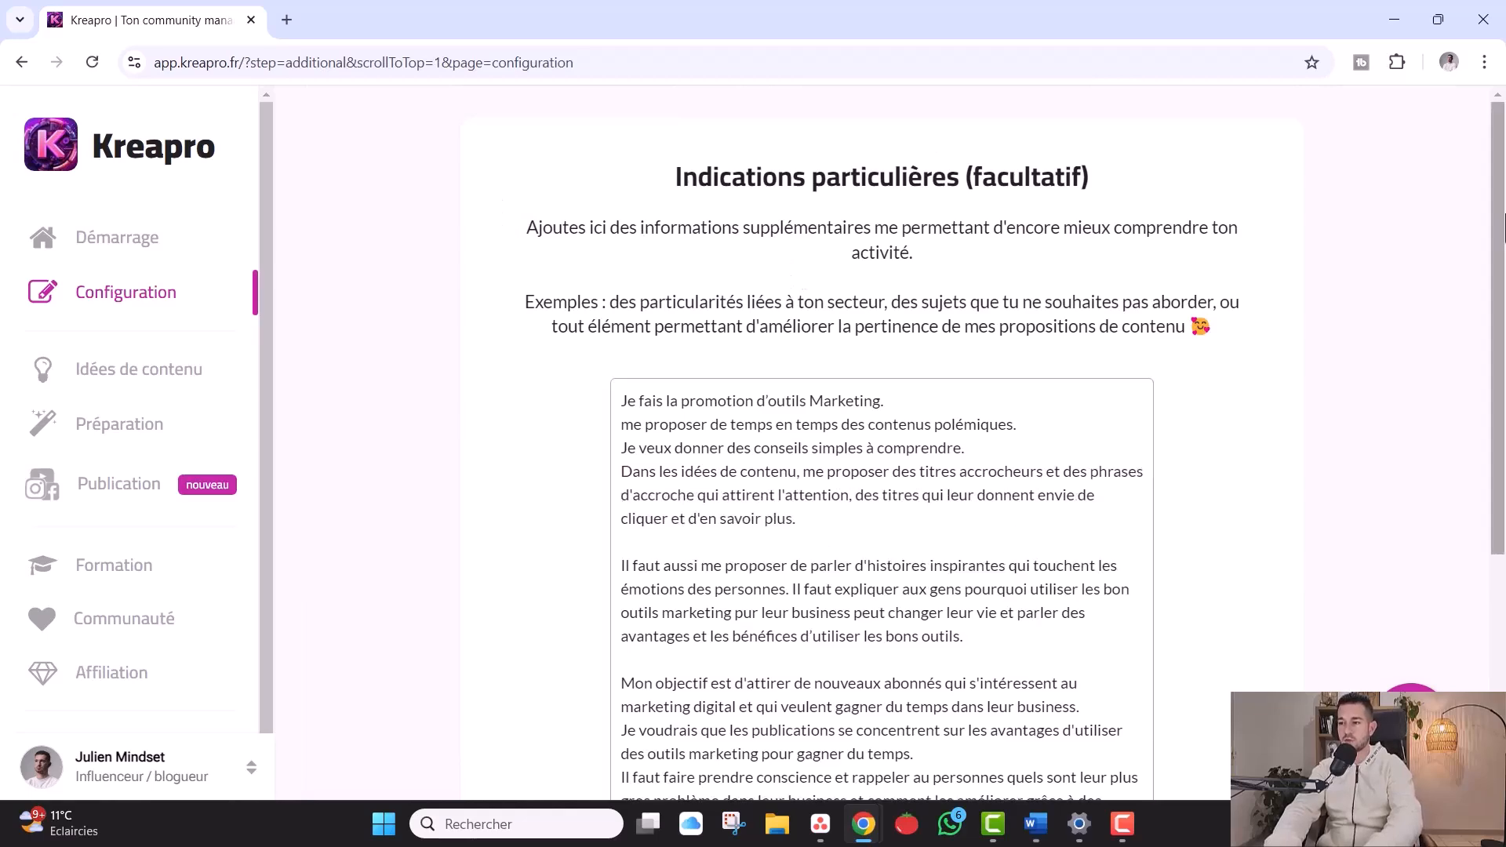
pyautogui.moveTo(1493, 228)
pyautogui.mouseDown()
pyautogui.moveTo(1491, 427)
pyautogui.moveTo(1473, 377)
pyautogui.moveTo(1479, 222)
pyautogui.mouseUp()
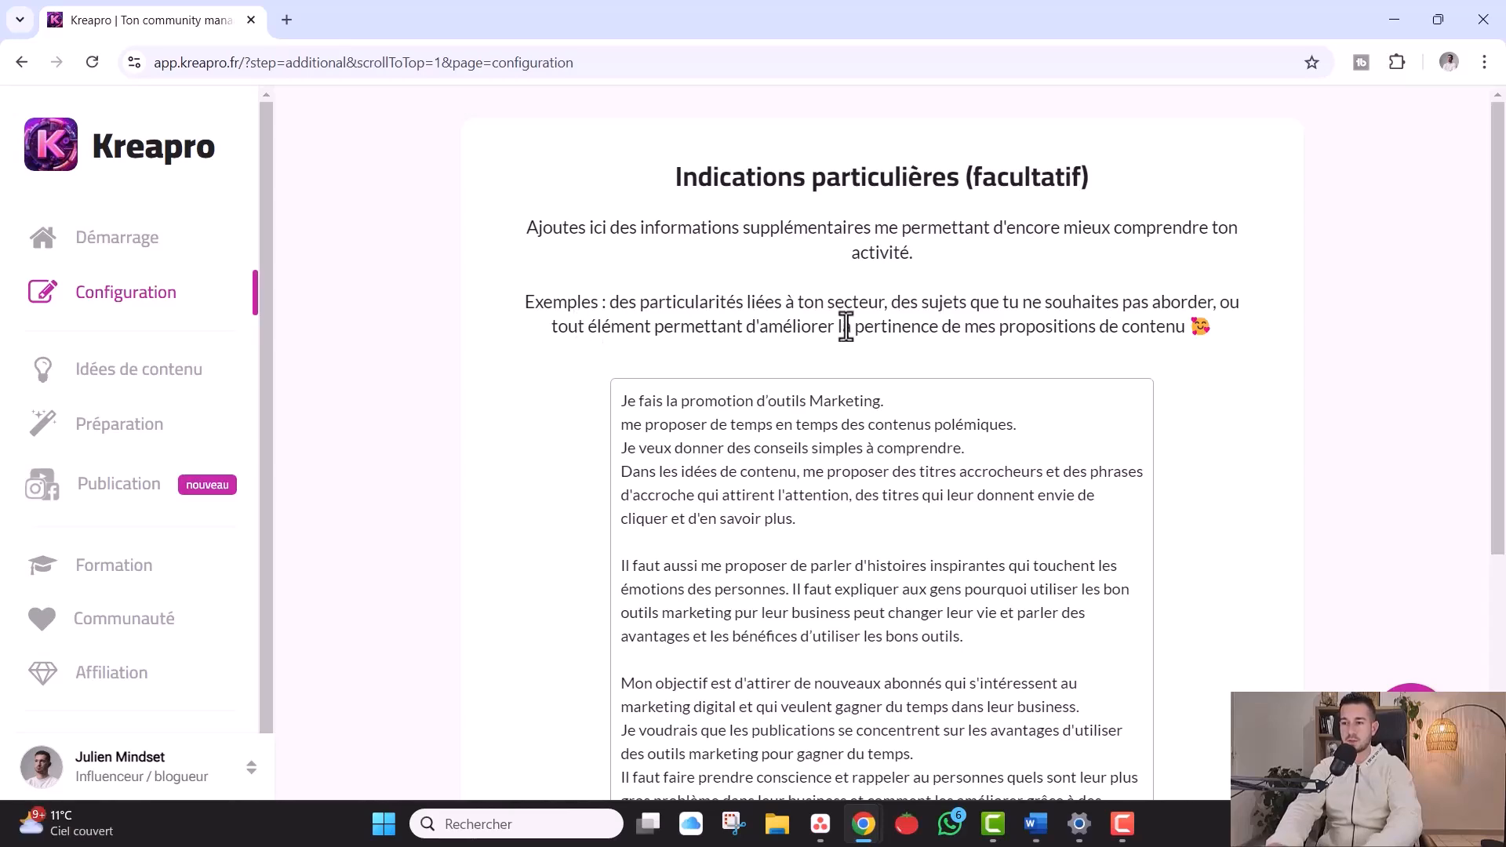
pyautogui.moveTo(637, 308); pyautogui.dragTo(1216, 350)
pyautogui.click(1217, 350)
pyautogui.click(101, 308)
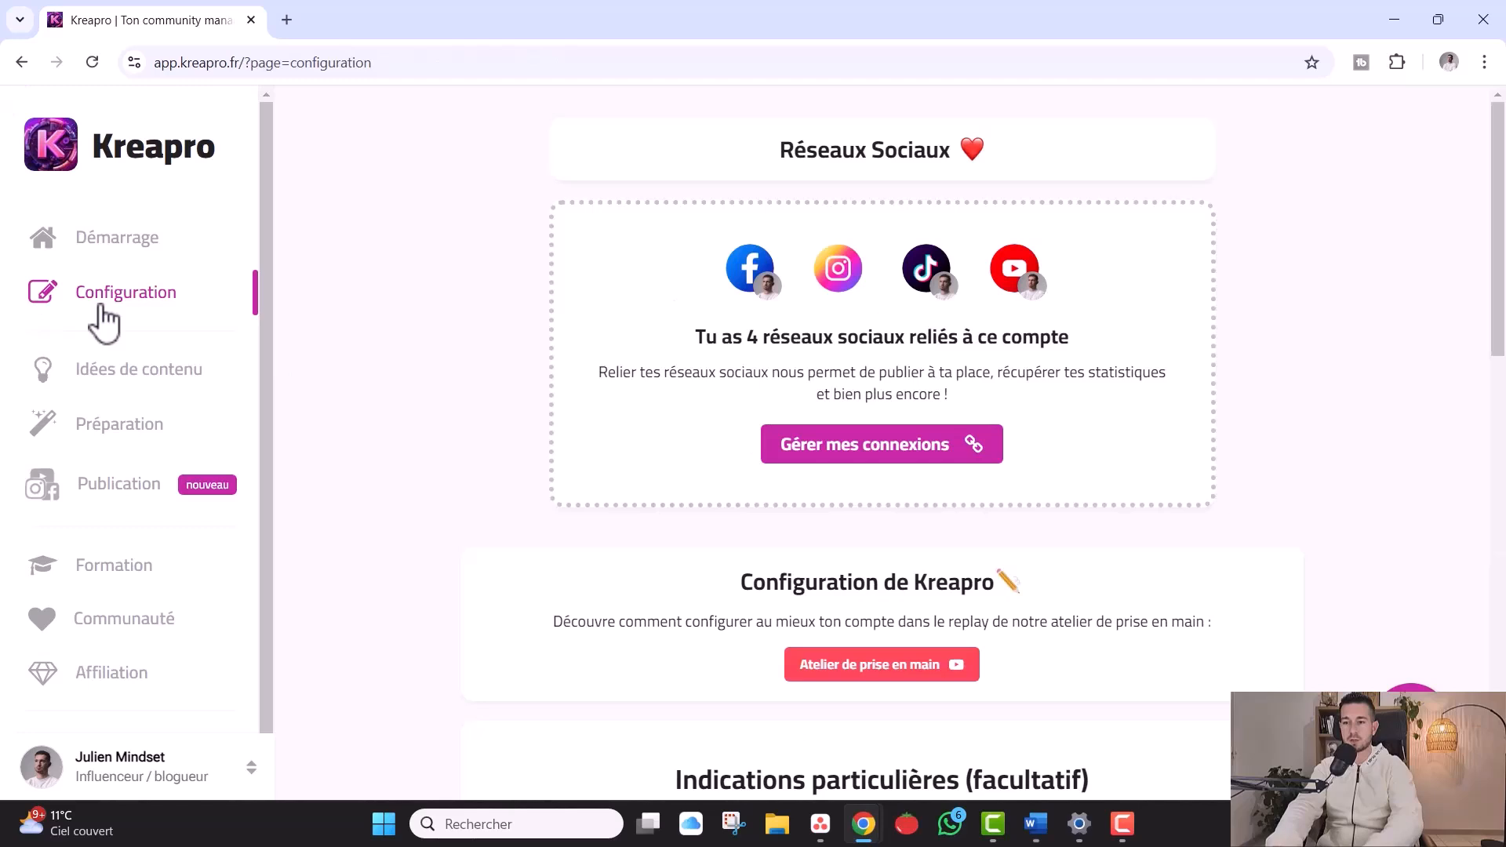
# Open the linked Instagram profile, view the social-connection guide, then go to Idées de contenu
pyautogui.click(843, 292)
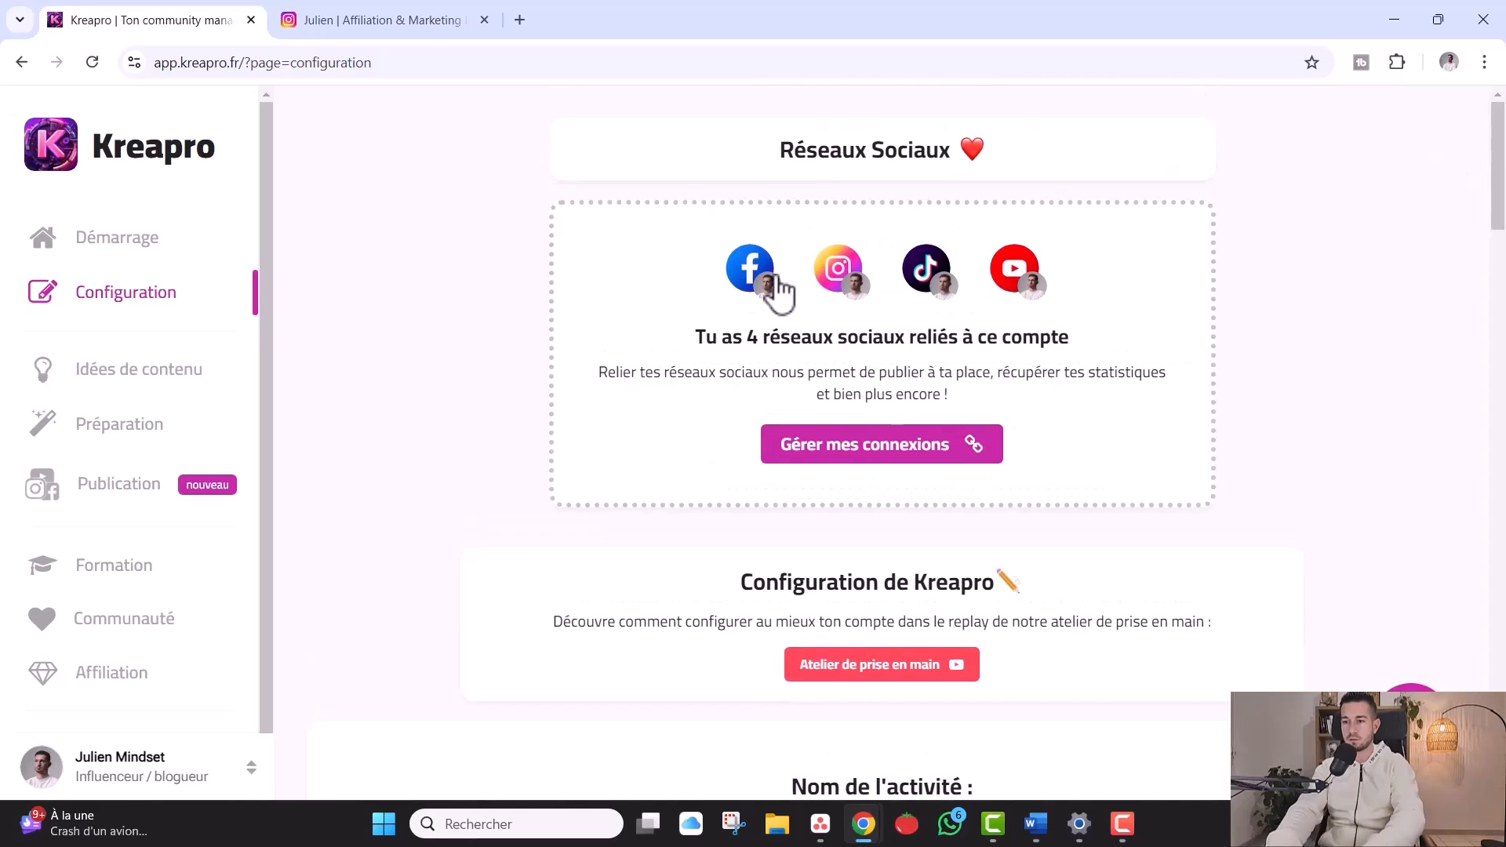
pyautogui.click(863, 454)
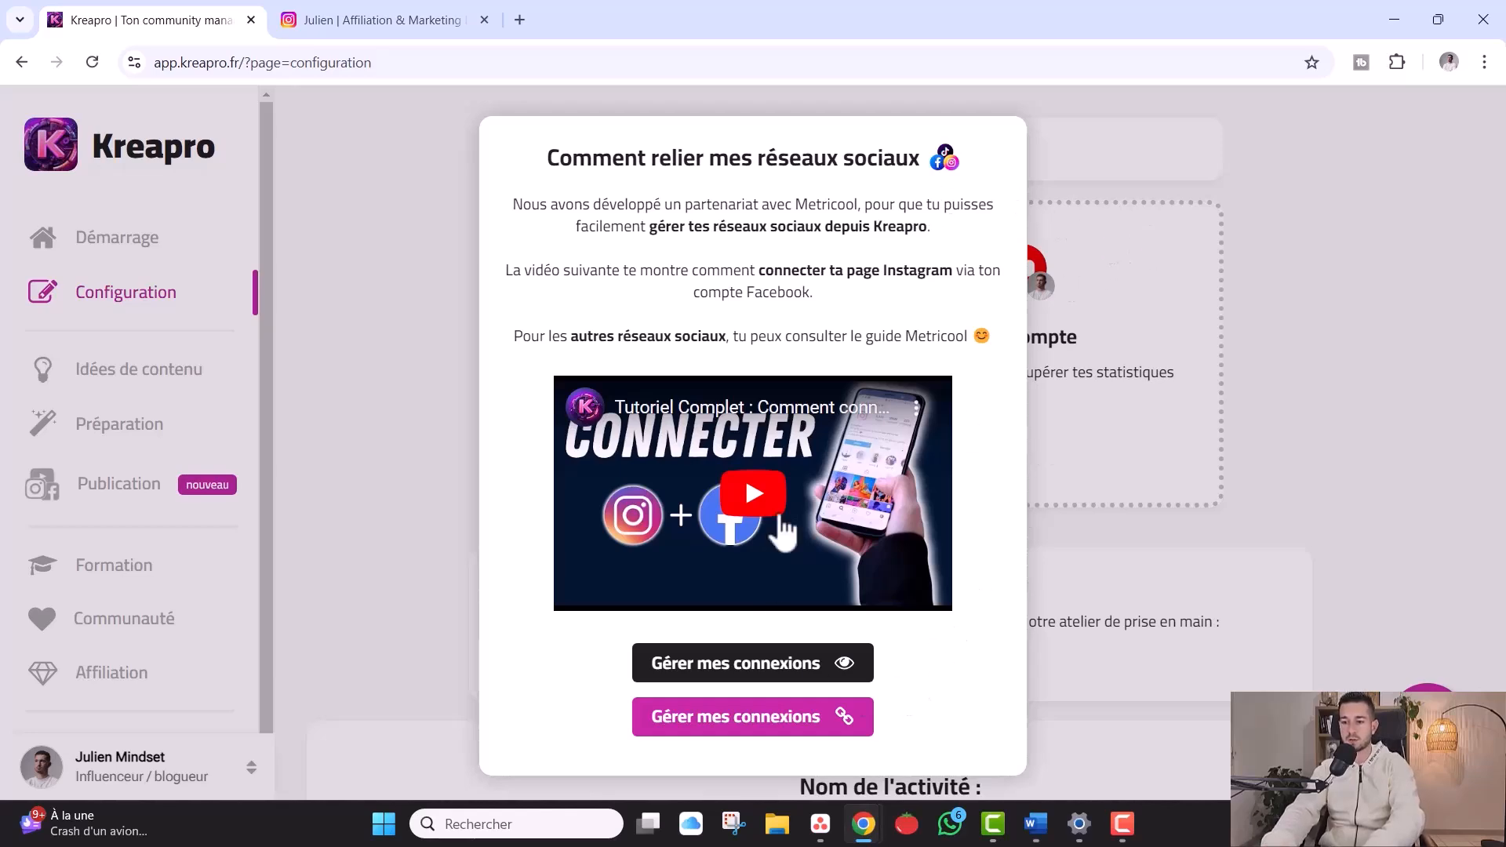
pyautogui.click(1194, 479)
pyautogui.moveTo(1498, 157); pyautogui.dragTo(1480, 185)
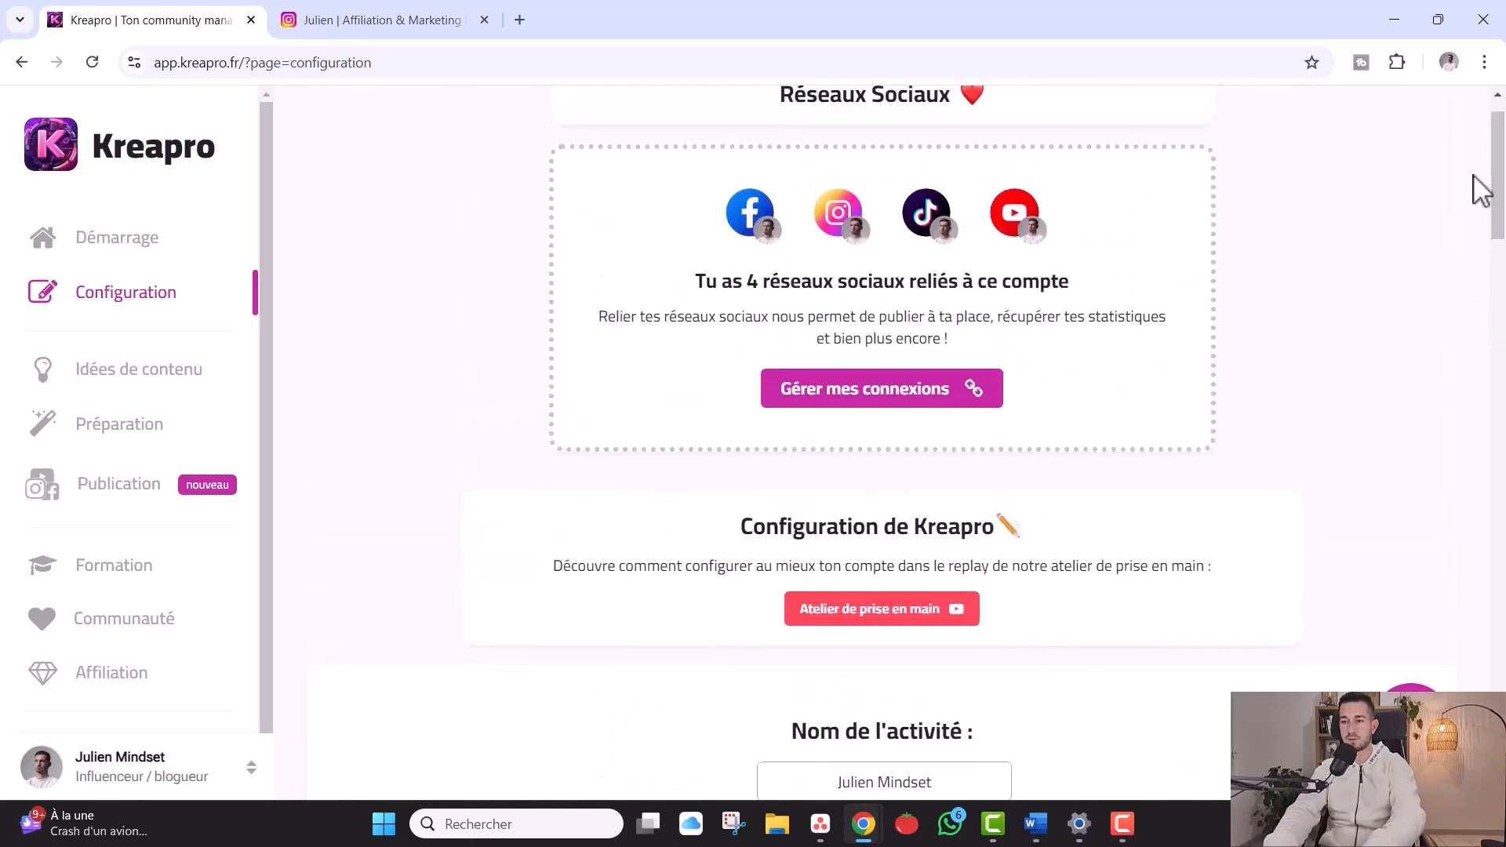
pyautogui.click(135, 396)
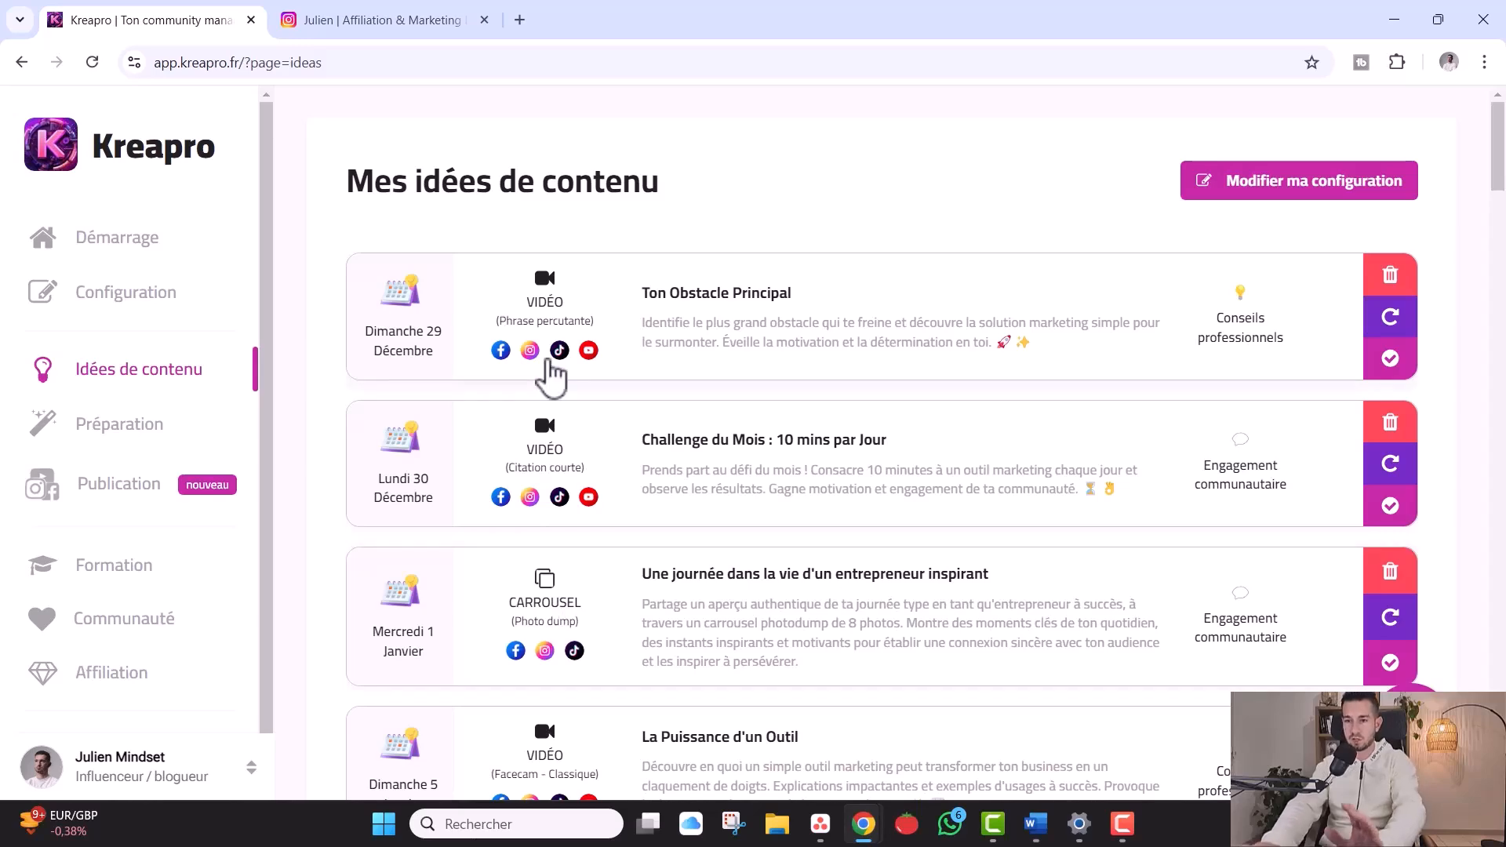
pyautogui.moveTo(1498, 184)
pyautogui.mouseDown()
pyautogui.moveTo(1502, 416)
pyautogui.moveTo(1500, 162)
pyautogui.mouseUp()
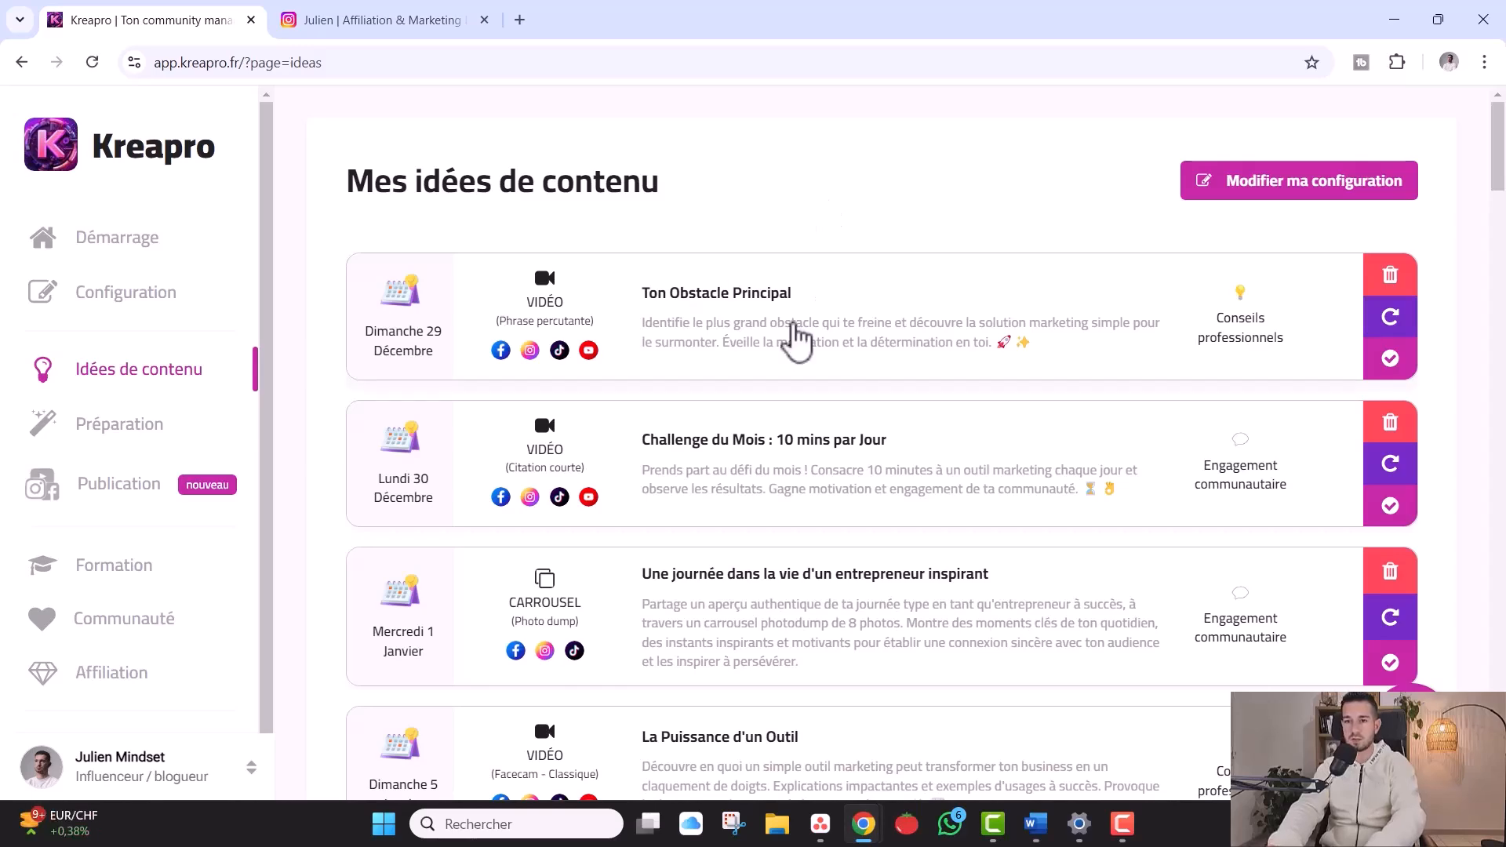
# Replace the Dimanche 29 Décembre 'Ton Obstacle Principal' idea with 'Déclic Instantané : Change ta Vie !'
pyautogui.click(816, 320)
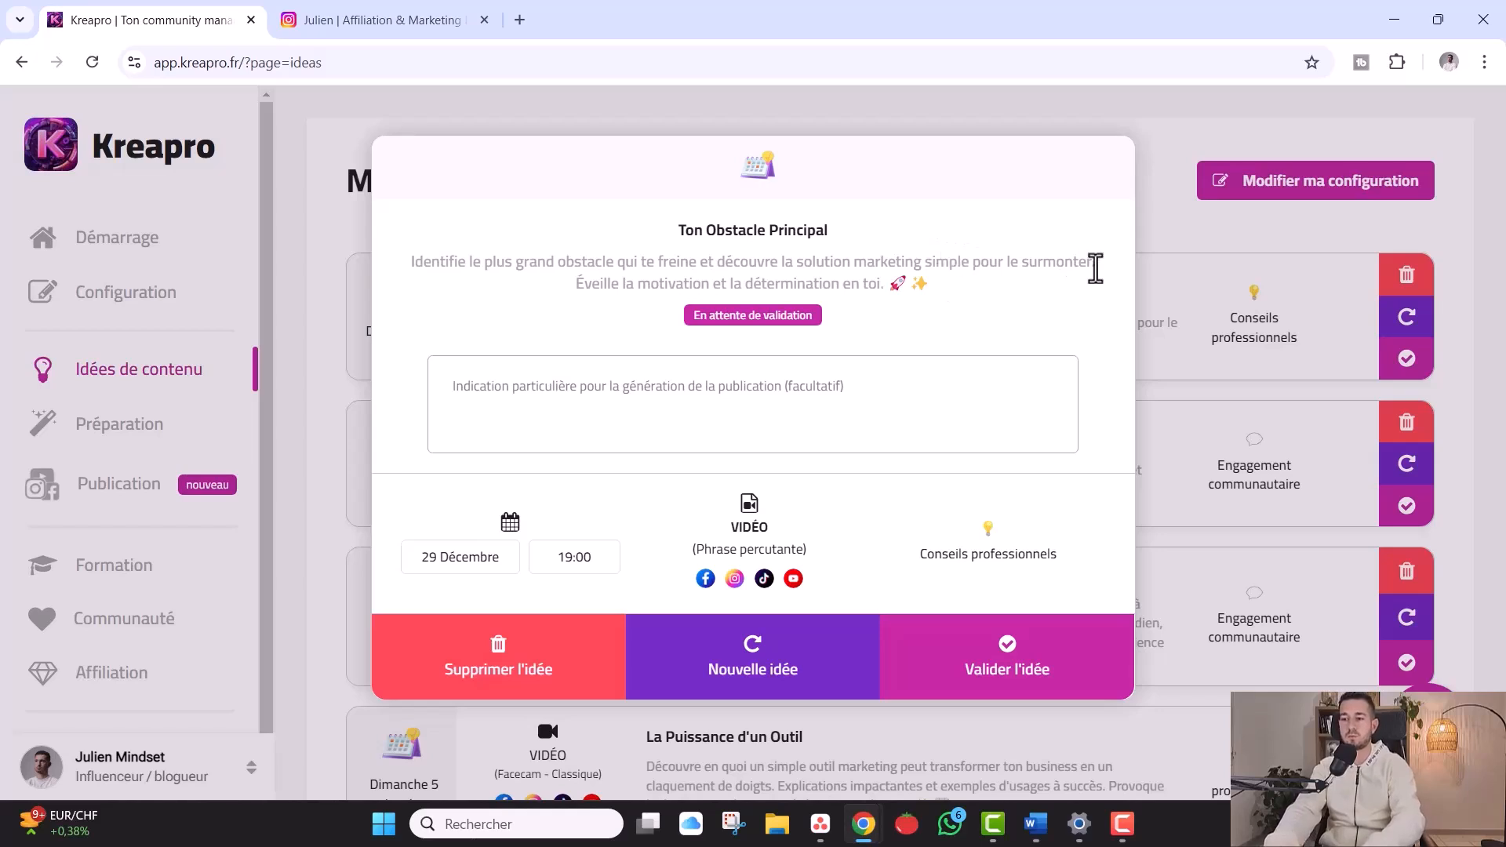
pyautogui.click(808, 418)
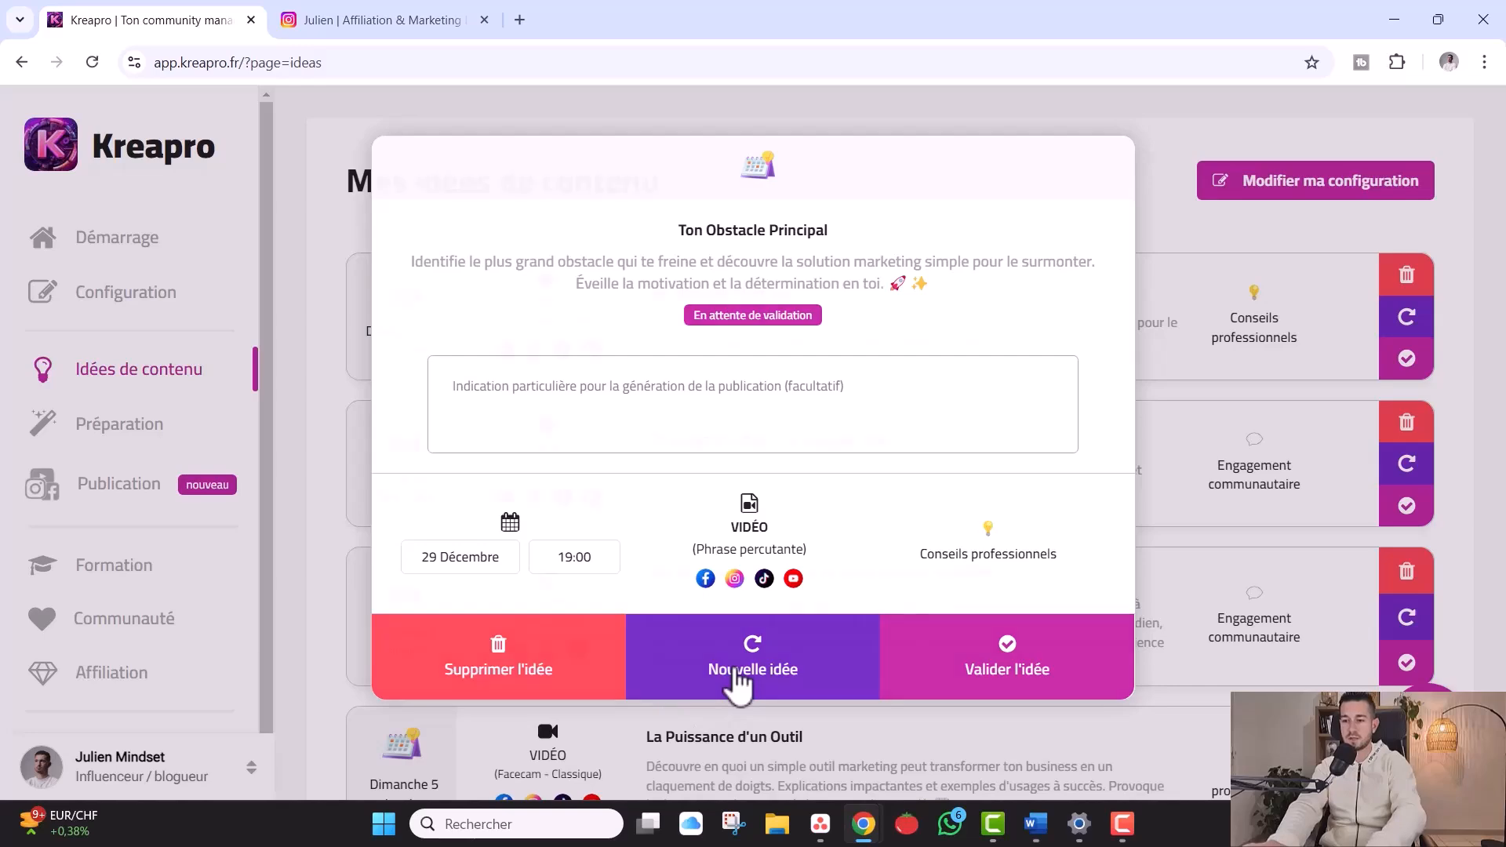
pyautogui.click(738, 675)
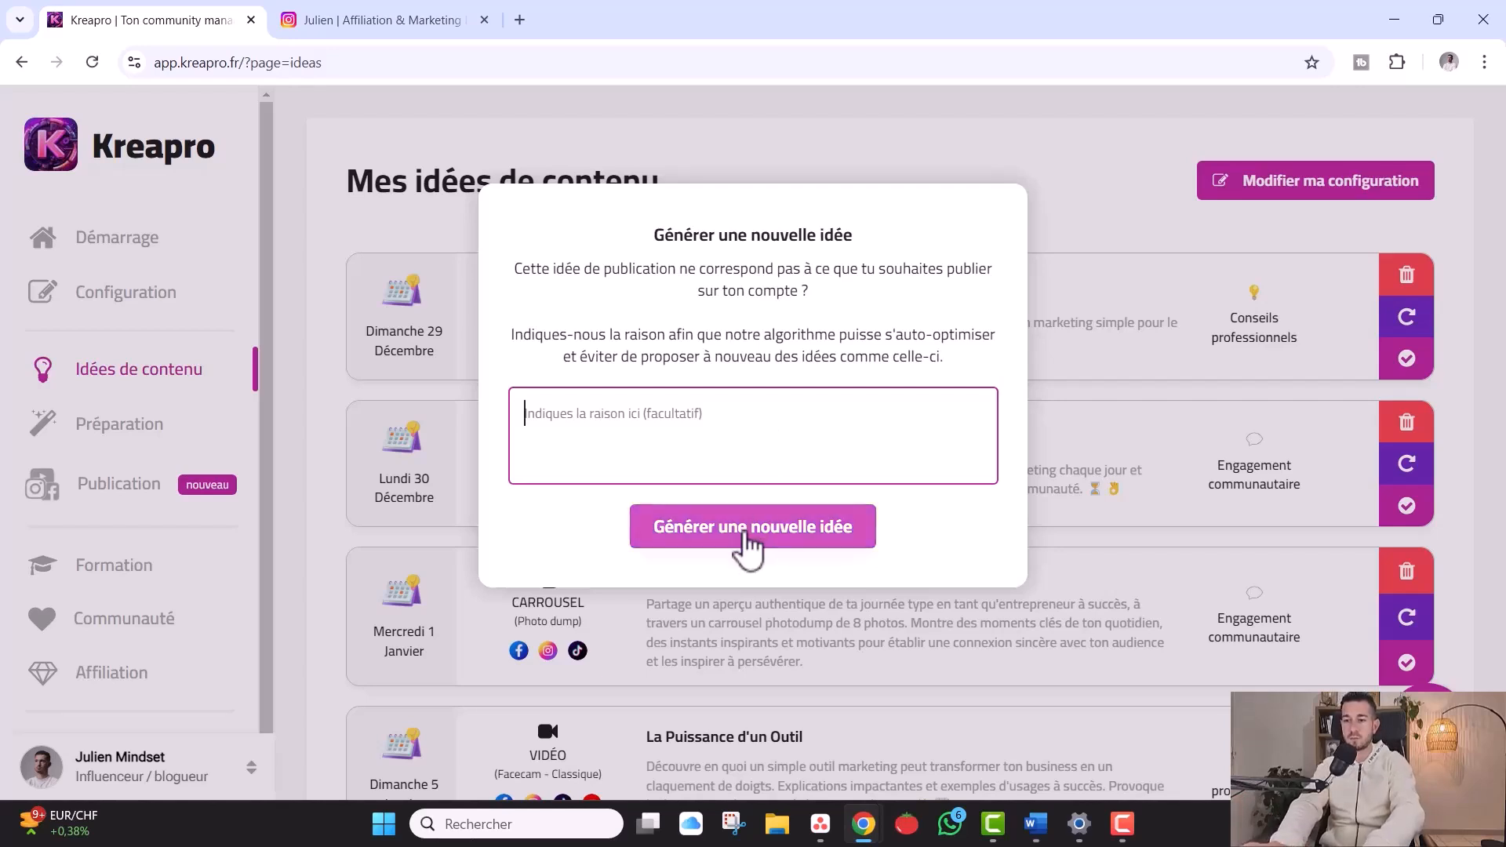
pyautogui.click(750, 533)
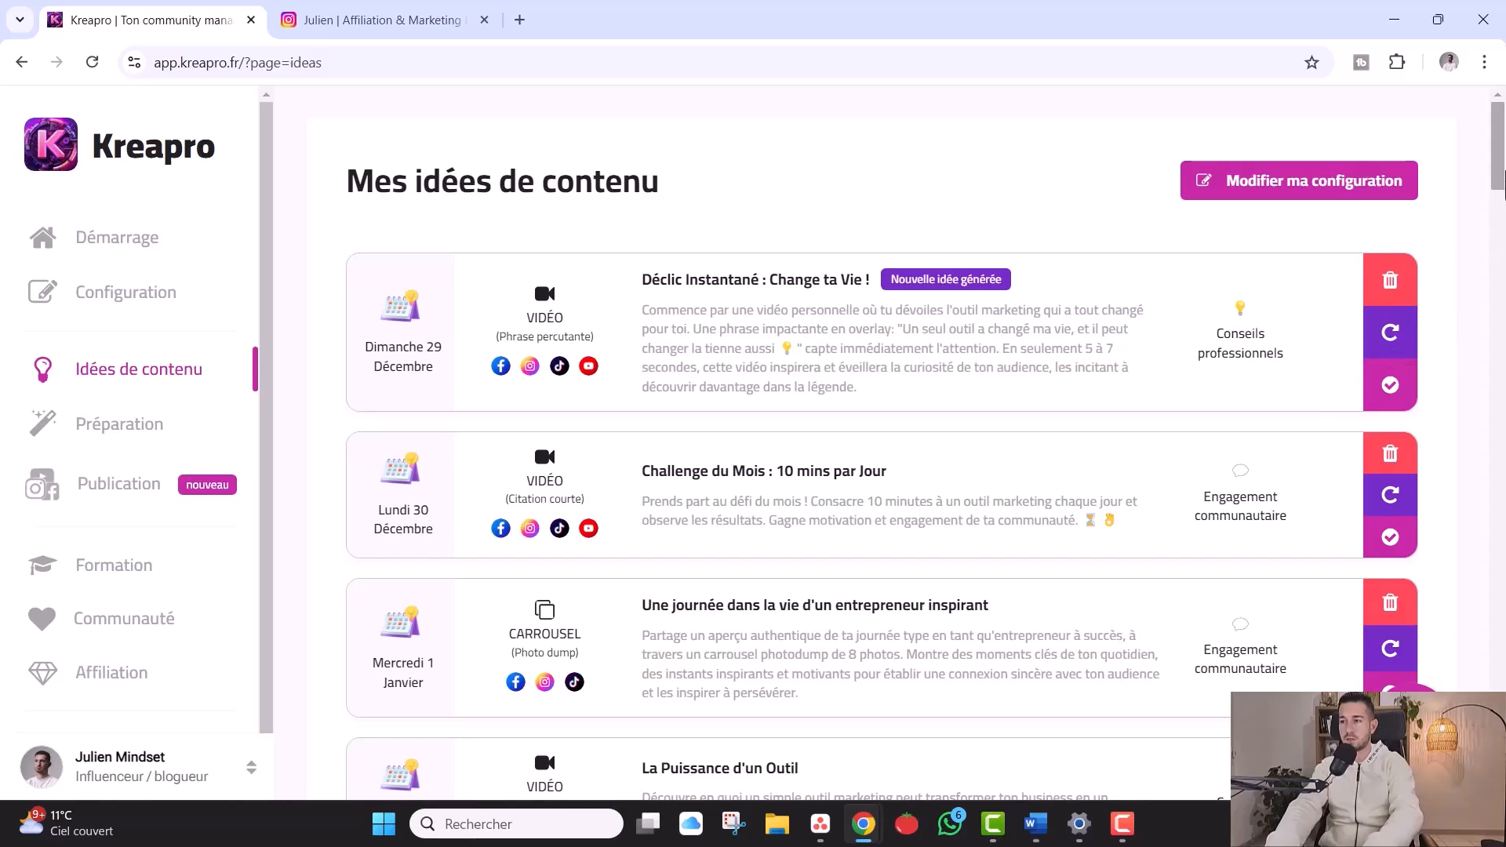
# Validate 'La Puissance d'un Outil' and prepare its Dimanche 5 Janvier 19:00 publication
pyautogui.moveTo(1504, 171); pyautogui.dragTo(1505, 216)
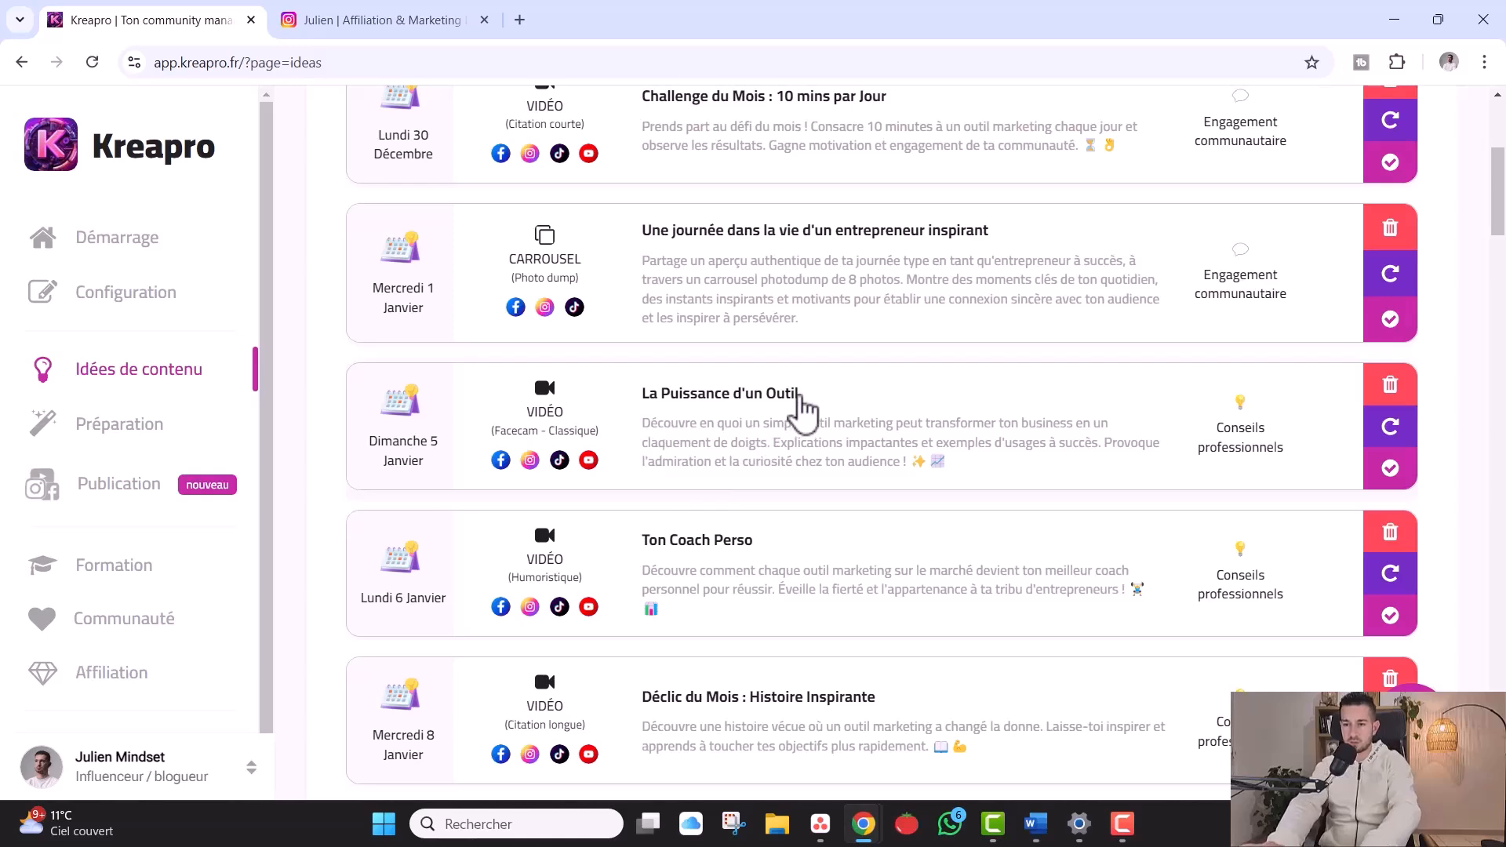
pyautogui.click(802, 411)
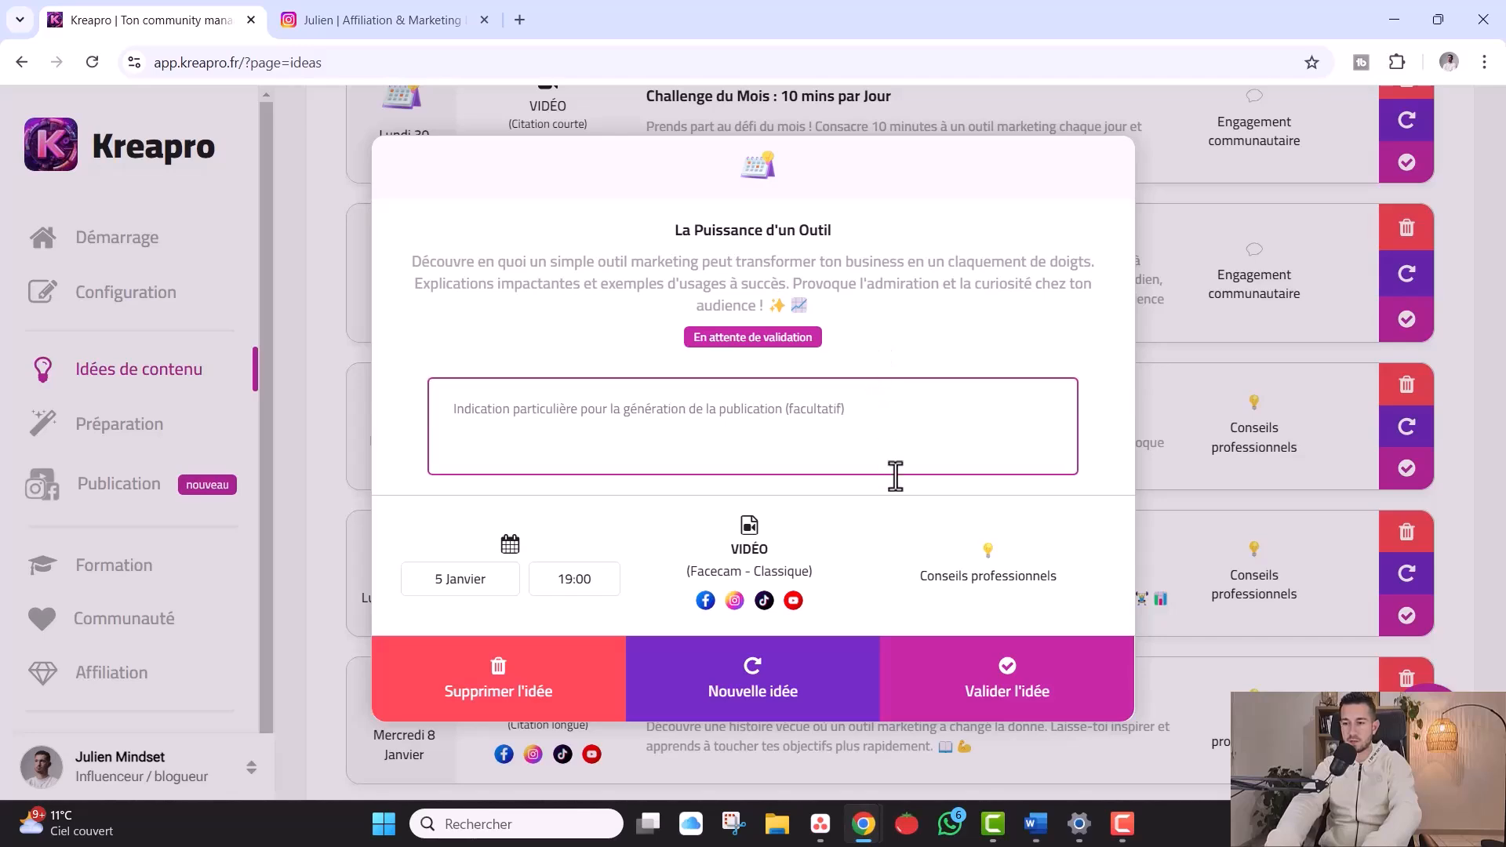
pyautogui.click(928, 694)
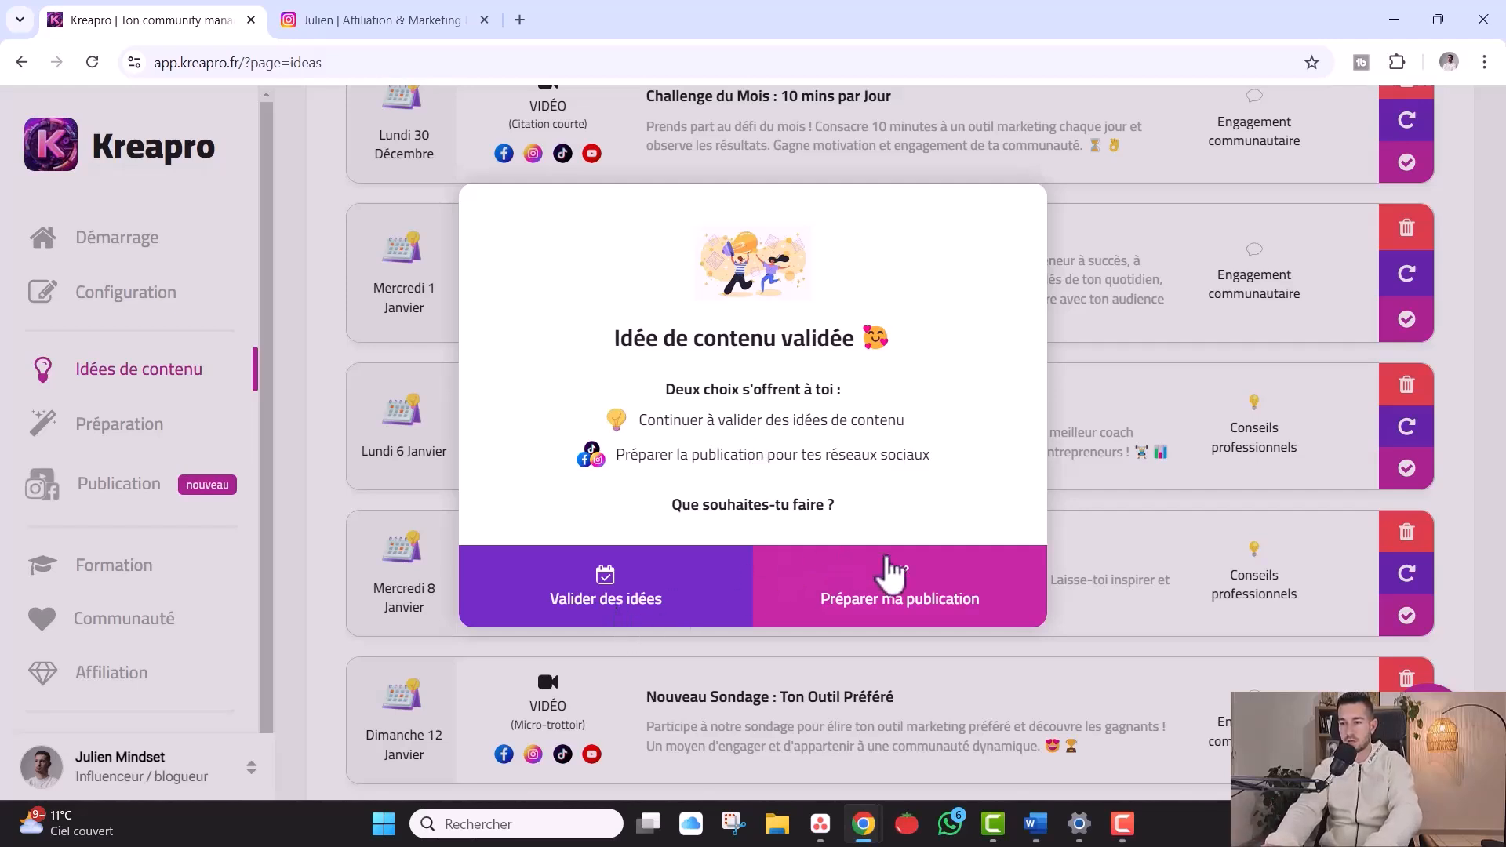
pyautogui.click(912, 593)
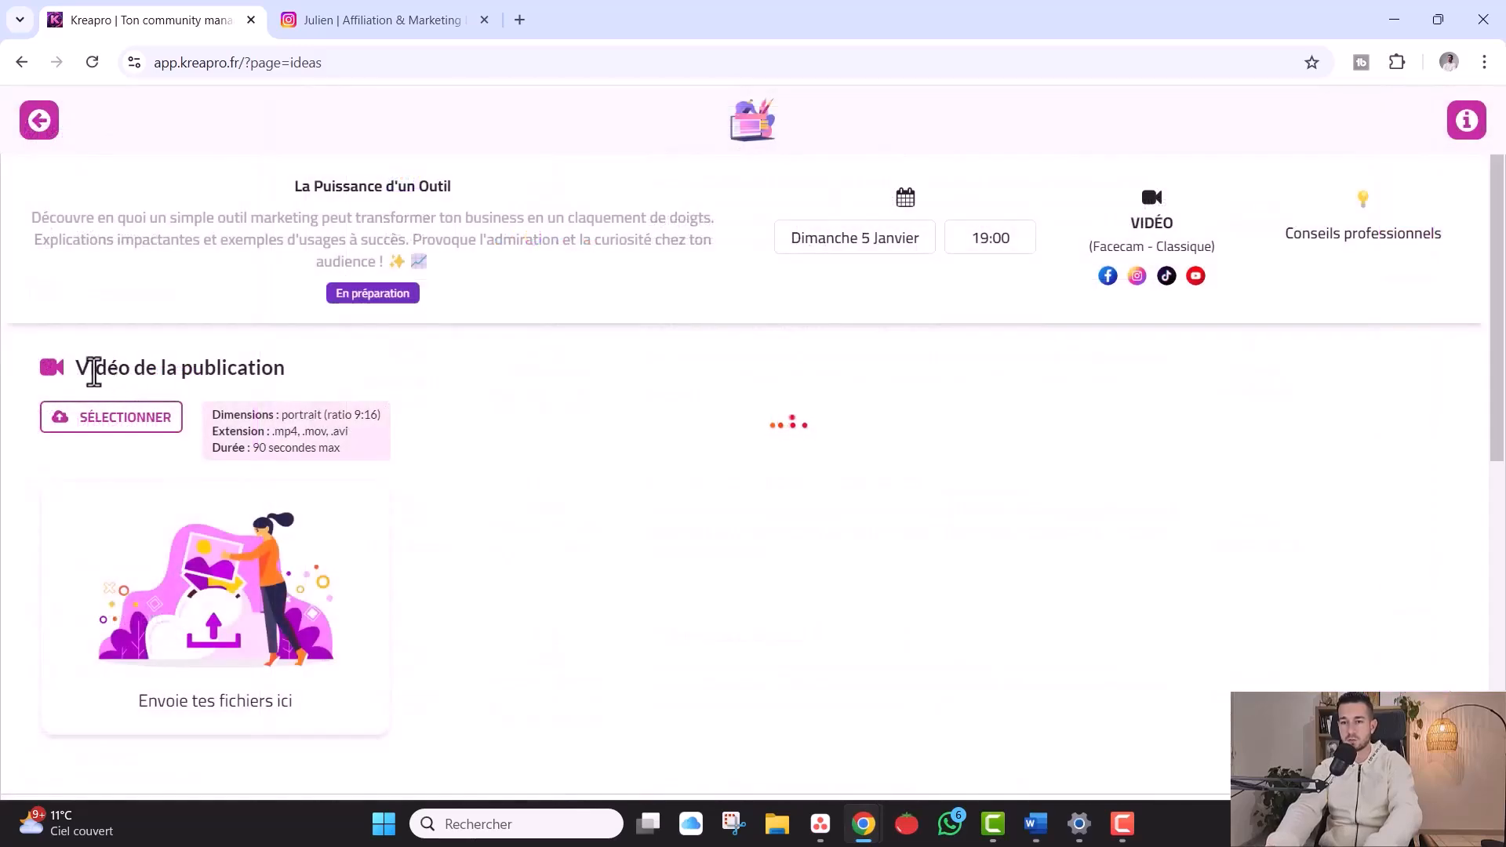
# Go back to the Préparation list and open the 'La Puissance d'un Outil' post
pyautogui.click(38, 124)
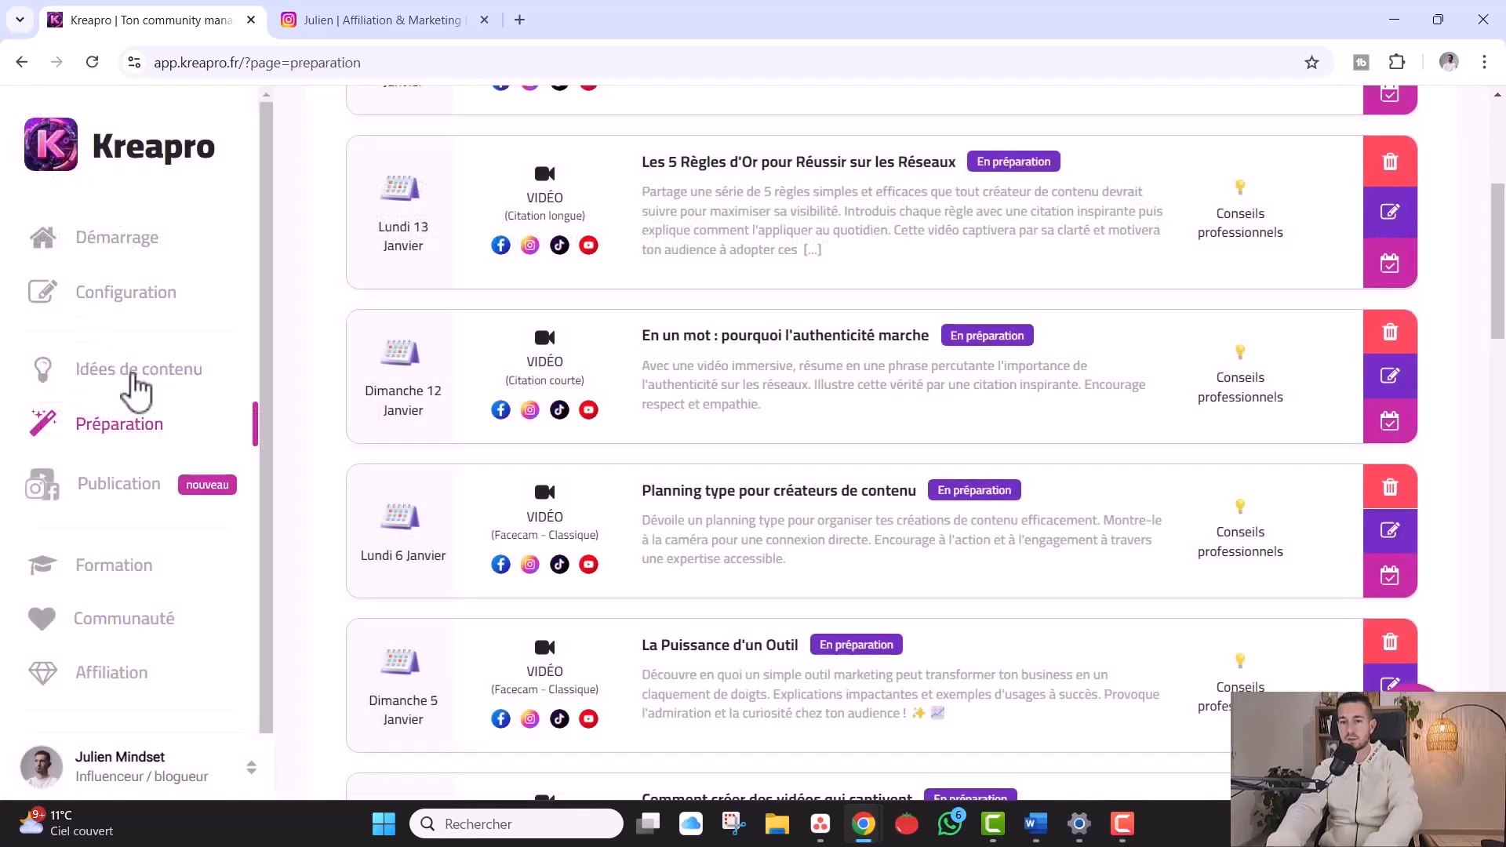
pyautogui.click(119, 444)
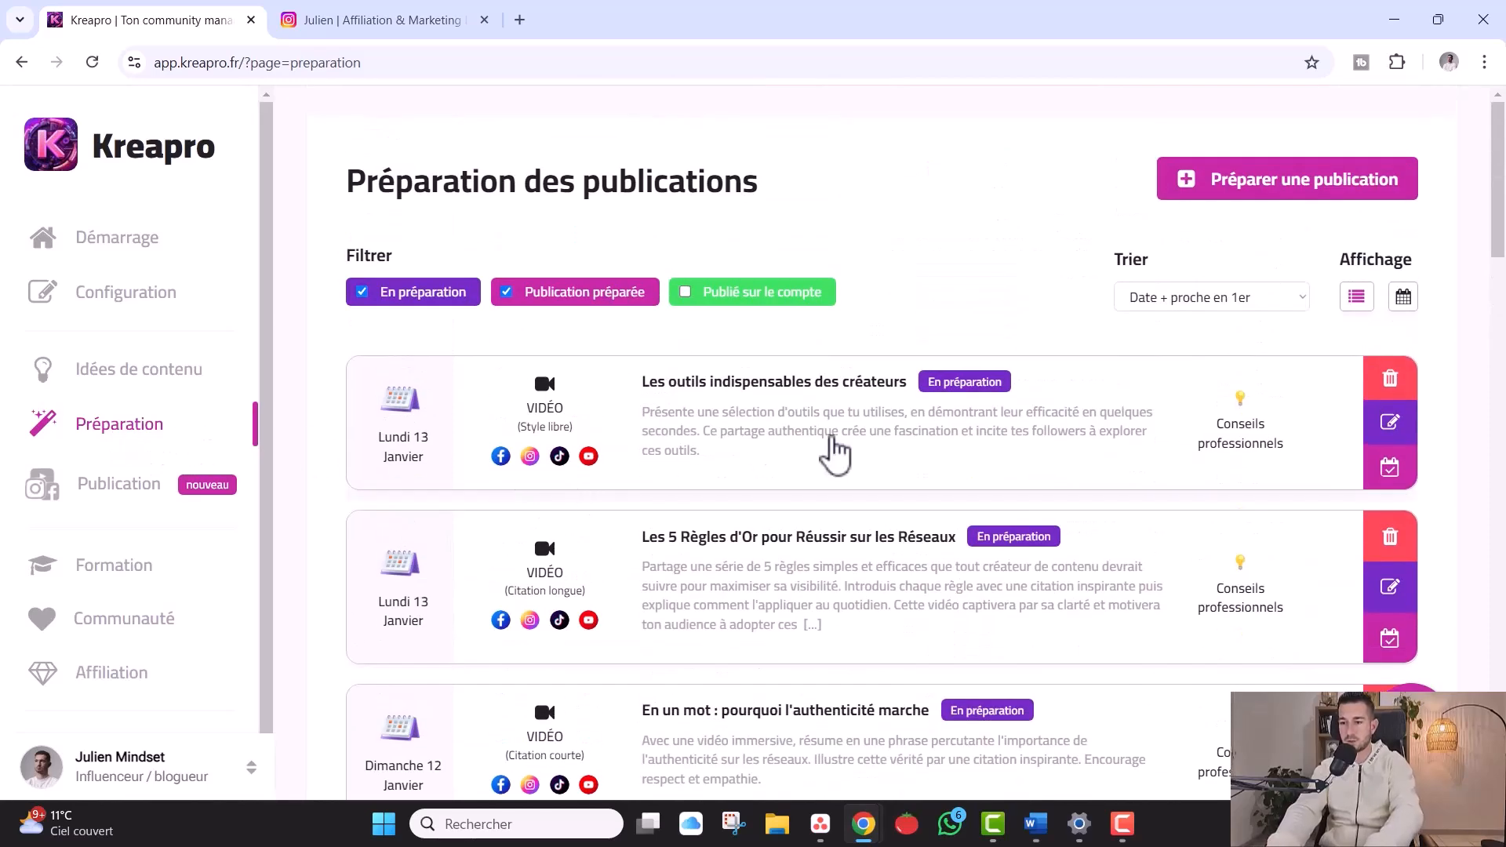
pyautogui.scroll(-8, 834, 451)
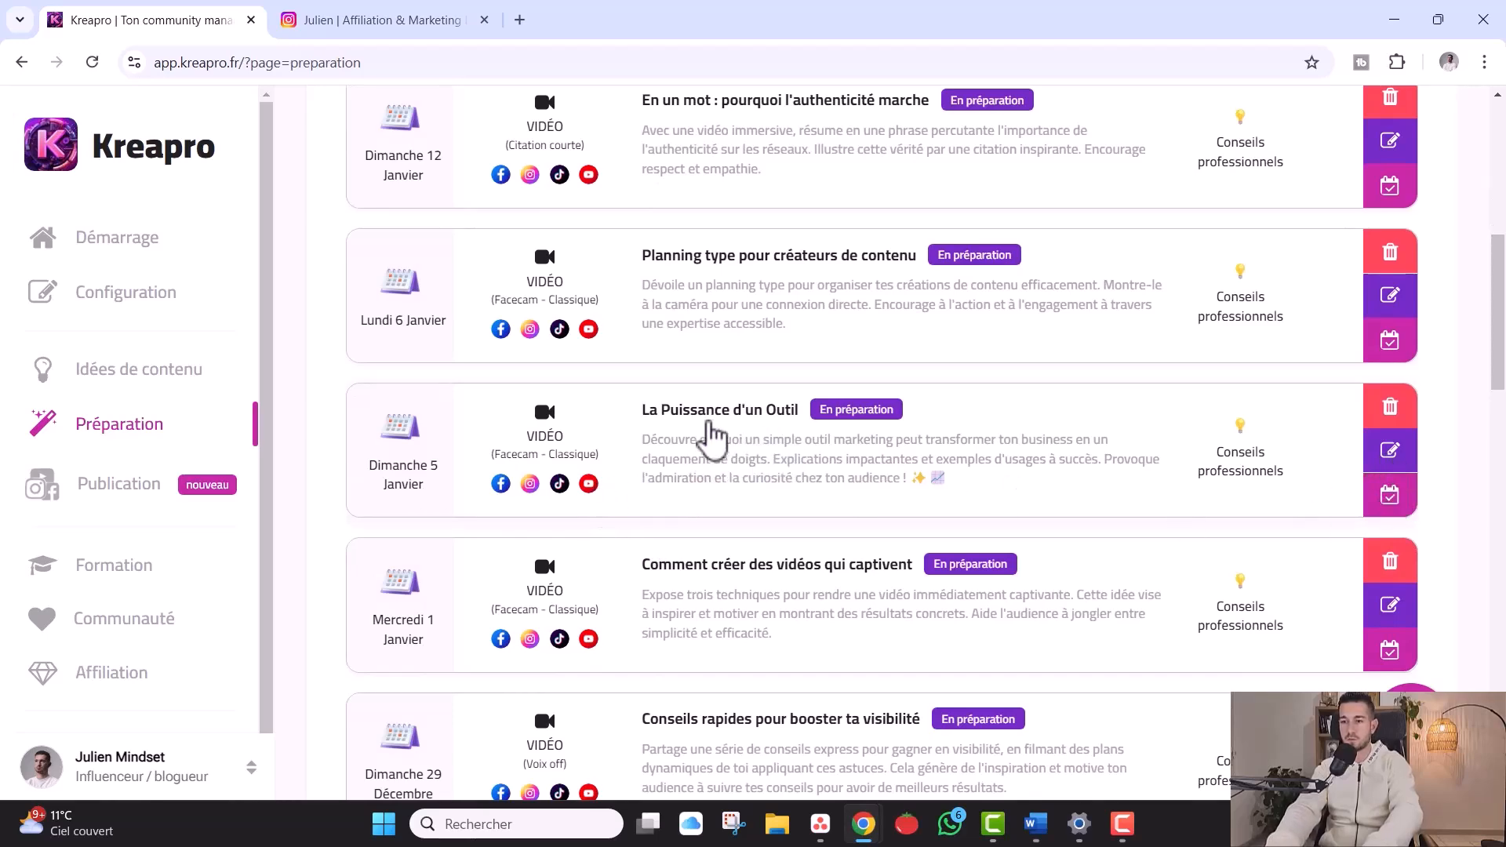
pyautogui.click(712, 436)
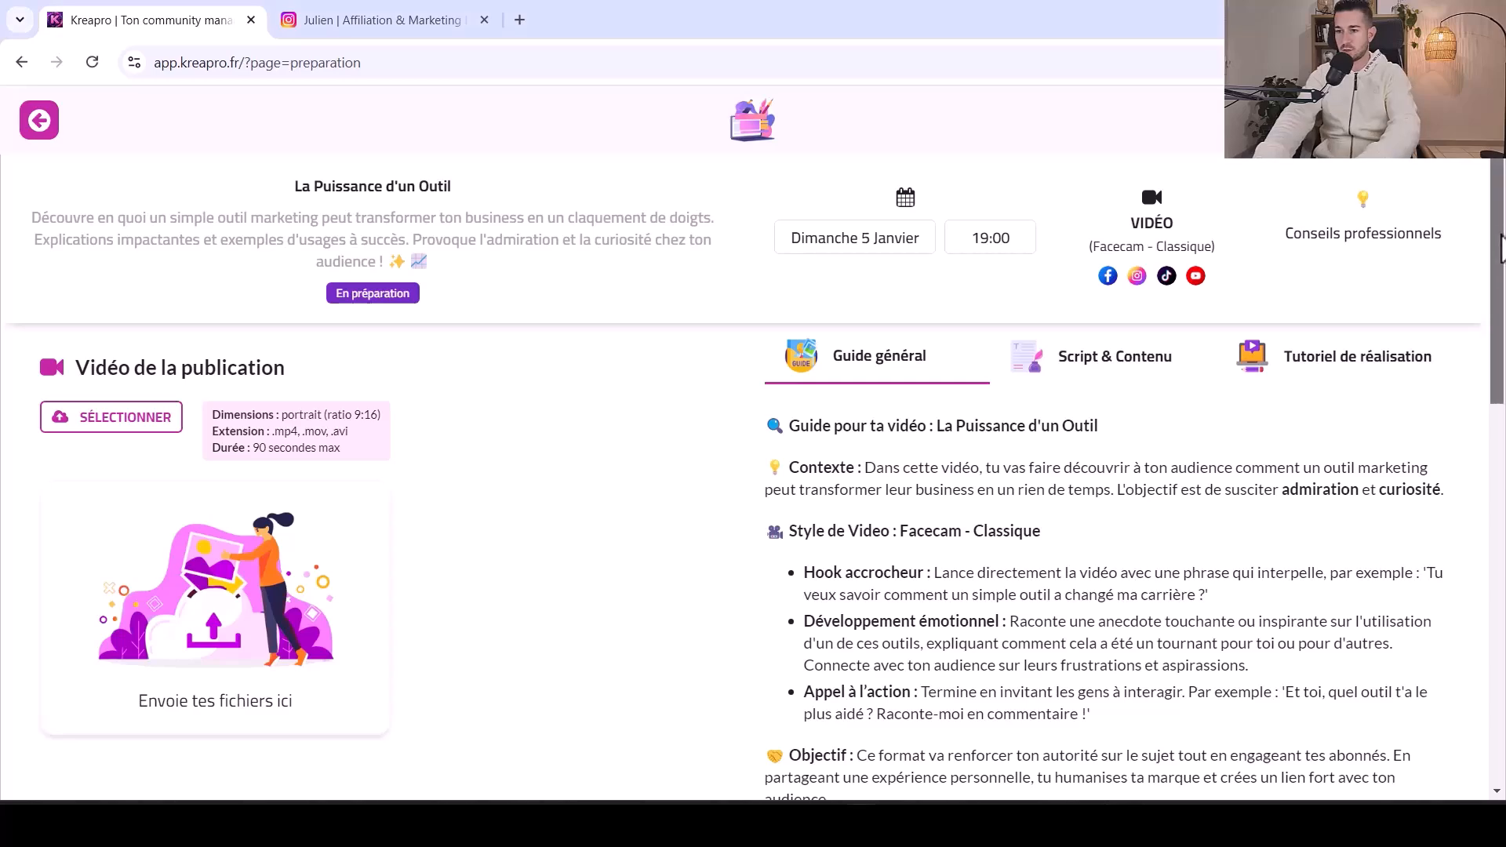
pyautogui.moveTo(1501, 249); pyautogui.dragTo(1503, 283)
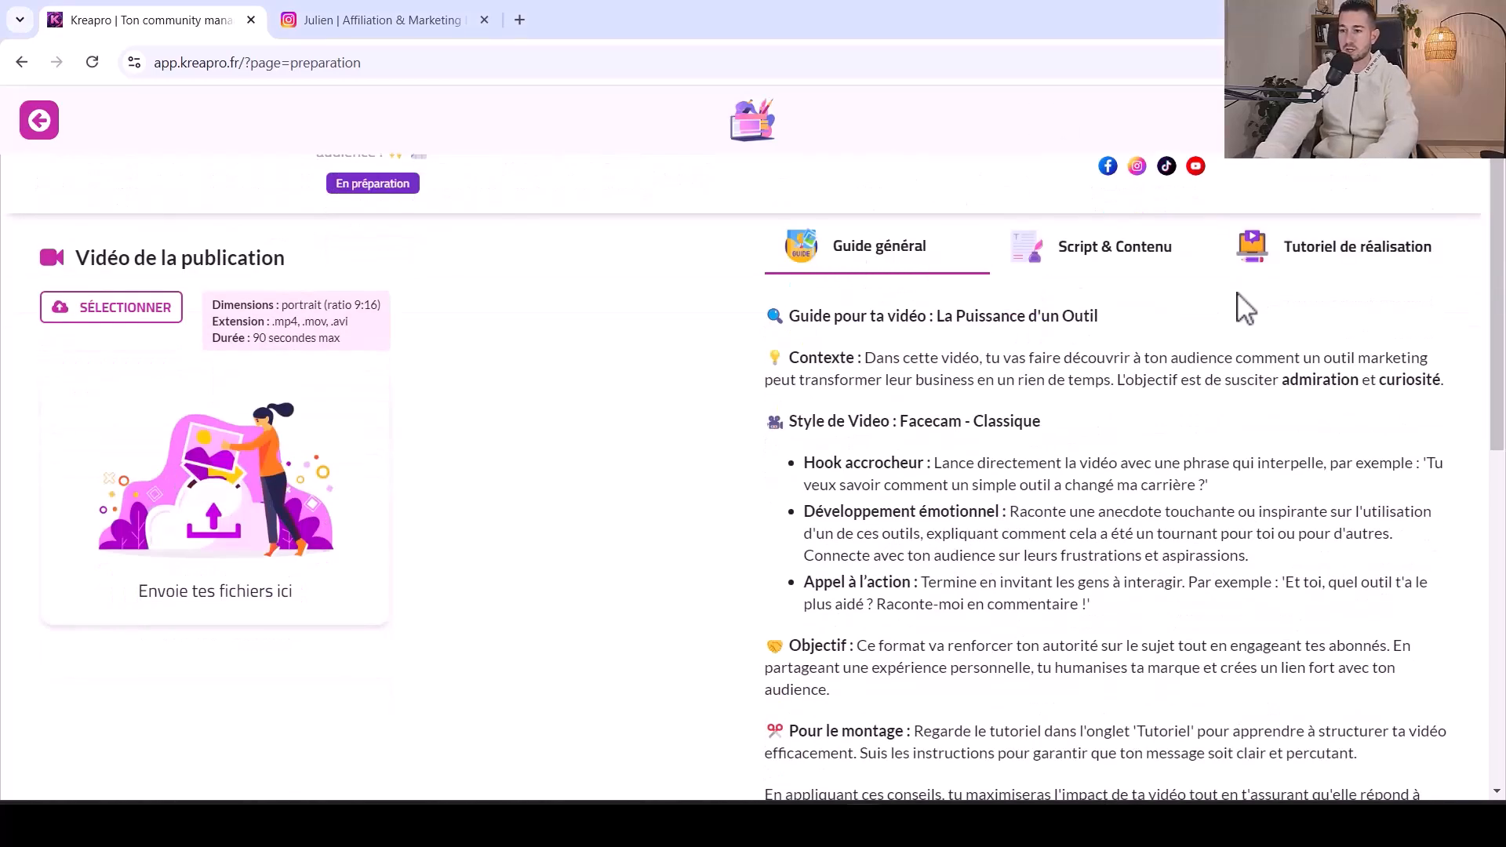
pyautogui.moveTo(1496, 265); pyautogui.dragTo(1485, 194)
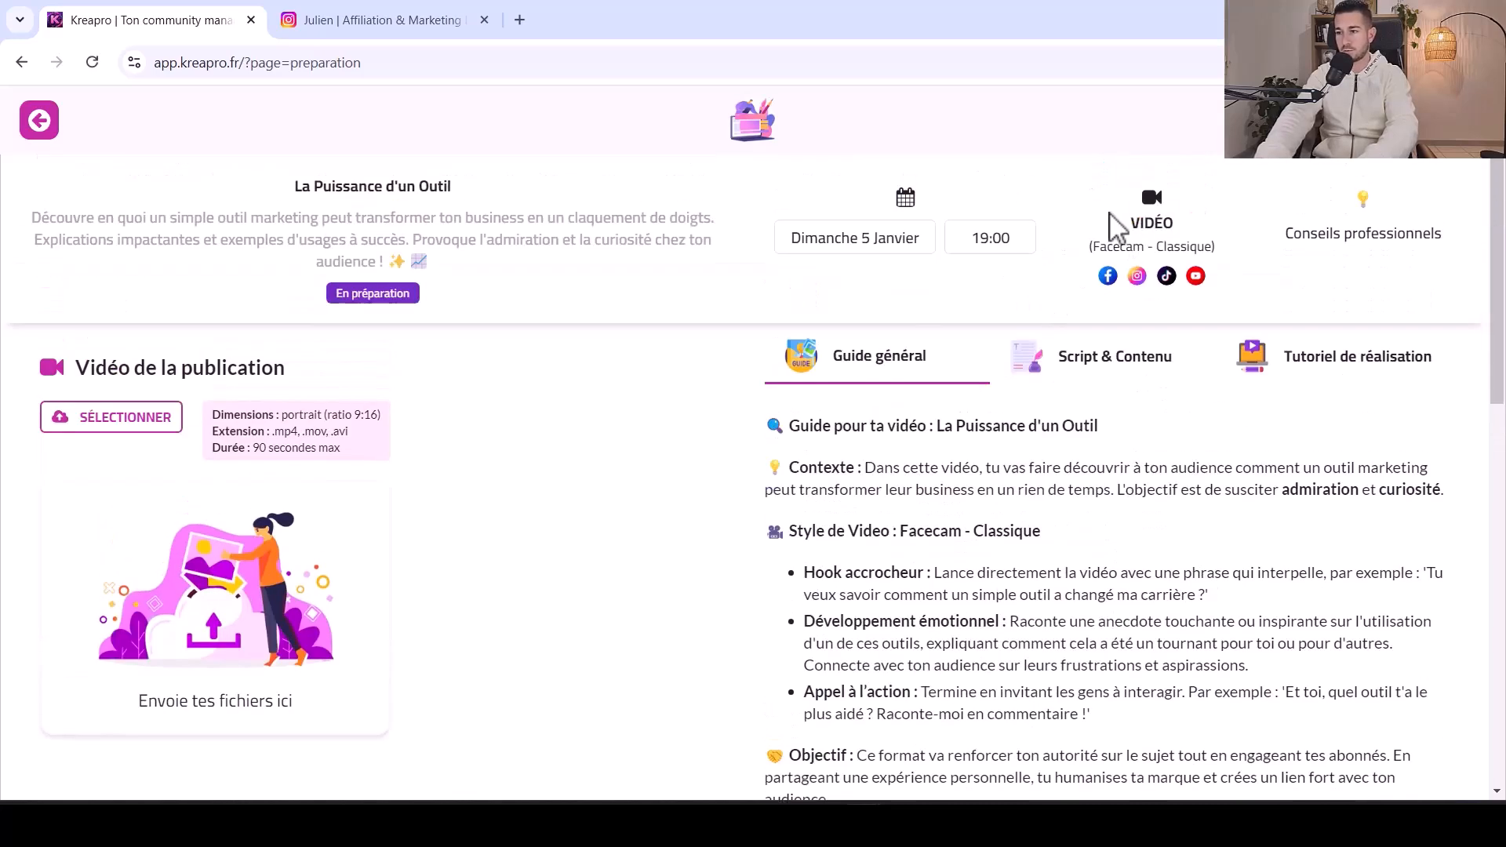
pyautogui.scroll(-1, 1500, 208)
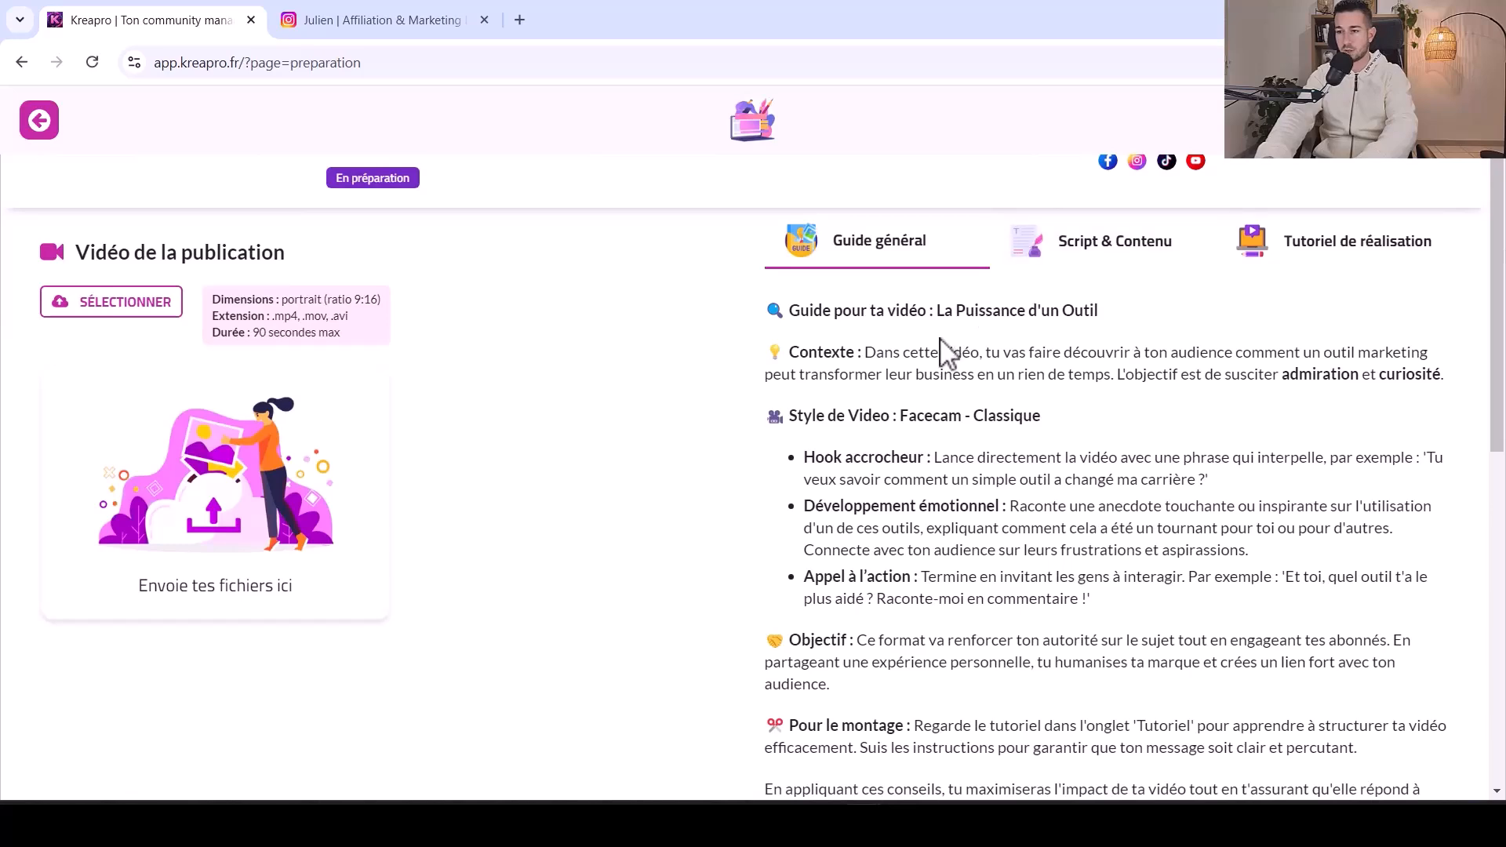
pyautogui.moveTo(875, 354); pyautogui.dragTo(1213, 373)
pyautogui.click(1215, 376)
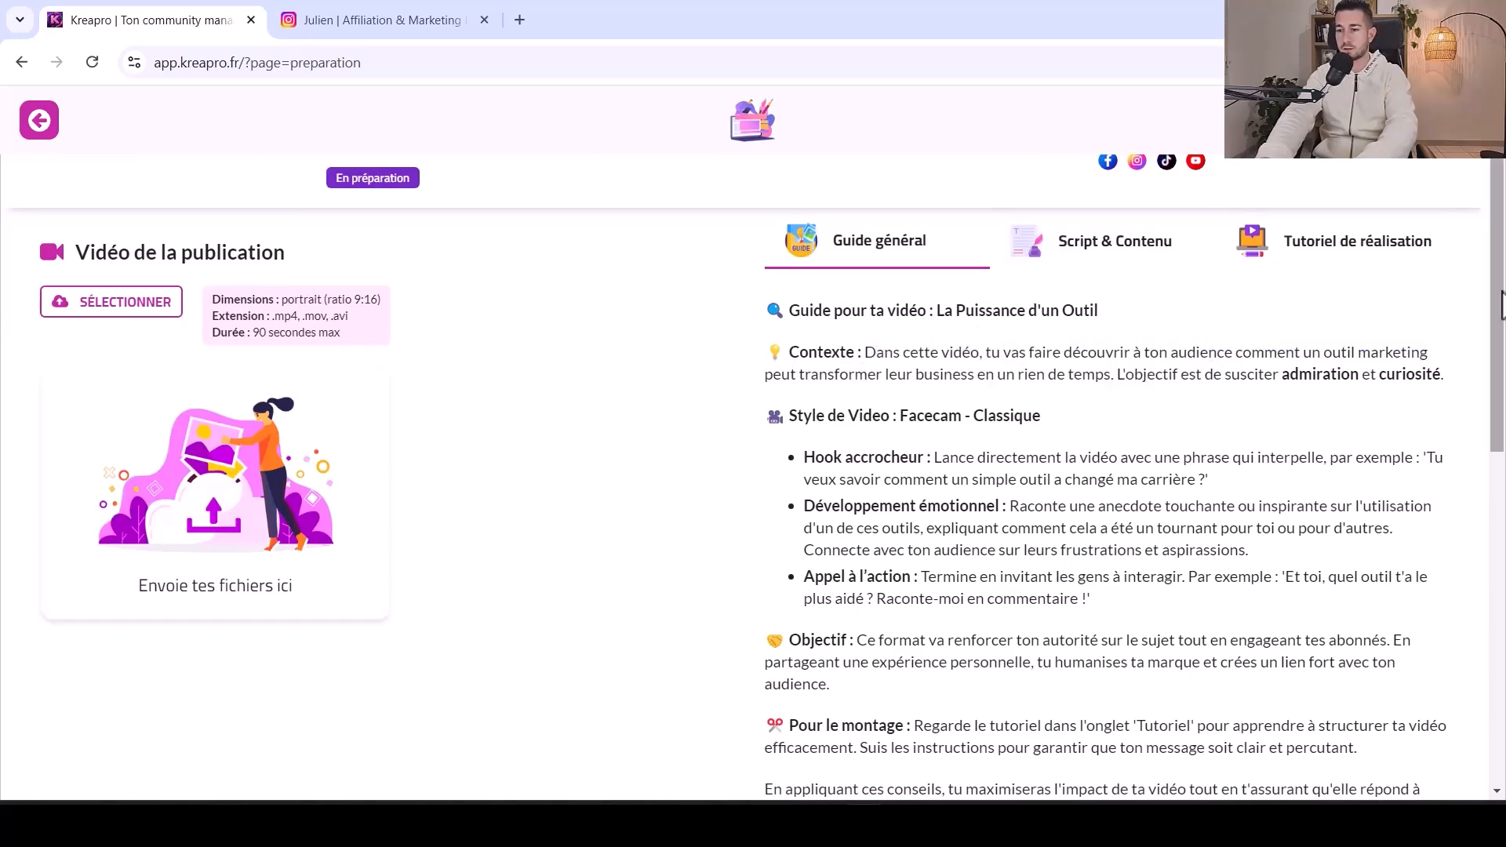
pyautogui.scroll(-1, 1504, 302)
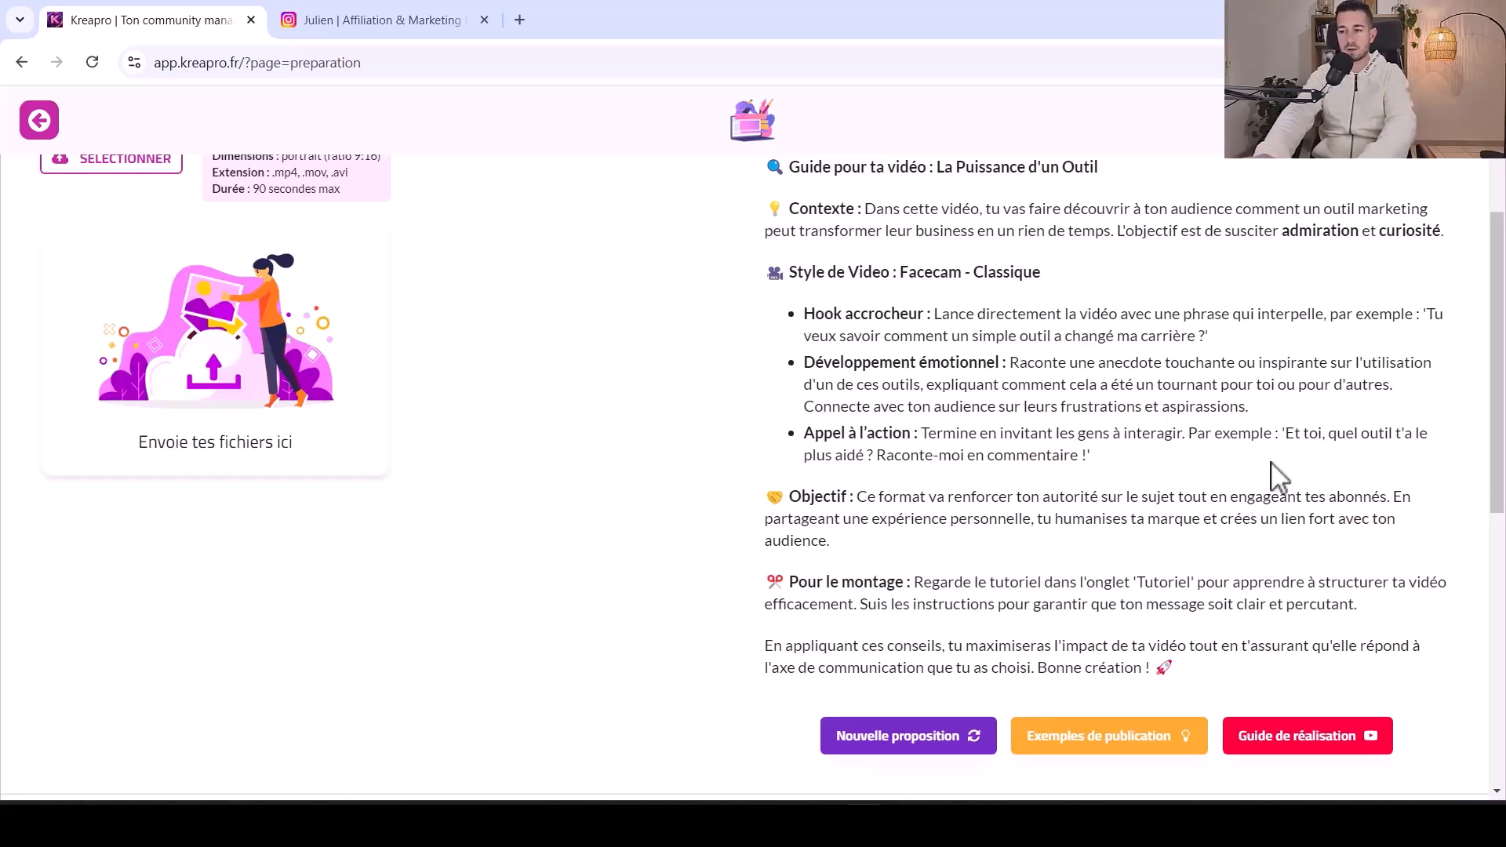
pyautogui.moveTo(1498, 325); pyautogui.dragTo(1505, 253)
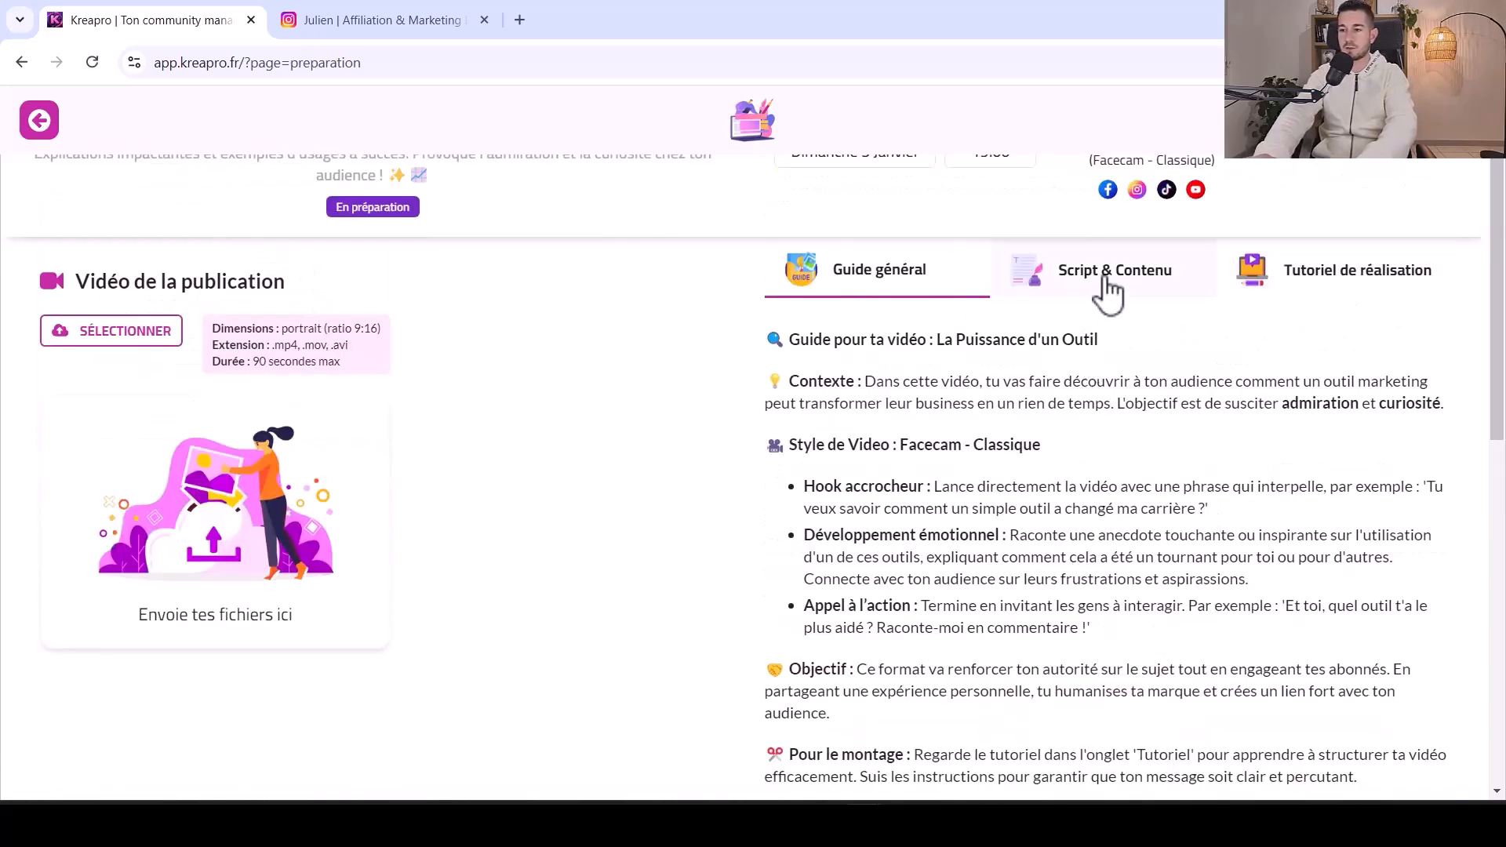
# Show the Script & Contenu tab and read the three-step script and suggested hashtags
pyautogui.click(1107, 293)
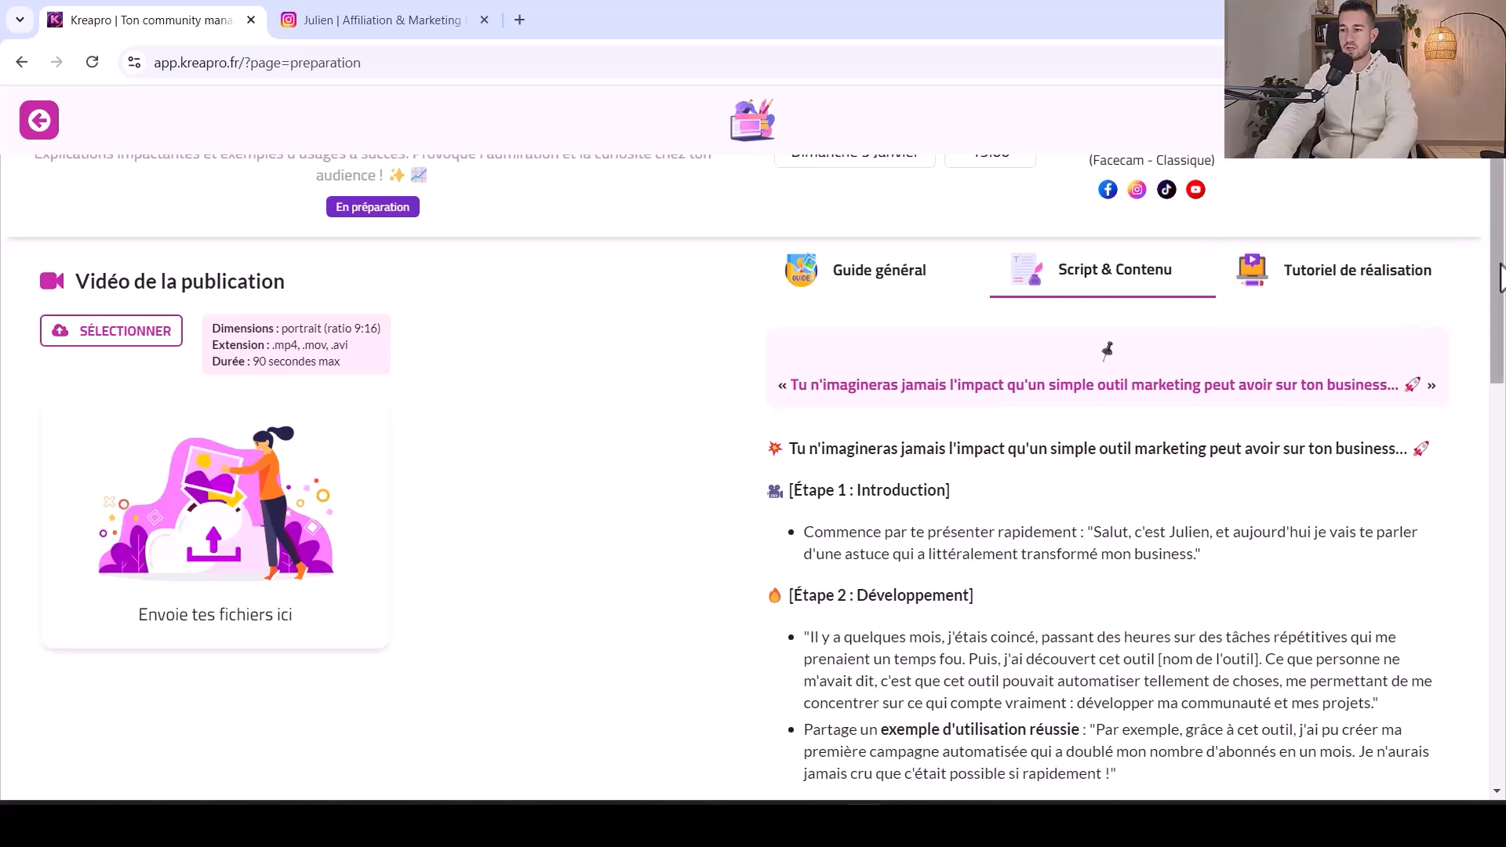
pyautogui.scroll(-1, 1500, 279)
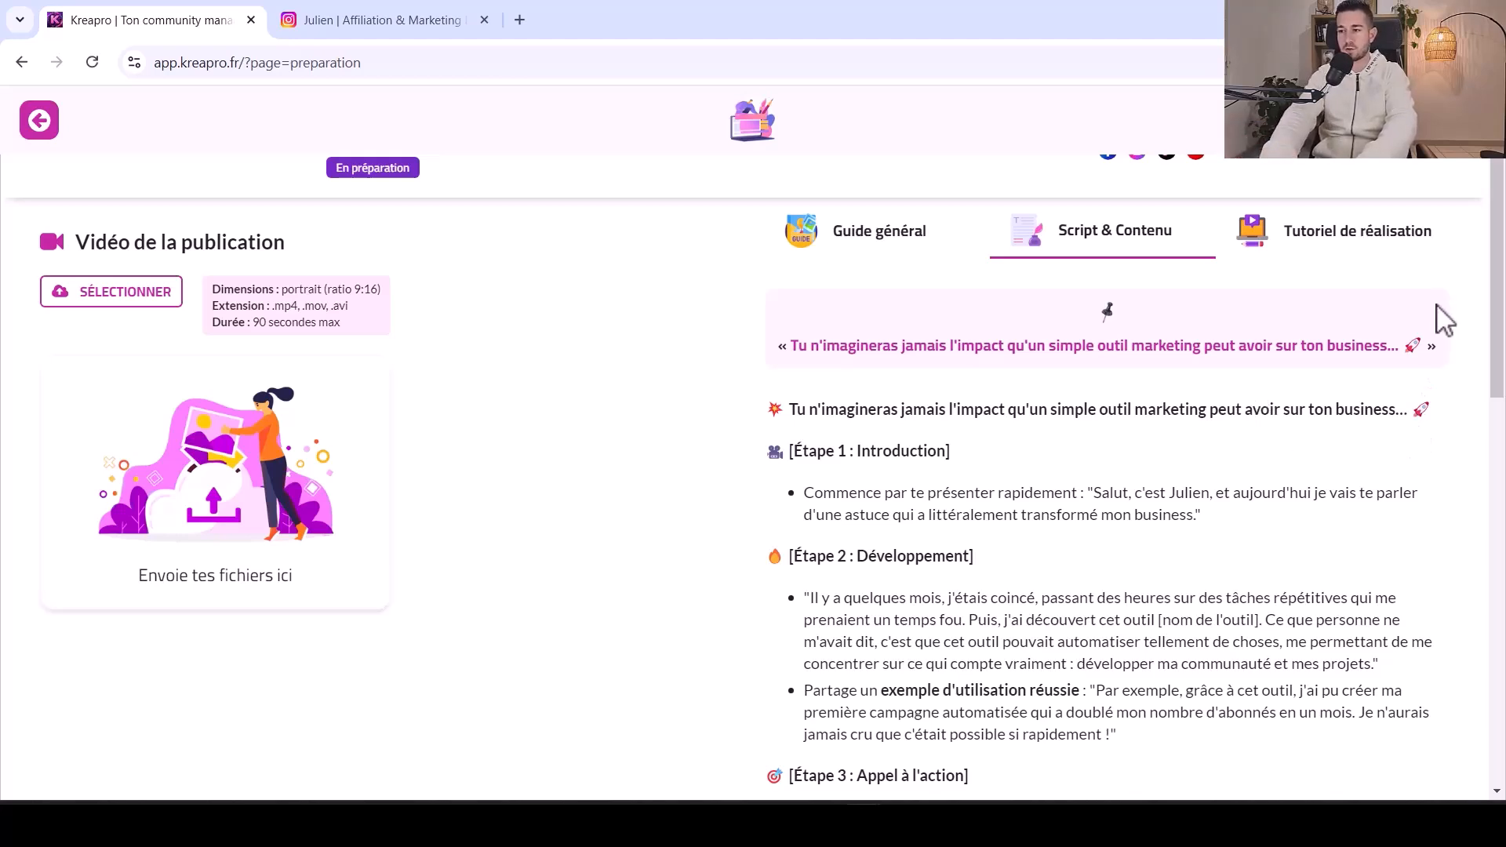
pyautogui.moveTo(1493, 289); pyautogui.dragTo(1496, 324)
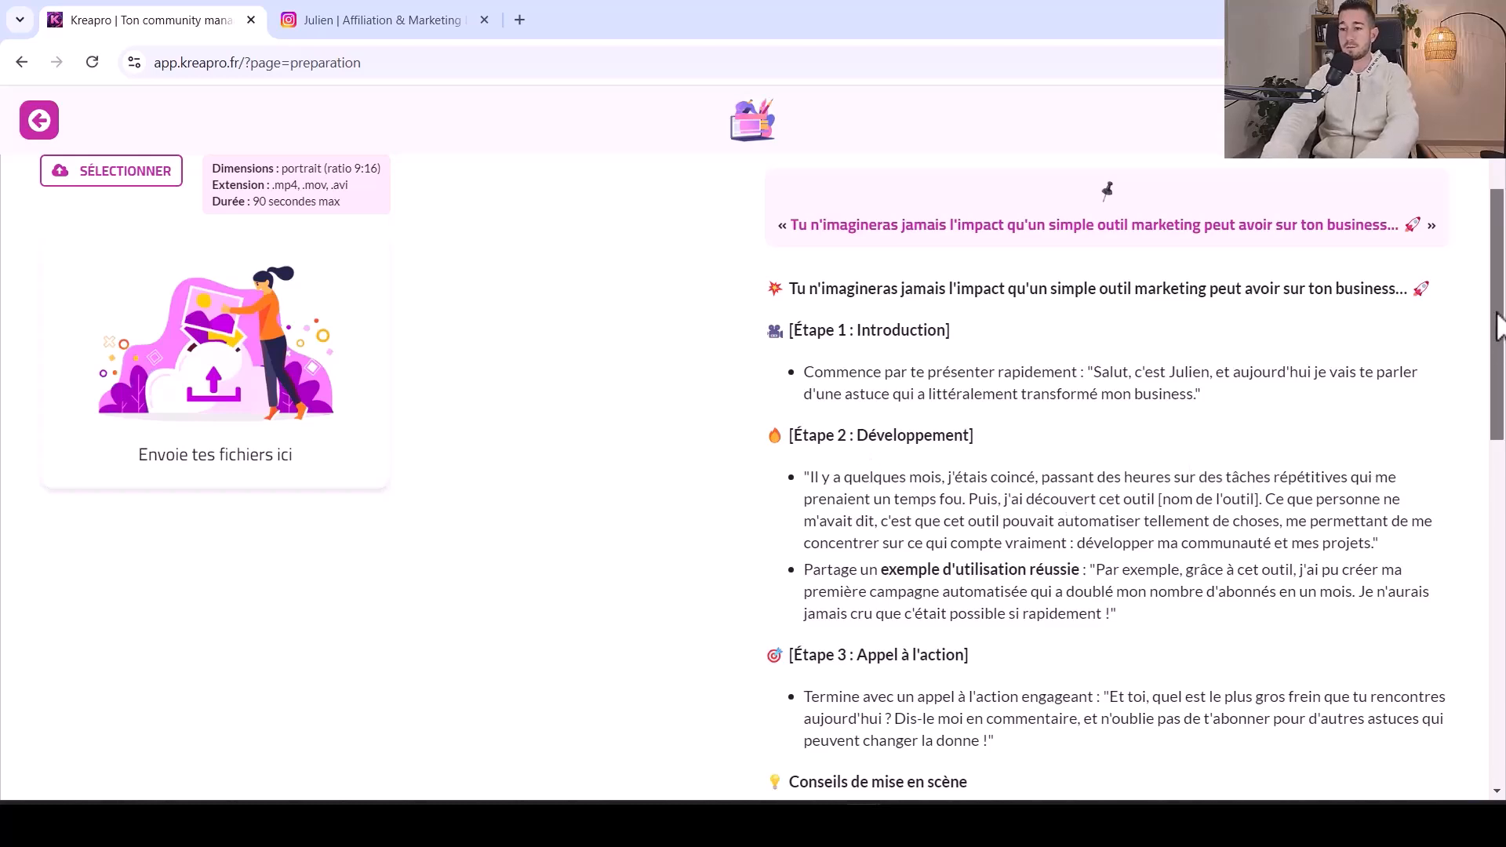
pyautogui.scroll(2, 1492, 338)
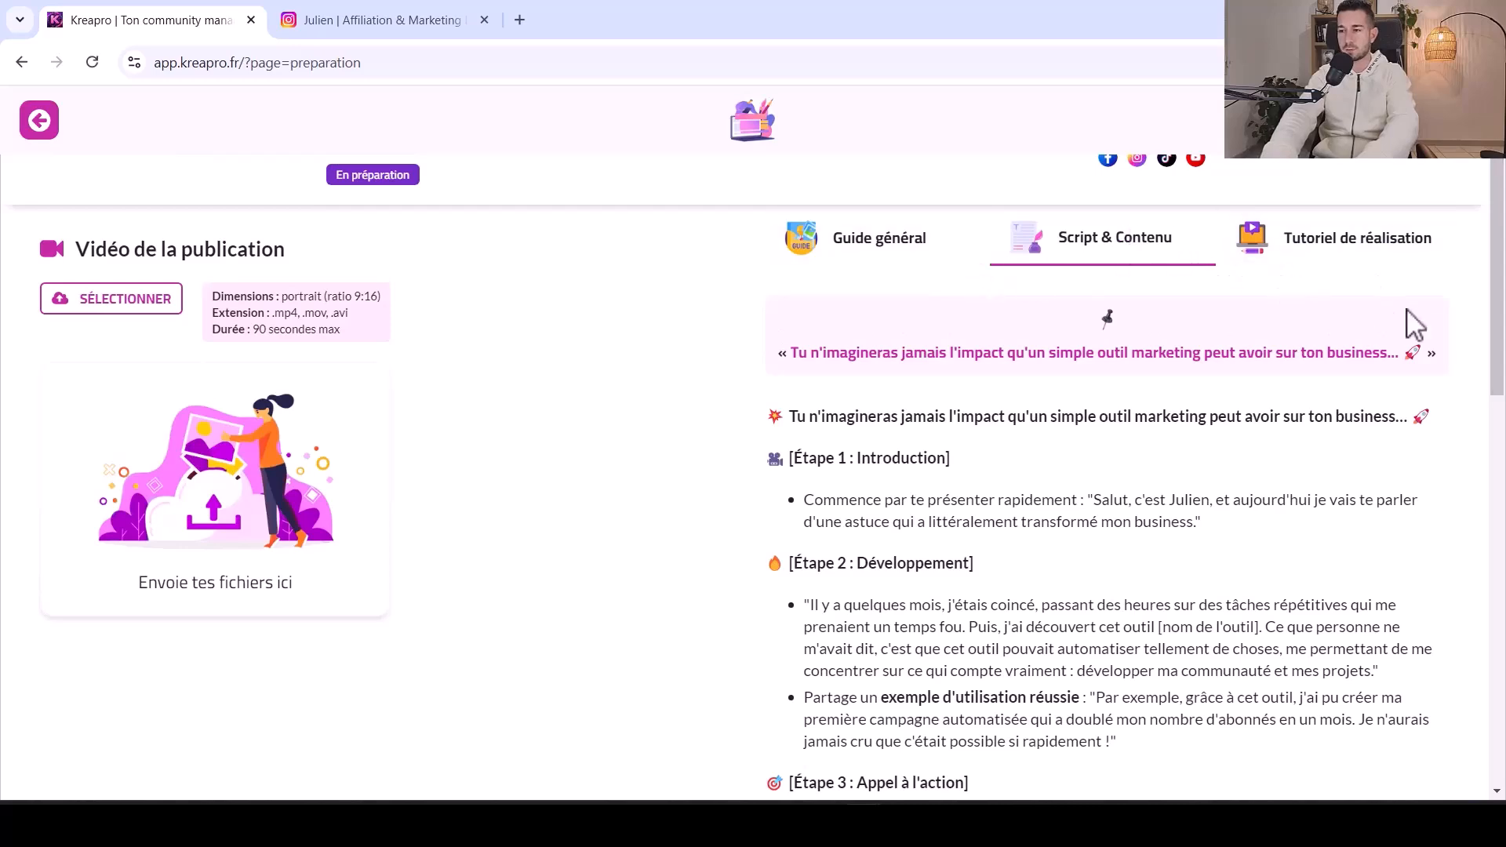
pyautogui.scroll(-3, 1494, 338)
pyautogui.scroll(-6, 1495, 338)
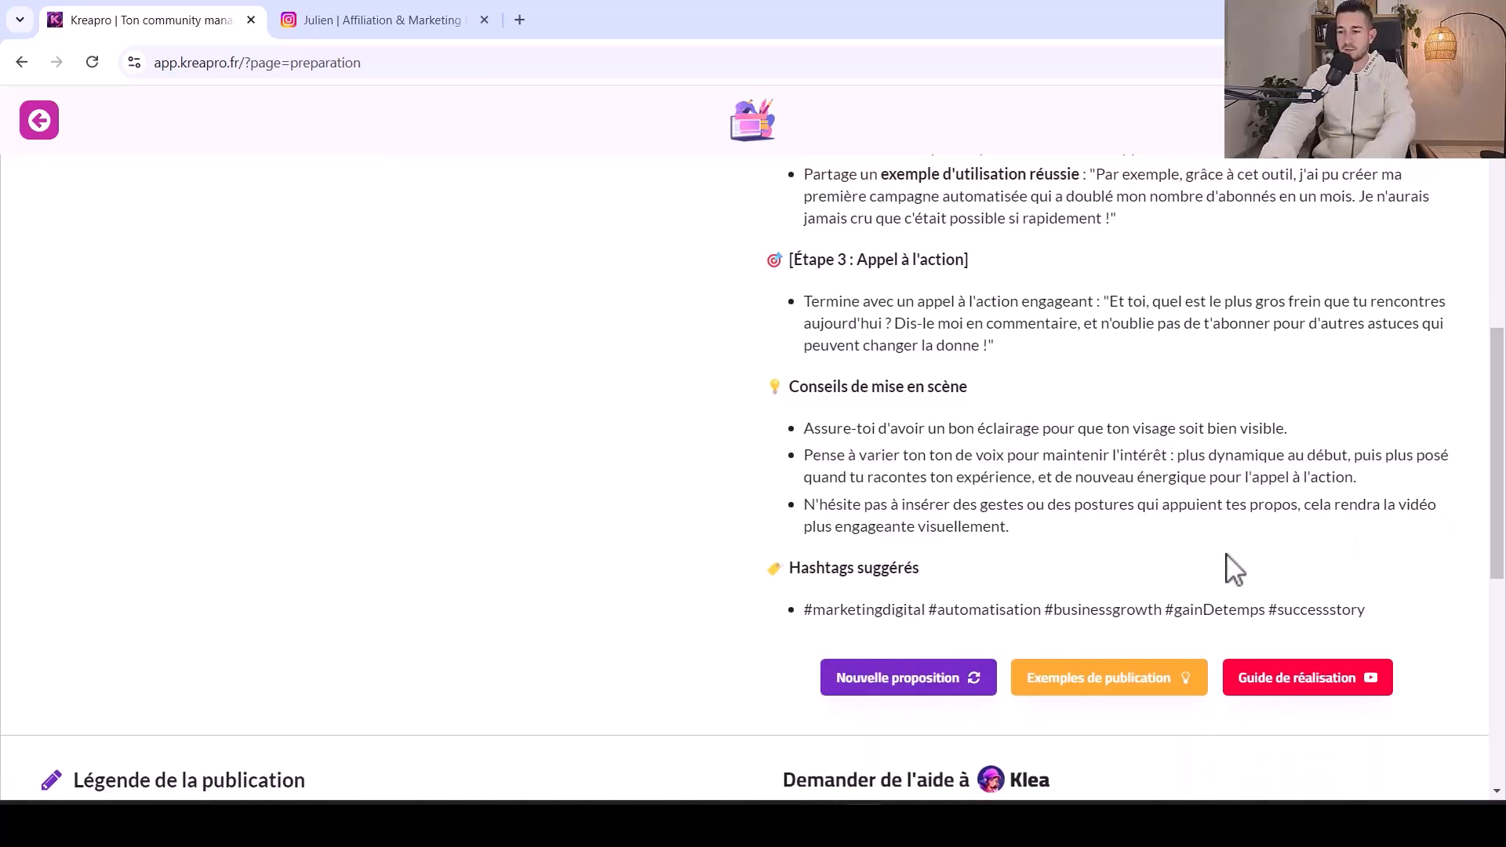
pyautogui.moveTo(1502, 384); pyautogui.dragTo(1491, 245)
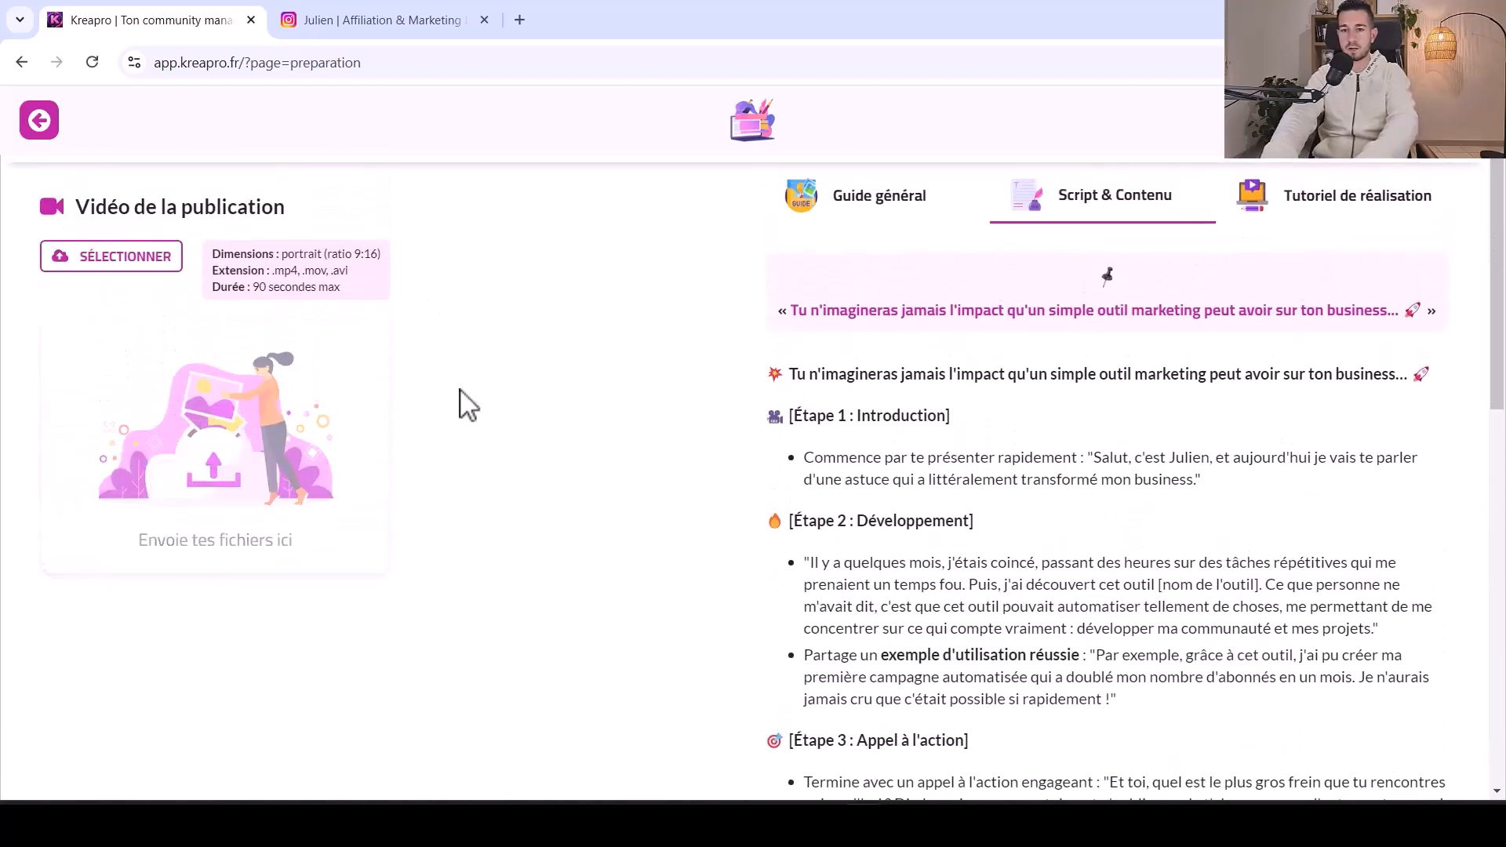
pyautogui.moveTo(1503, 267); pyautogui.dragTo(1502, 556)
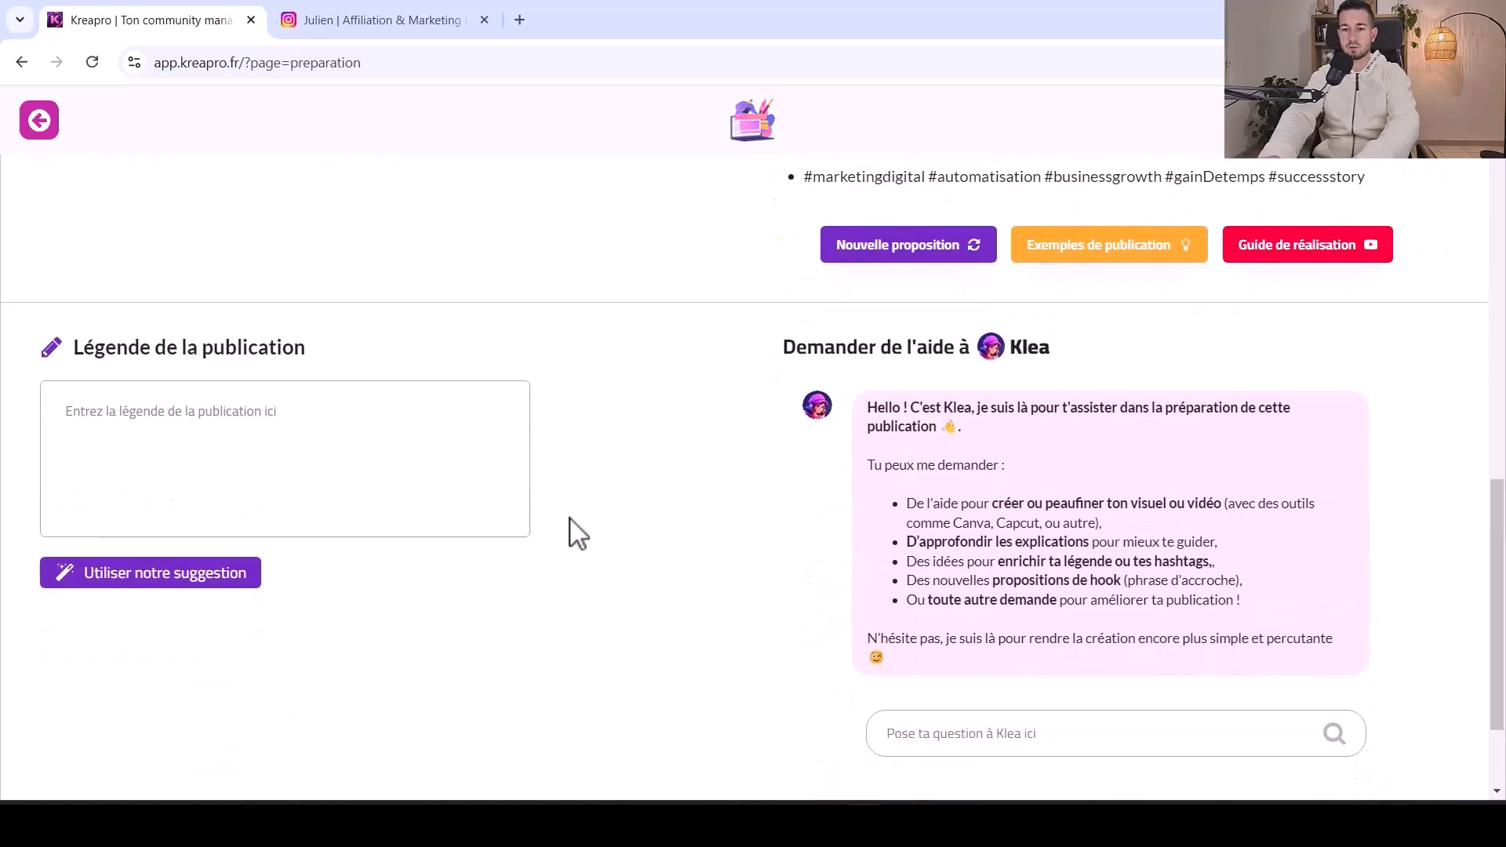
# Fill the Légende caption with the suggested text ending in #entrepreneur and #transformationbusiness
pyautogui.click(122, 427)
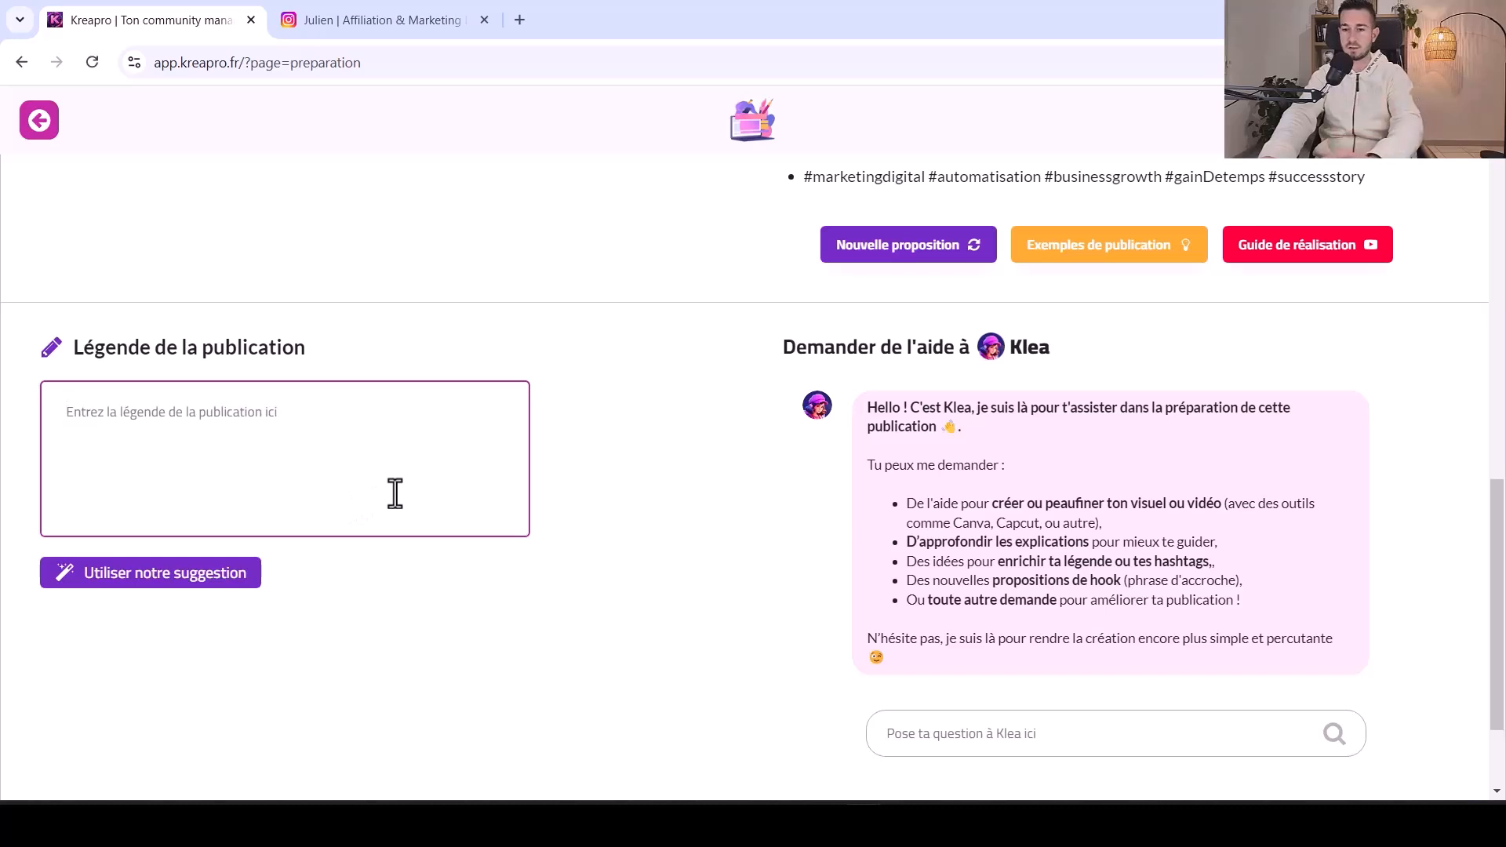
pyautogui.click(206, 592)
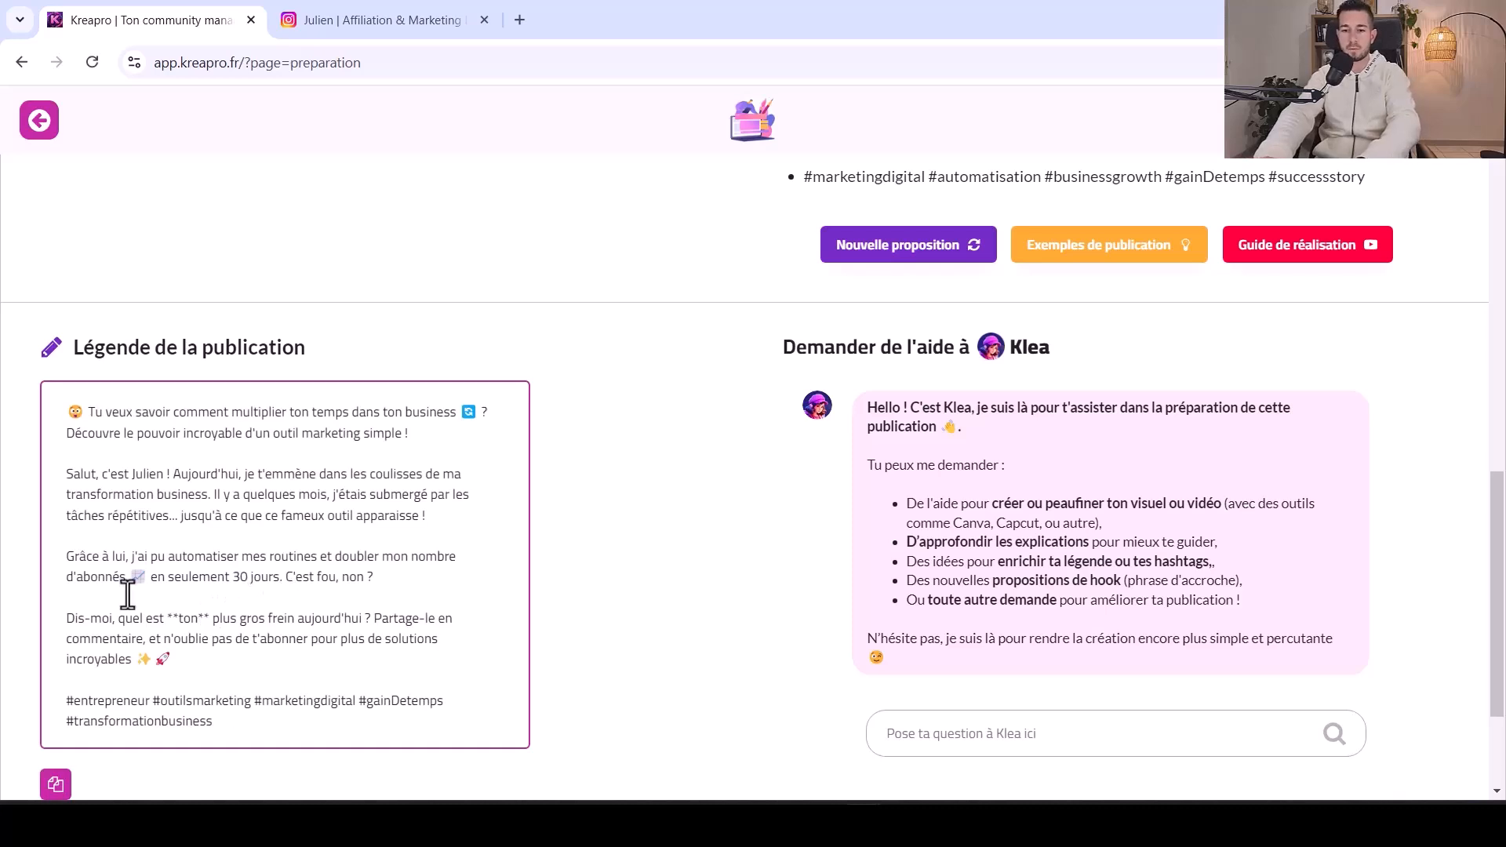
pyautogui.moveTo(59, 413); pyautogui.dragTo(348, 733)
pyautogui.click(348, 734)
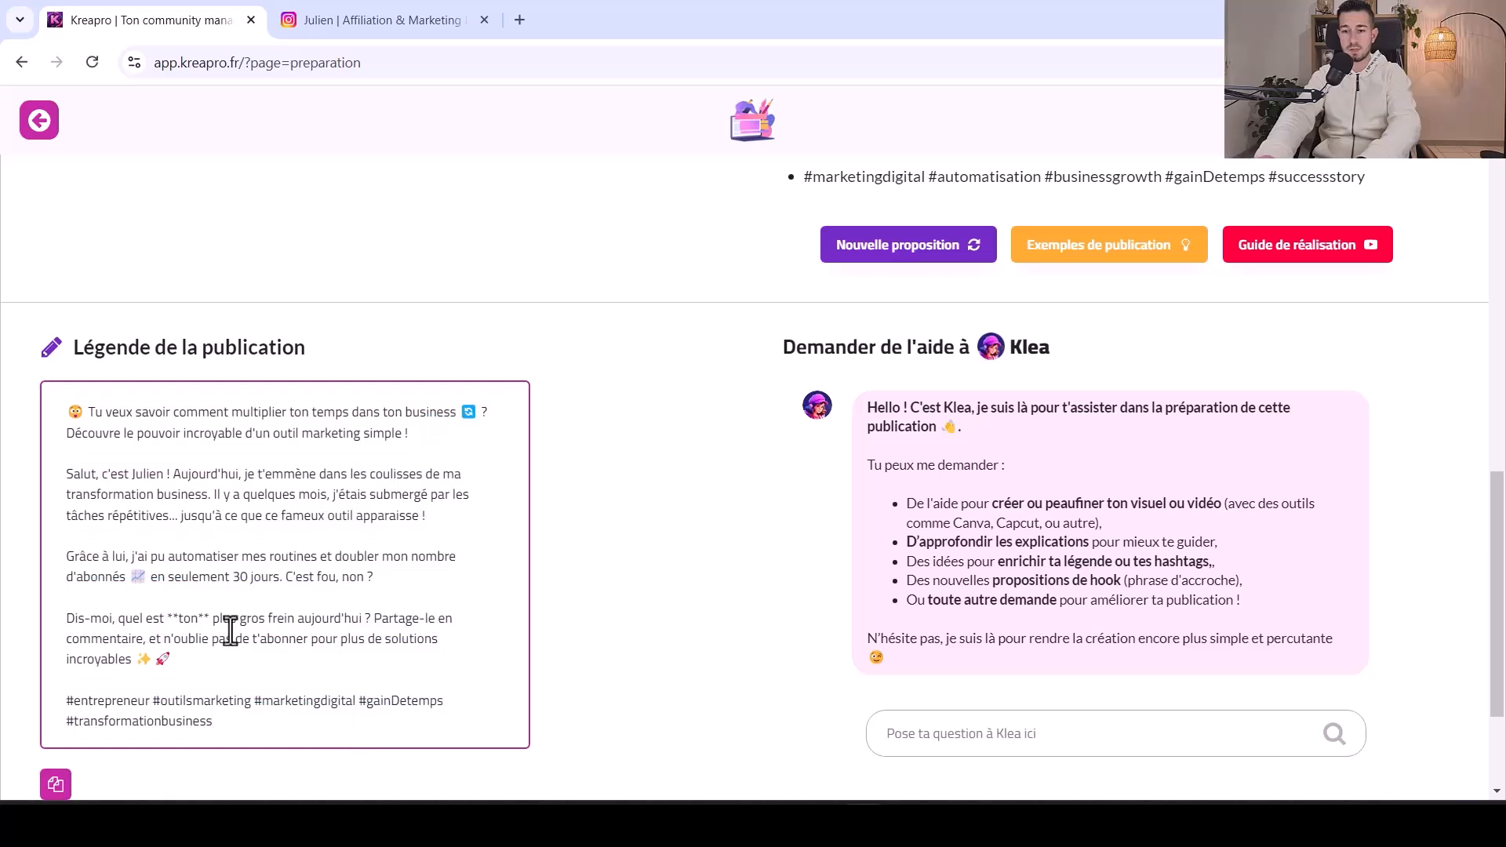
pyautogui.click(625, 581)
pyautogui.click(158, 509)
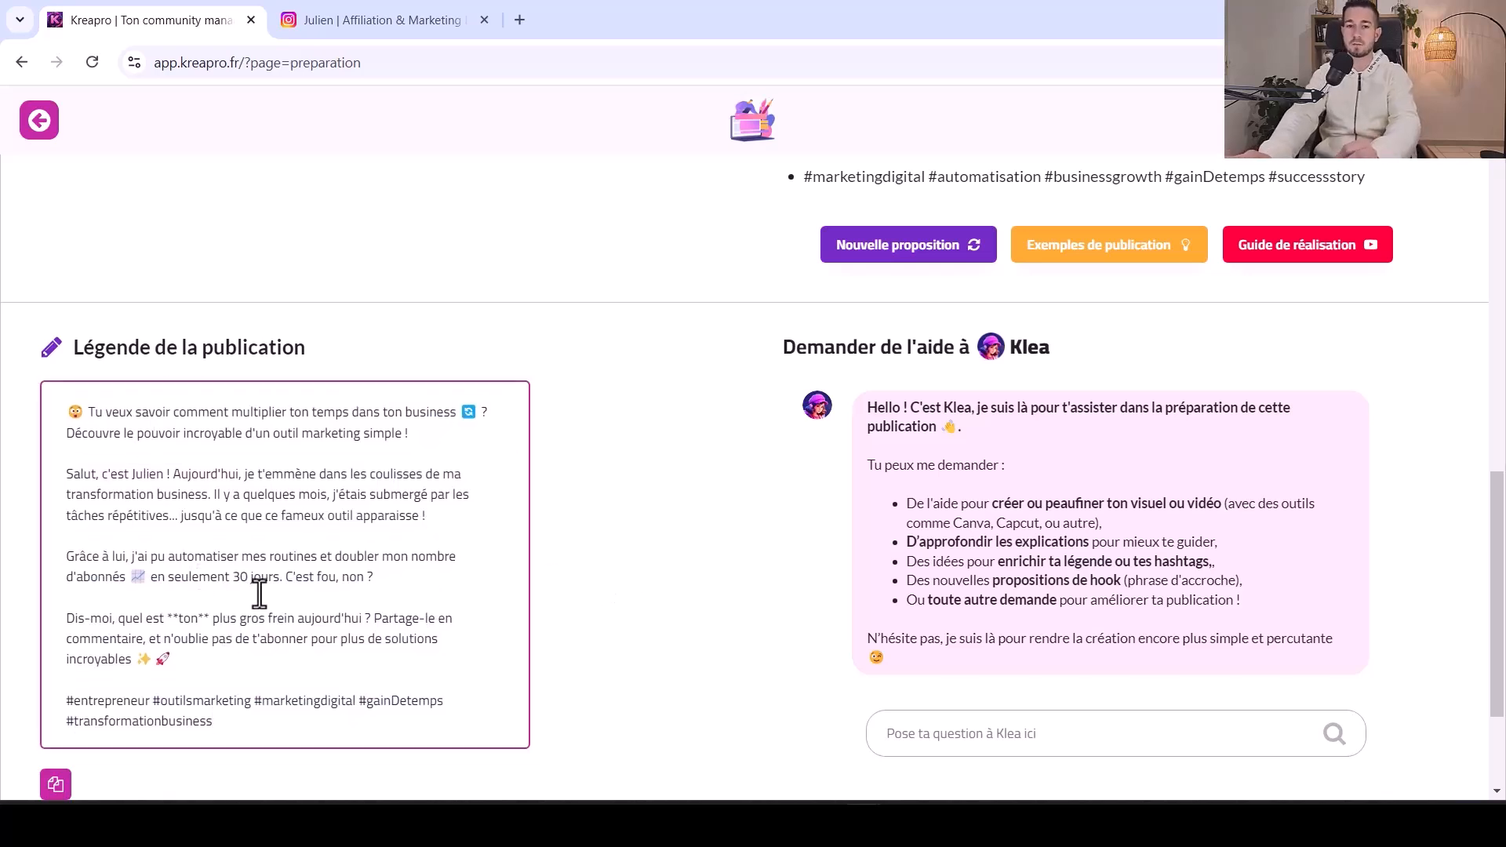
pyautogui.click(581, 420)
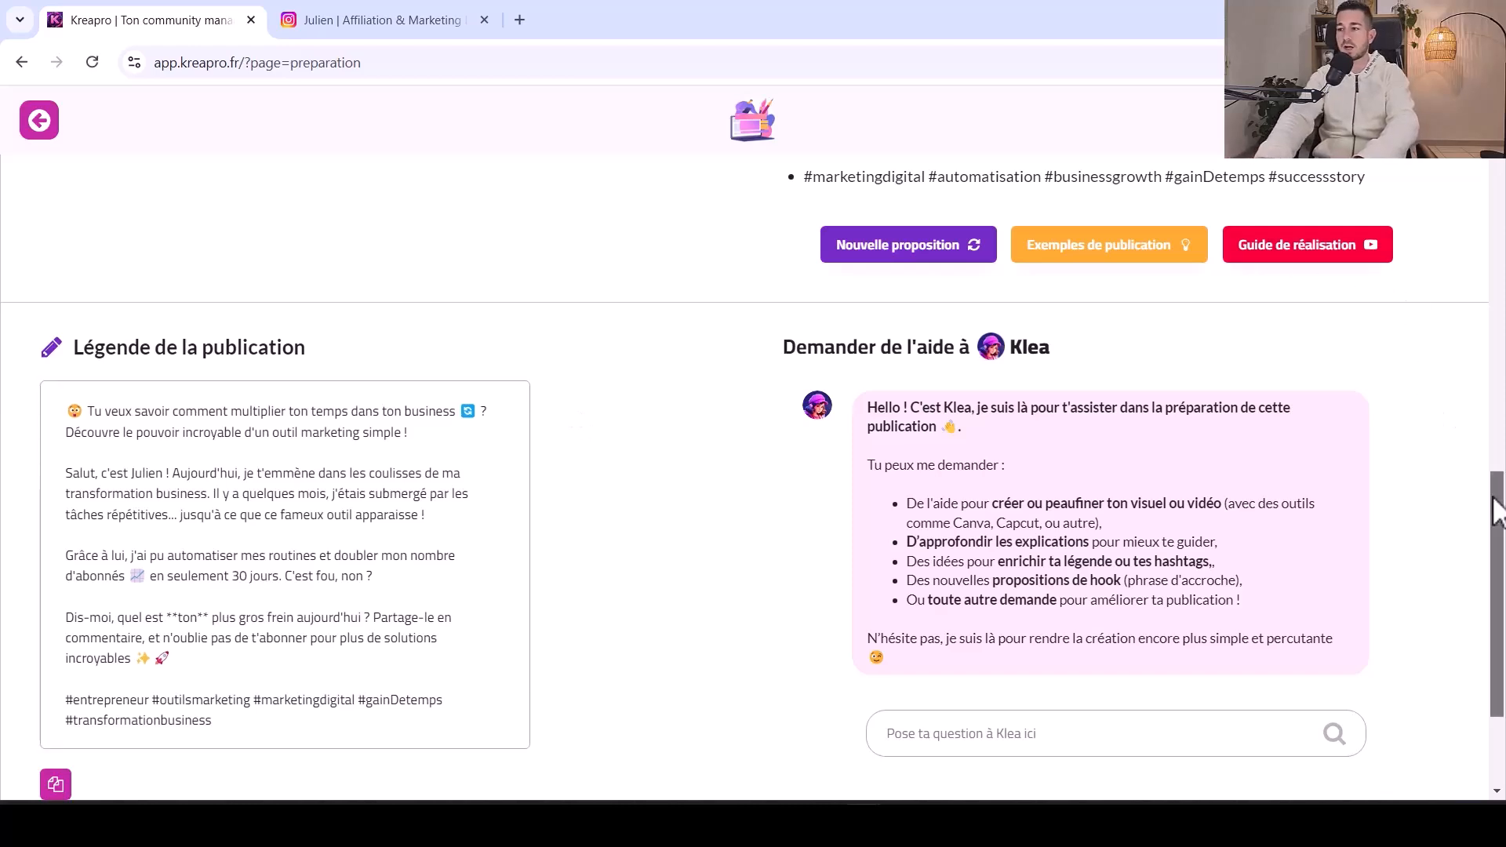
pyautogui.moveTo(1496, 513); pyautogui.dragTo(1483, 416)
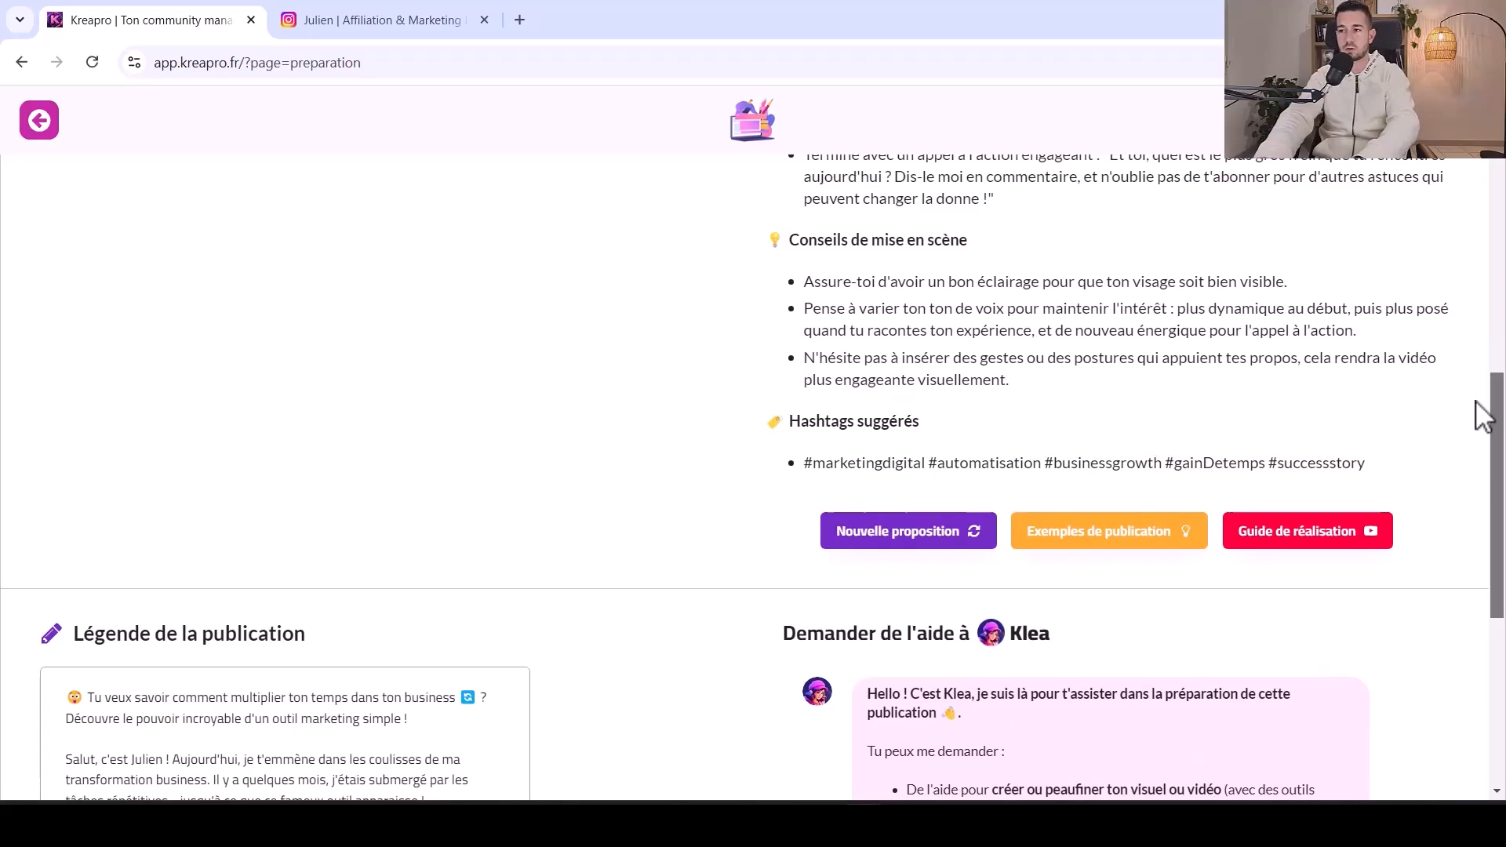
pyautogui.moveTo(1476, 401); pyautogui.dragTo(1475, 535)
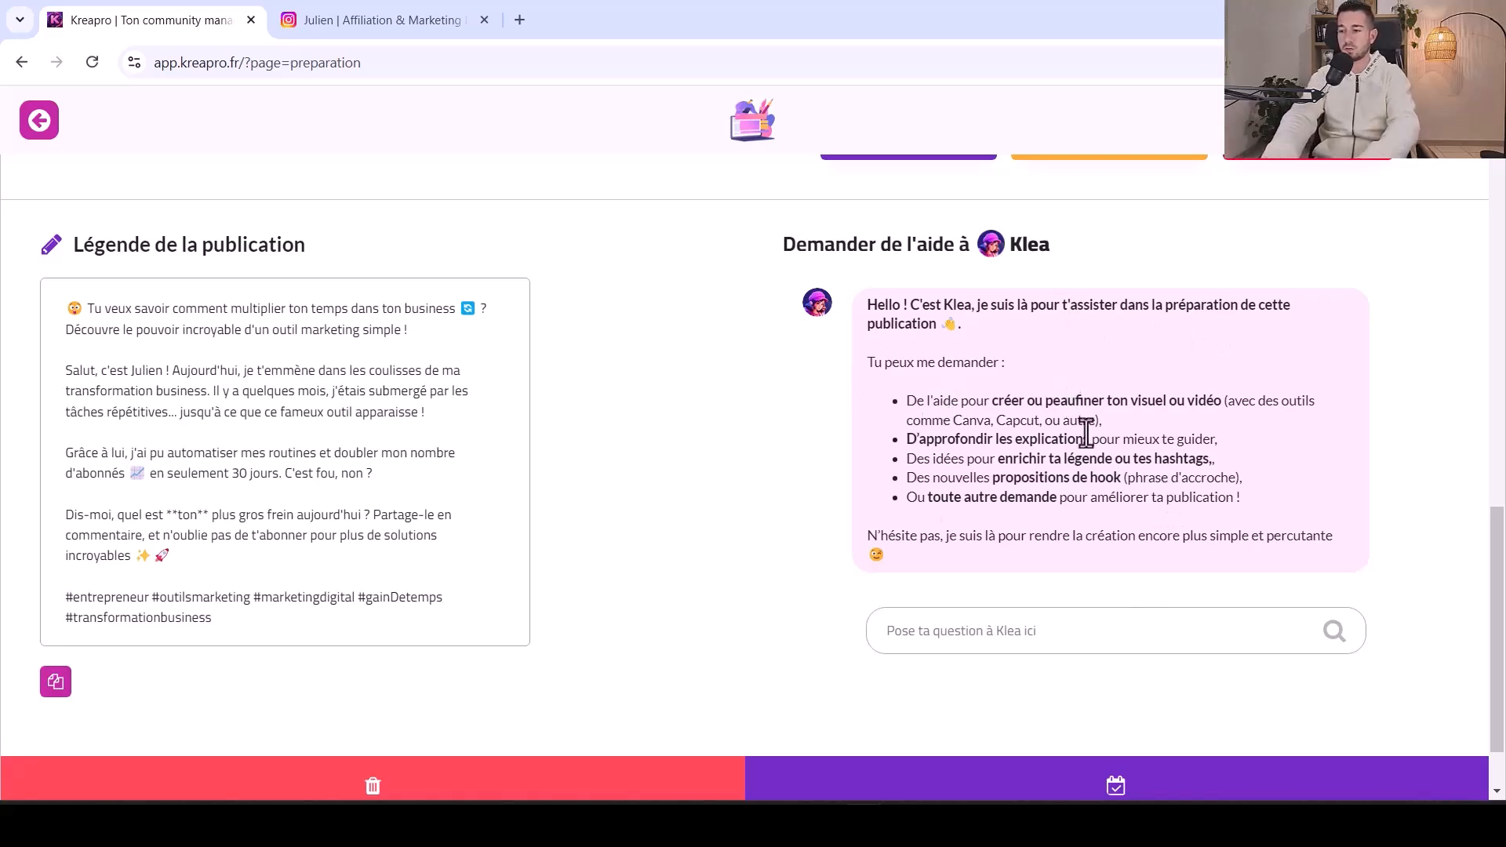
# Paste a request for a longer caption into Klea's question box and send it
pyautogui.click(1021, 630)
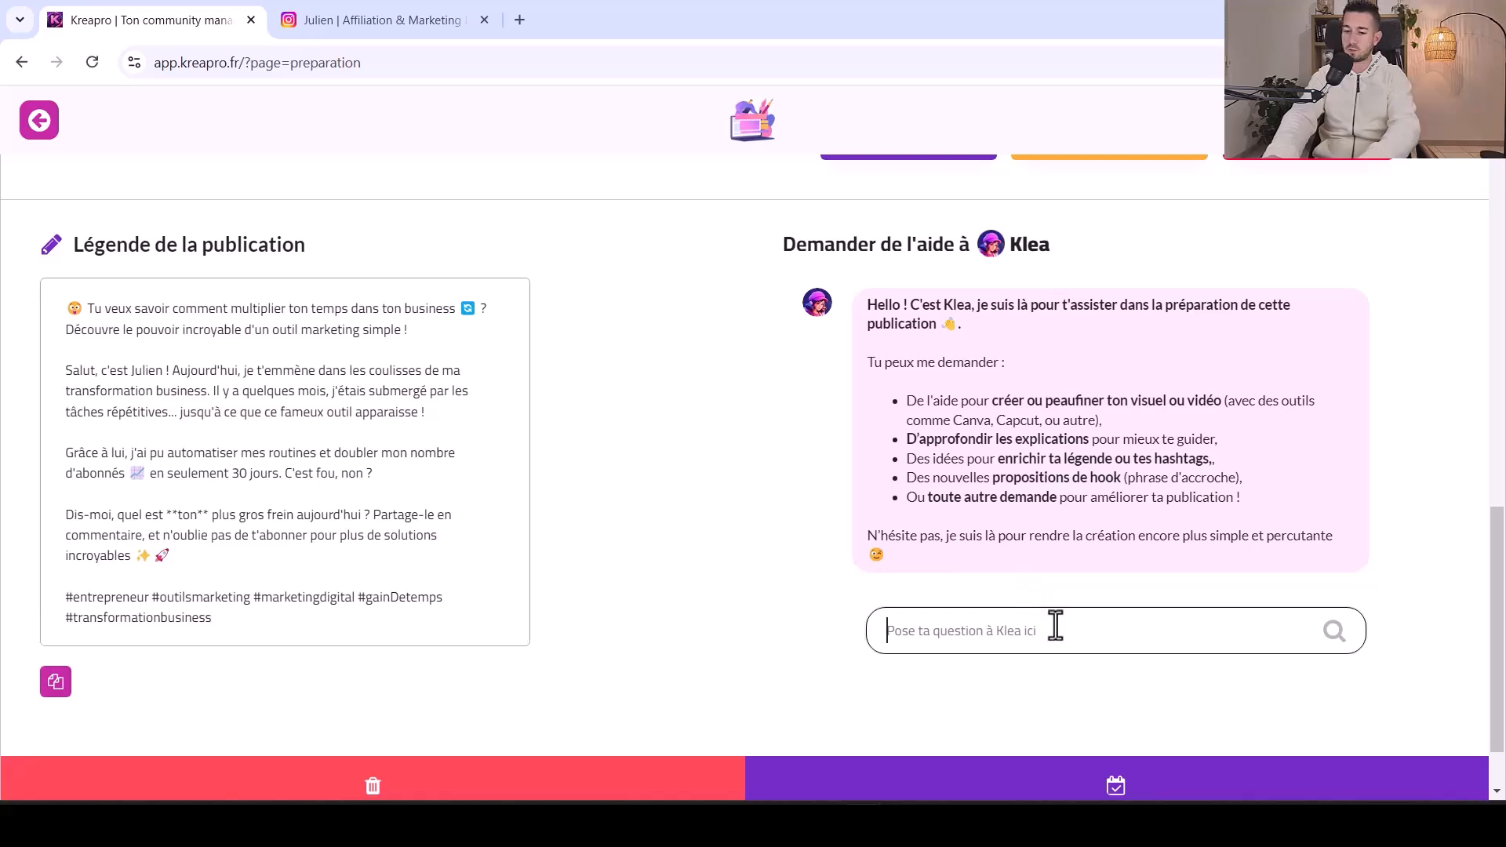
pyautogui.write('Peux-tu me rédiger une légende plus longue ?')
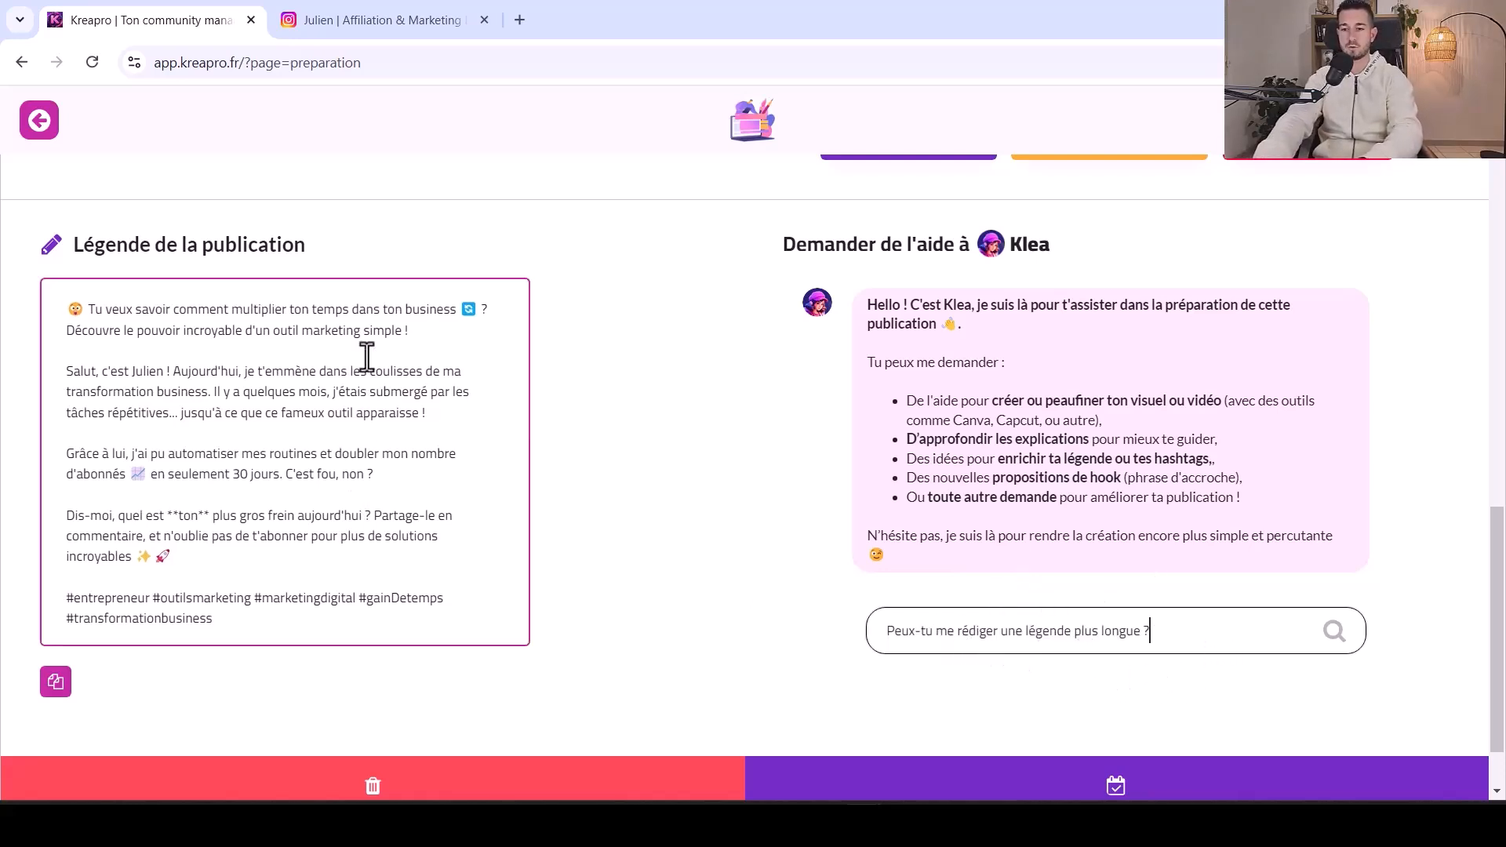
pyautogui.moveTo(346, 310); pyautogui.dragTo(304, 597)
pyautogui.click(309, 598)
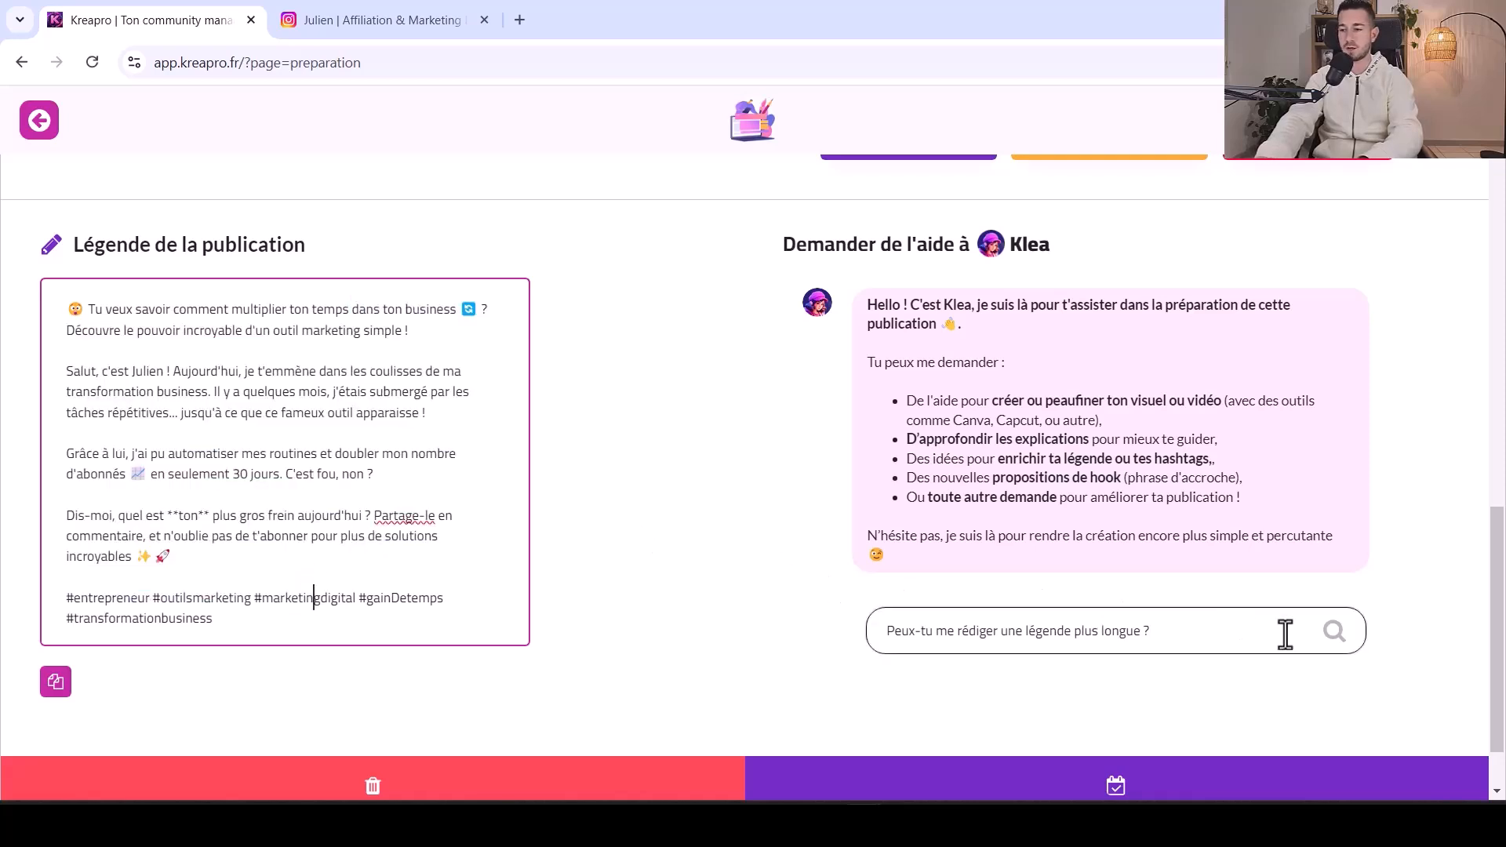
pyautogui.click(1338, 642)
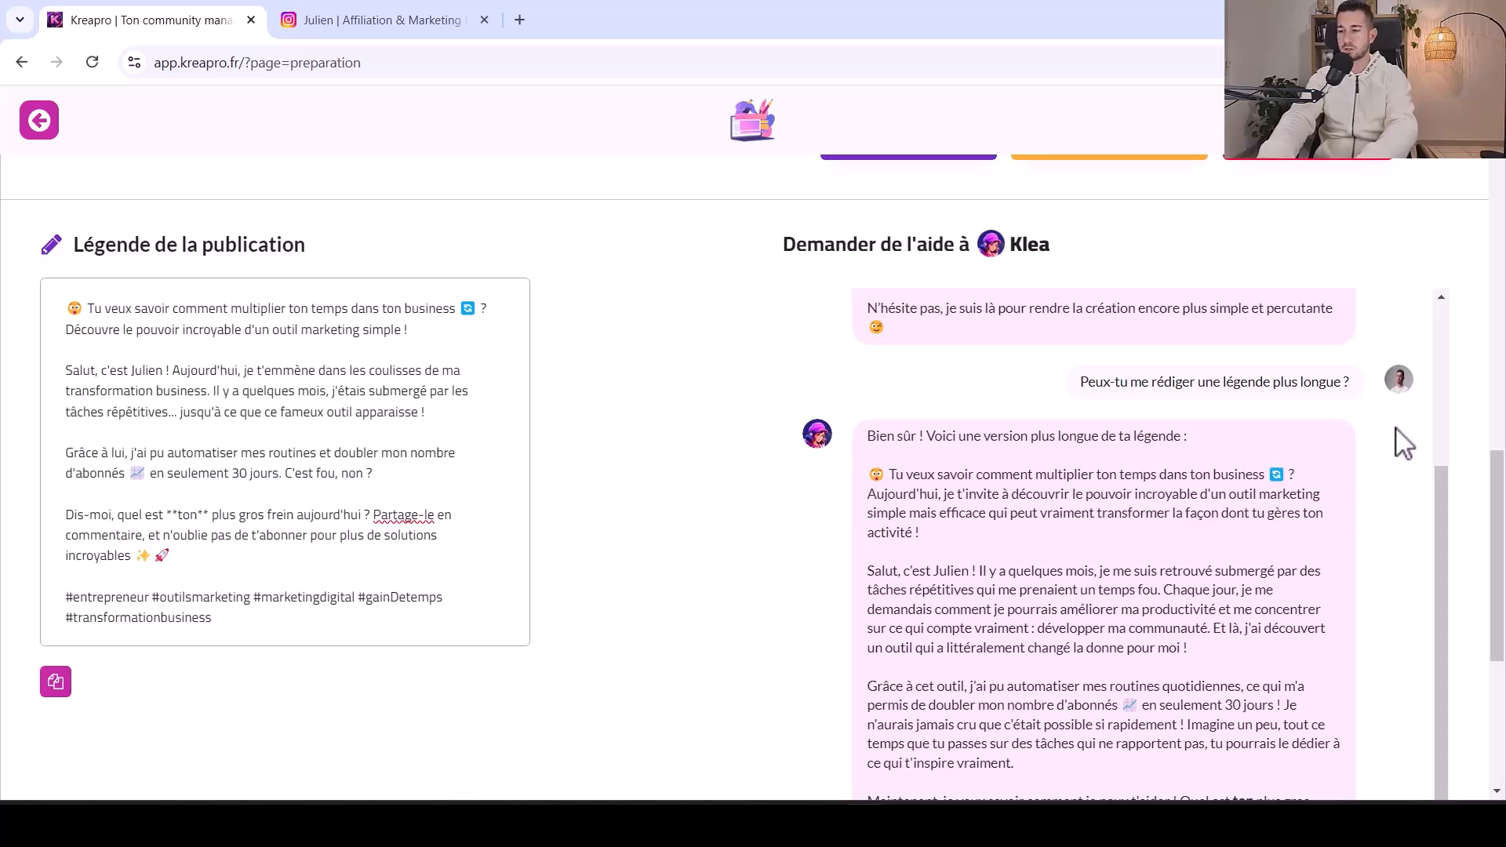
# Read Klea's expanded hashtag-ending caption alongside the post's current caption
pyautogui.scroll(-3, 1397, 436)
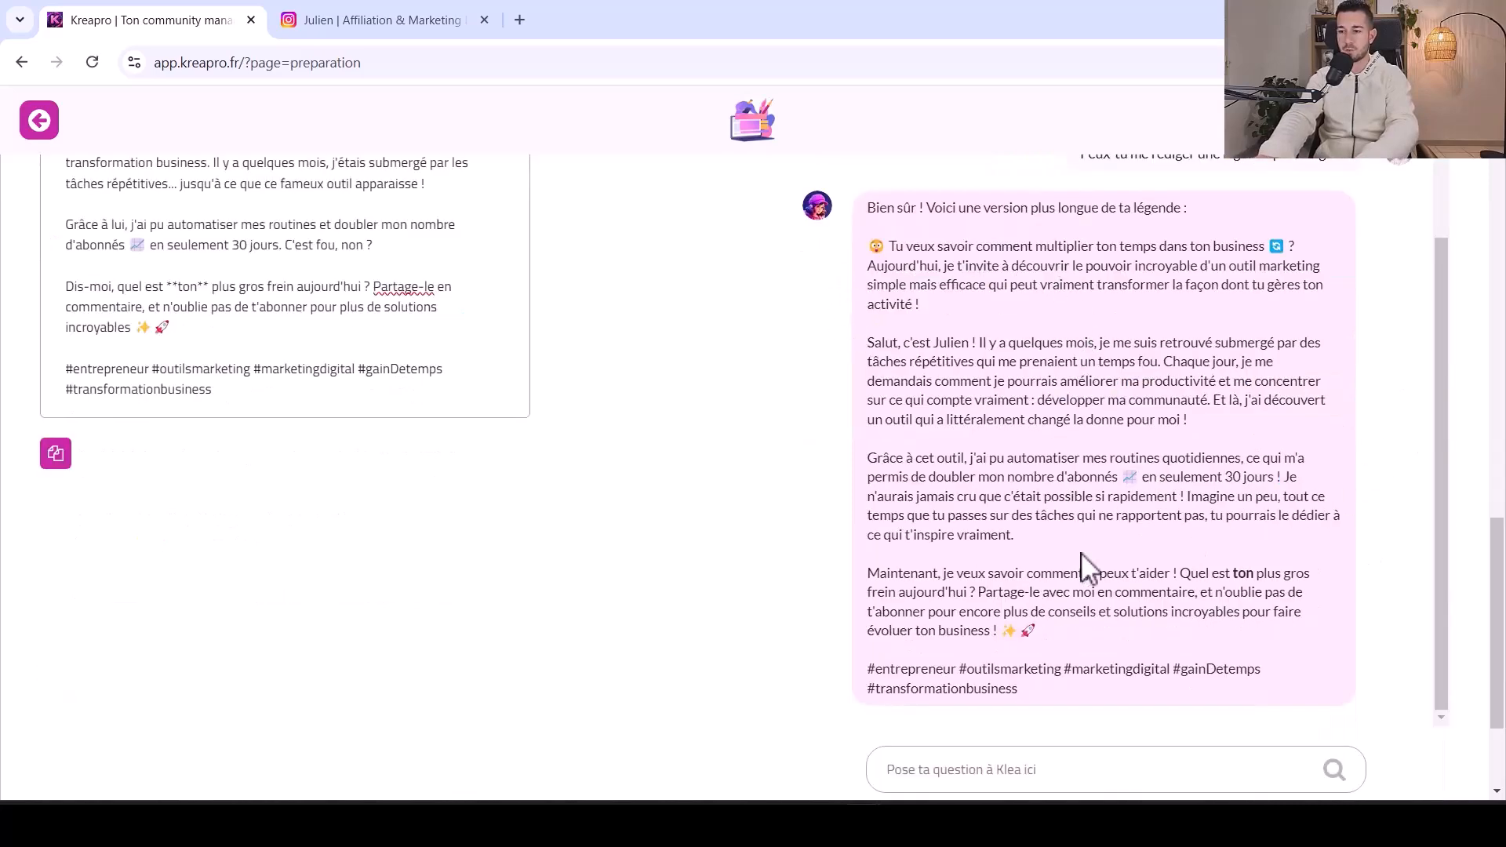
pyautogui.moveTo(868, 248); pyautogui.dragTo(1049, 705)
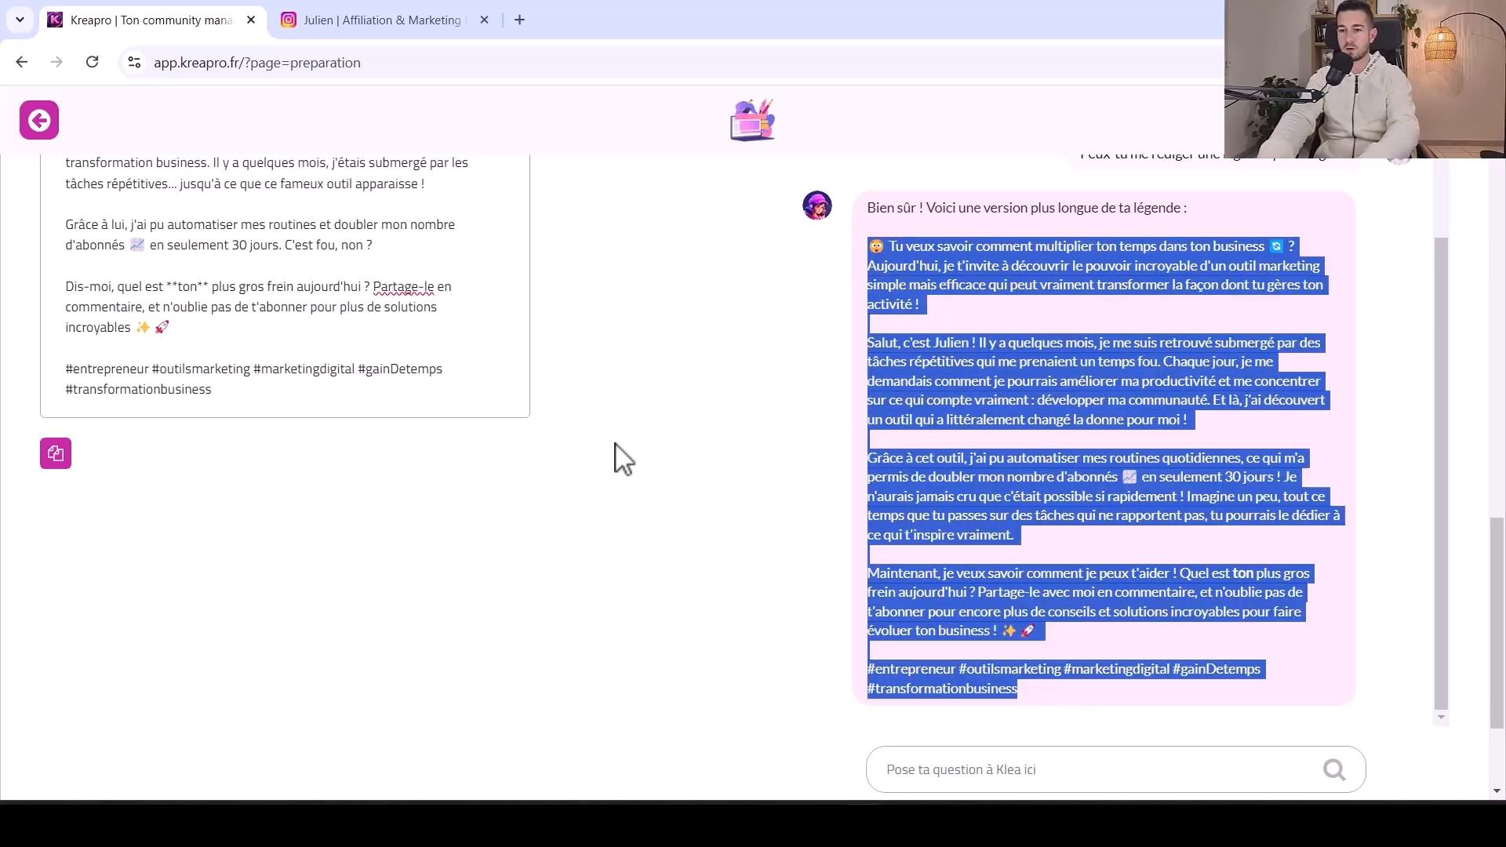
pyautogui.click(430, 271)
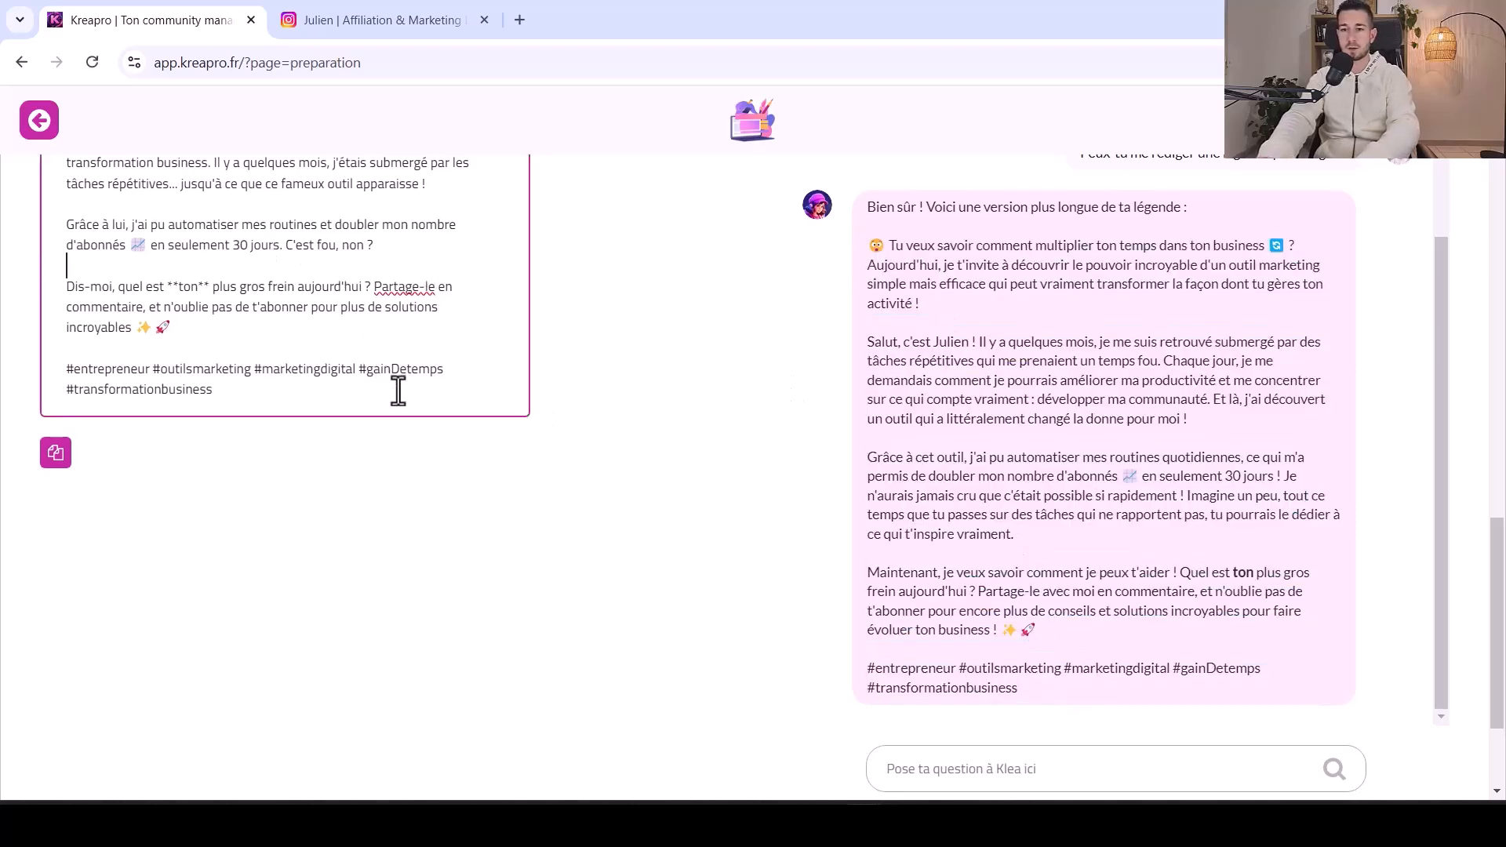
pyautogui.moveTo(399, 390); pyautogui.dragTo(205, 194)
pyautogui.click(268, 202)
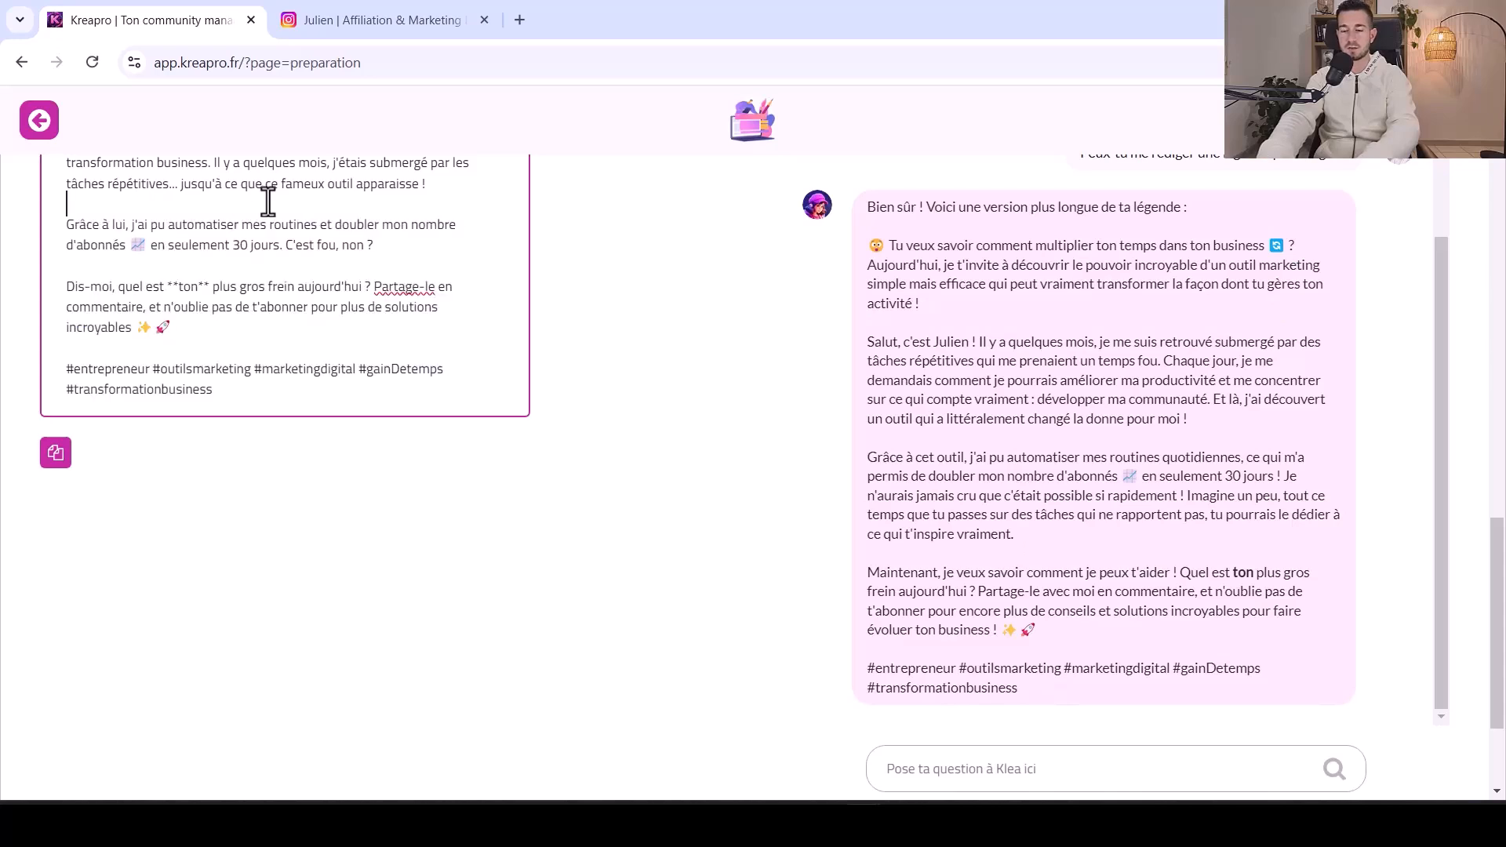
pyautogui.click(695, 339)
pyautogui.moveTo(1496, 628); pyautogui.dragTo(1498, 608)
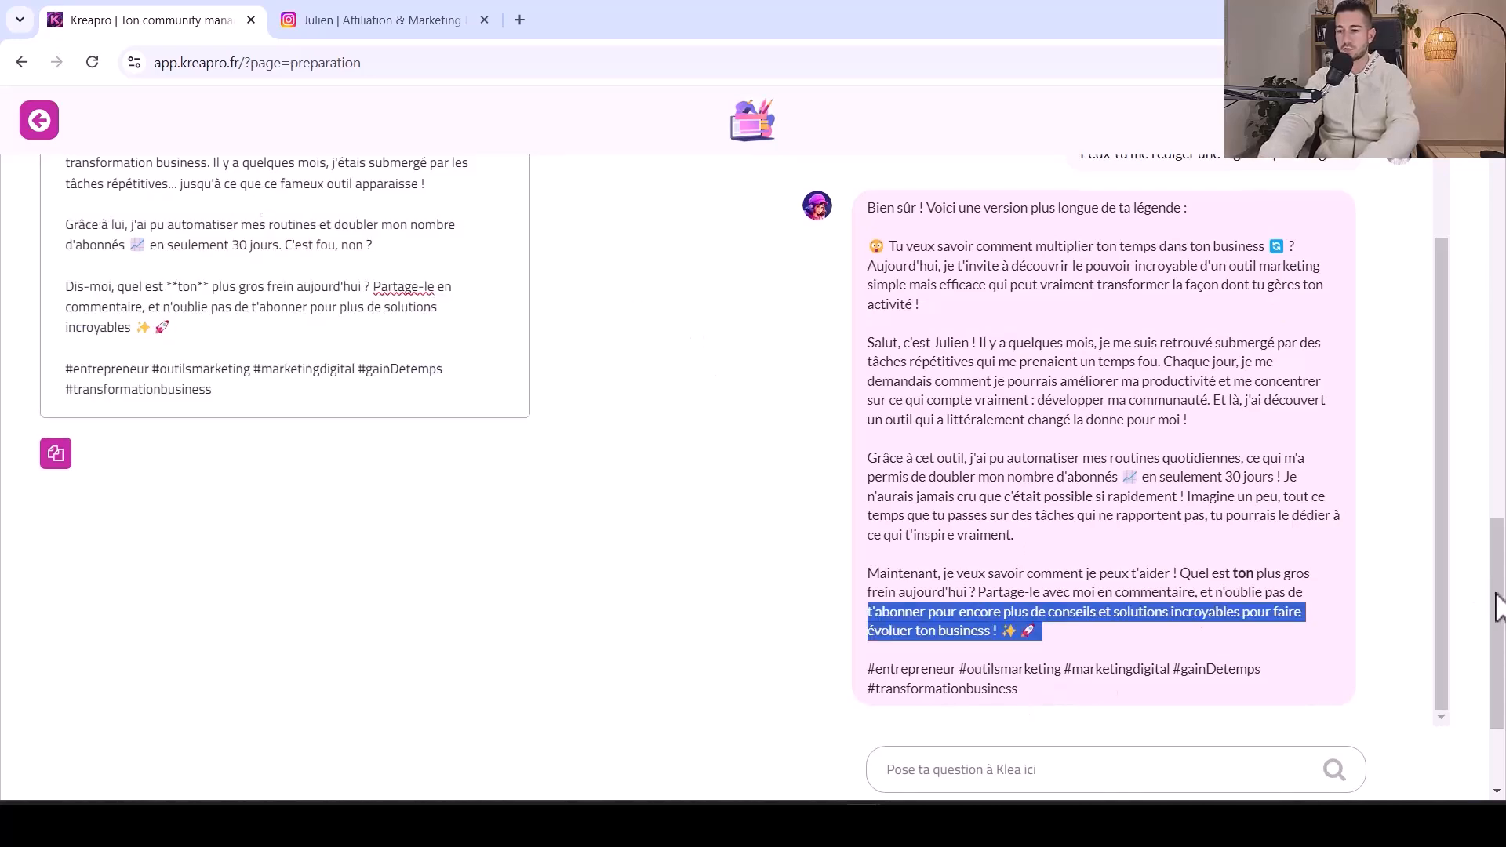
pyautogui.click(1419, 590)
pyautogui.moveTo(1437, 524); pyautogui.dragTo(1434, 383)
# Show the Tutoriel de réalisation and read the CapCut steps for preparing, filming and editing
pyautogui.moveTo(1491, 596); pyautogui.dragTo(1452, 202)
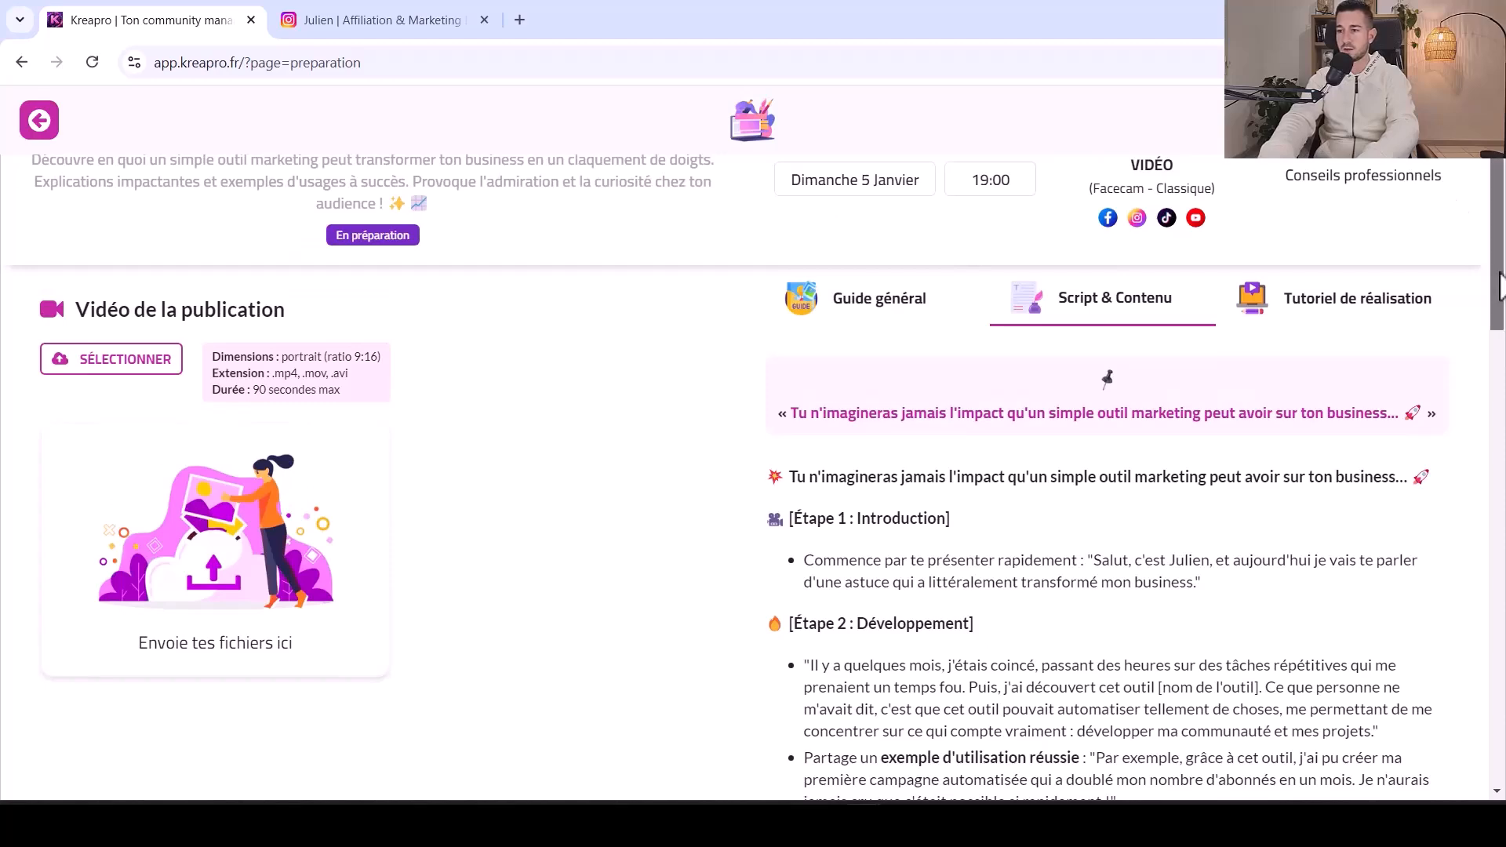
pyautogui.moveTo(1500, 286)
pyautogui.mouseDown()
pyautogui.moveTo(1499, 267)
pyautogui.moveTo(1500, 600)
pyautogui.moveTo(1500, 267)
pyautogui.mouseUp()
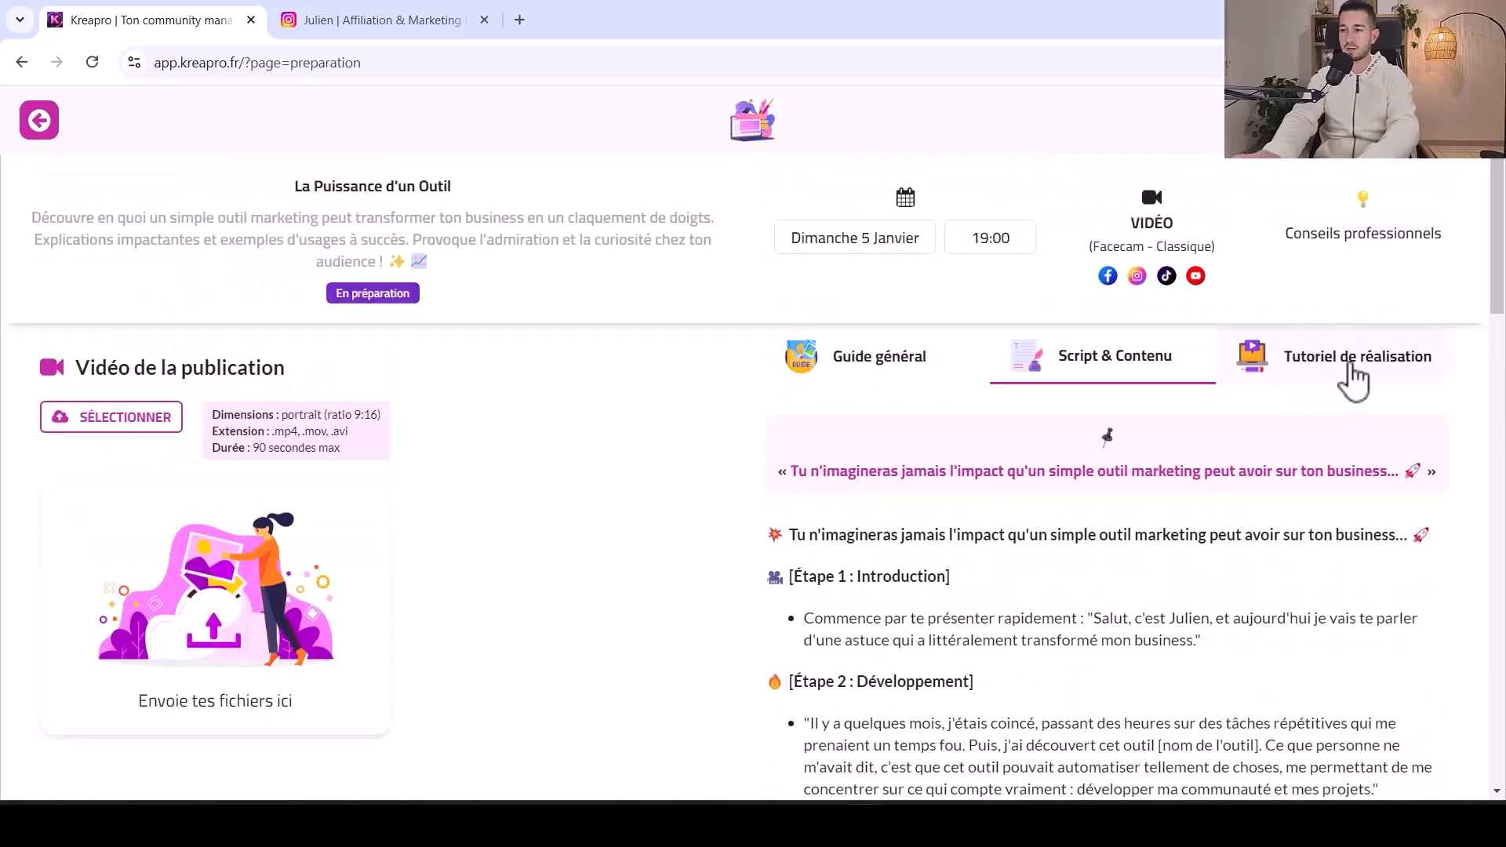
pyautogui.click(1354, 380)
pyautogui.moveTo(1503, 267)
pyautogui.mouseDown()
pyautogui.moveTo(1503, 290)
pyautogui.moveTo(1503, 276)
pyautogui.mouseUp()
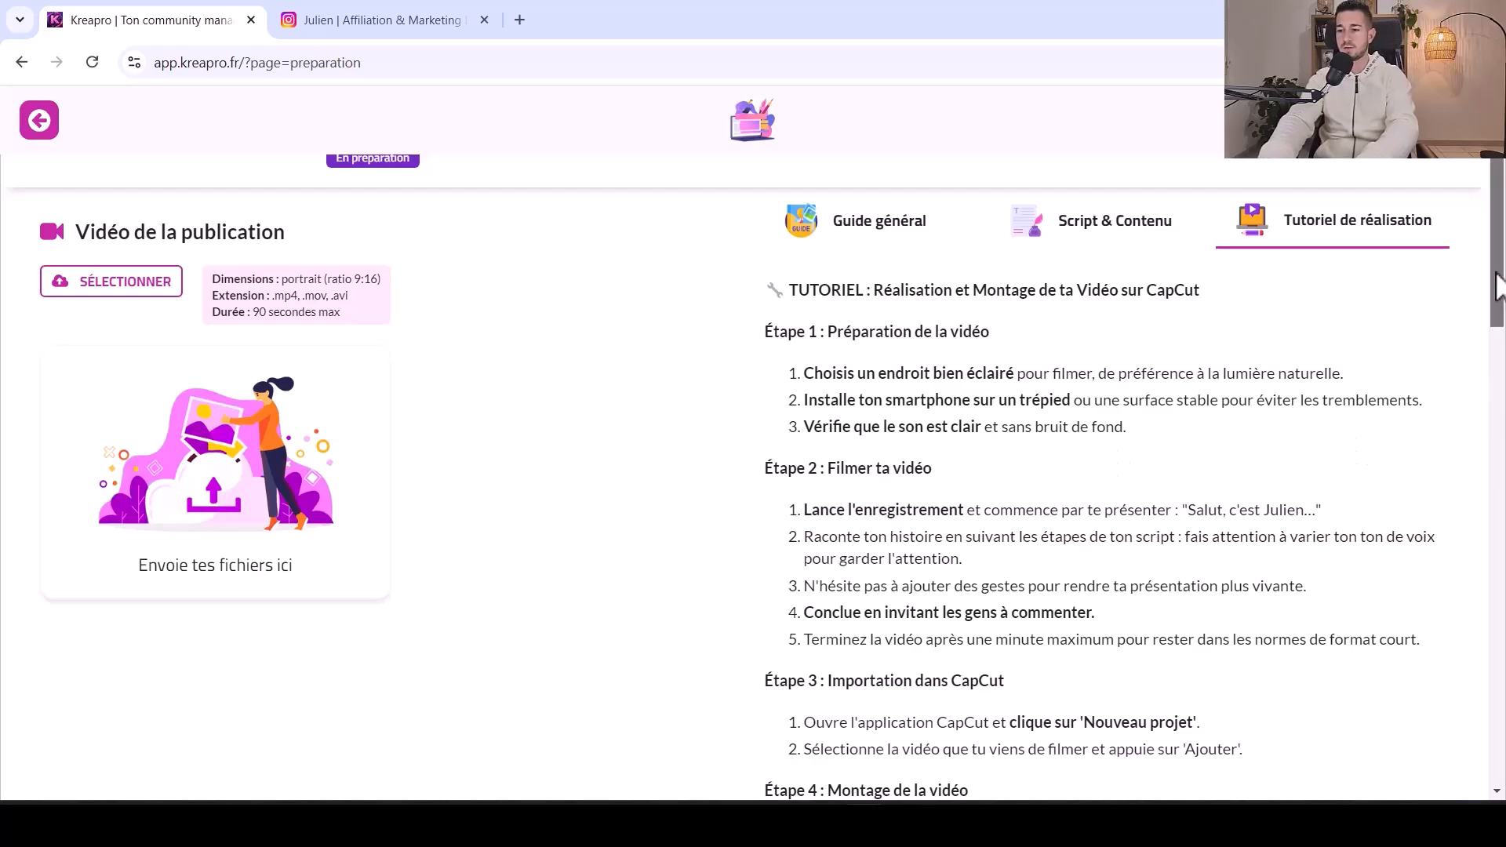
pyautogui.moveTo(1500, 302); pyautogui.dragTo(1501, 367)
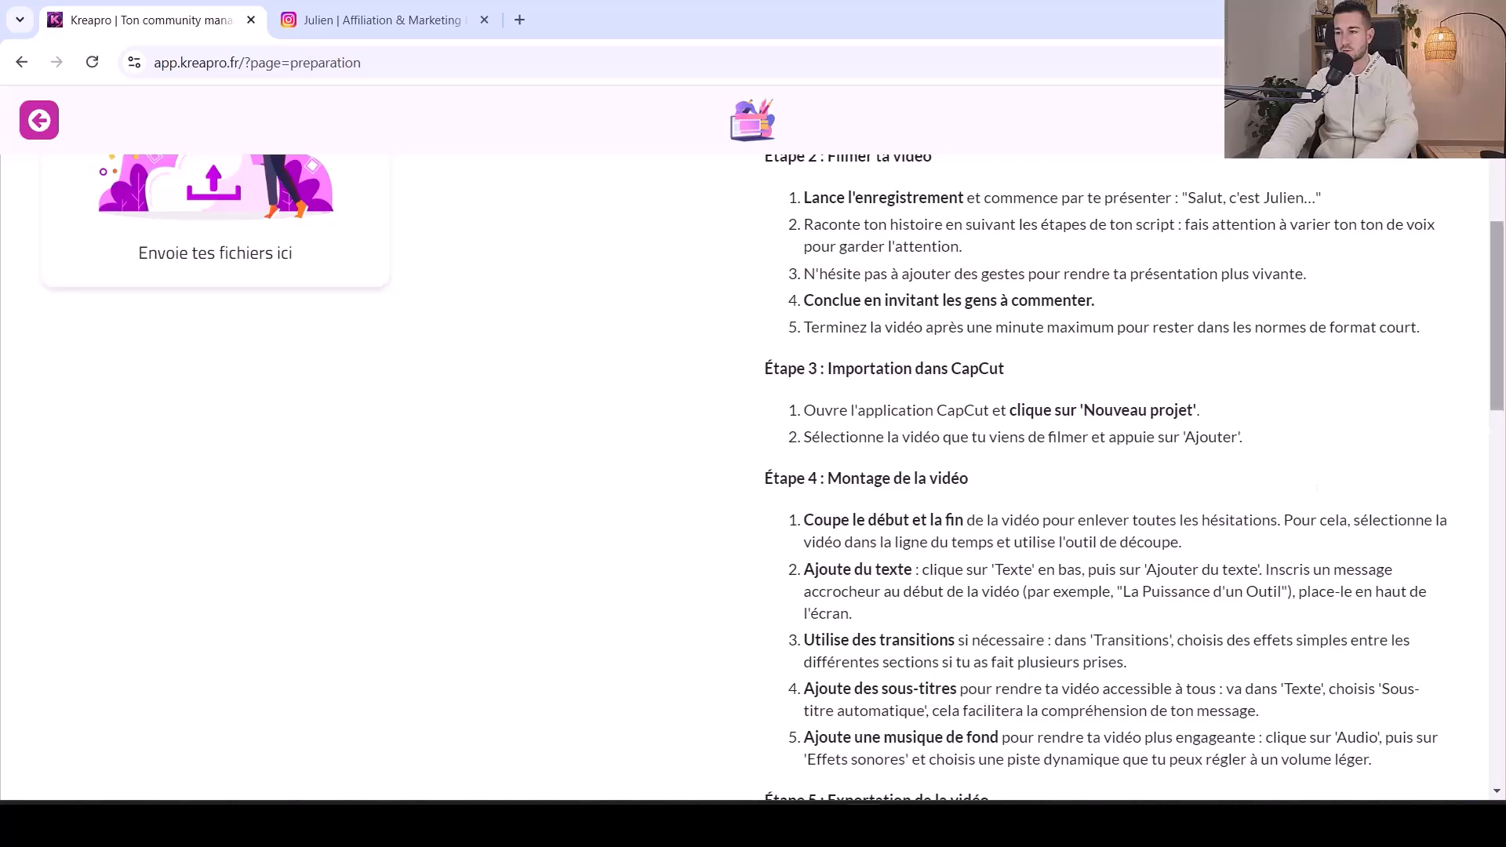
pyautogui.moveTo(1502, 353); pyautogui.dragTo(1500, 443)
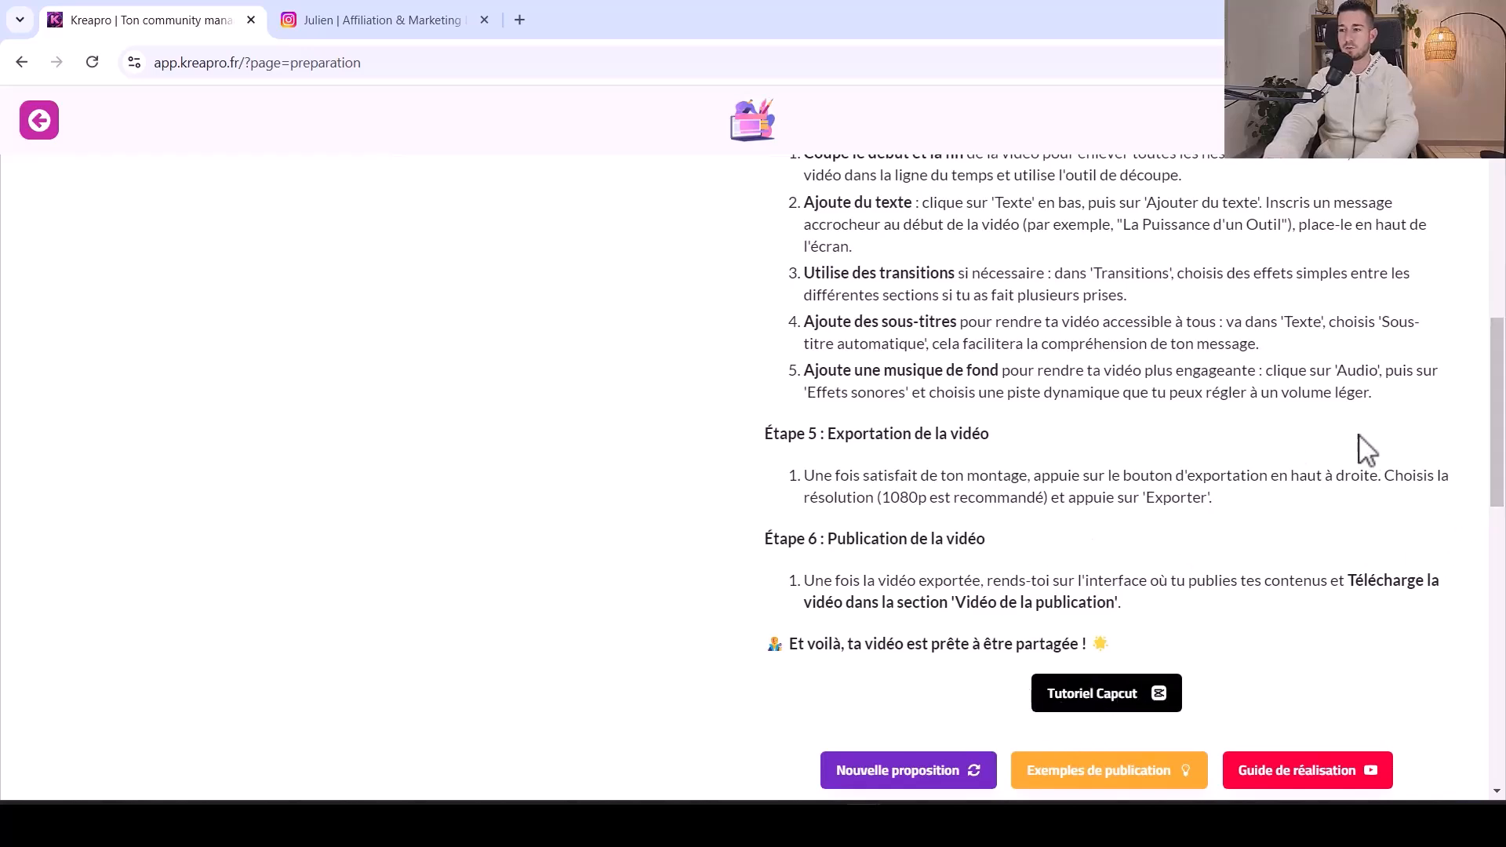
pyautogui.moveTo(1489, 452)
pyautogui.mouseDown()
pyautogui.moveTo(1481, 289)
pyautogui.moveTo(1499, 278)
pyautogui.moveTo(1492, 481)
pyautogui.mouseUp()
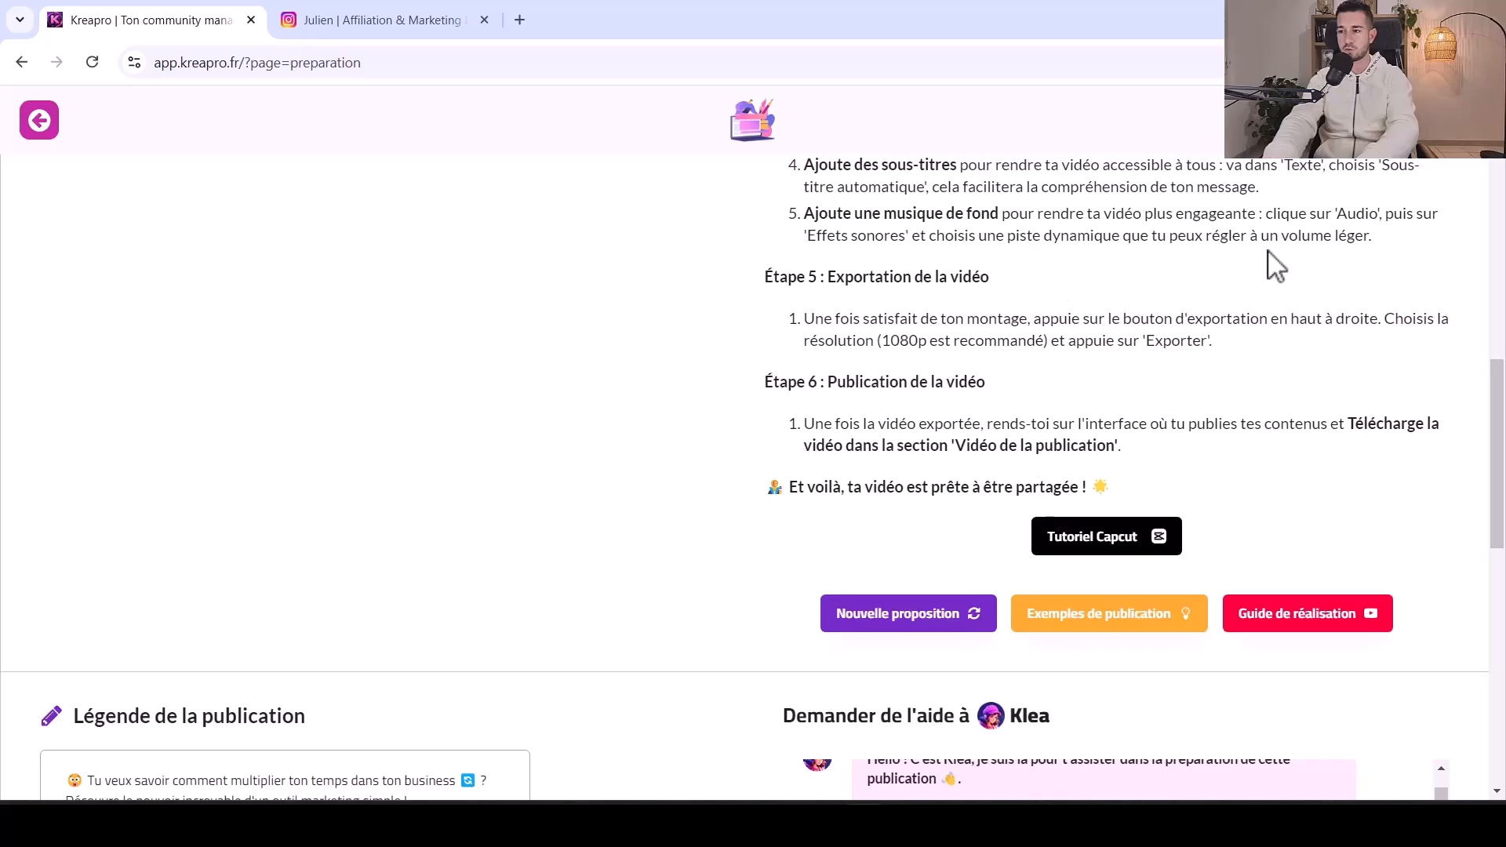
pyautogui.moveTo(1499, 451); pyautogui.dragTo(1500, 259)
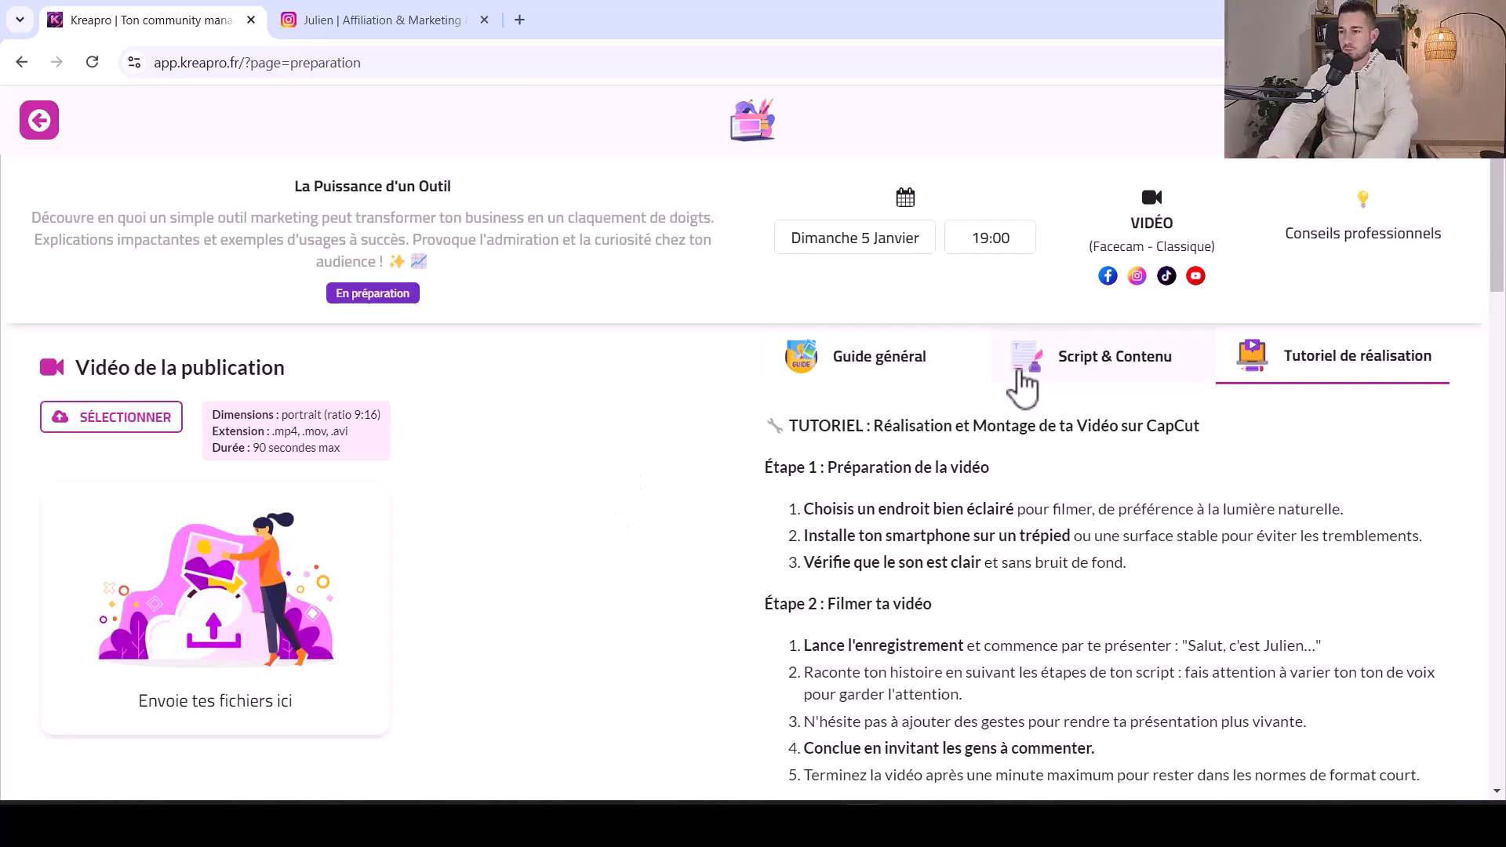
pyautogui.moveTo(1502, 221)
pyautogui.mouseDown()
pyautogui.moveTo(1502, 314)
pyautogui.moveTo(1501, 197)
pyautogui.moveTo(1501, 278)
pyautogui.moveTo(1498, 239)
pyautogui.mouseUp()
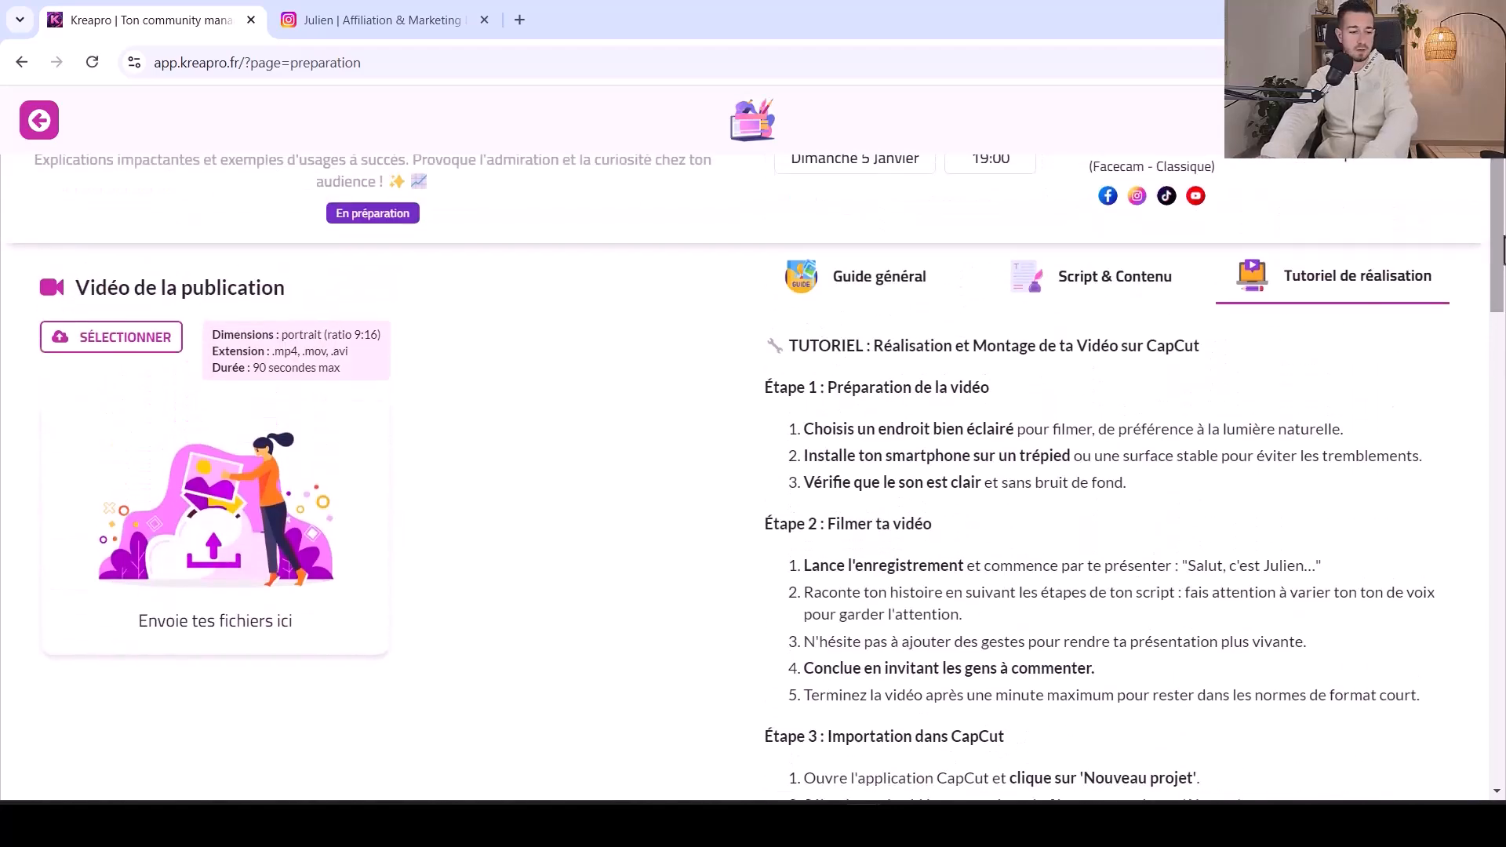
pyautogui.moveTo(1501, 251); pyautogui.dragTo(1479, 619)
pyautogui.click(133, 383)
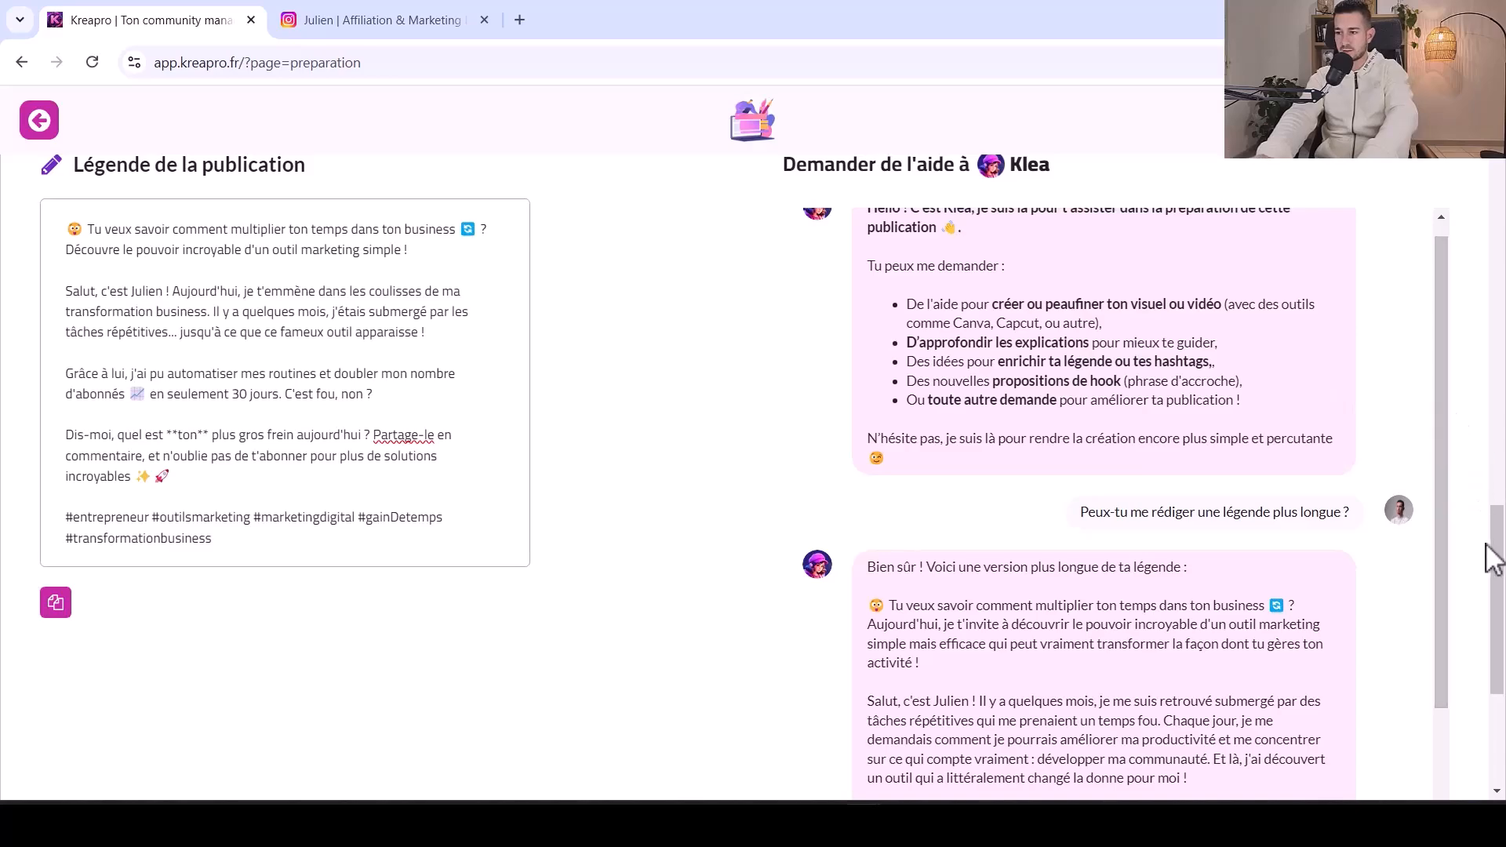
pyautogui.moveTo(1498, 569); pyautogui.dragTo(1498, 169)
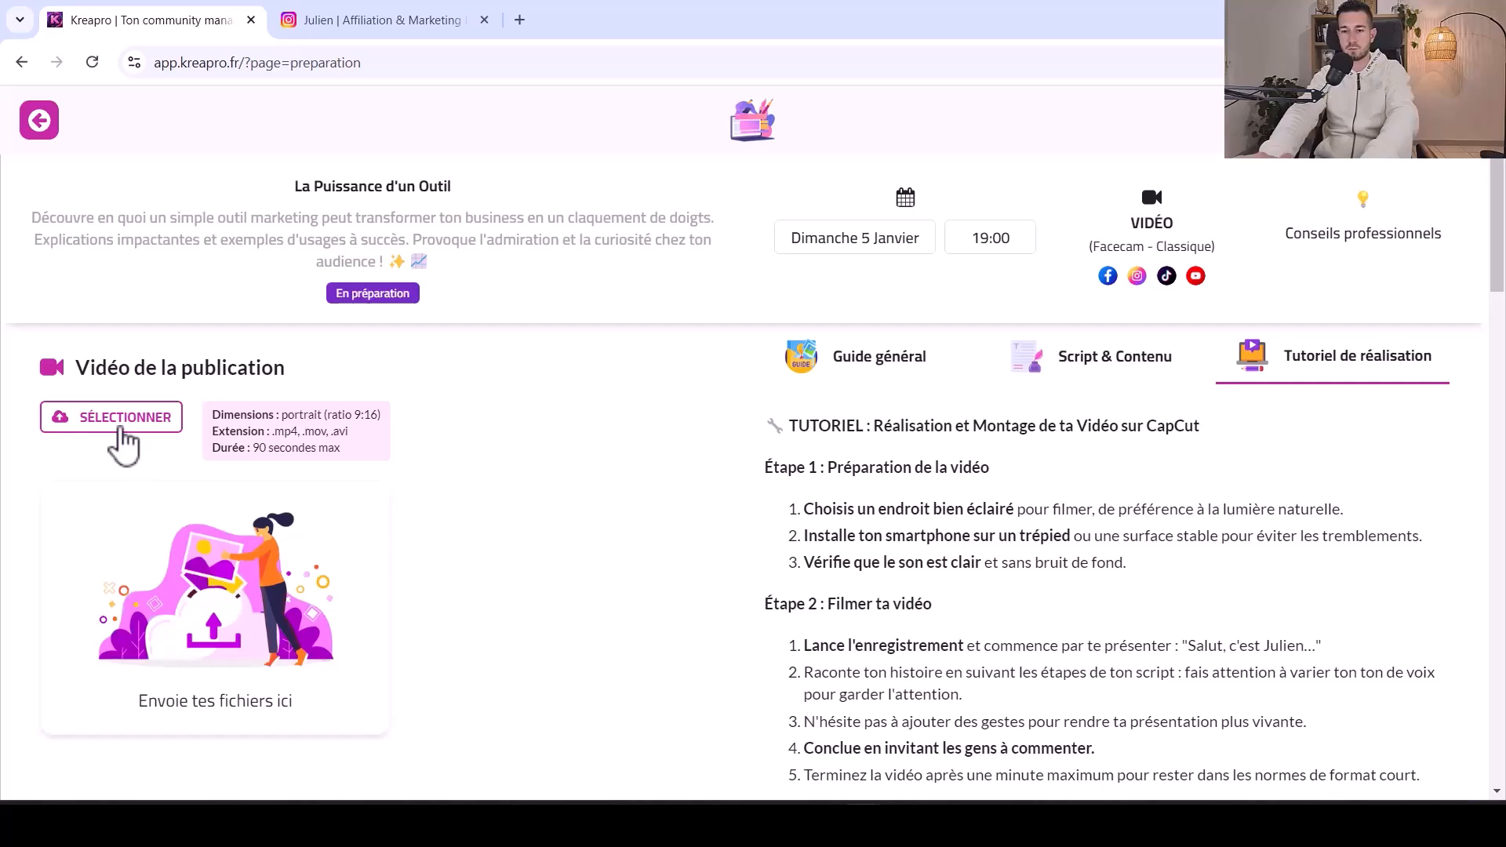
# Attach the 5:06 video from the Bureau folder under 'Vidéo de la publication'
pyautogui.click(119, 429)
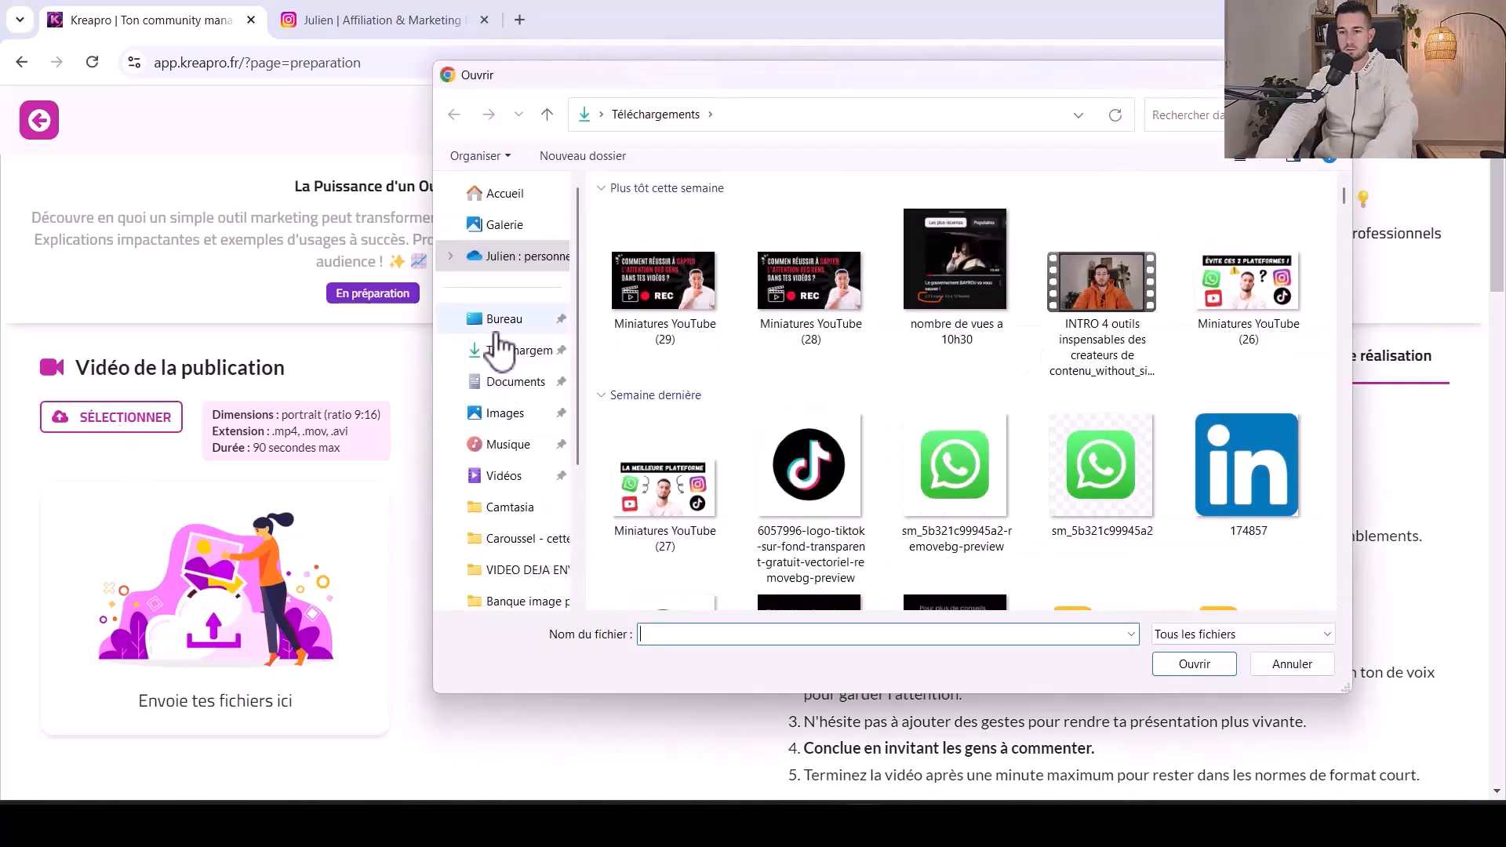
pyautogui.click(498, 320)
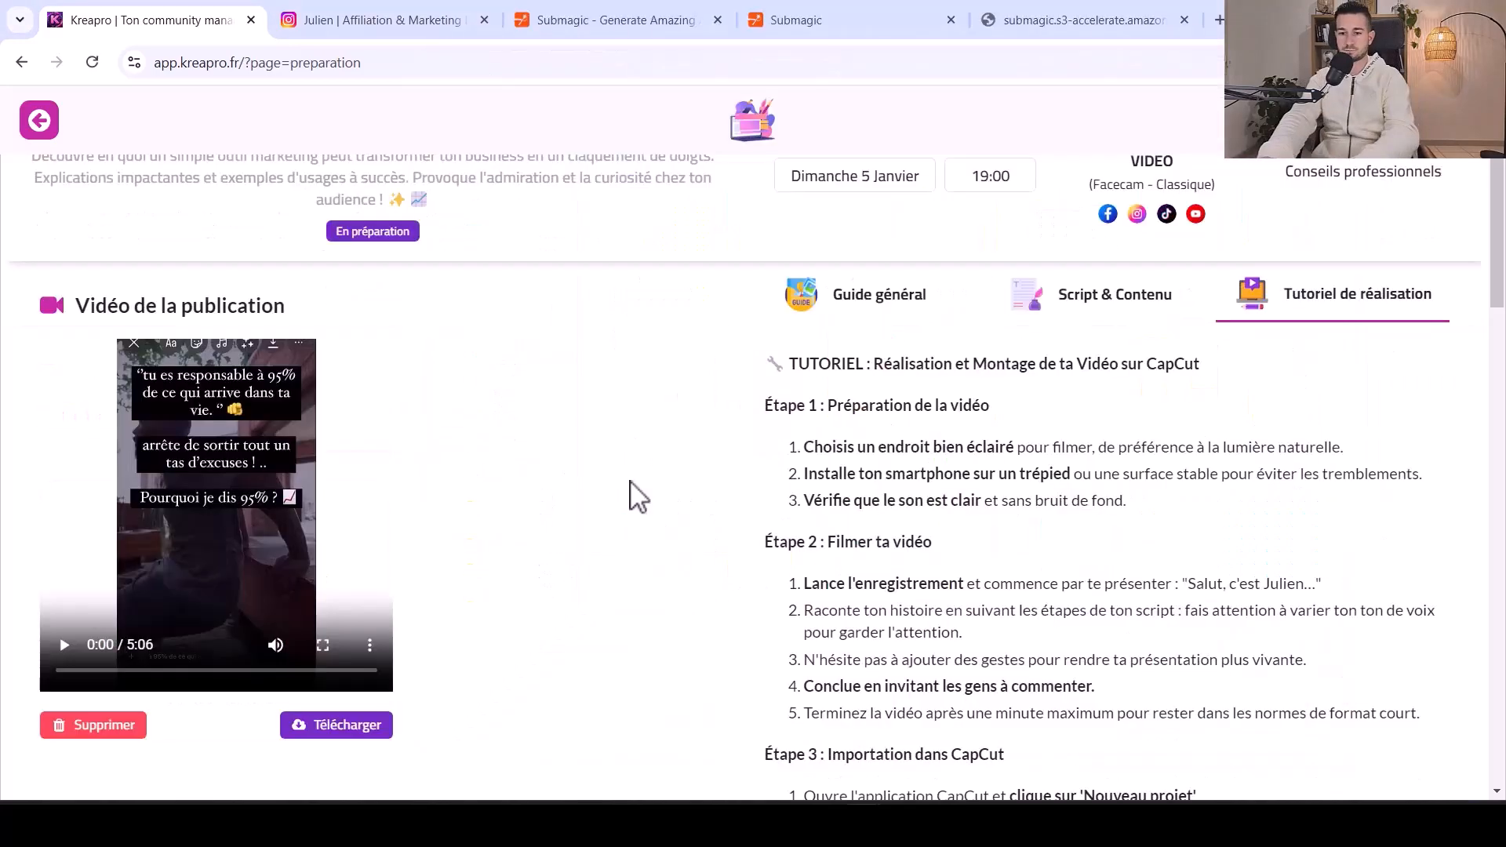
pyautogui.moveTo(1496, 278); pyautogui.dragTo(1479, 310)
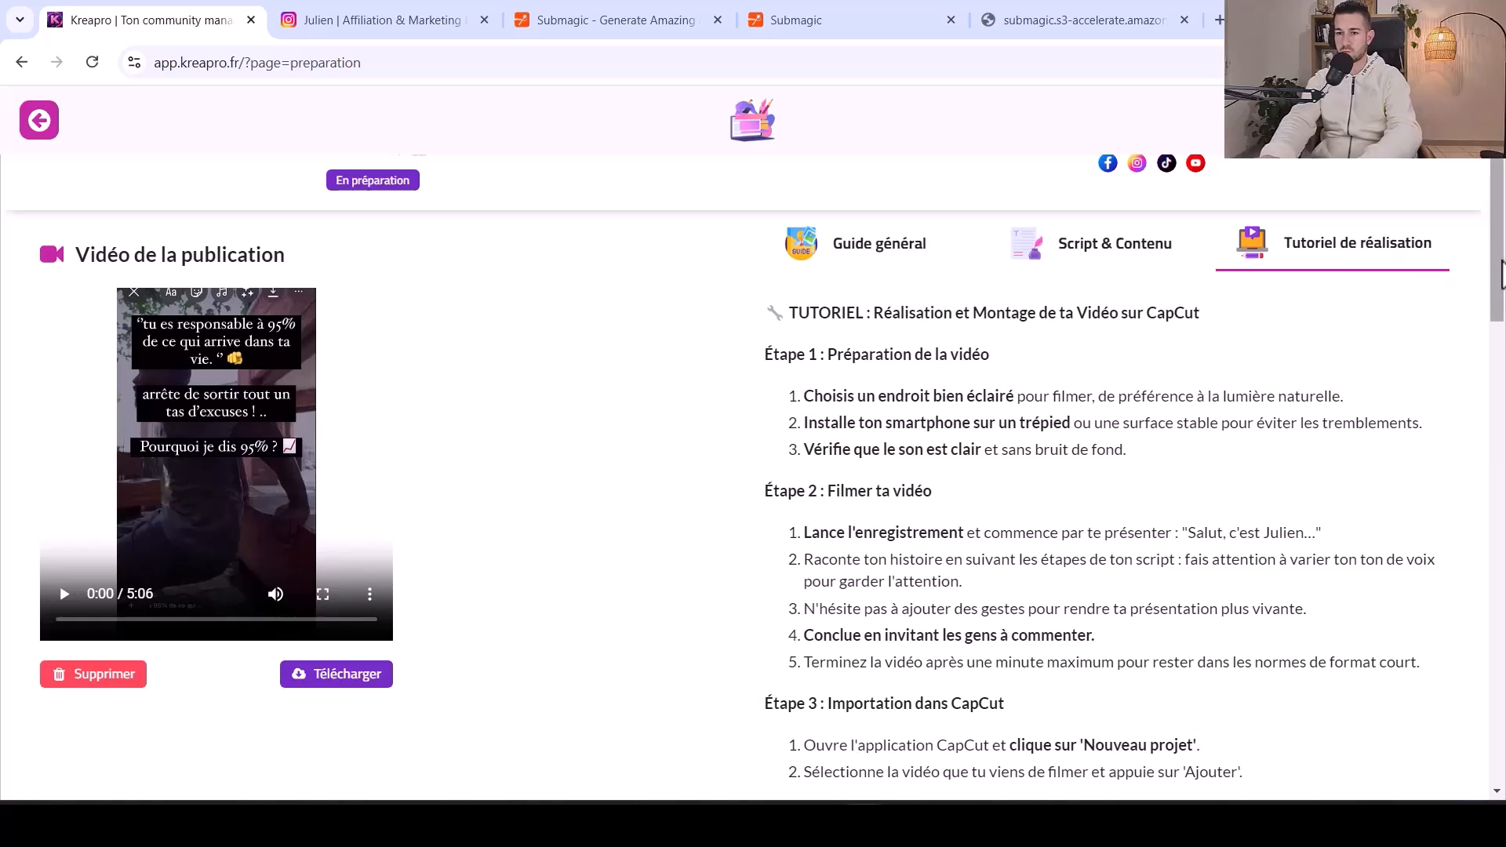
pyautogui.moveTo(1498, 267); pyautogui.dragTo(1501, 210)
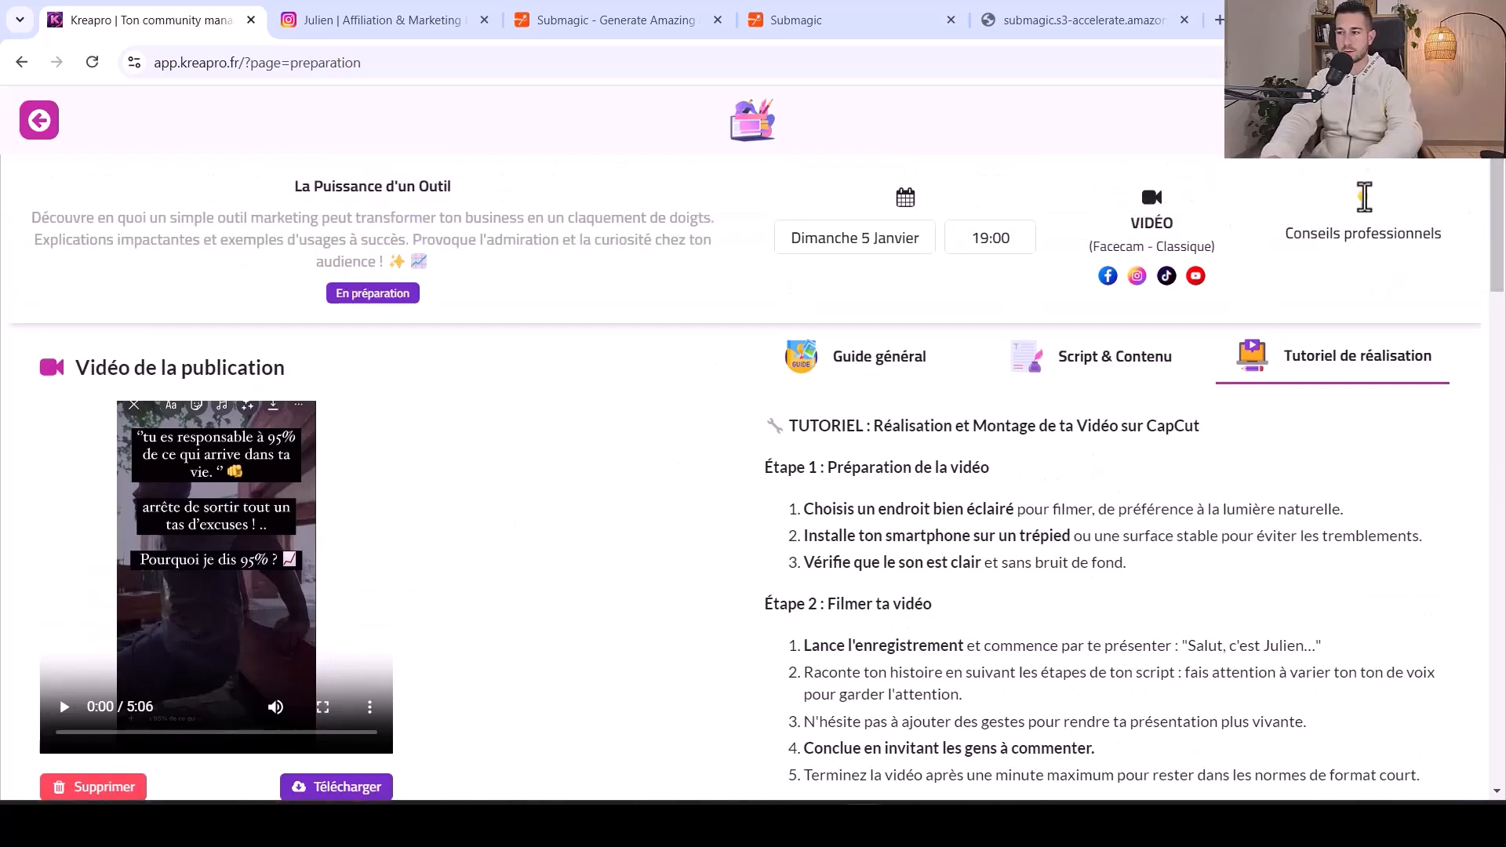
pyautogui.moveTo(1500, 231); pyautogui.dragTo(1059, 746)
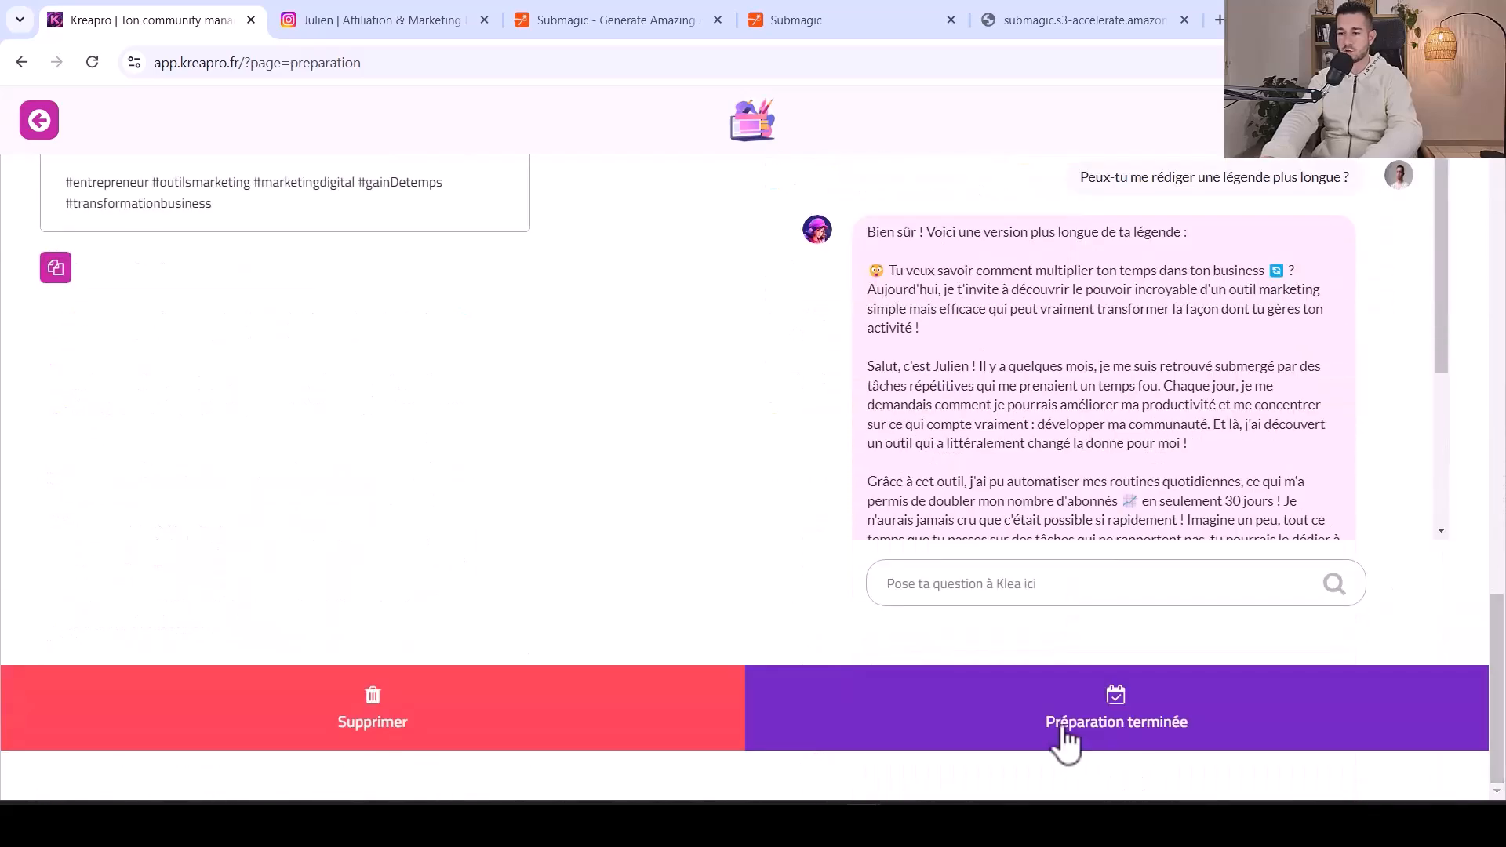
# Mark preparation finished and send the post to the planner as a 5 janv. 2025 19:00 draft
pyautogui.click(1169, 732)
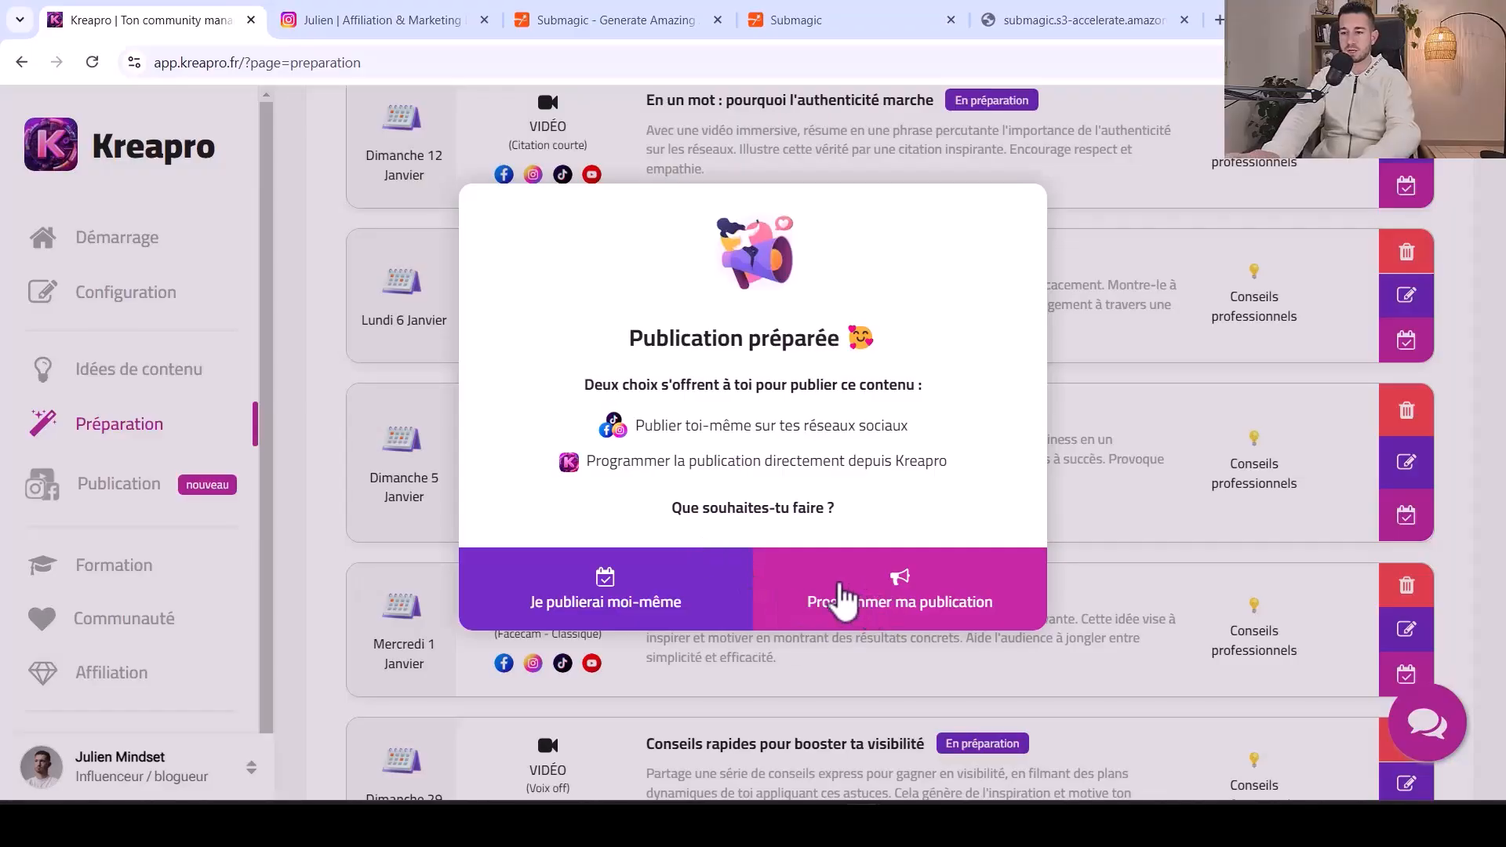
pyautogui.click(842, 600)
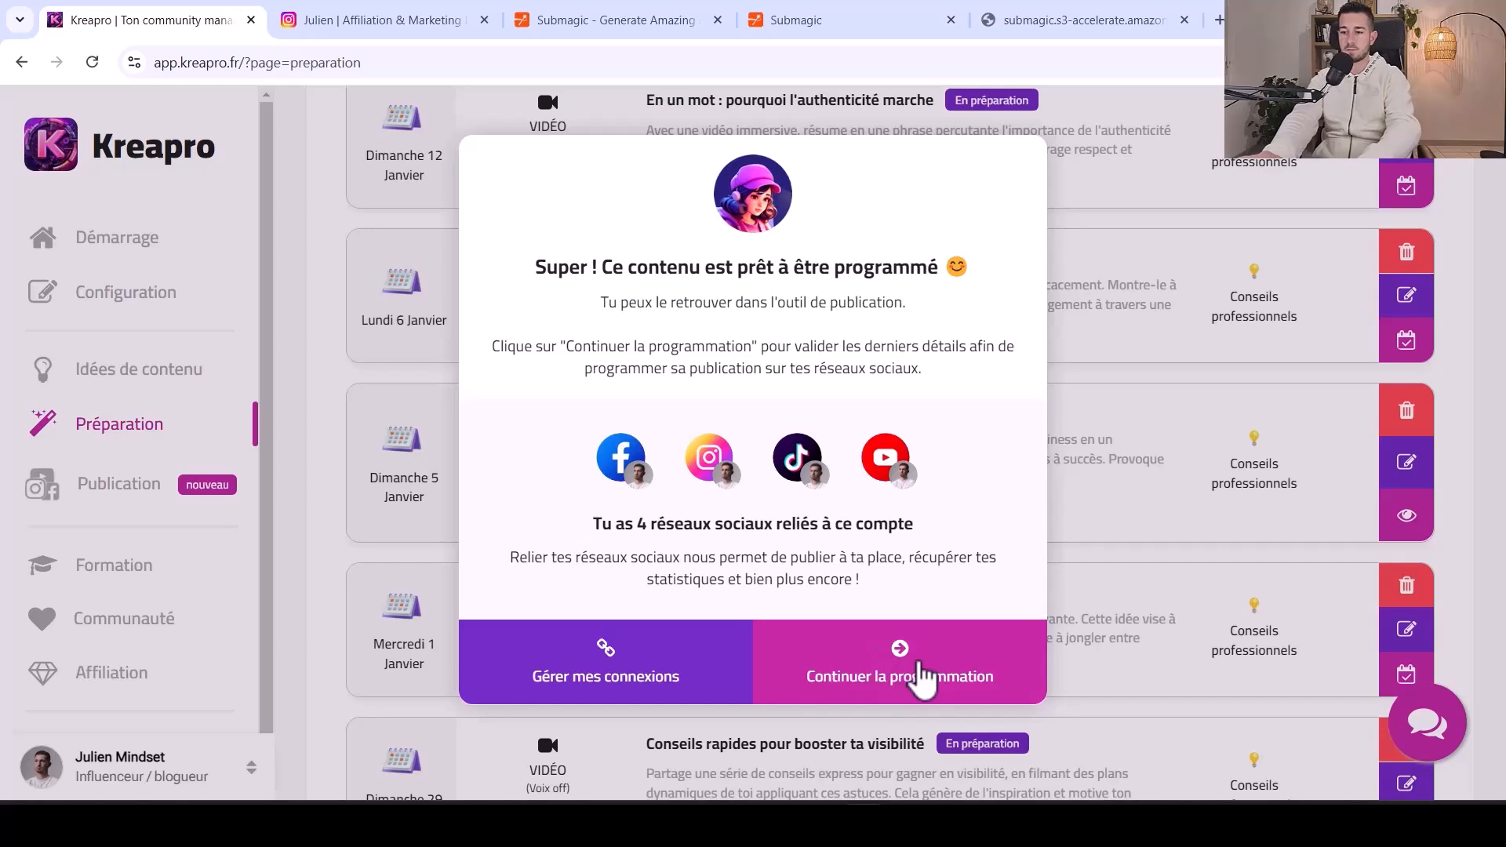
pyautogui.click(923, 676)
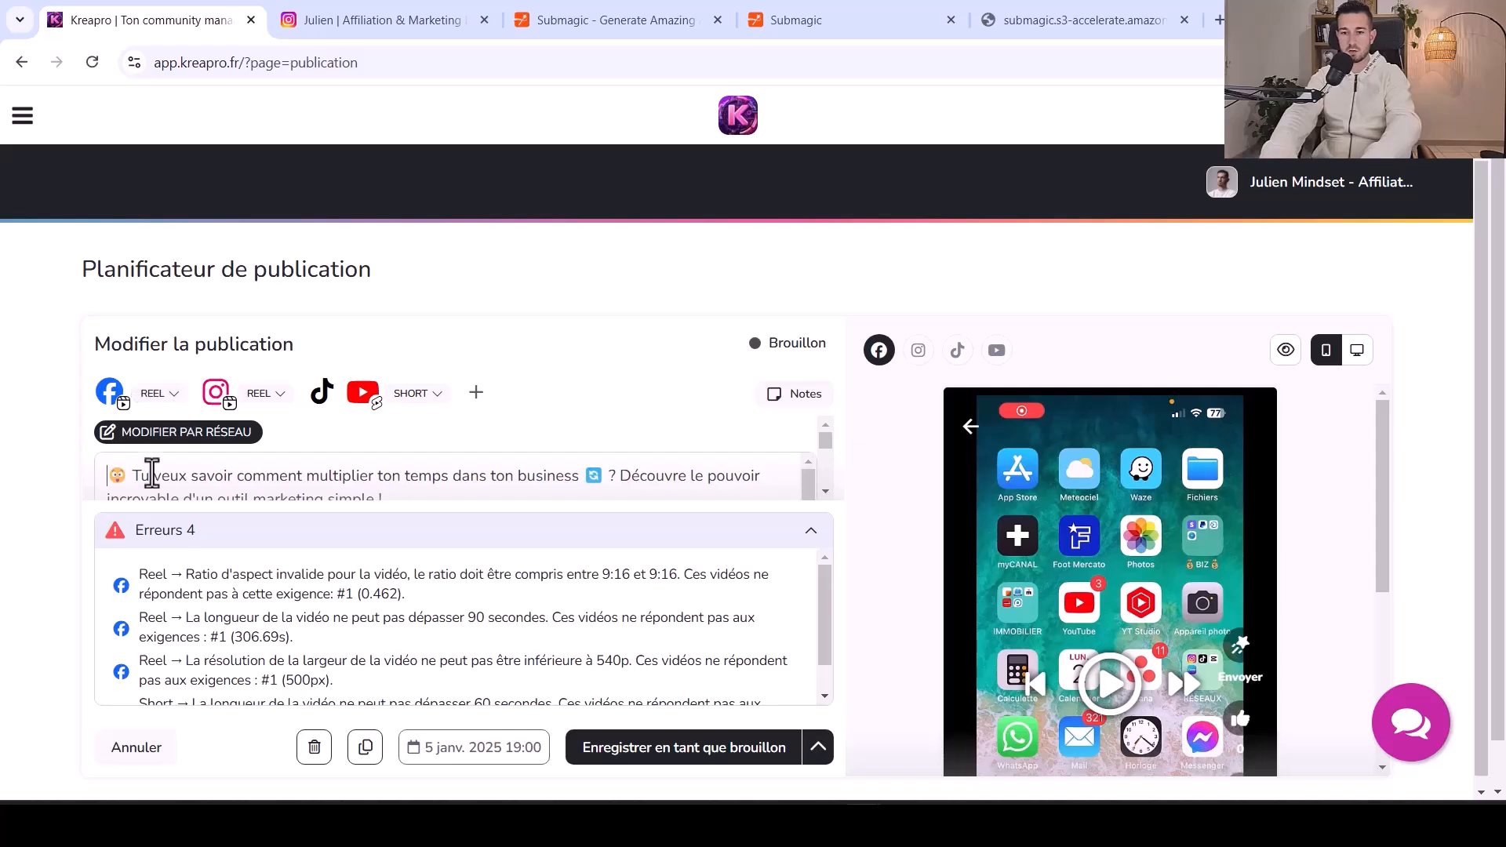
# Deselect Facebook and YouTube, leaving Instagram and TikTok as the post's networks
pyautogui.click(115, 402)
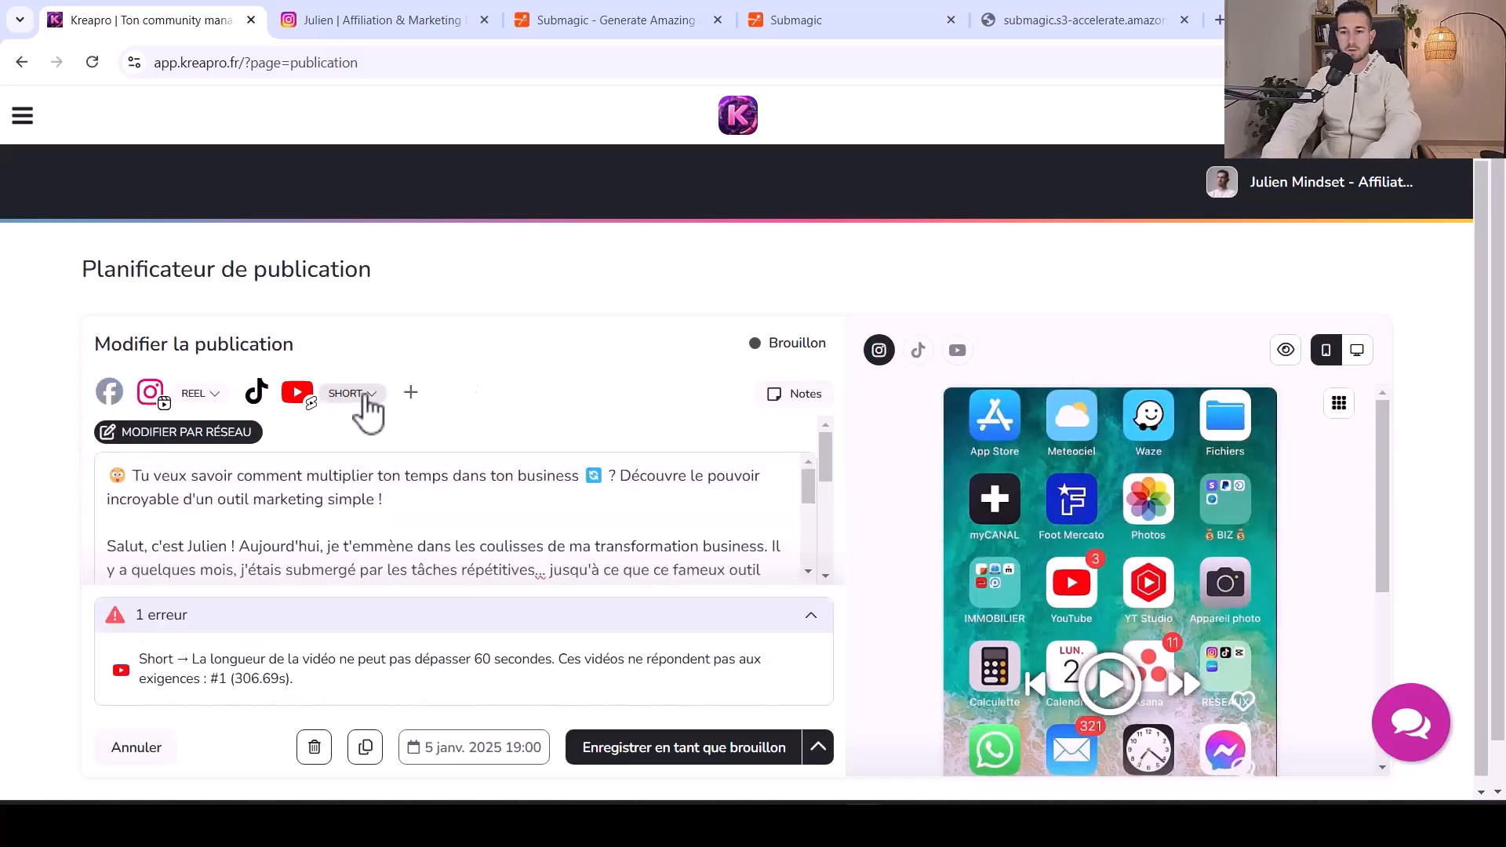
pyautogui.click(298, 395)
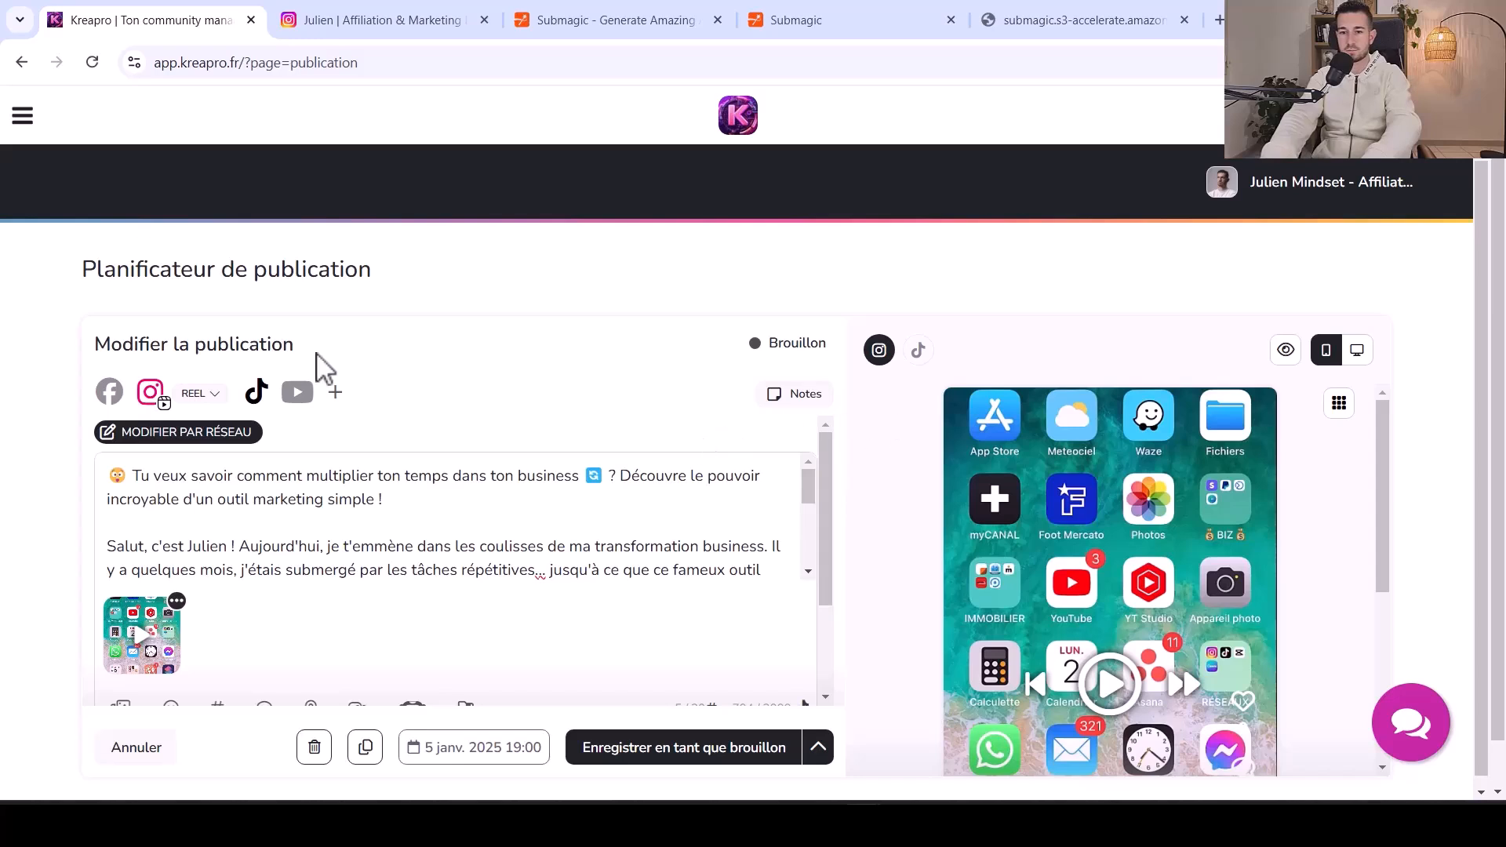
pyautogui.click(912, 355)
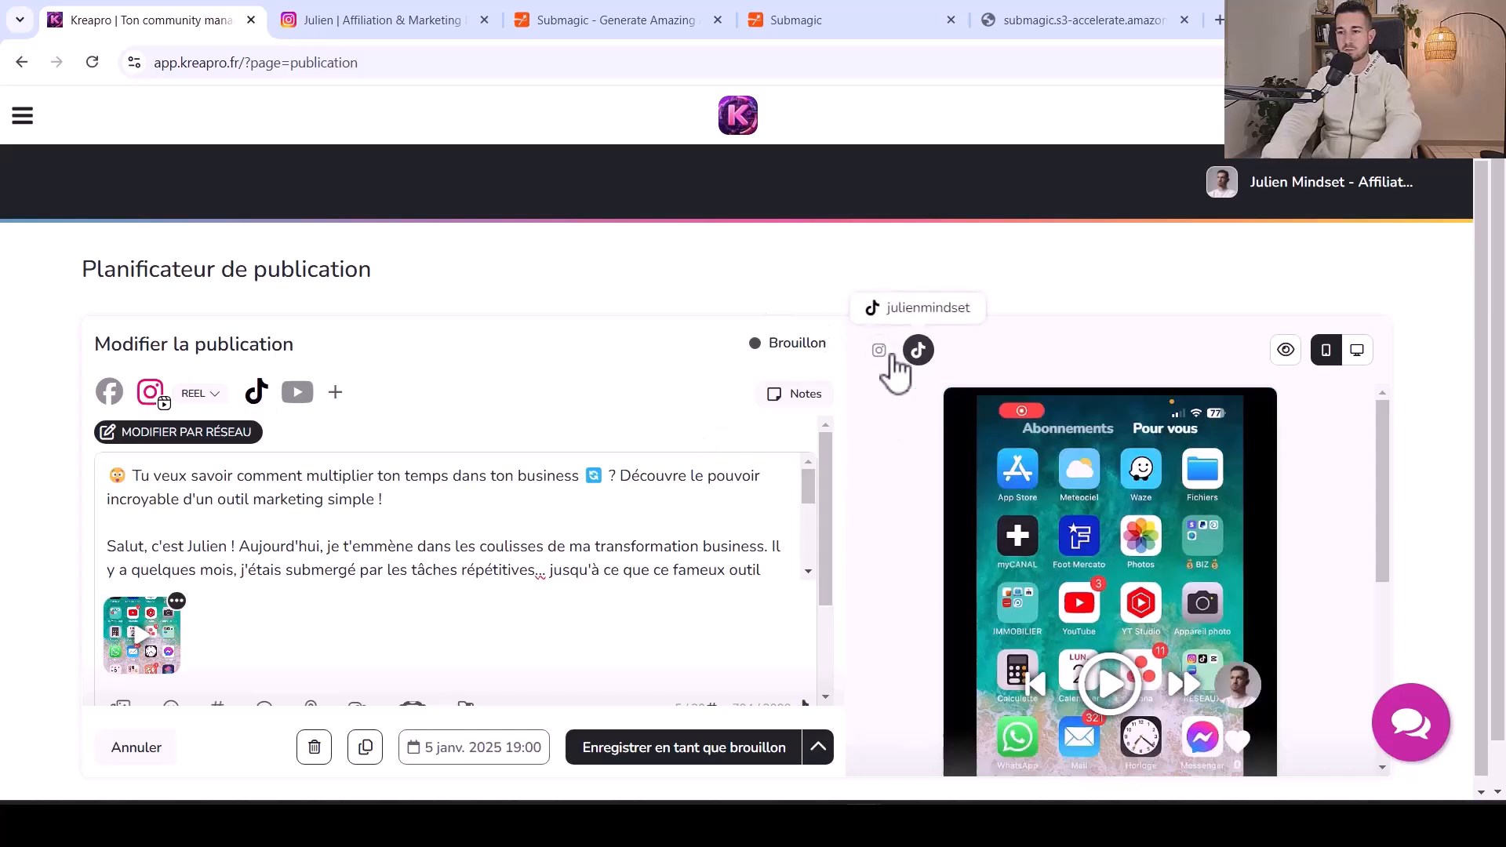
pyautogui.click(880, 351)
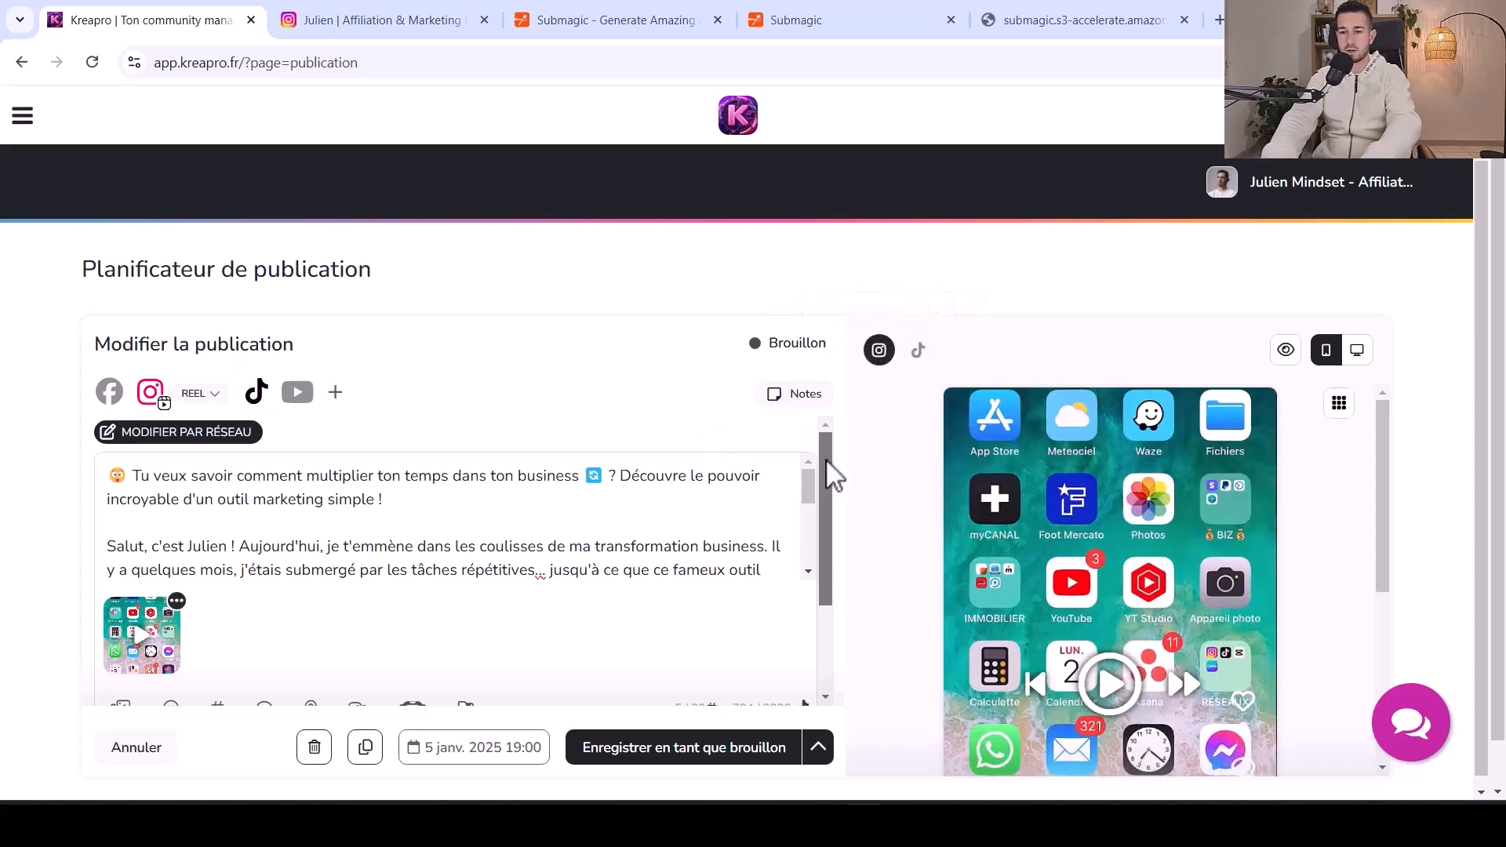
# Review the caption and the Instagram preview in desktop and mobile layouts
pyautogui.moveTo(100, 477); pyautogui.dragTo(598, 528)
pyautogui.click(598, 528)
pyautogui.moveTo(816, 569); pyautogui.dragTo(797, 471)
pyautogui.scroll(-2, 827, 480)
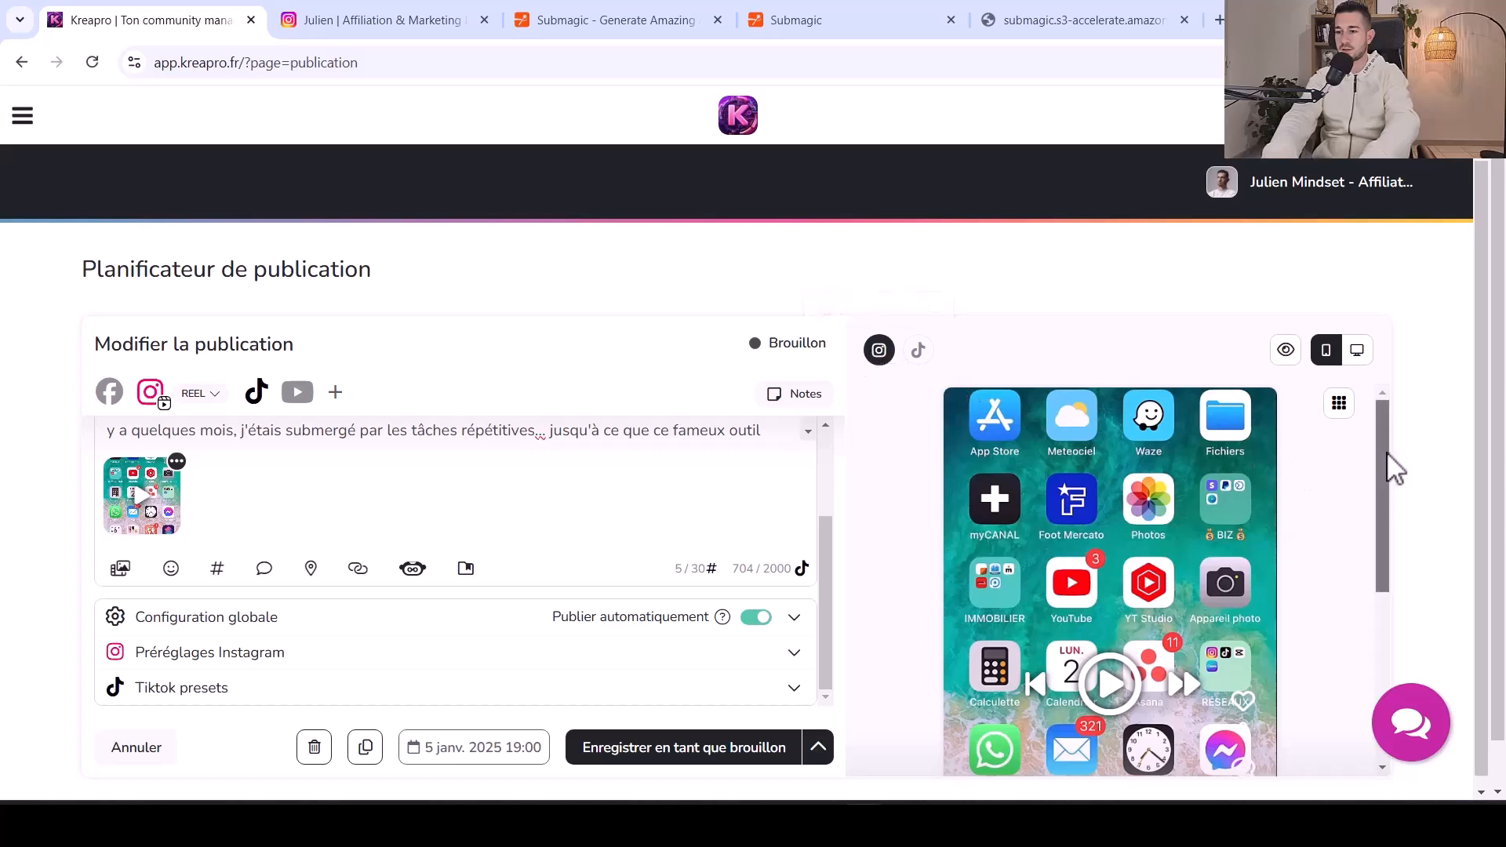
pyautogui.moveTo(1379, 462); pyautogui.dragTo(1382, 668)
pyautogui.moveTo(1389, 598); pyautogui.dragTo(1381, 397)
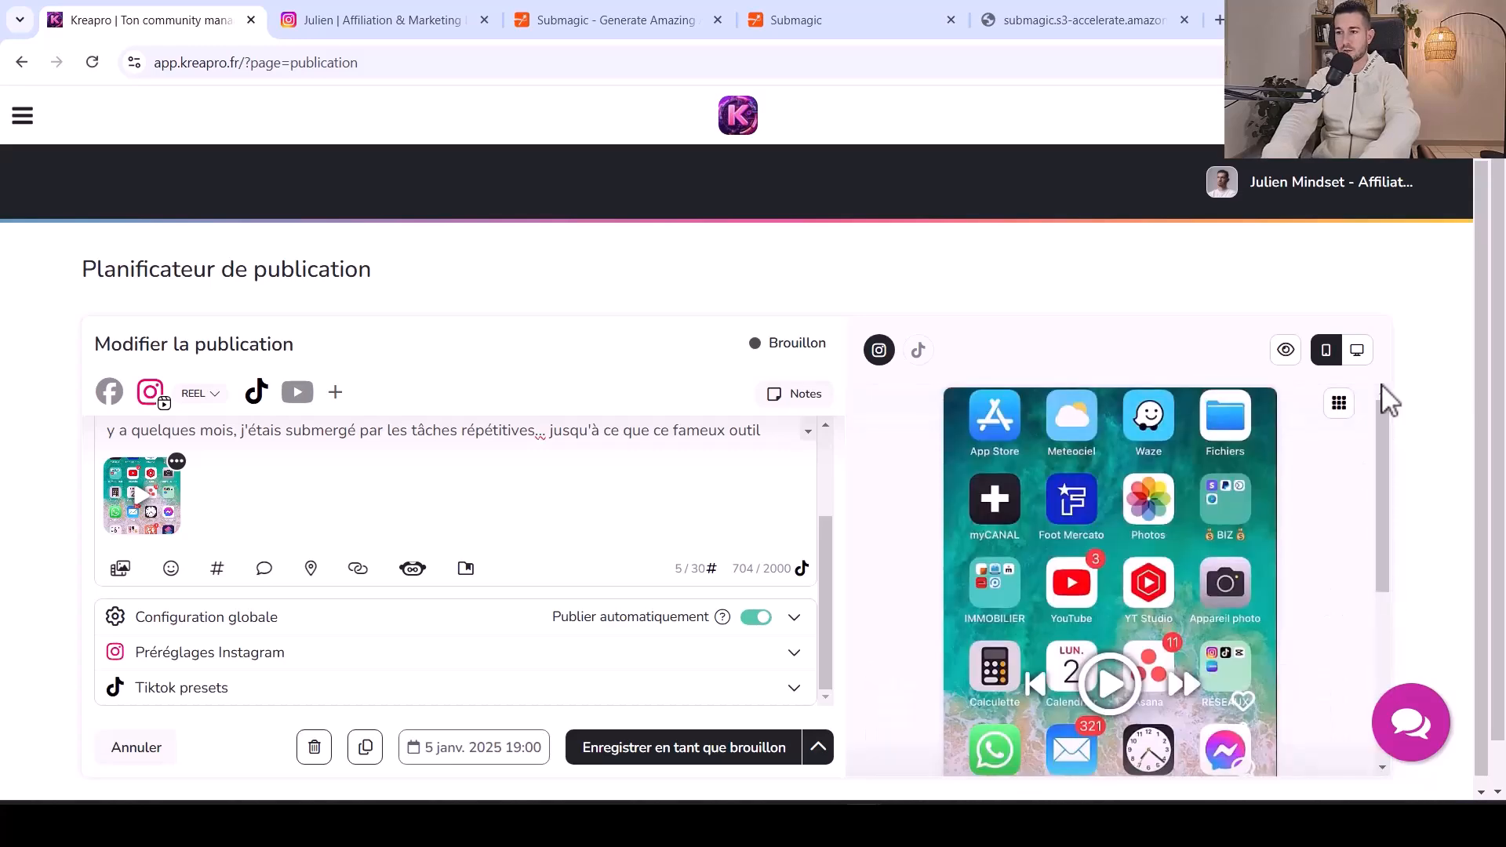
pyautogui.click(1367, 355)
pyautogui.moveTo(1377, 453); pyautogui.dragTo(1381, 392)
pyautogui.click(1326, 351)
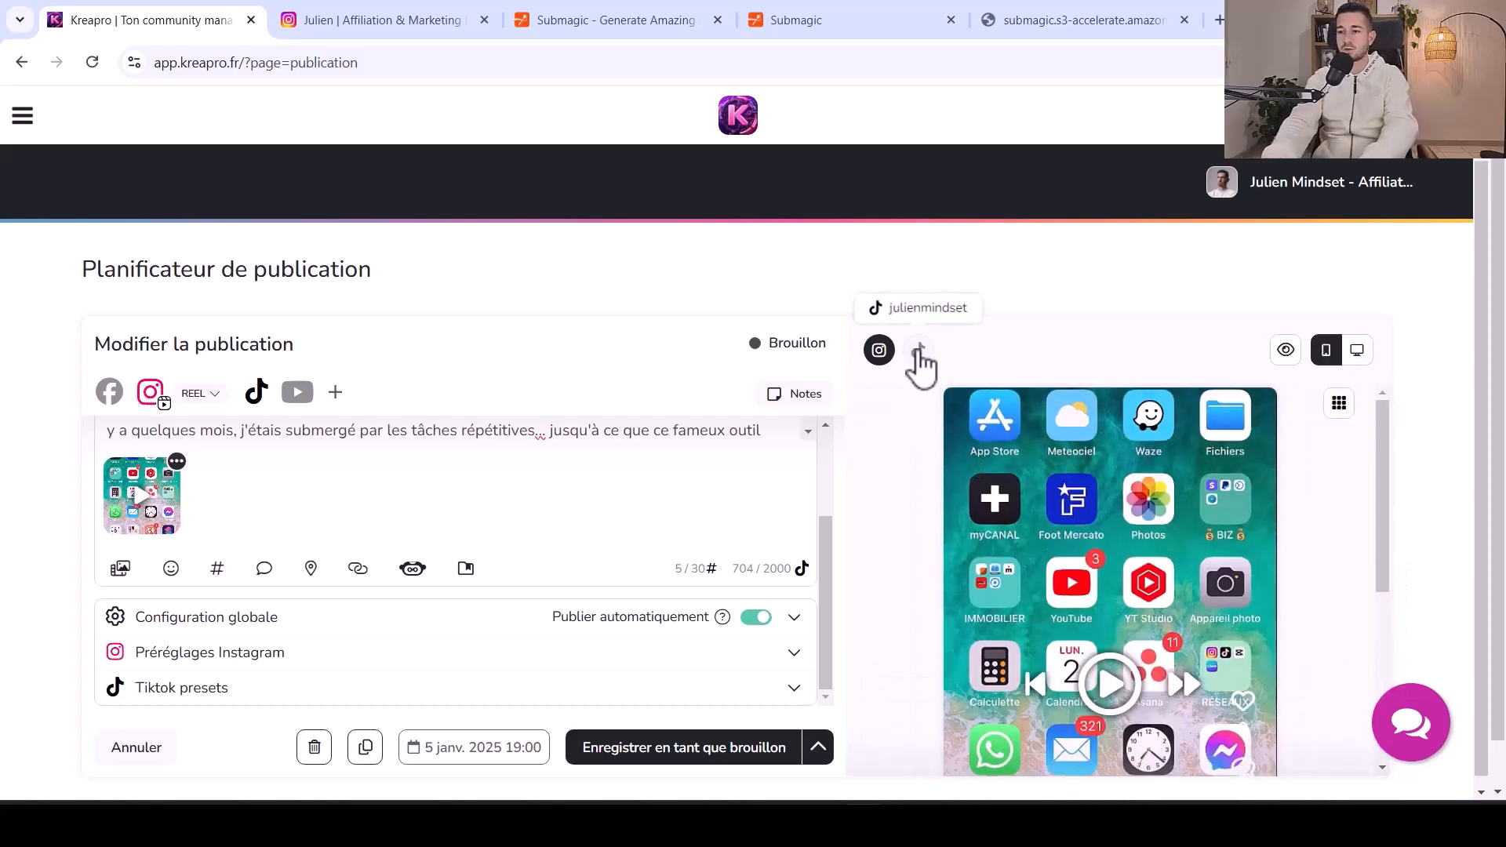
# Compare the TikTok and Instagram previews, then bring up the save options
pyautogui.click(920, 353)
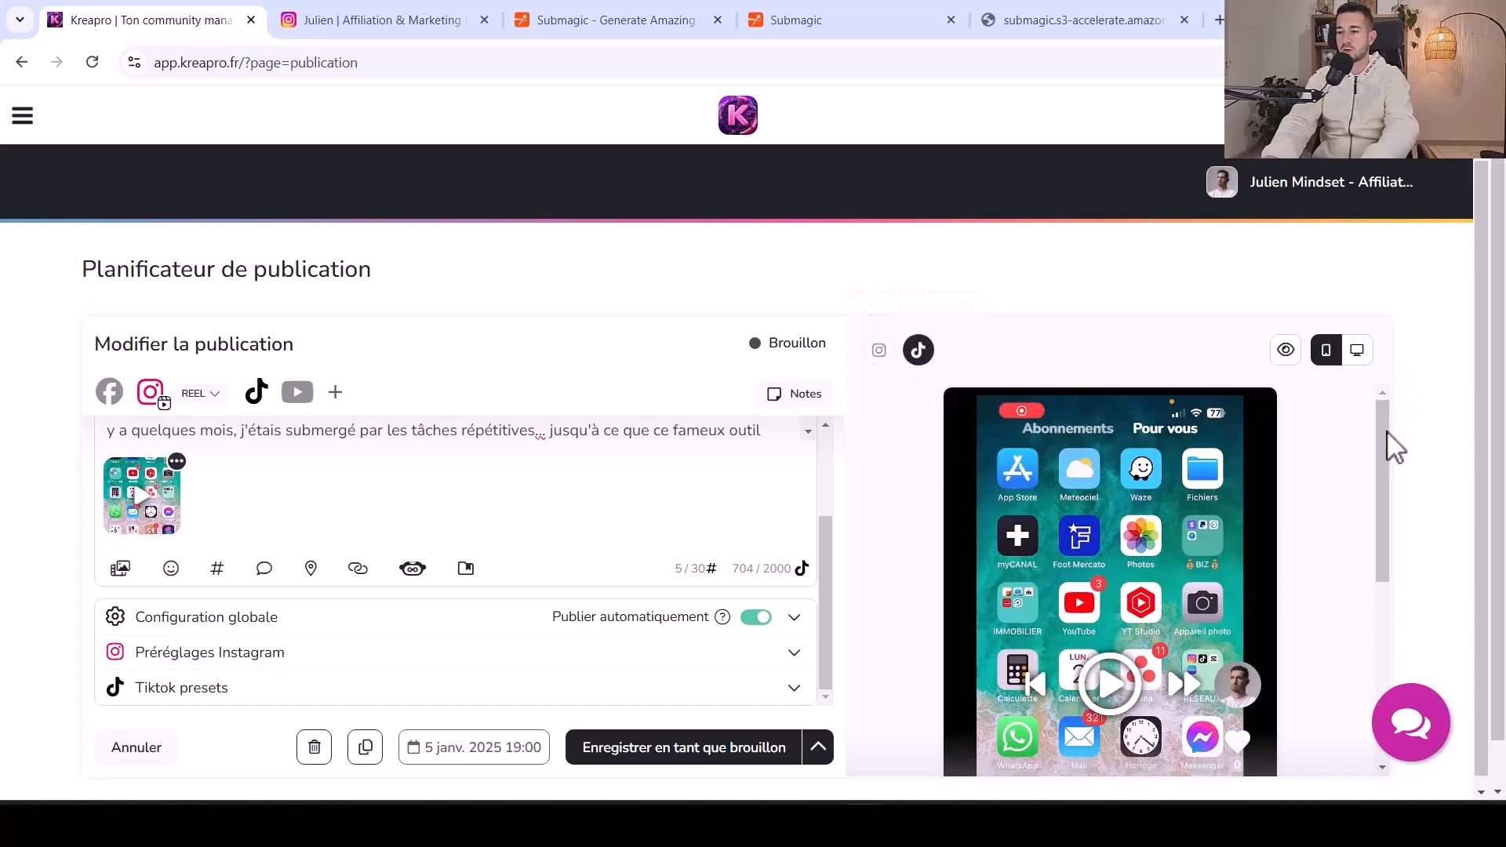
pyautogui.moveTo(1381, 440); pyautogui.dragTo(1358, 397)
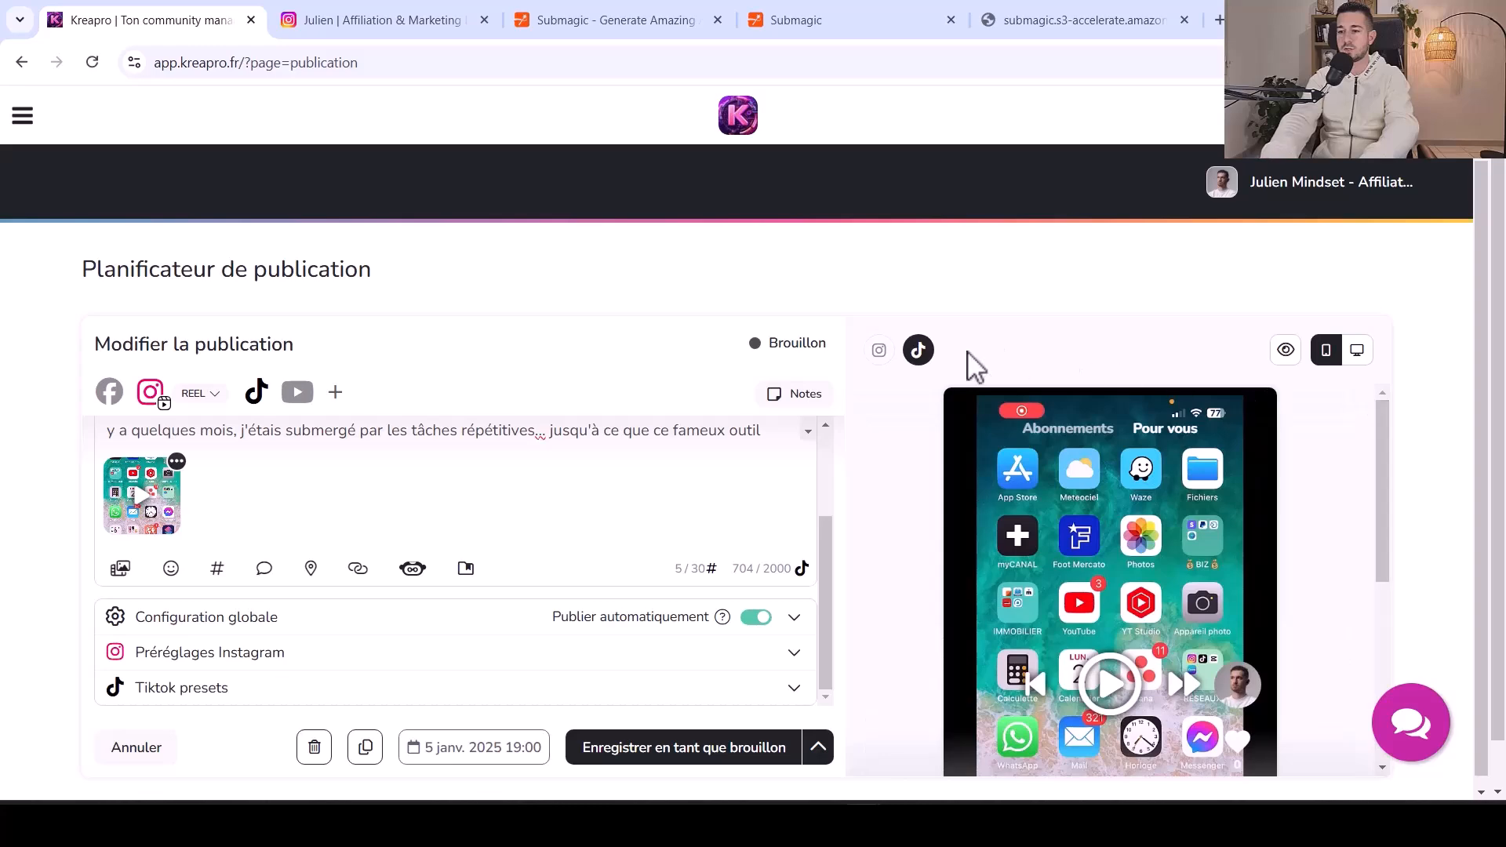
pyautogui.click(880, 355)
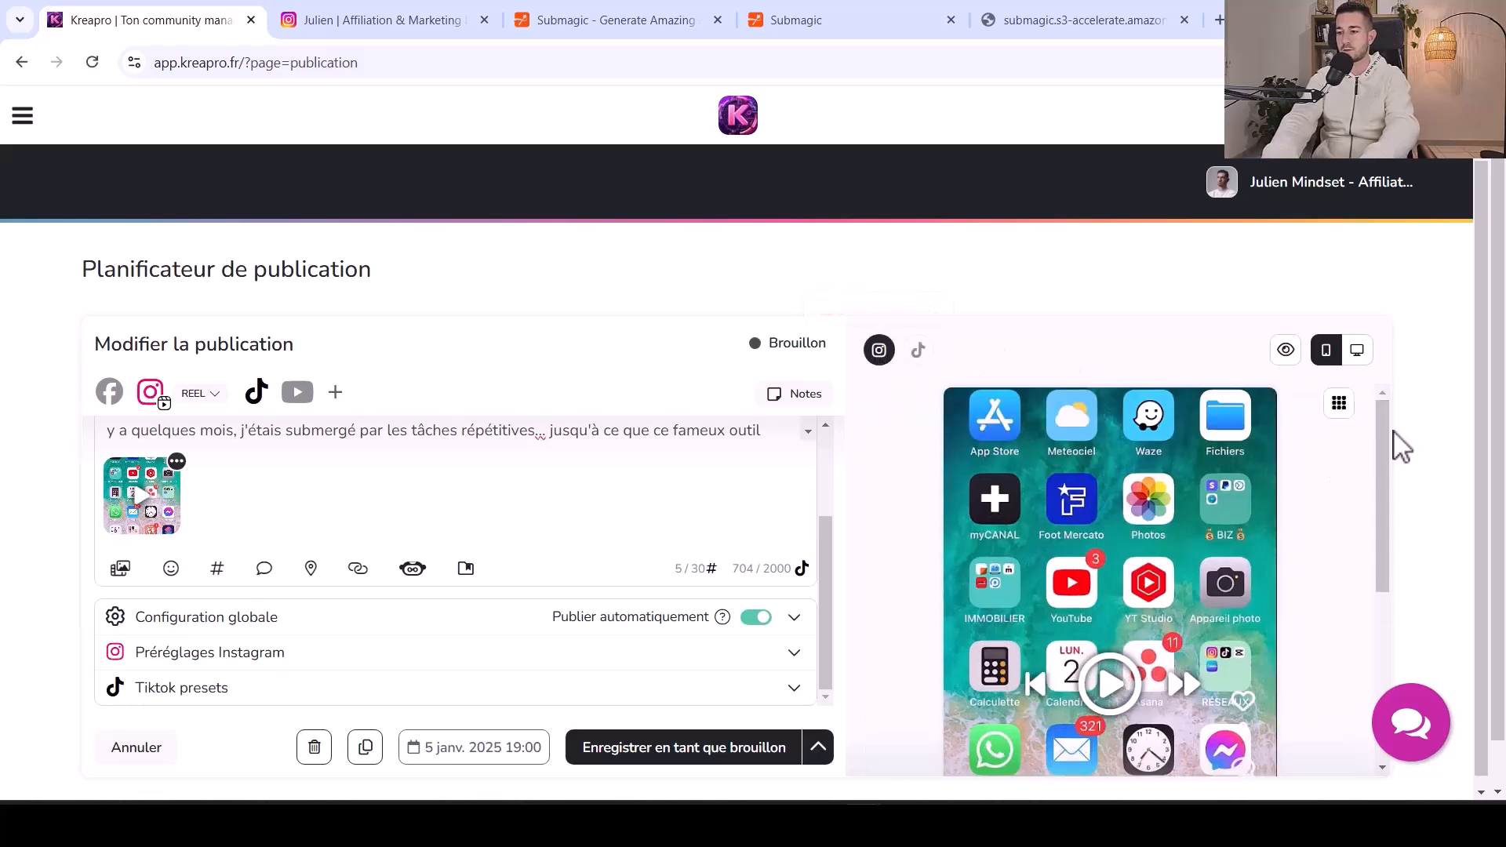
pyautogui.moveTo(1389, 447); pyautogui.dragTo(1404, 401)
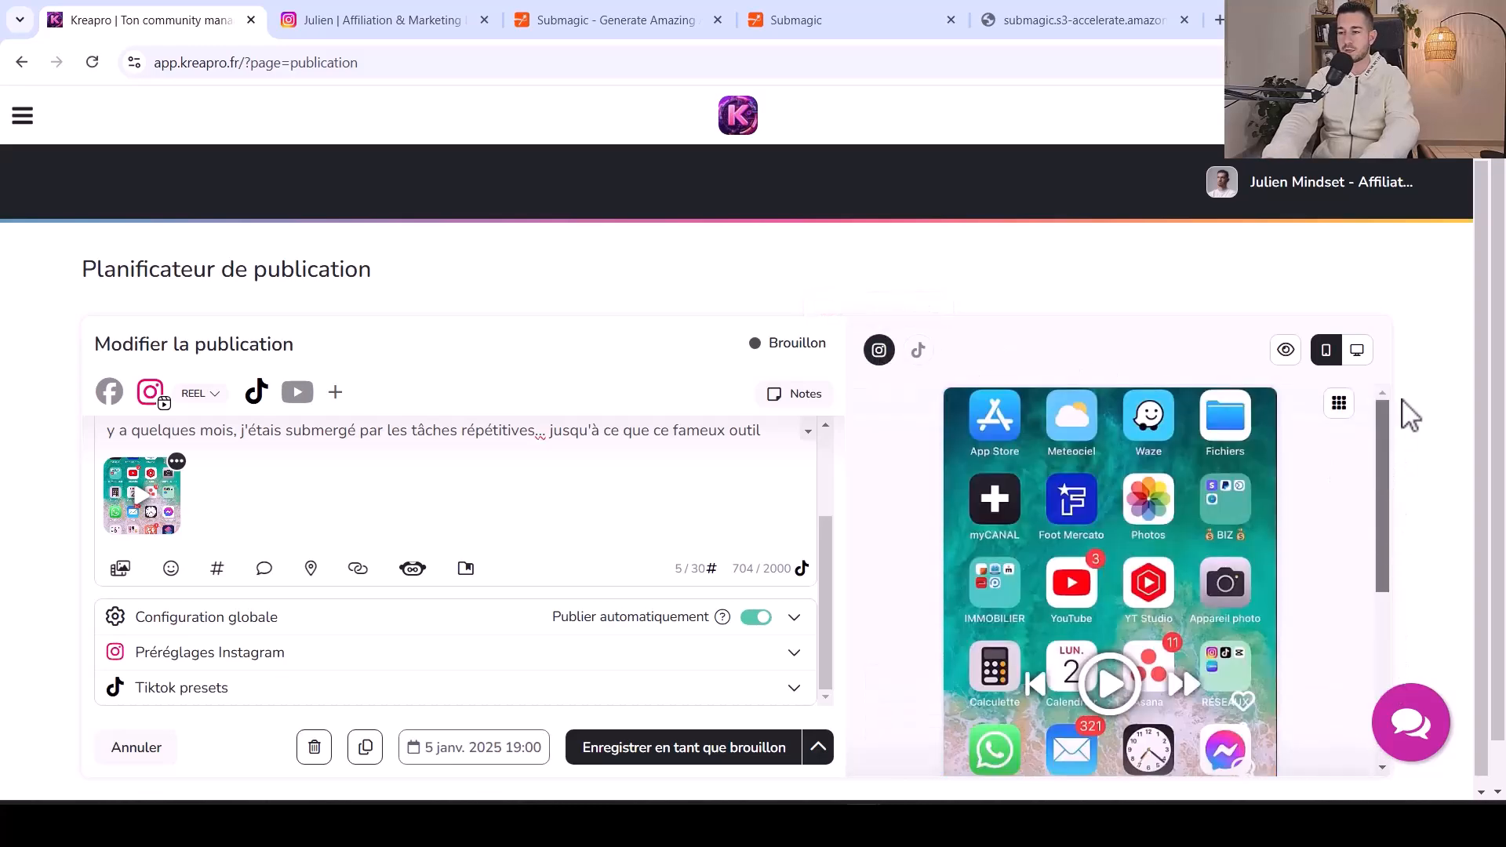
pyautogui.moveTo(1482, 327); pyautogui.dragTo(1486, 434)
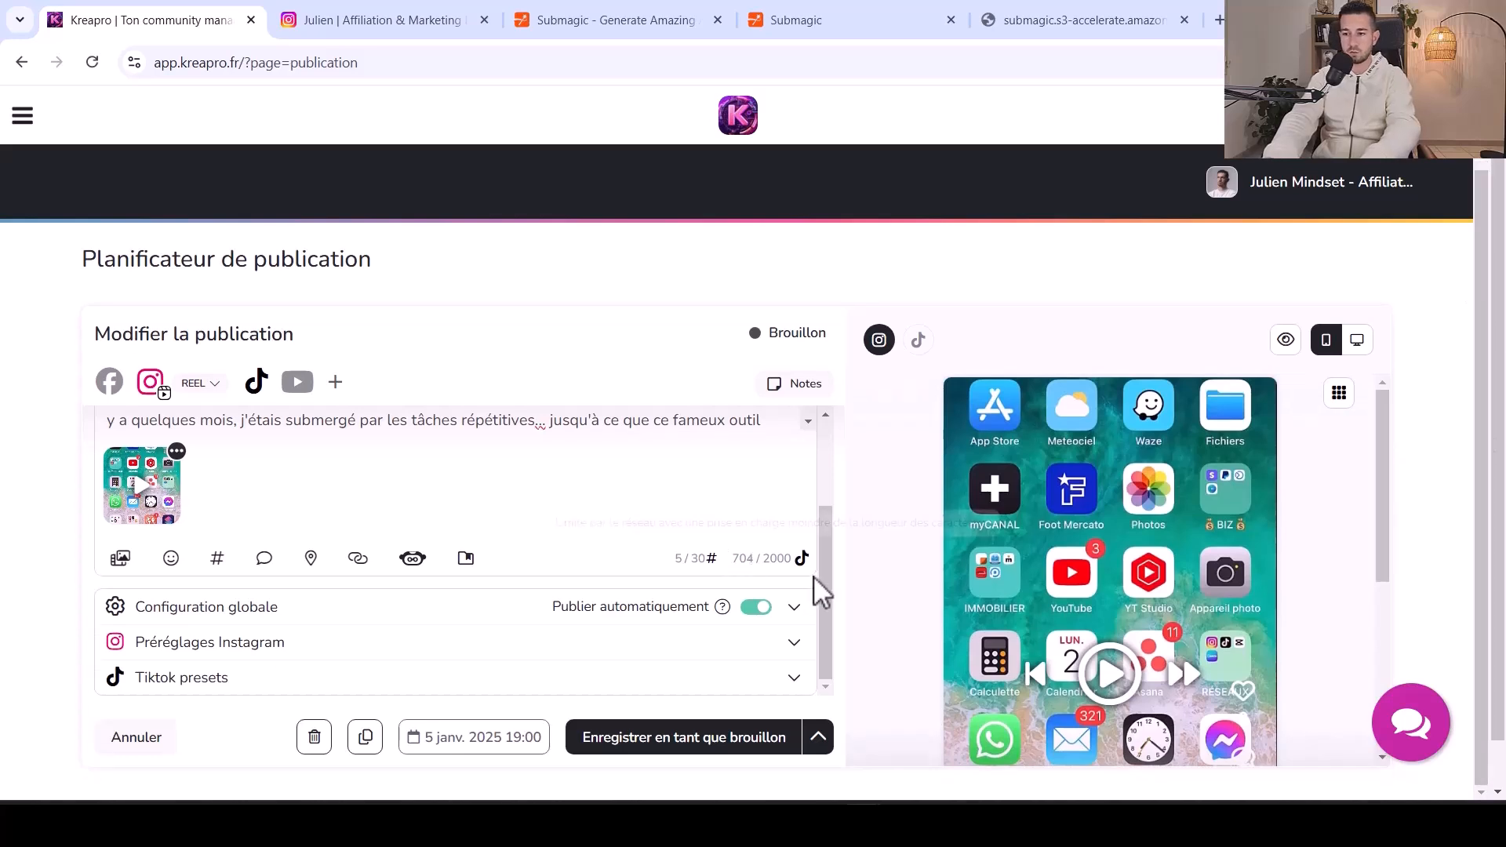
pyautogui.moveTo(820, 594); pyautogui.dragTo(817, 458)
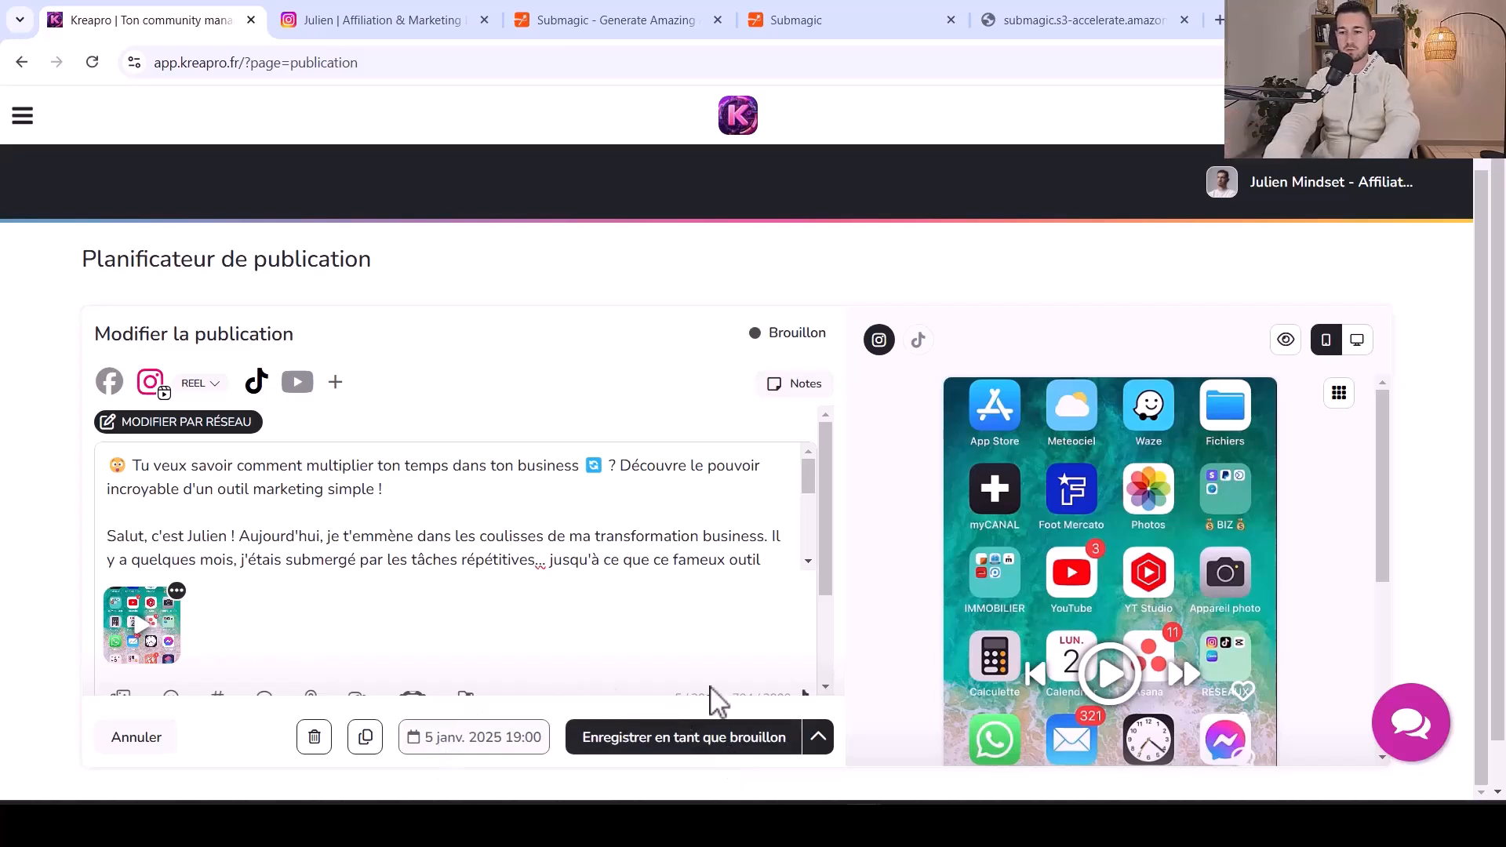
pyautogui.click(822, 742)
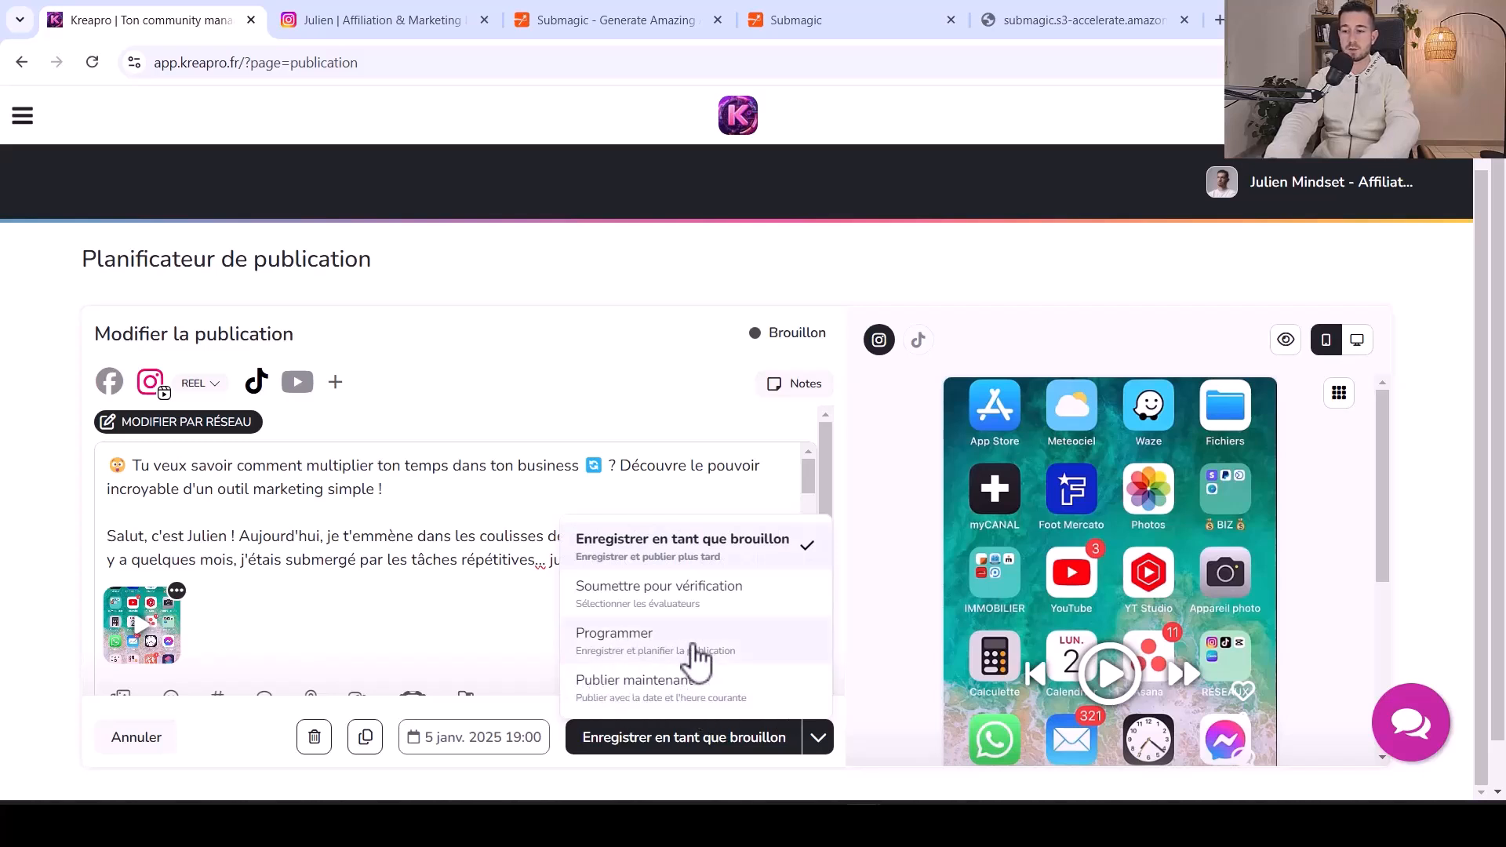
# Schedule the reel for 29 December 2024 at 19:00 instead of keeping it as a draft
pyautogui.click(693, 650)
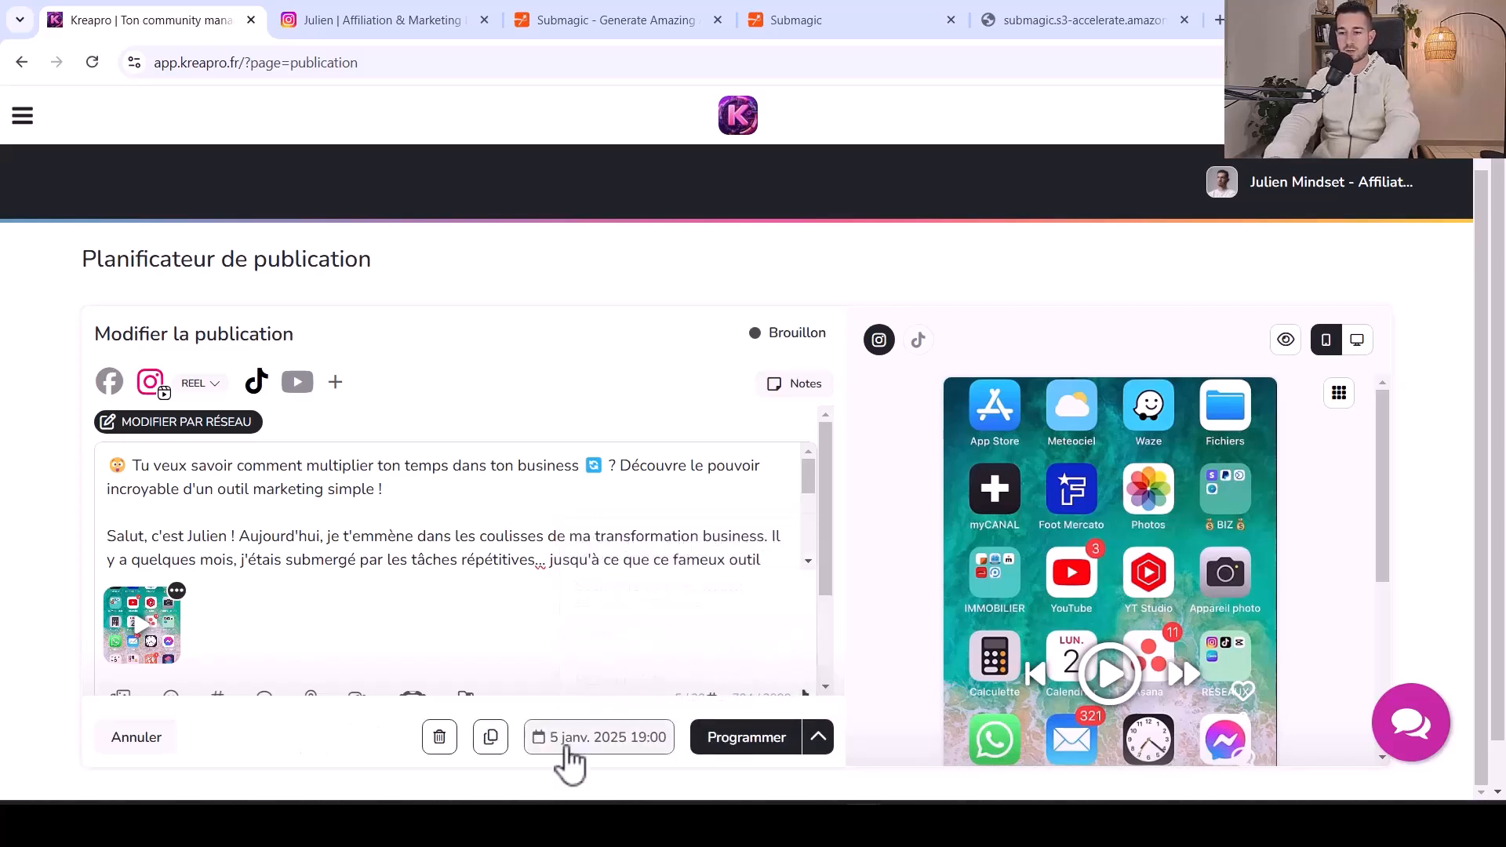
pyautogui.click(567, 752)
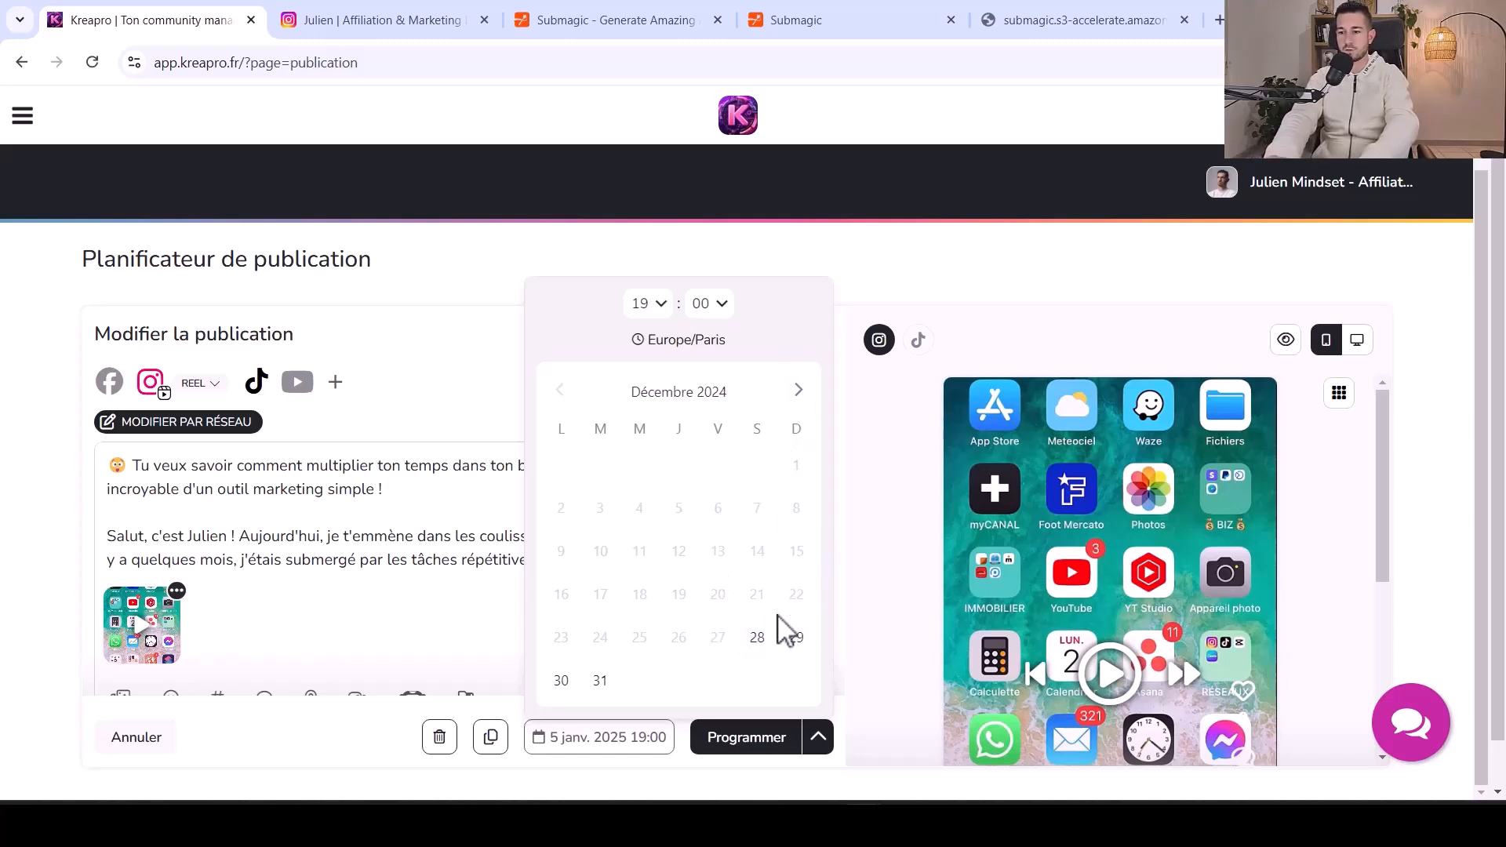
pyautogui.click(796, 640)
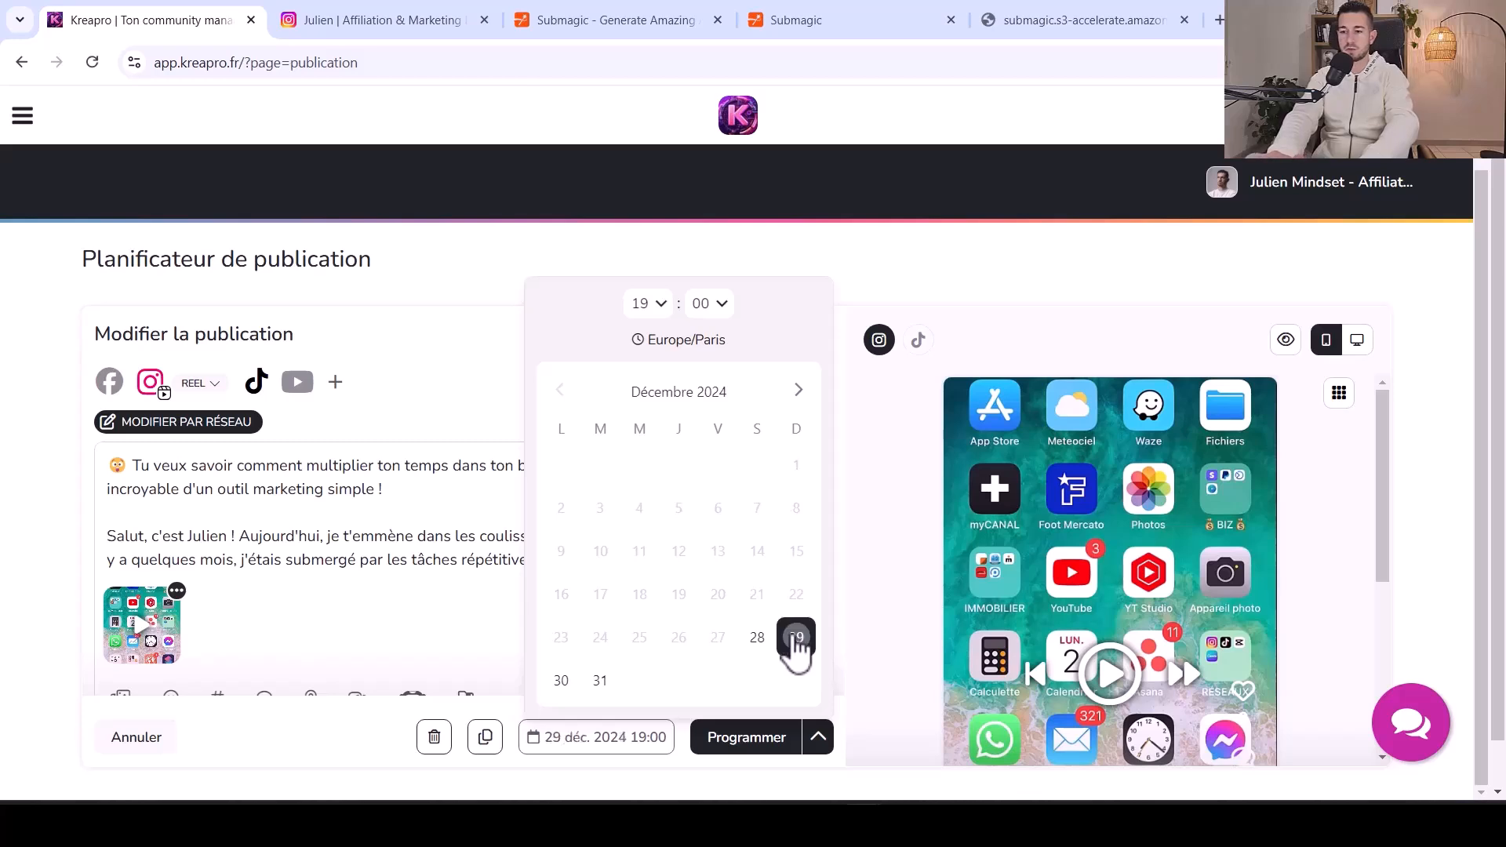
pyautogui.click(661, 310)
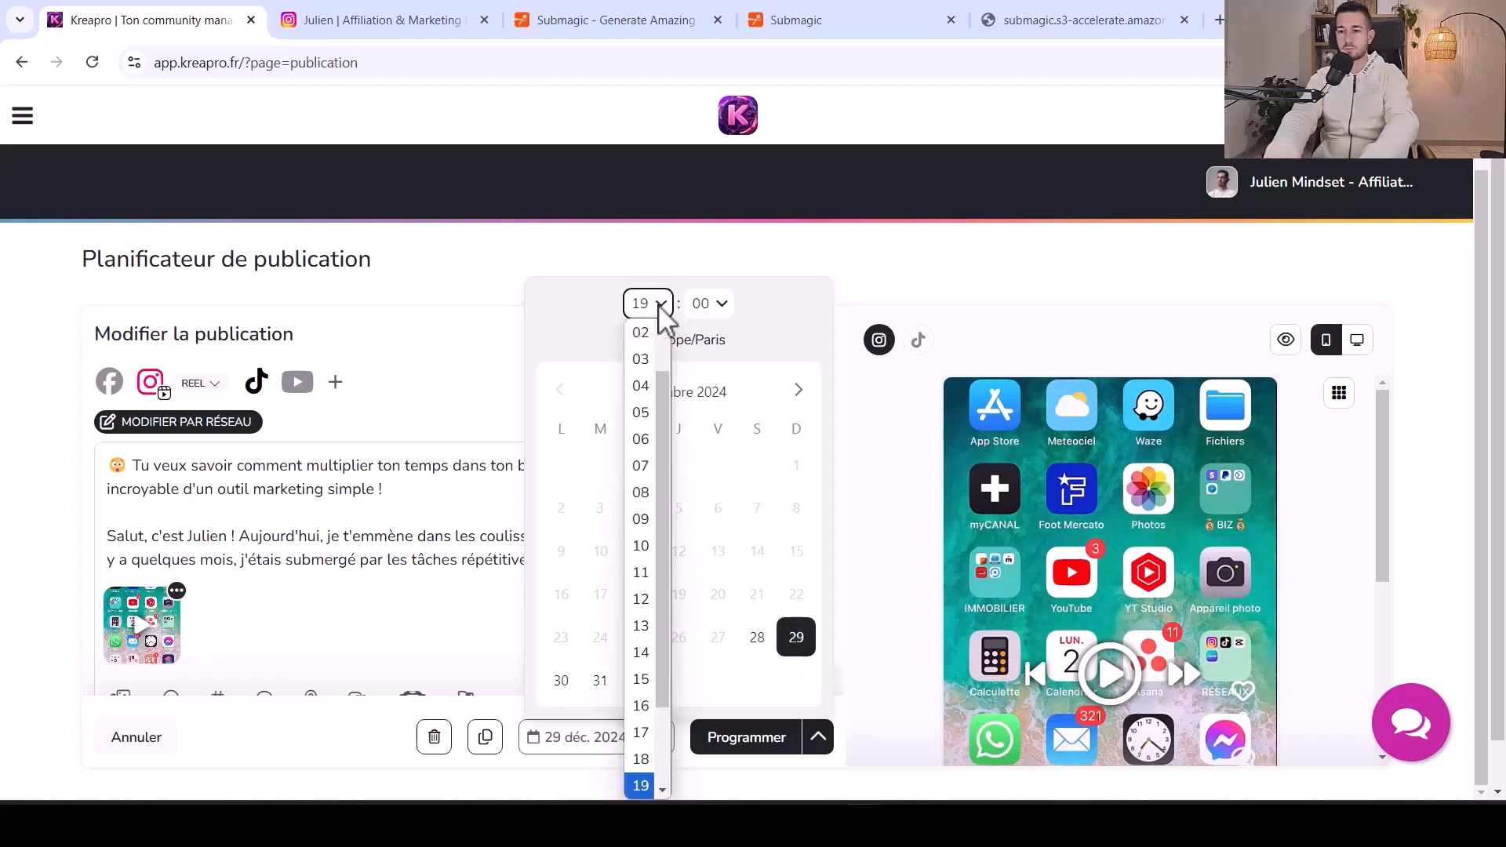
pyautogui.click(658, 308)
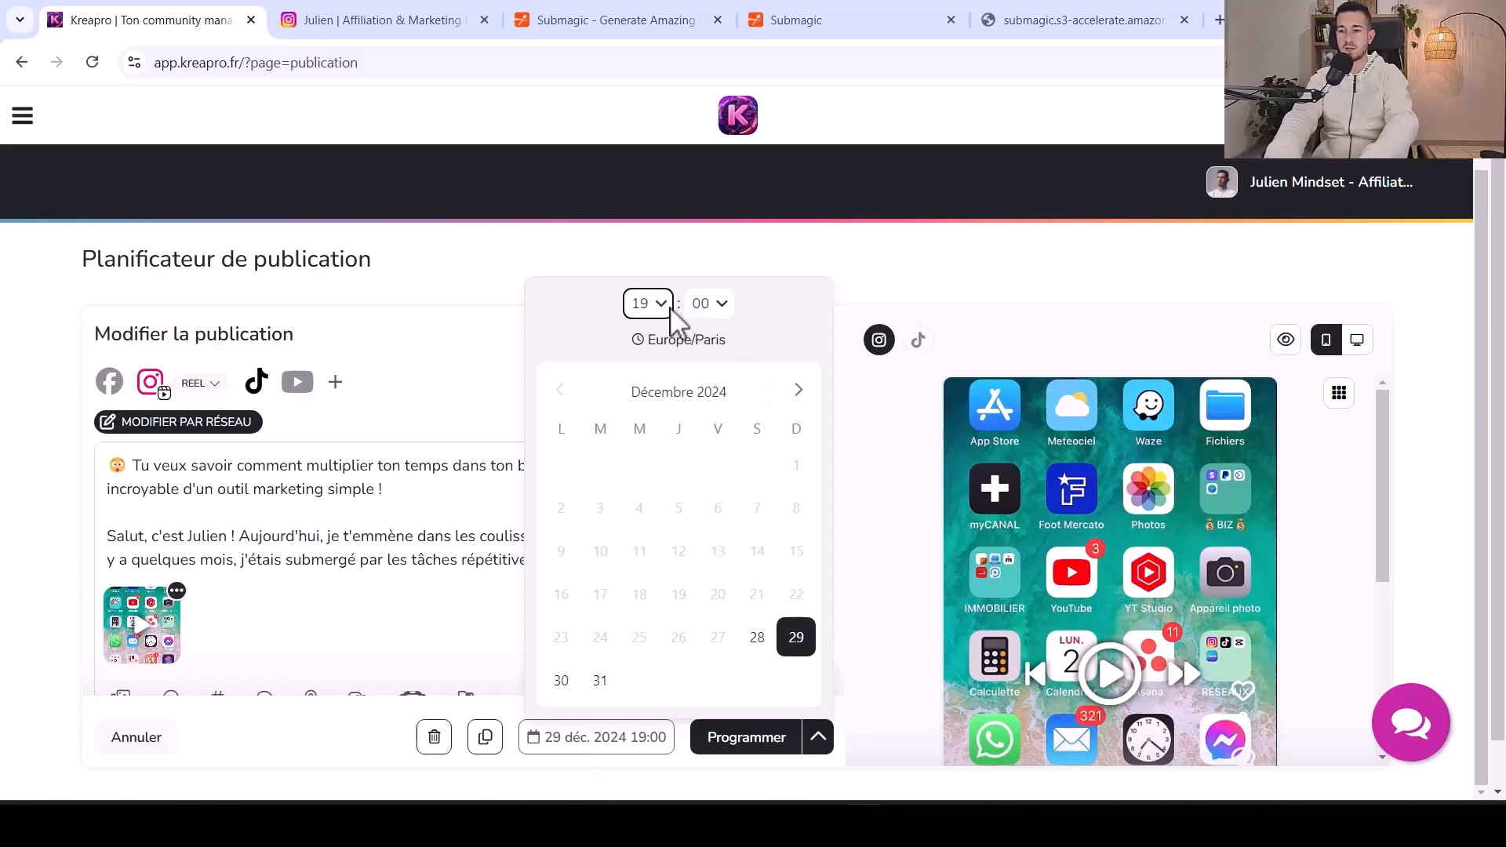
pyautogui.click(859, 668)
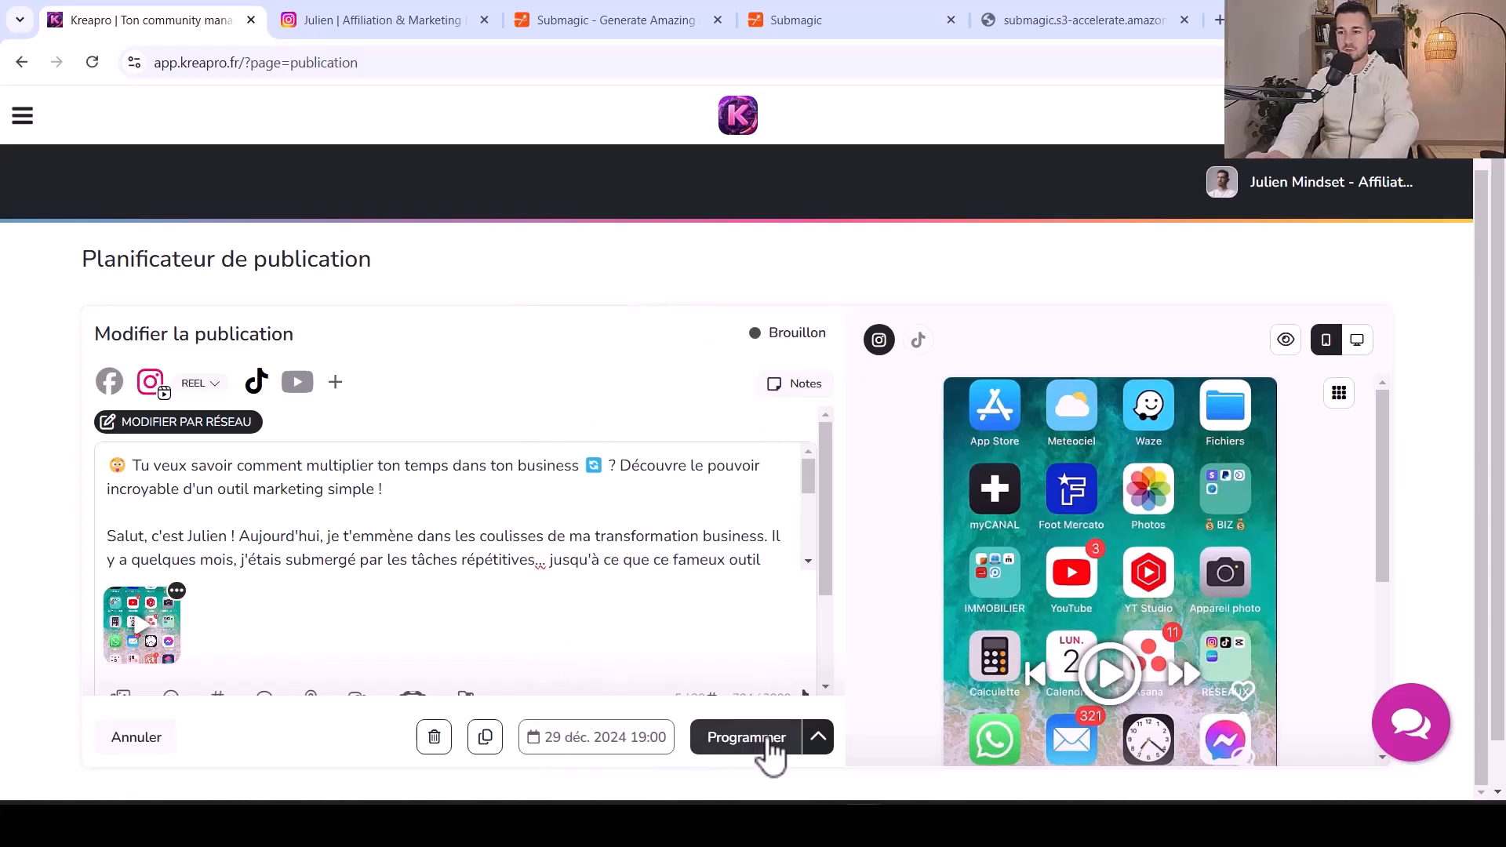
pyautogui.click(771, 749)
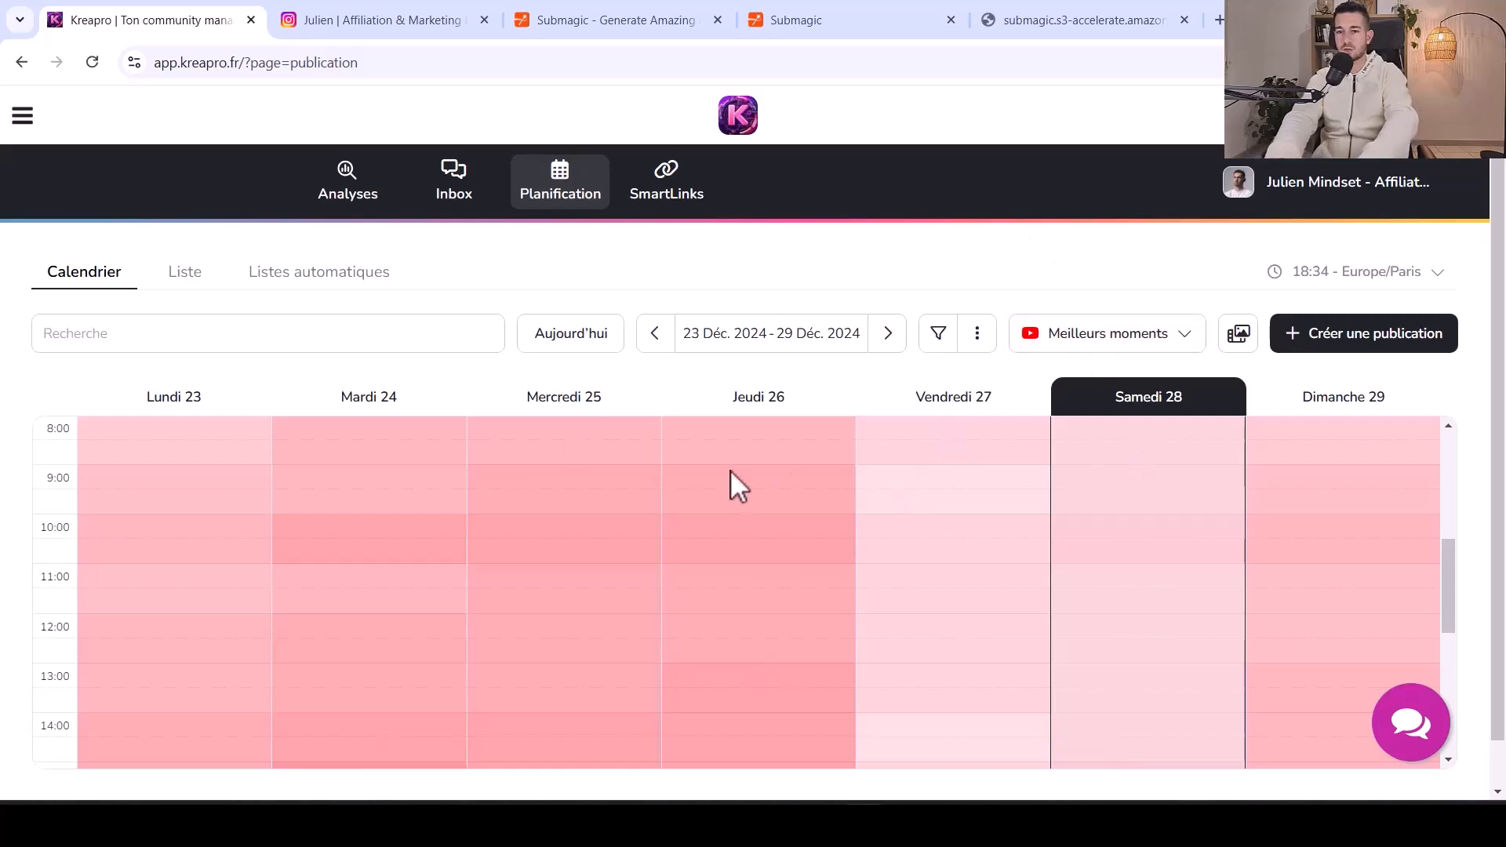
# Inspect the scheduled reel on the week's calendar at Dimanche 29, 19:00
pyautogui.moveTo(1501, 207); pyautogui.dragTo(1499, 259)
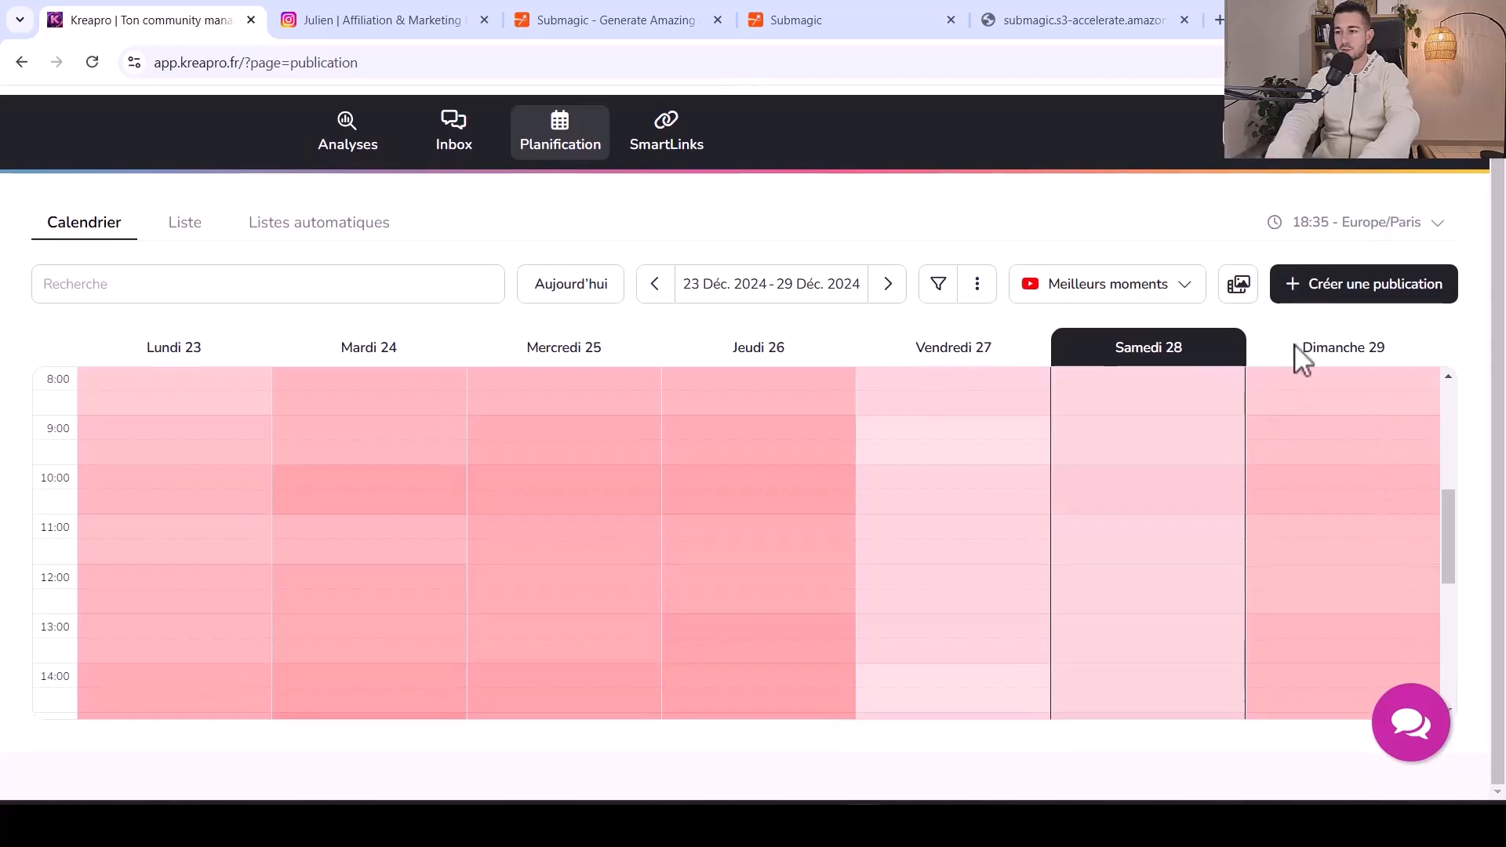
pyautogui.moveTo(1302, 359); pyautogui.dragTo(1372, 347)
pyautogui.moveTo(1449, 539); pyautogui.dragTo(1470, 646)
pyautogui.moveTo(1305, 524)
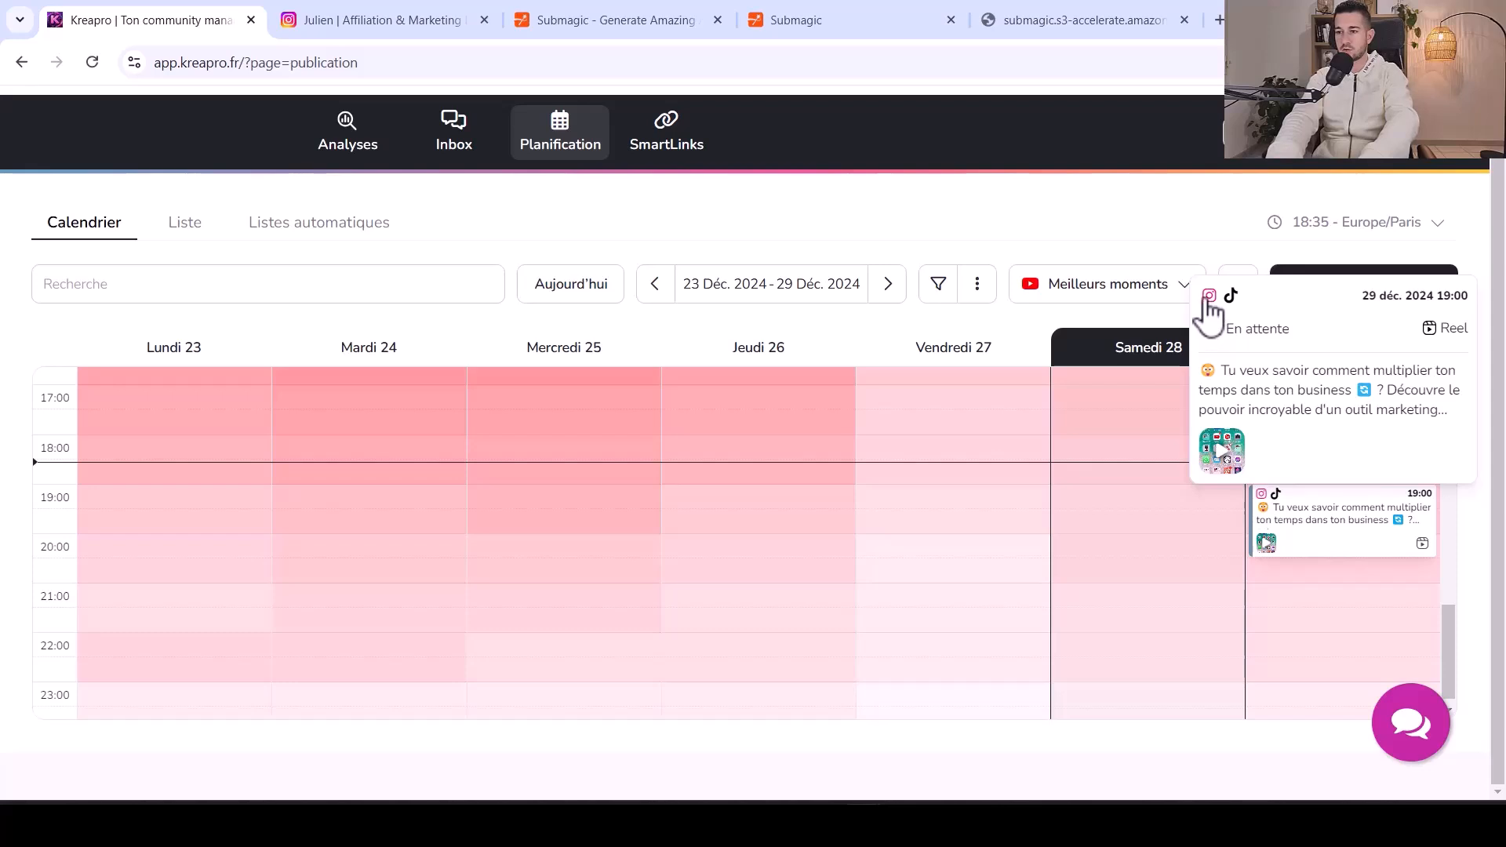
pyautogui.moveTo(1304, 470); pyautogui.dragTo(1461, 670)
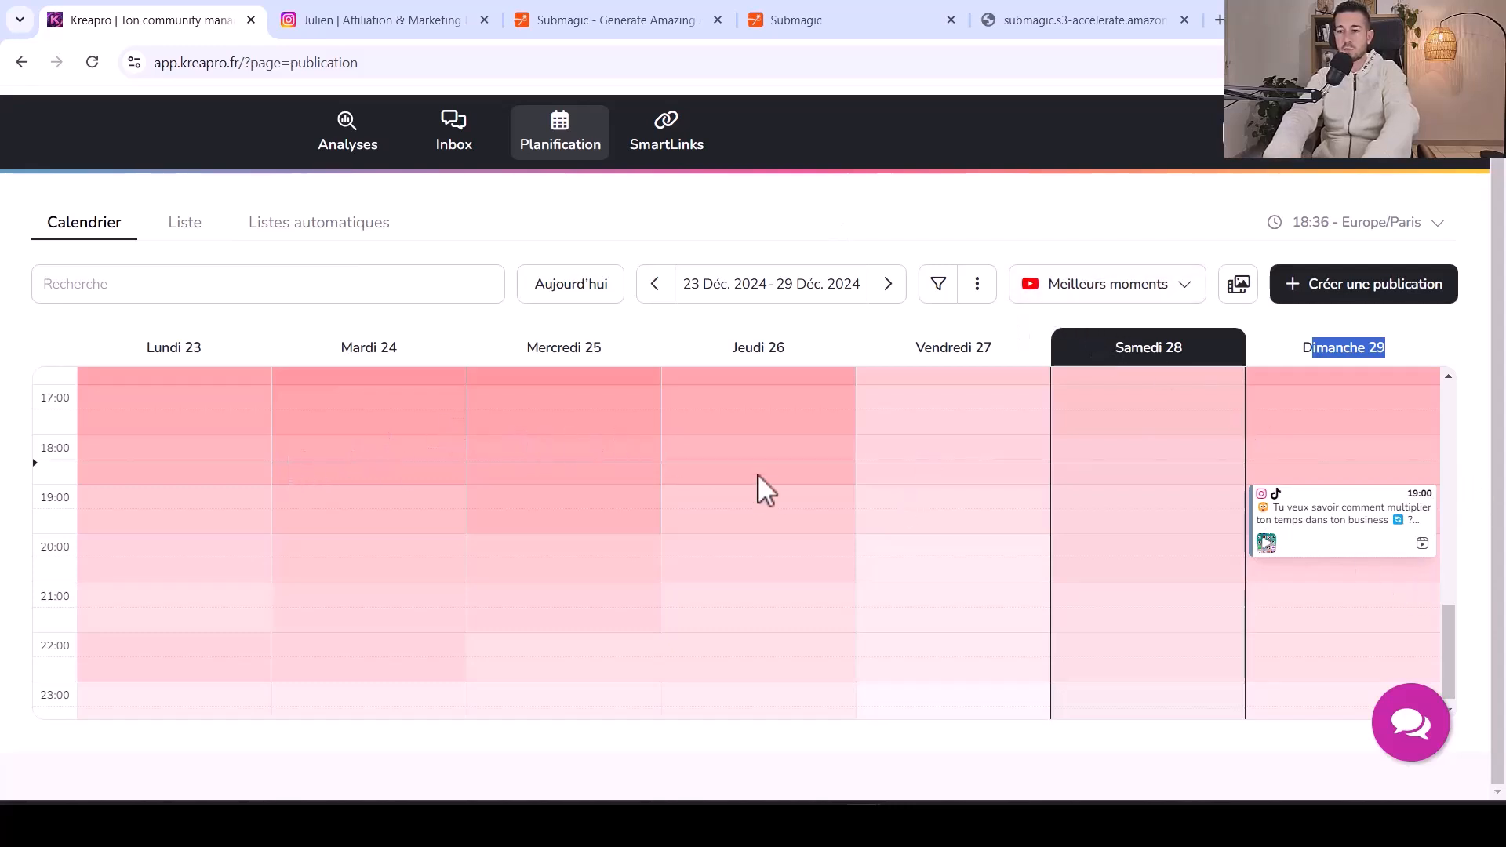
pyautogui.moveTo(1450, 656); pyautogui.dragTo(1287, 584)
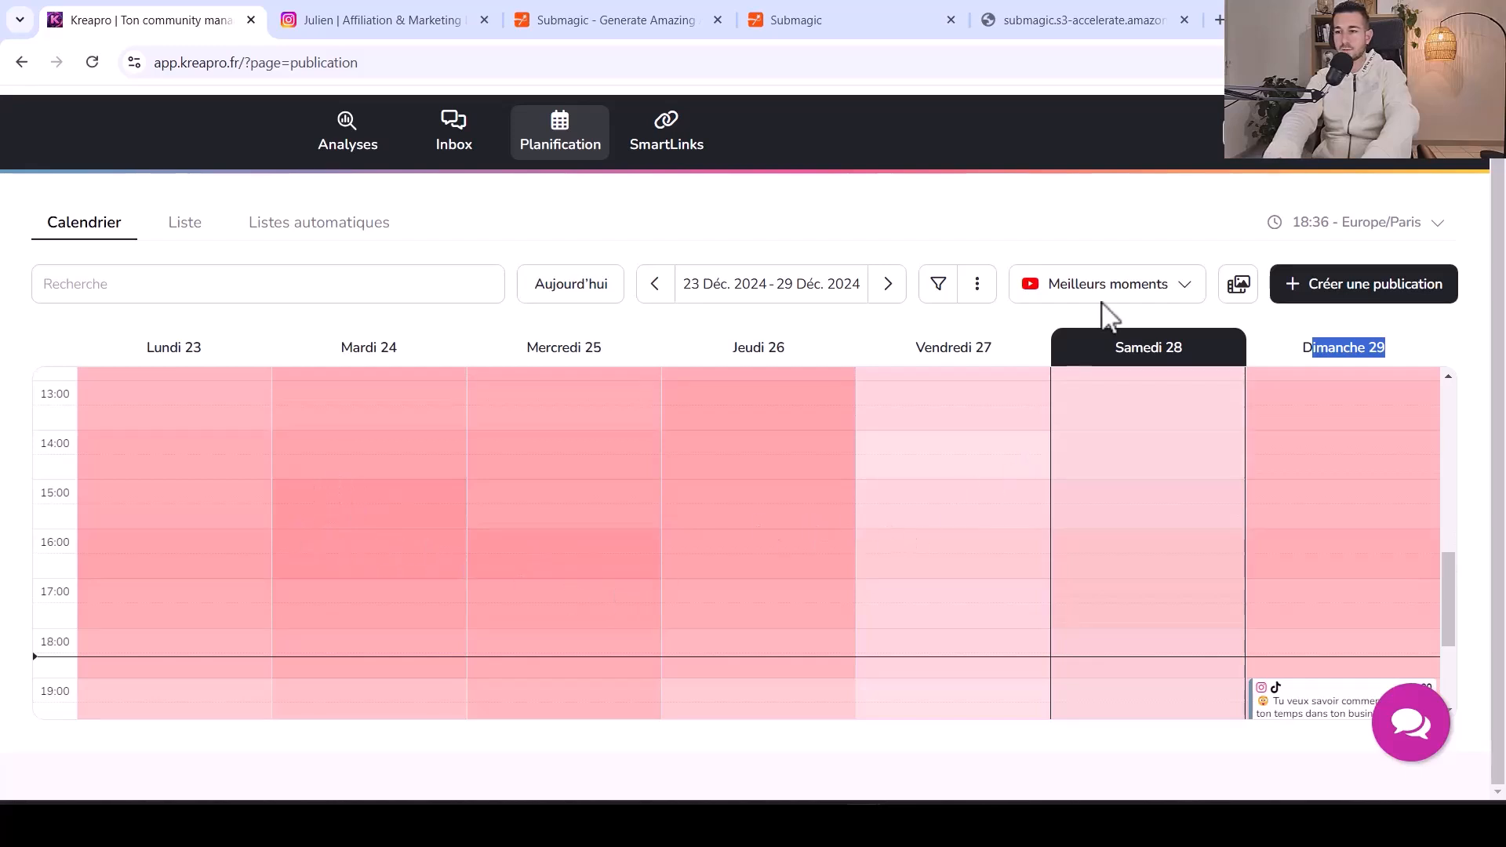
# Overlay Instagram's best posting times on the calendar instead of YouTube's
pyautogui.click(1147, 298)
pyautogui.click(1047, 420)
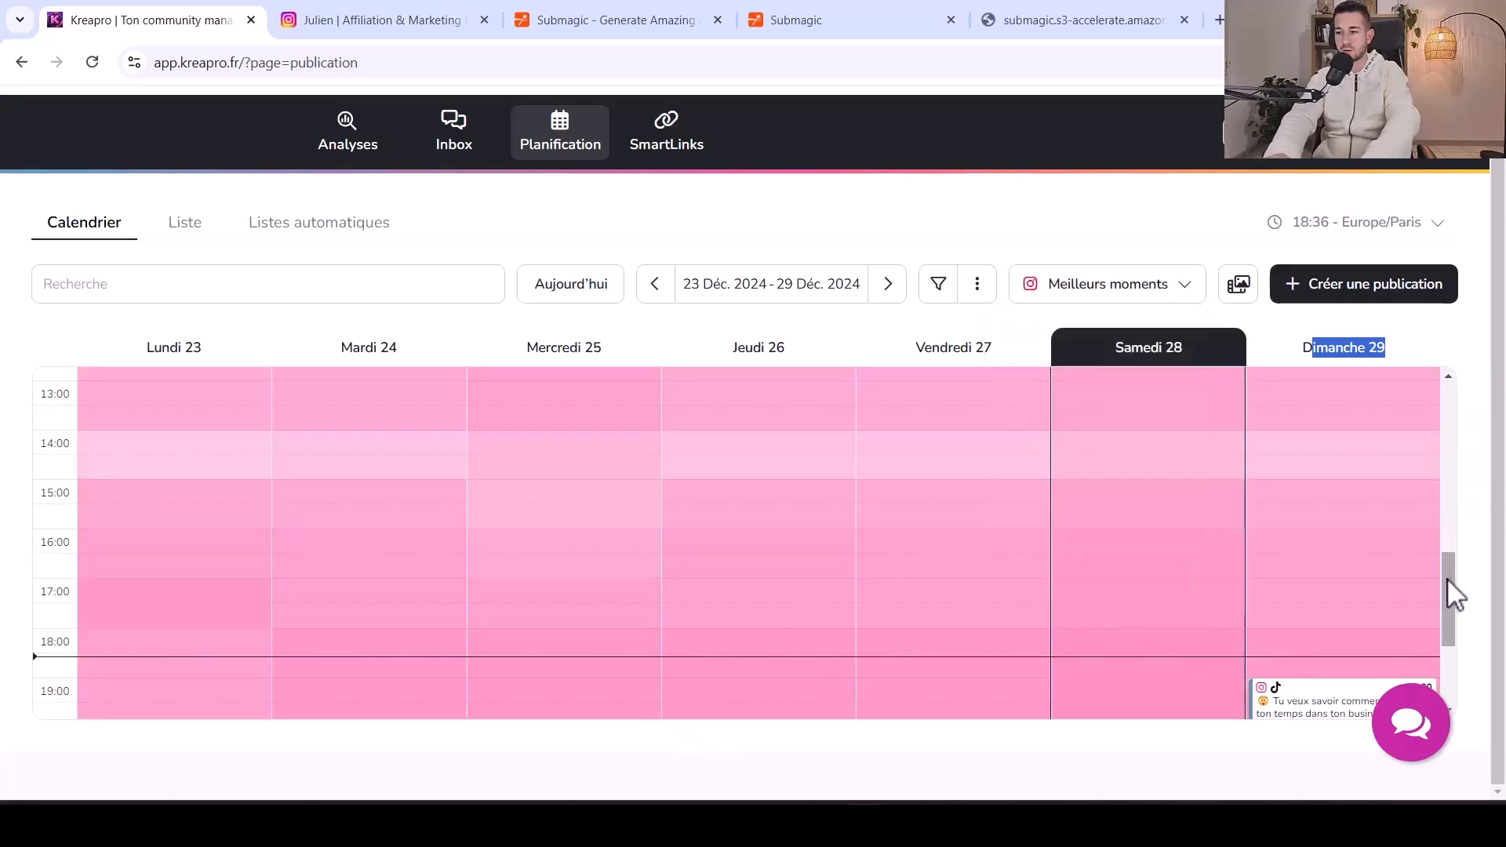
pyautogui.moveTo(1447, 578); pyautogui.dragTo(1437, 496)
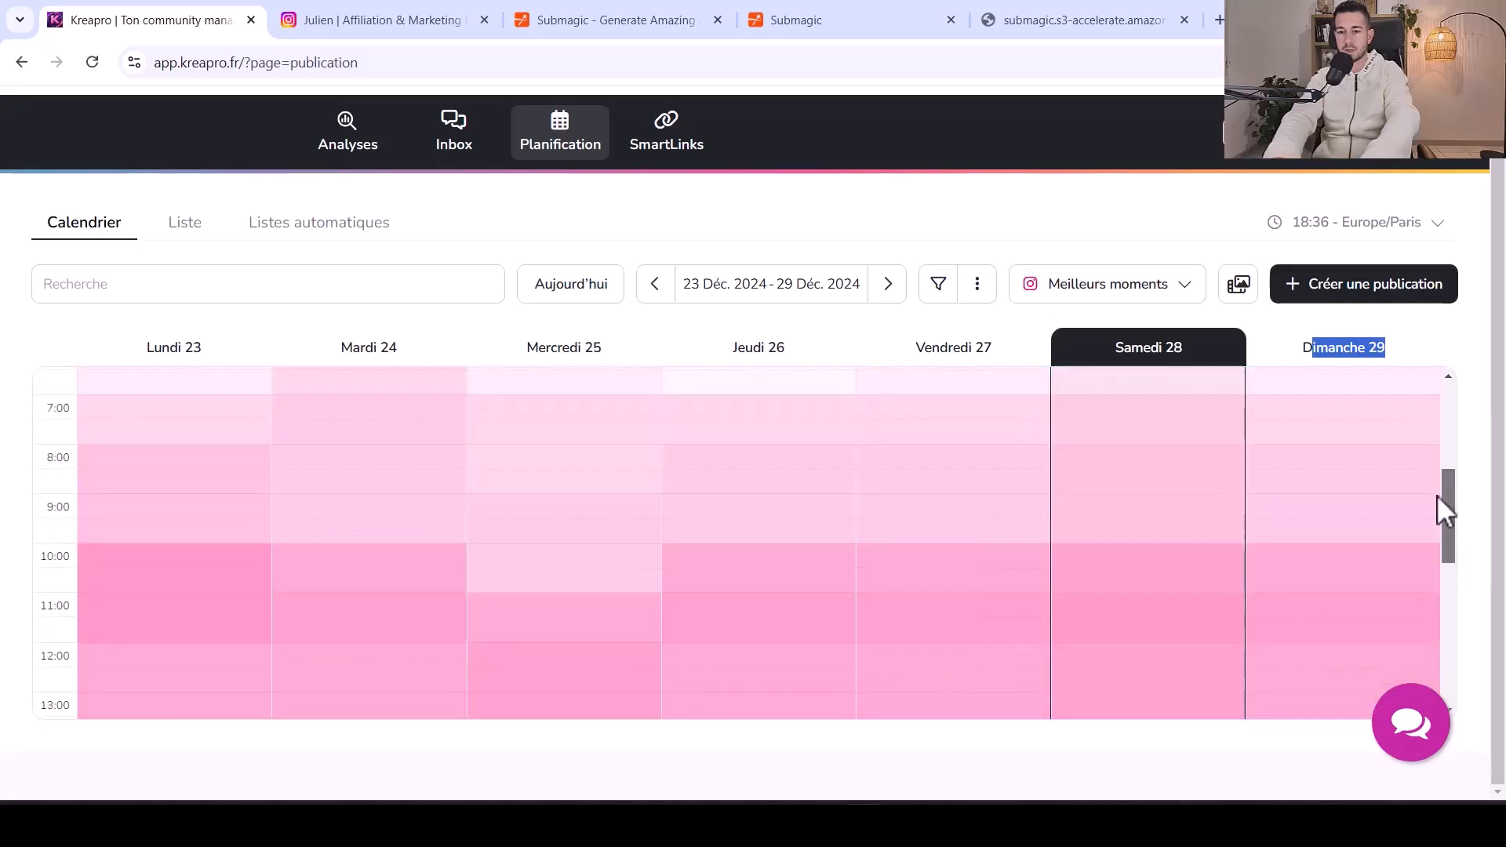
pyautogui.click(1478, 436)
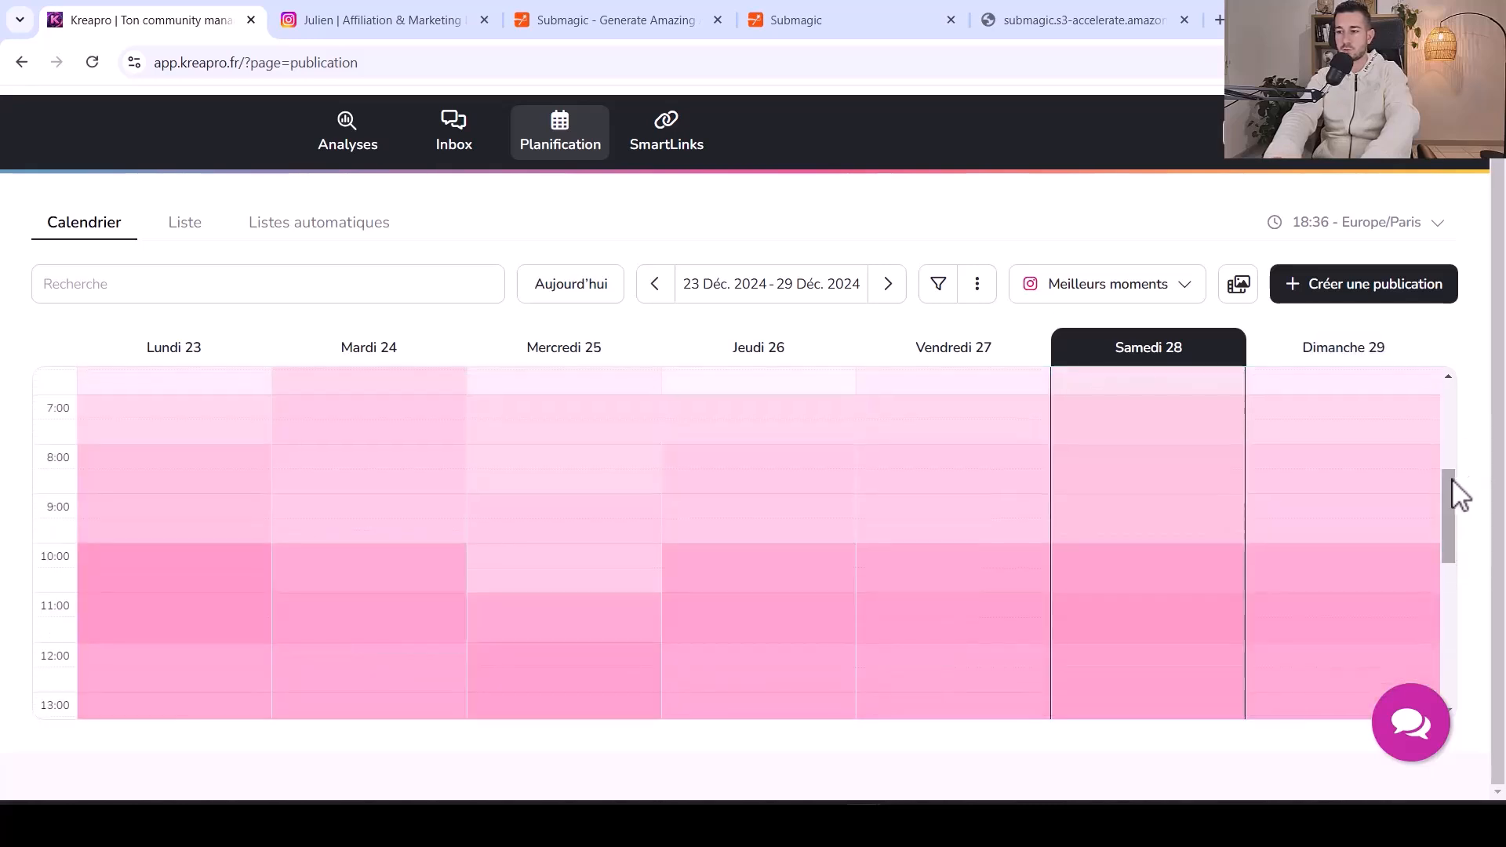
pyautogui.moveTo(1448, 482); pyautogui.dragTo(1450, 511)
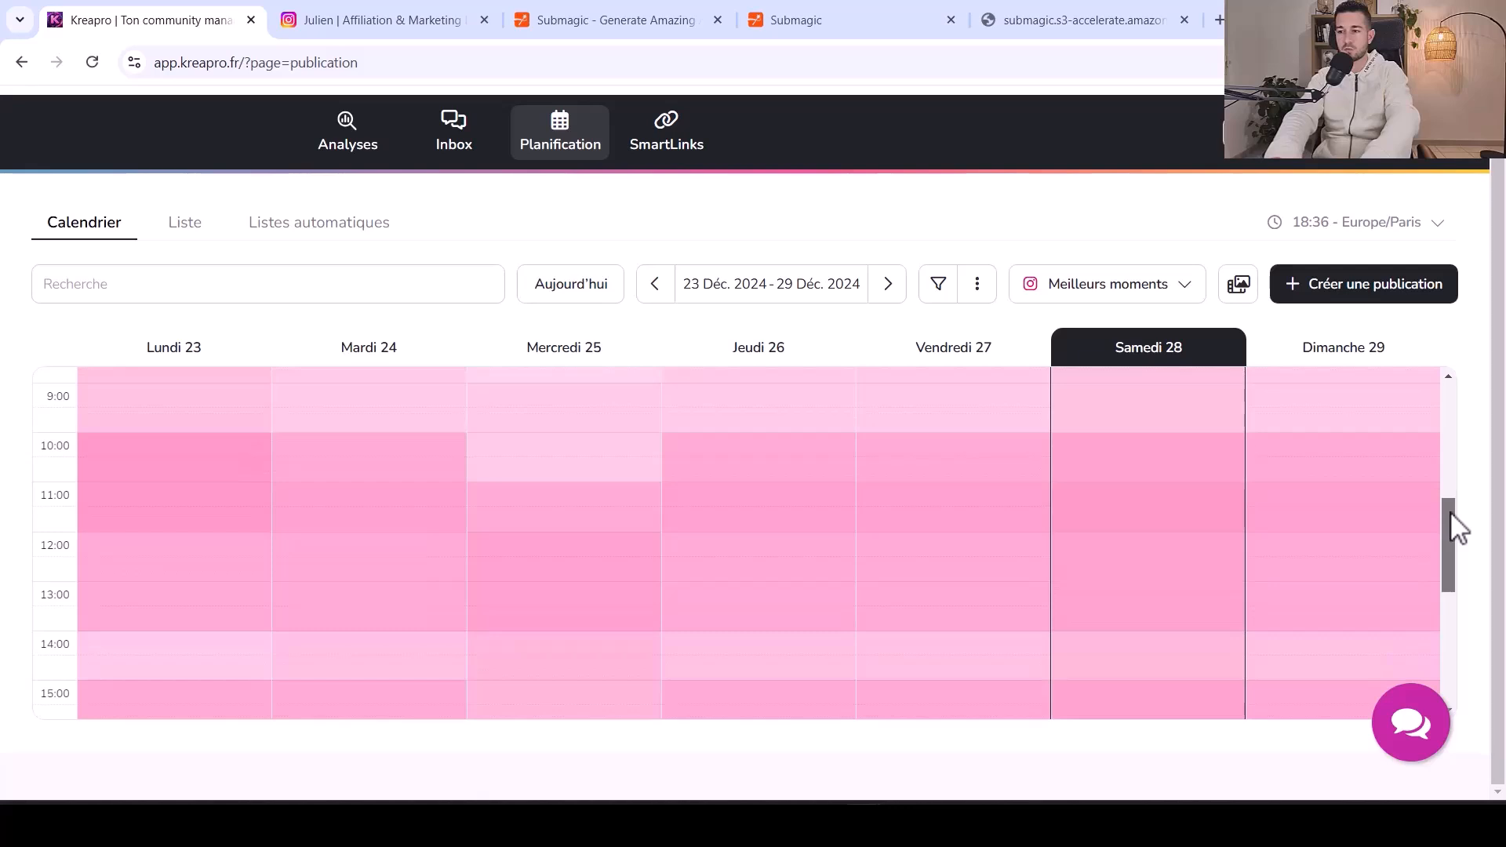
pyautogui.moveTo(1449, 511); pyautogui.dragTo(1451, 472)
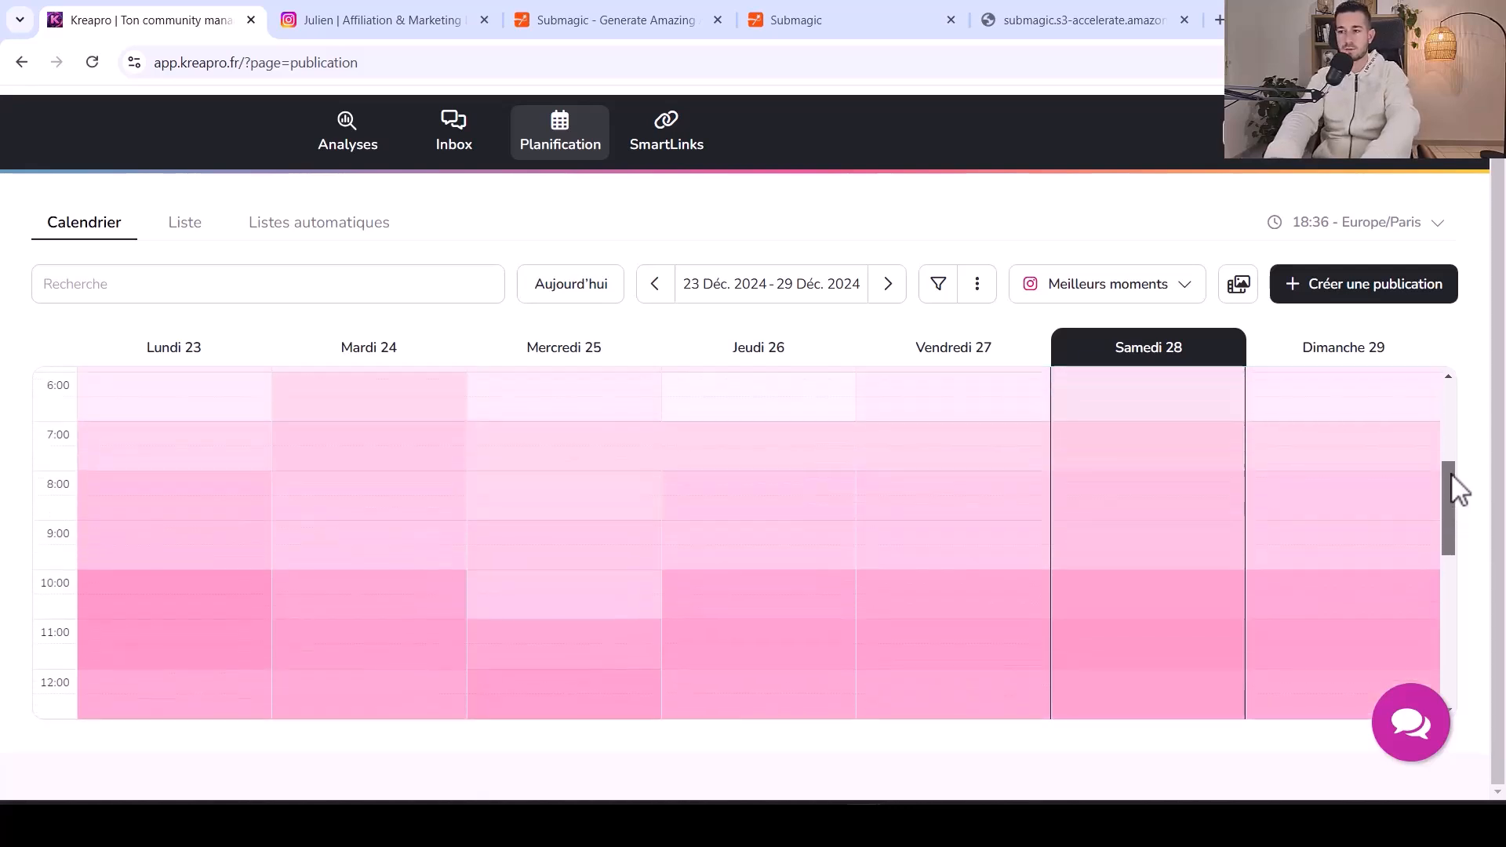
# Compare TikTok's best posting times, then return to Instagram's
pyautogui.click(1125, 298)
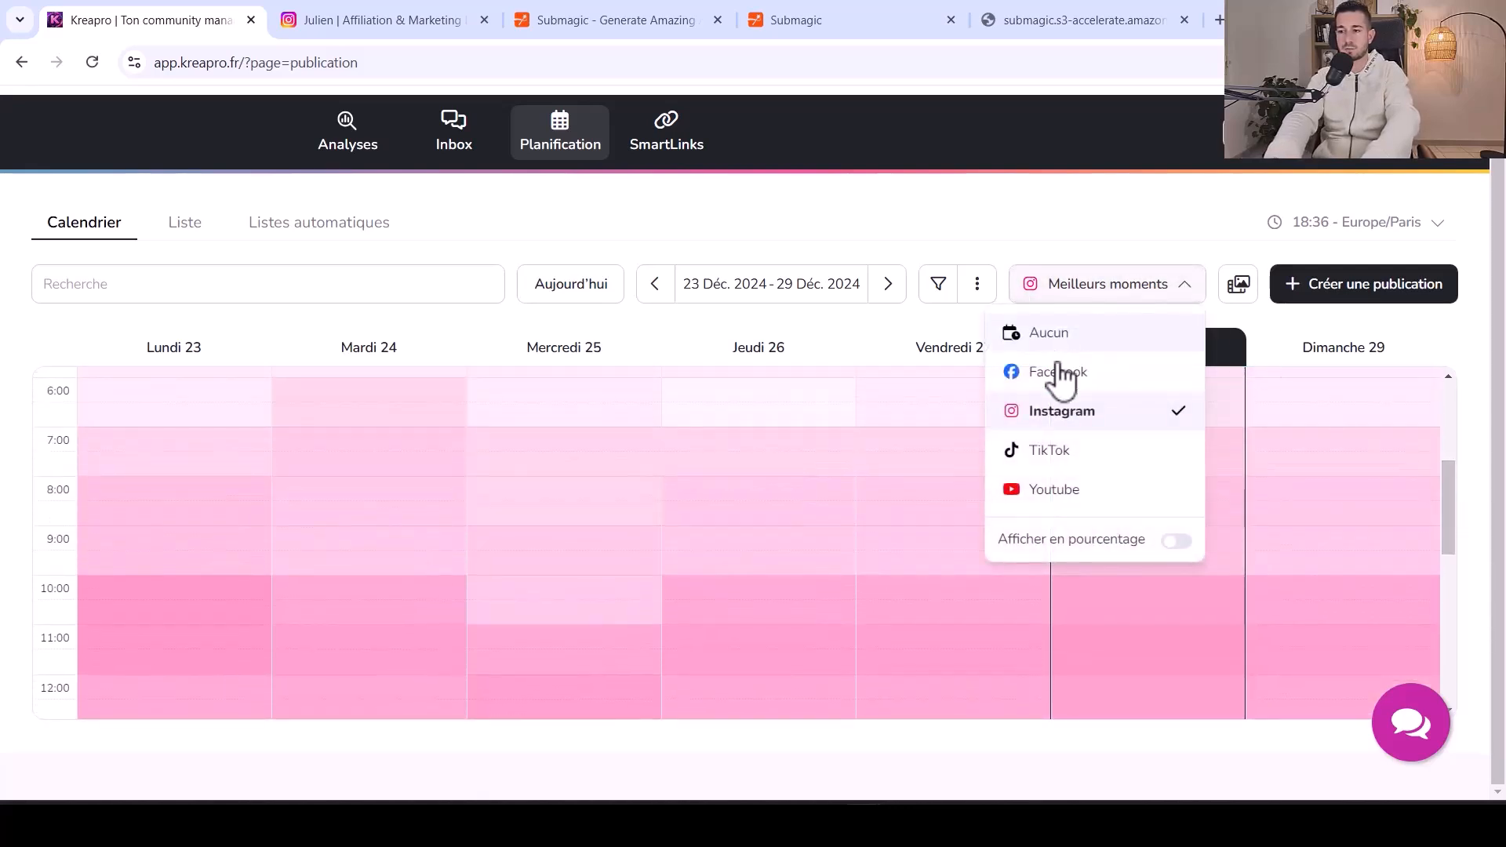
pyautogui.click(1037, 451)
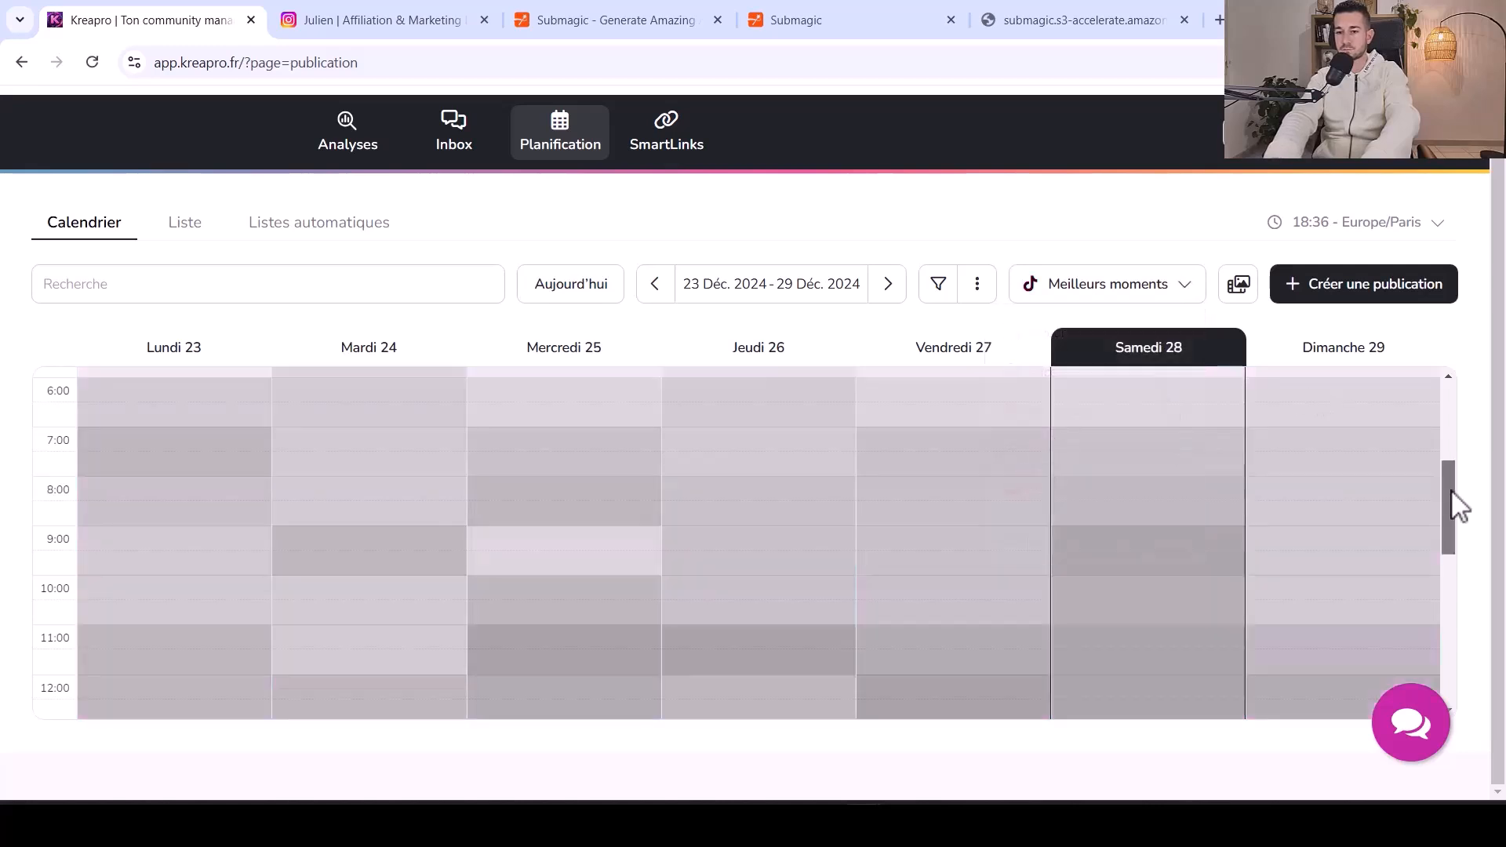
pyautogui.moveTo(1449, 504); pyautogui.dragTo(1447, 558)
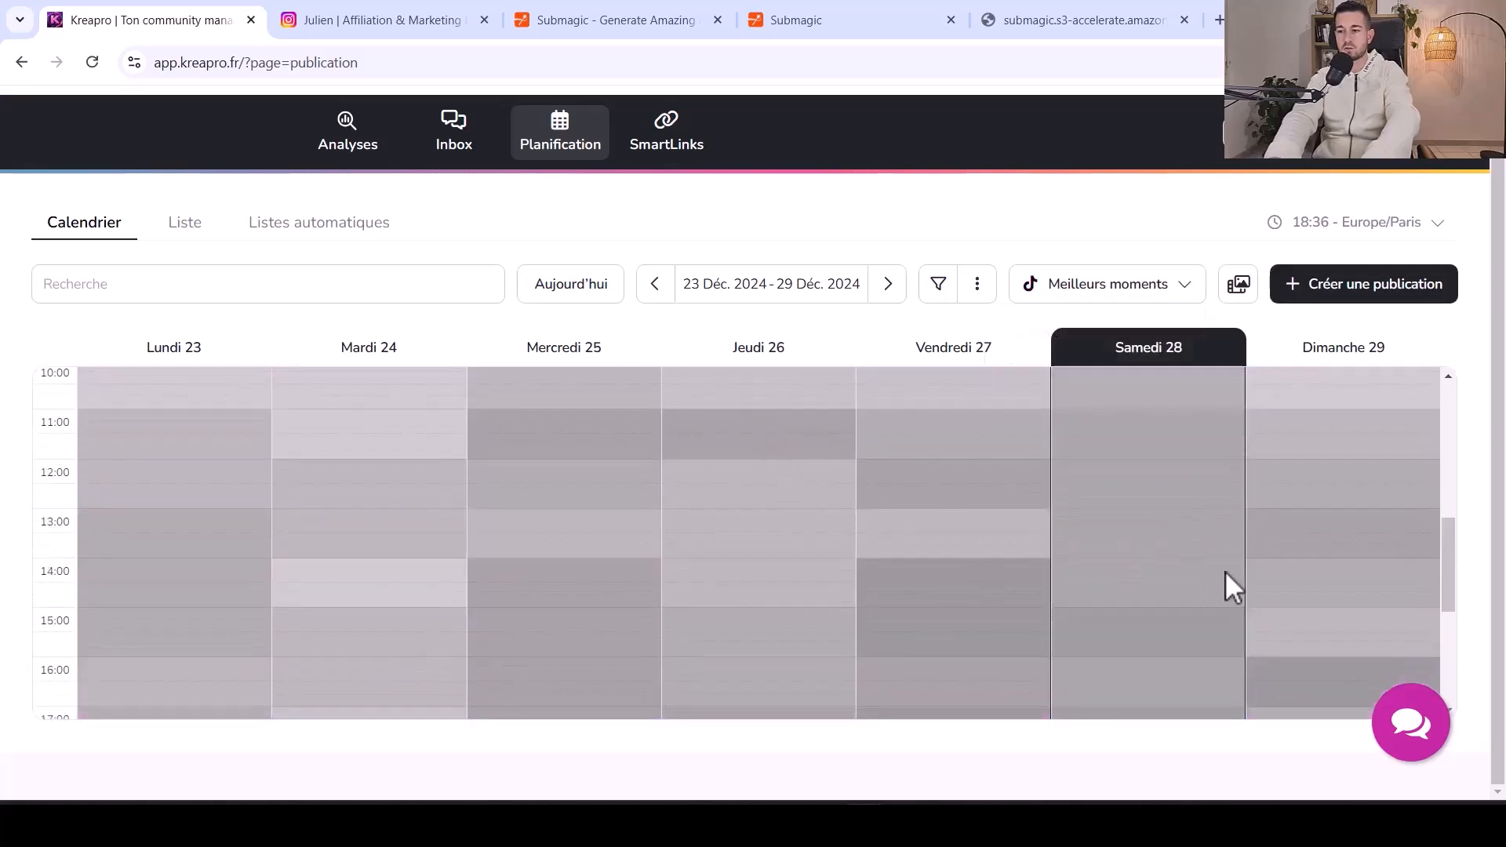
pyautogui.moveTo(1448, 544); pyautogui.dragTo(1434, 379)
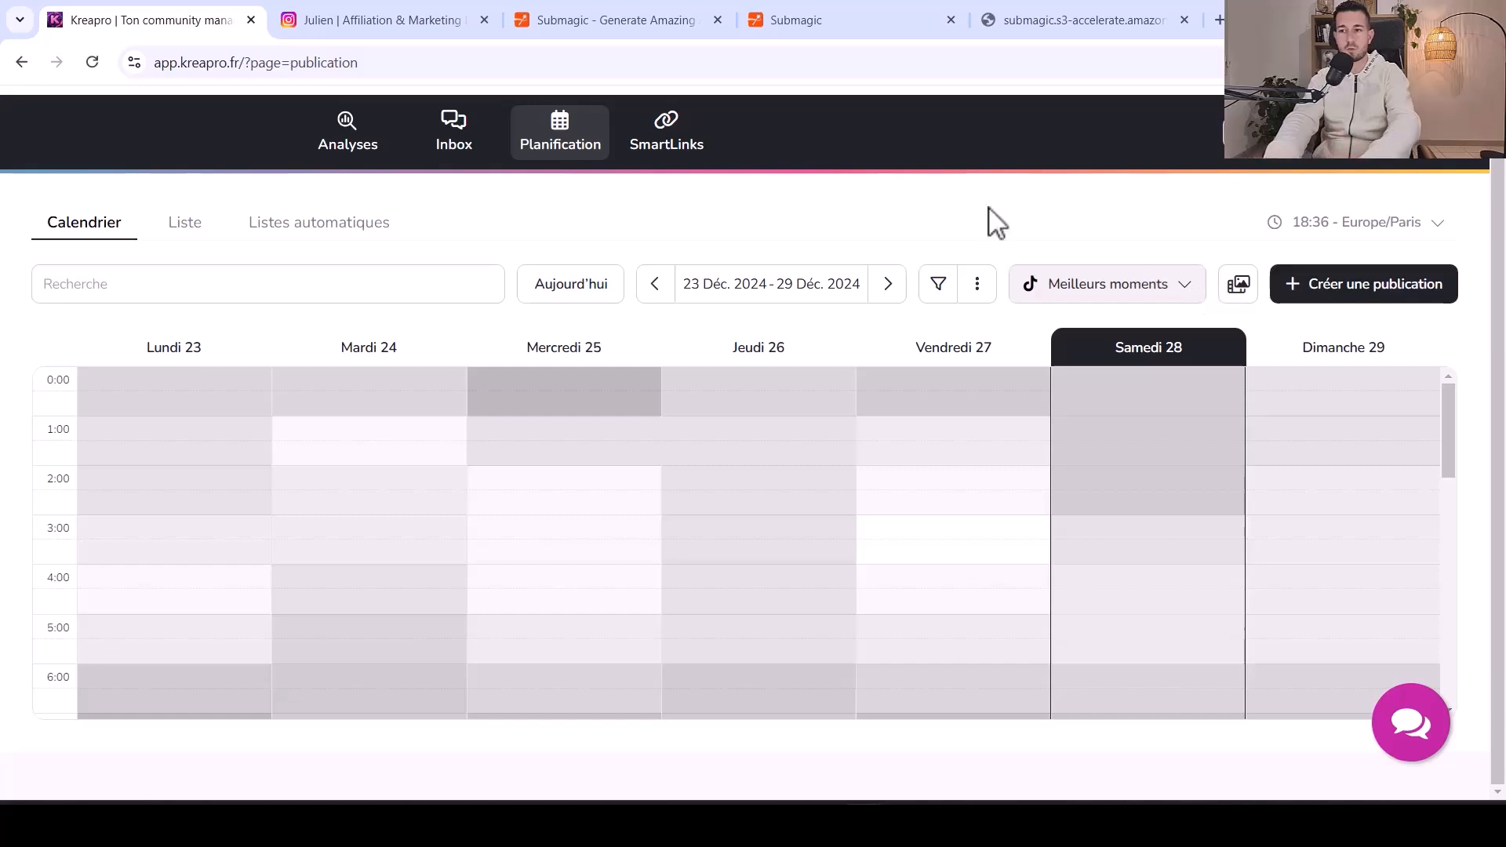
pyautogui.click(1020, 284)
pyautogui.click(1012, 412)
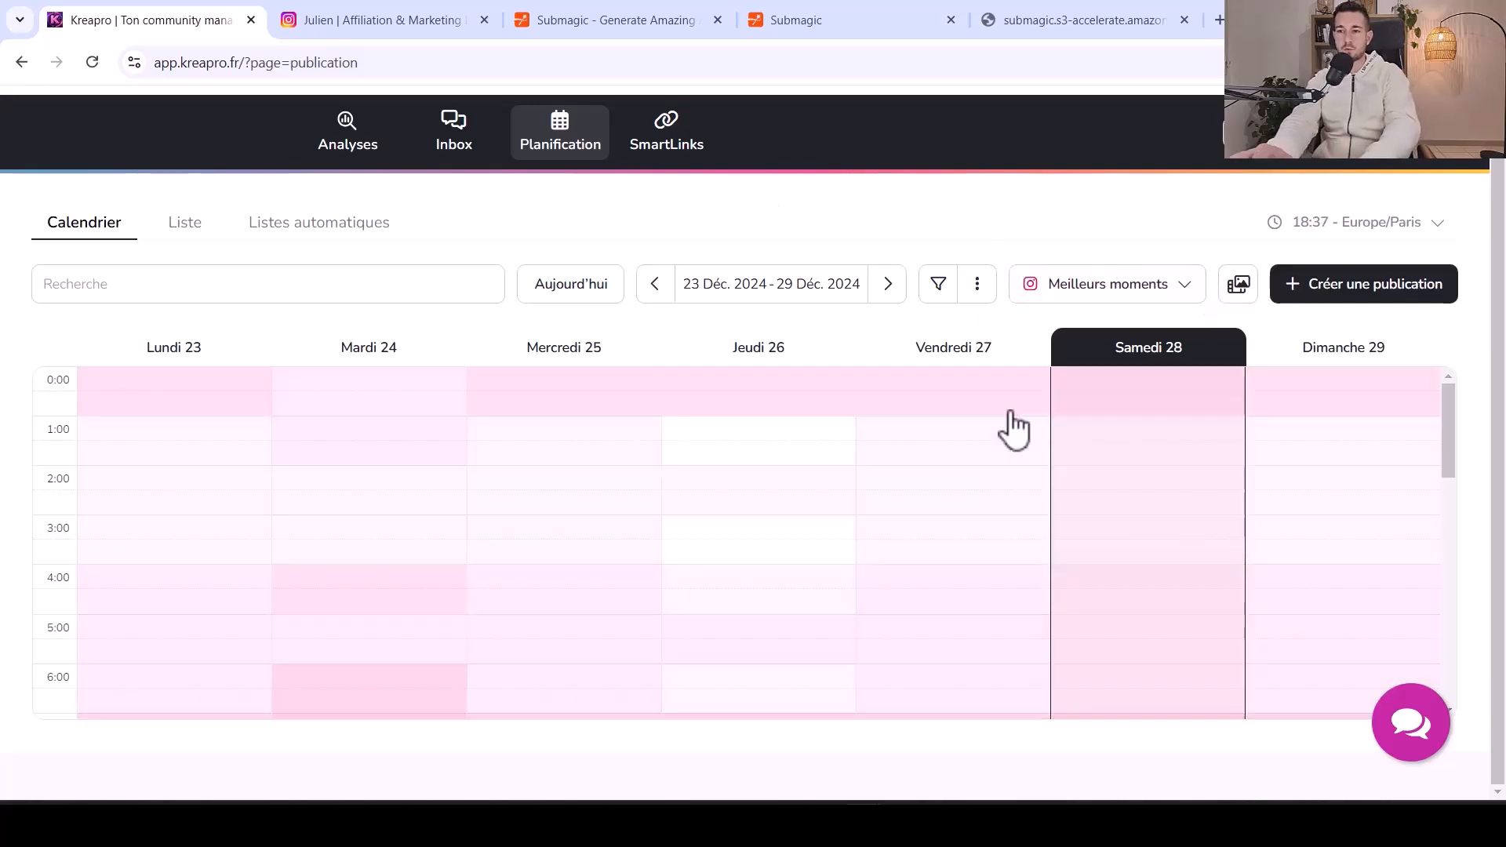
# Open the Inbox and scroll its unread YouTube, Instagram and Facebook conversations
pyautogui.click(454, 153)
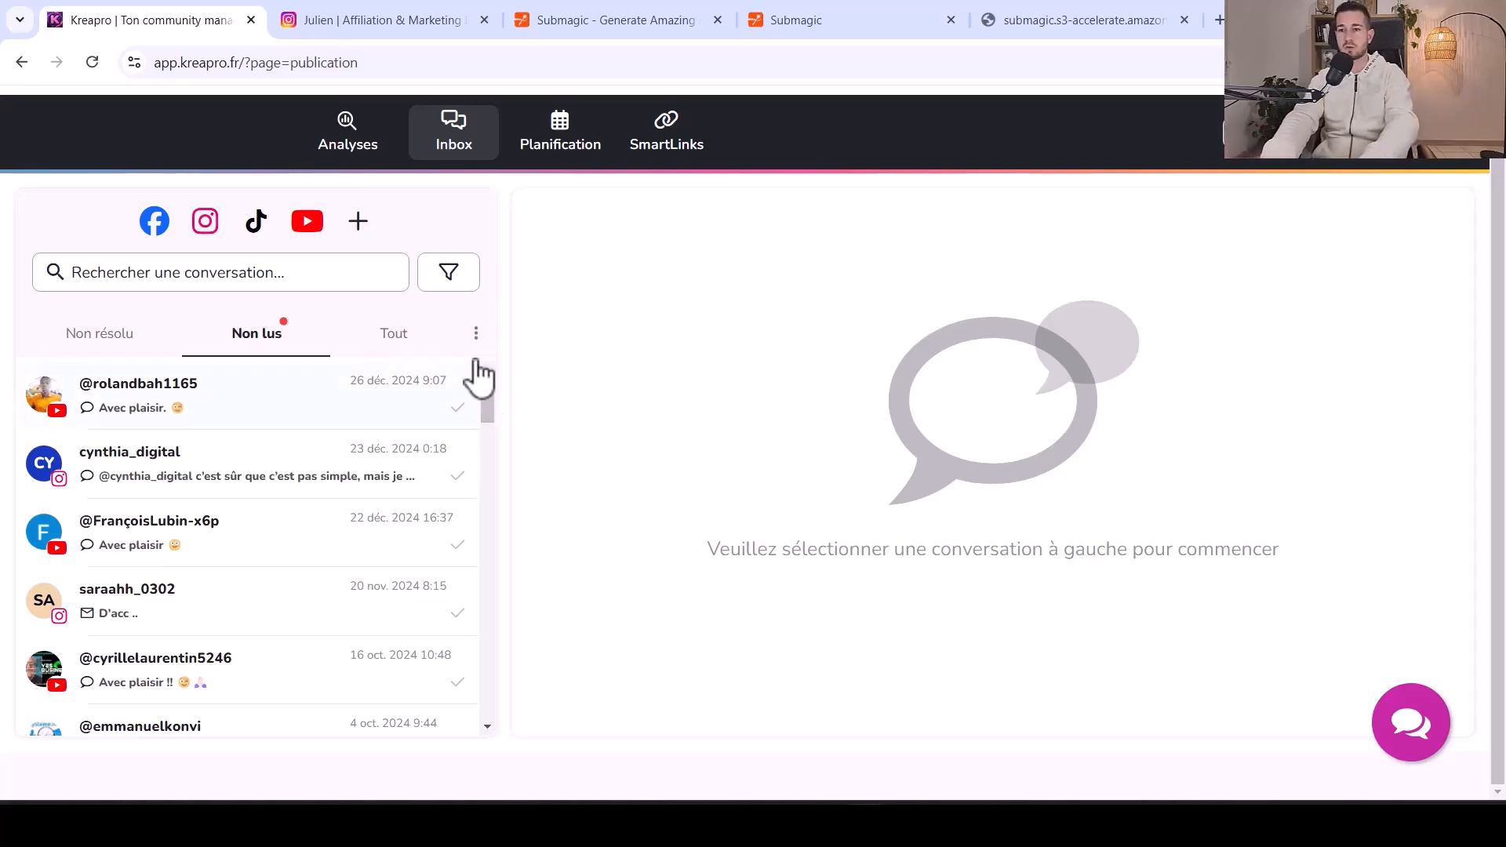
pyautogui.moveTo(493, 392)
pyautogui.mouseDown()
pyautogui.moveTo(489, 463)
pyautogui.moveTo(484, 381)
pyautogui.mouseUp()
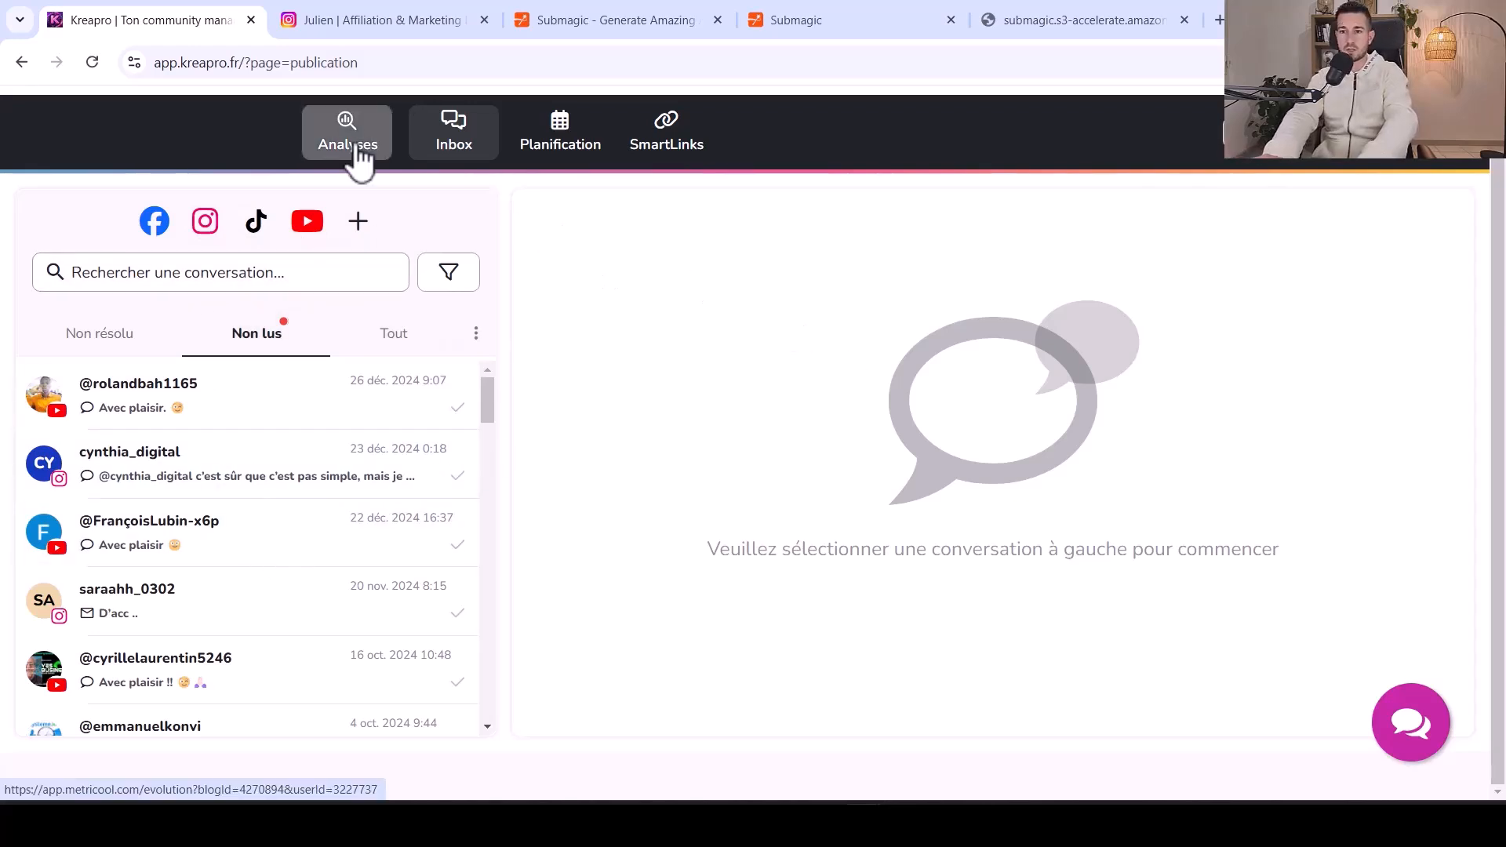
# Open Analyses and scroll through the Facebook statistics
pyautogui.click(356, 156)
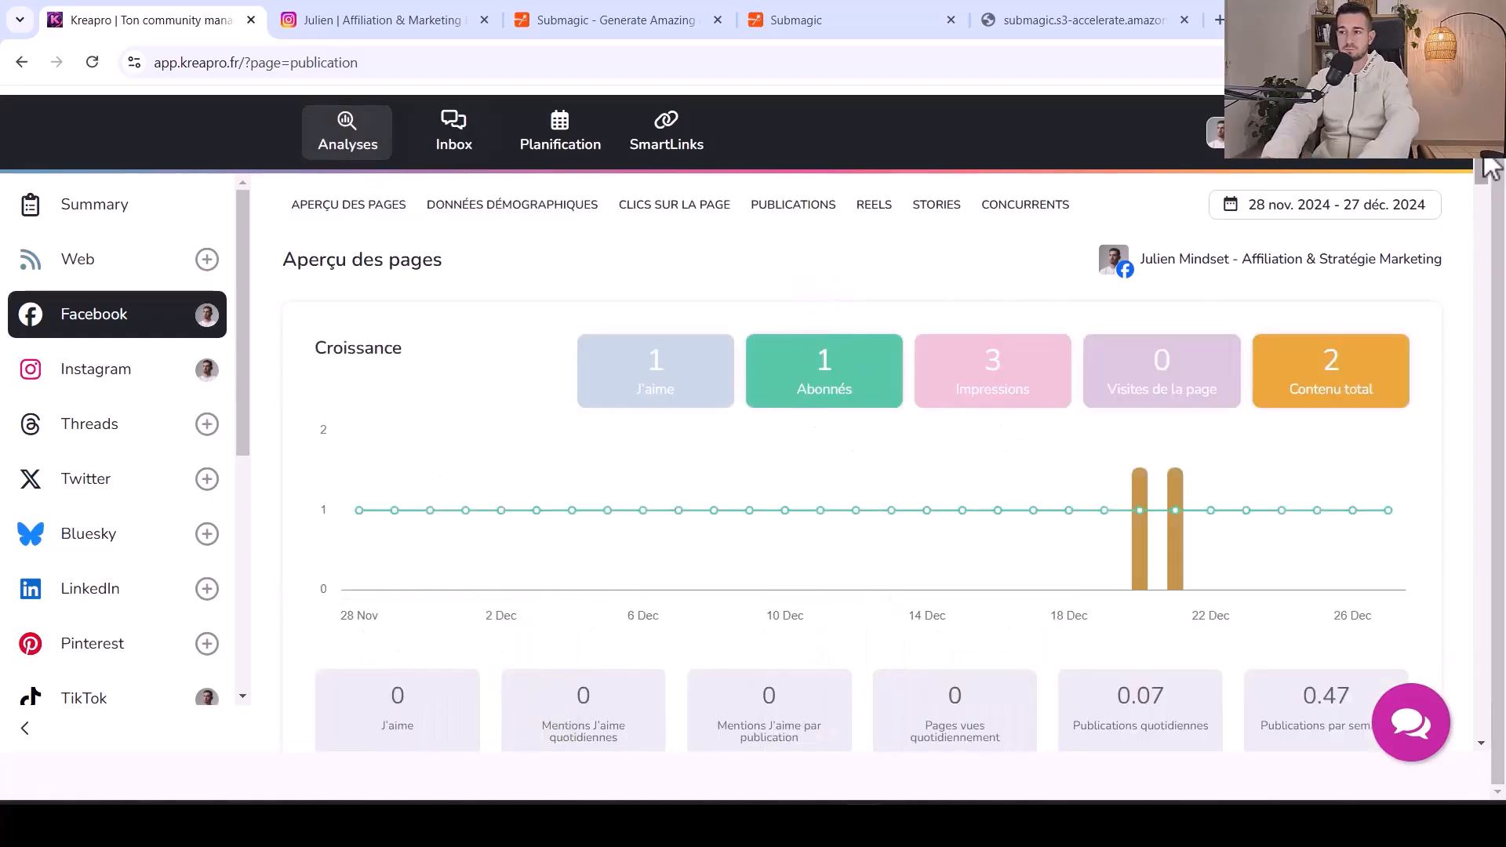
pyautogui.scroll(-5, 1490, 181)
pyautogui.moveTo(1488, 211); pyautogui.dragTo(1481, 181)
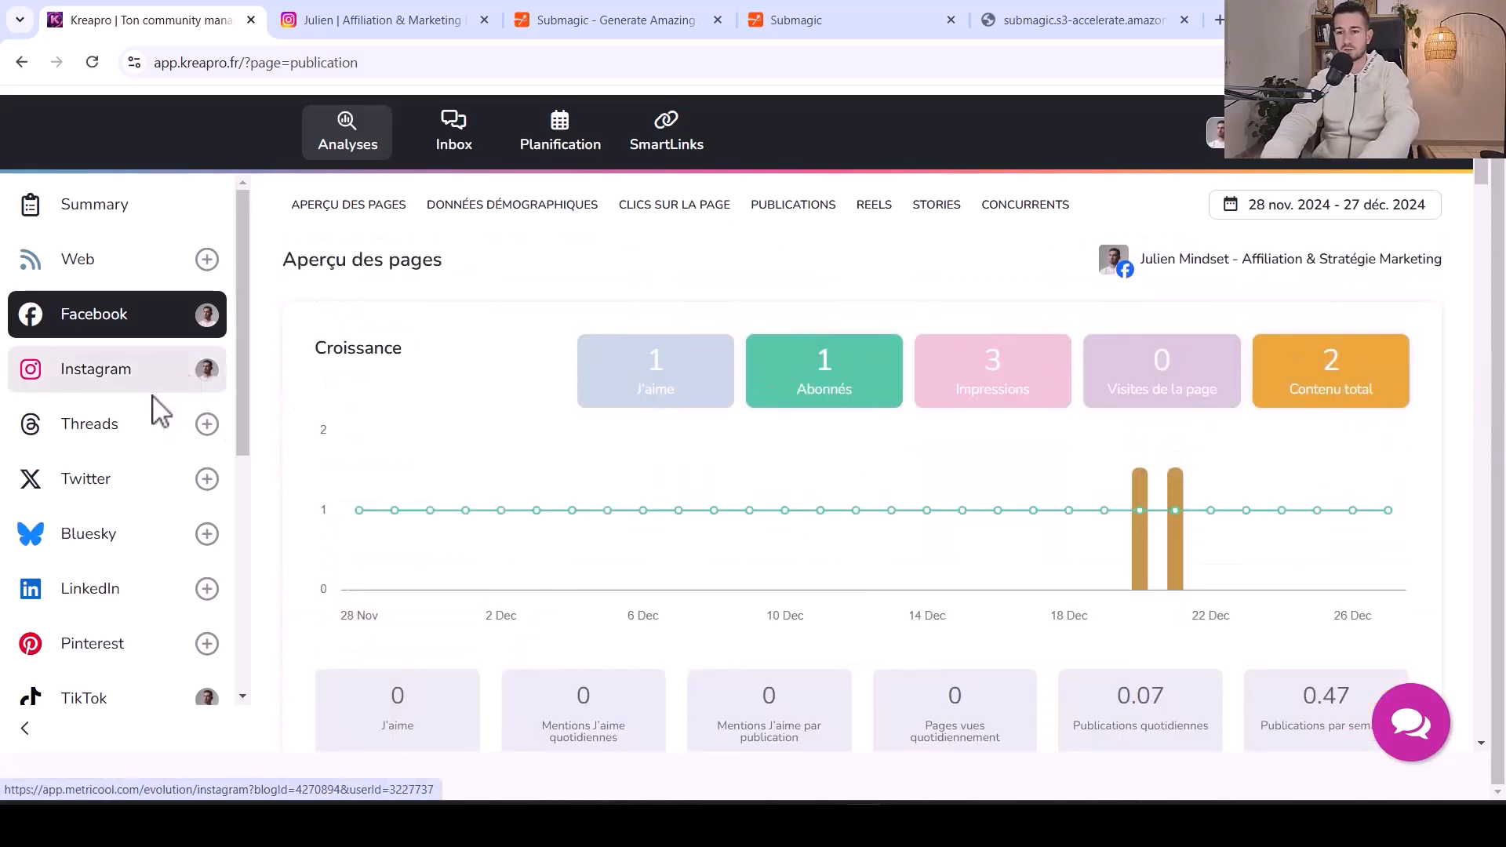
# Check YouTube stats, ending on Instagram's 166 abonnés, 117 abonnements and 17 posts
pyautogui.click(98, 377)
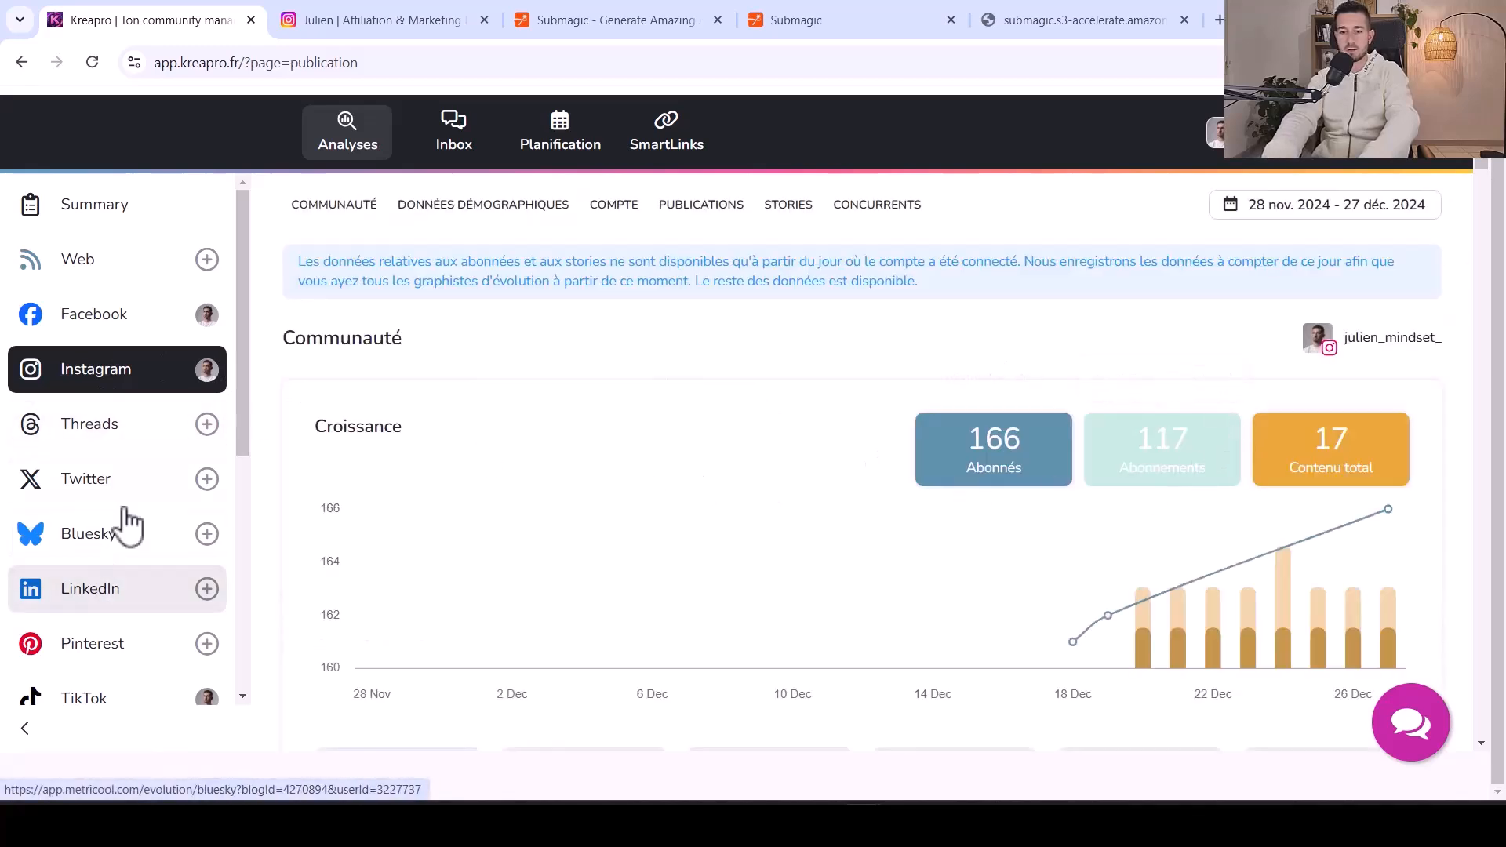
pyautogui.scroll(-5, 179, 439)
pyautogui.click(179, 447)
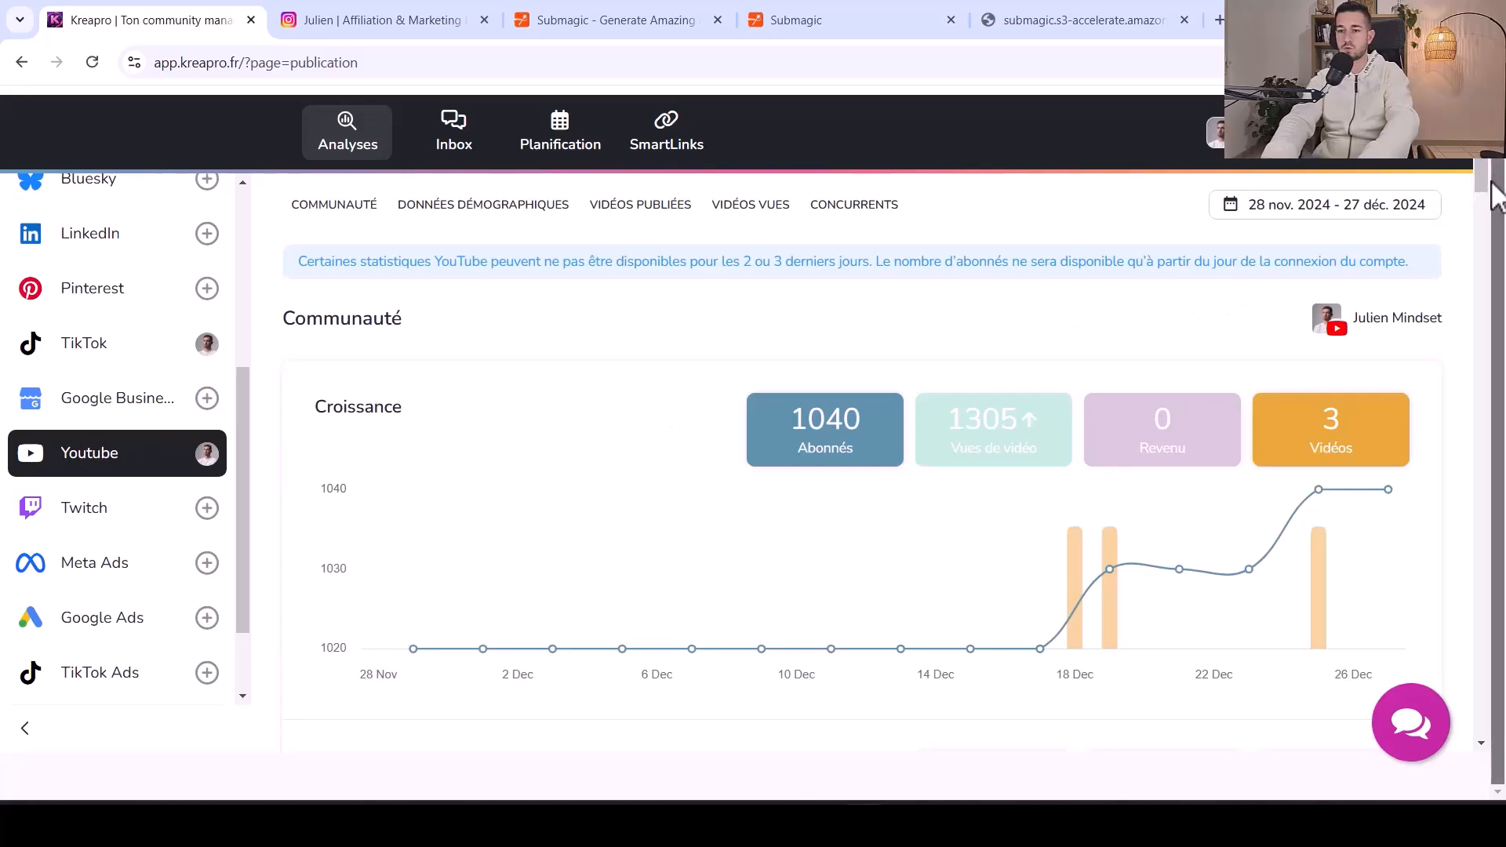
pyautogui.moveTo(1490, 188)
pyautogui.mouseDown()
pyautogui.moveTo(1497, 380)
pyautogui.moveTo(1493, 160)
pyautogui.mouseUp()
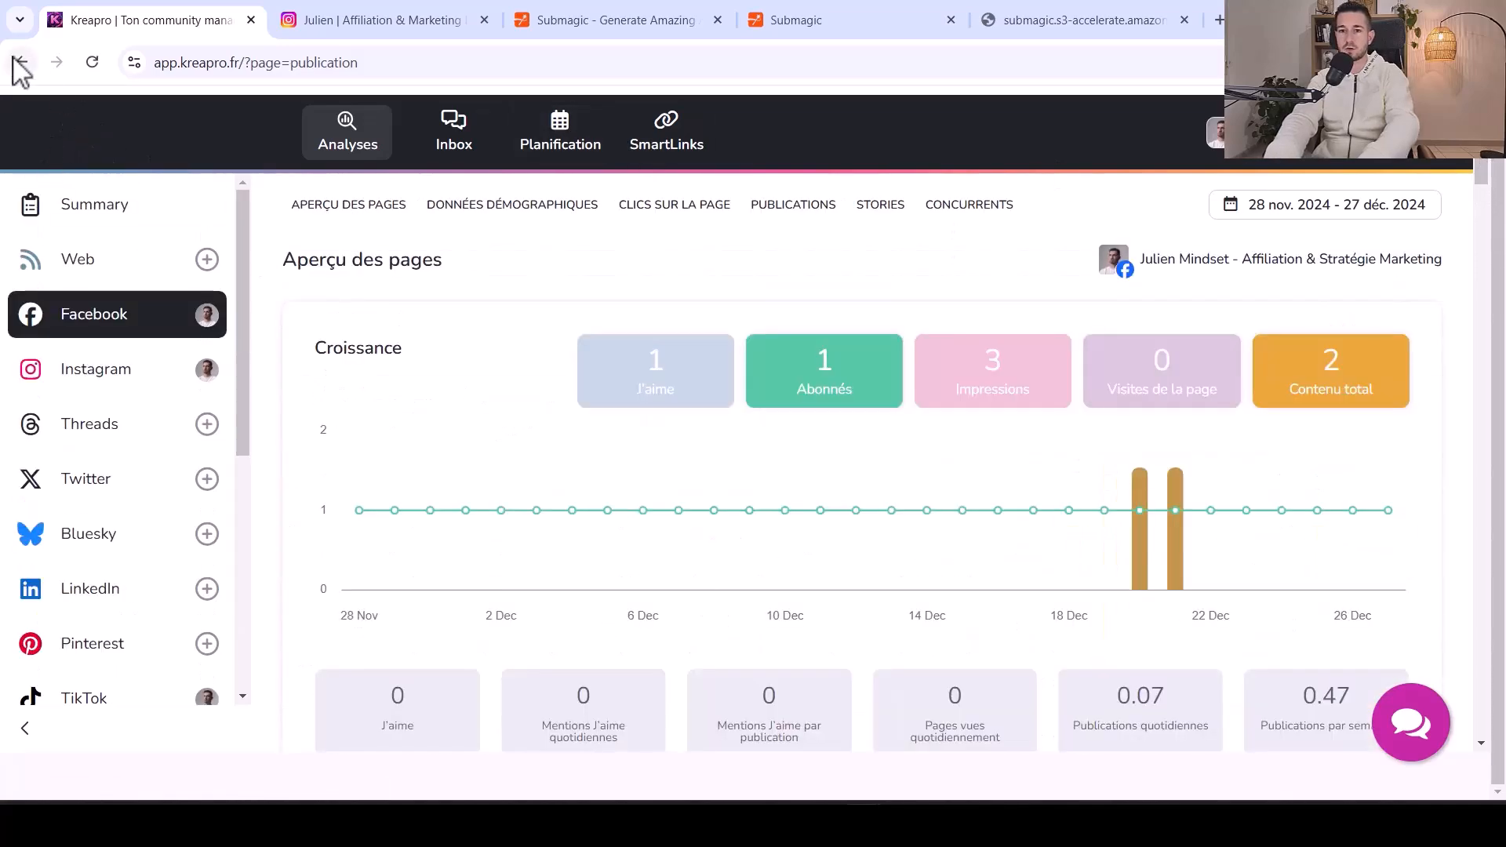
pyautogui.click(20, 62)
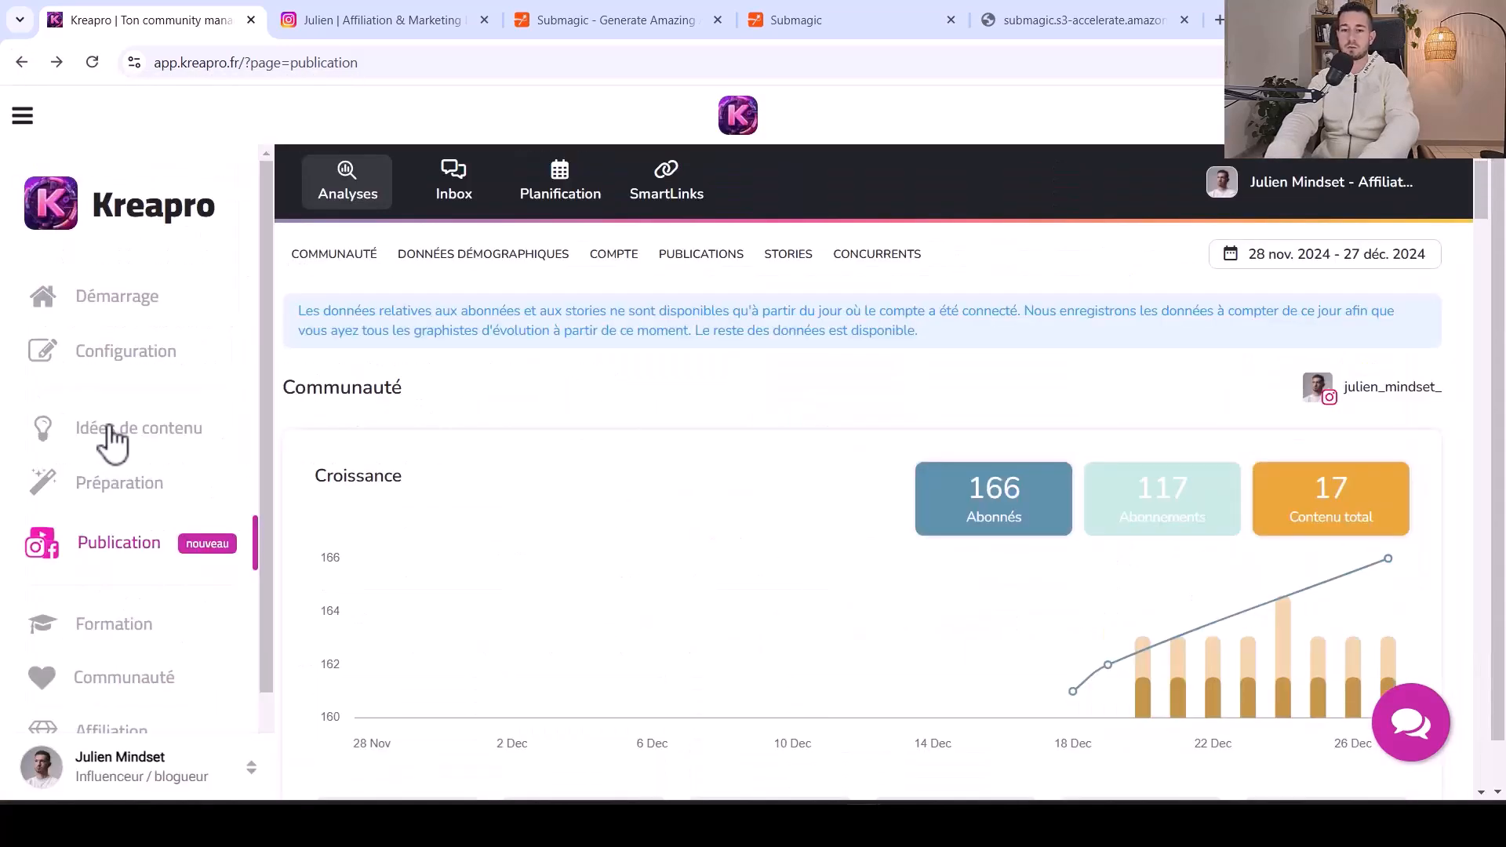
# Open Idées de contenu and preview the 'Transforme tes faiblesses en forces' idea's details
pyautogui.click(112, 430)
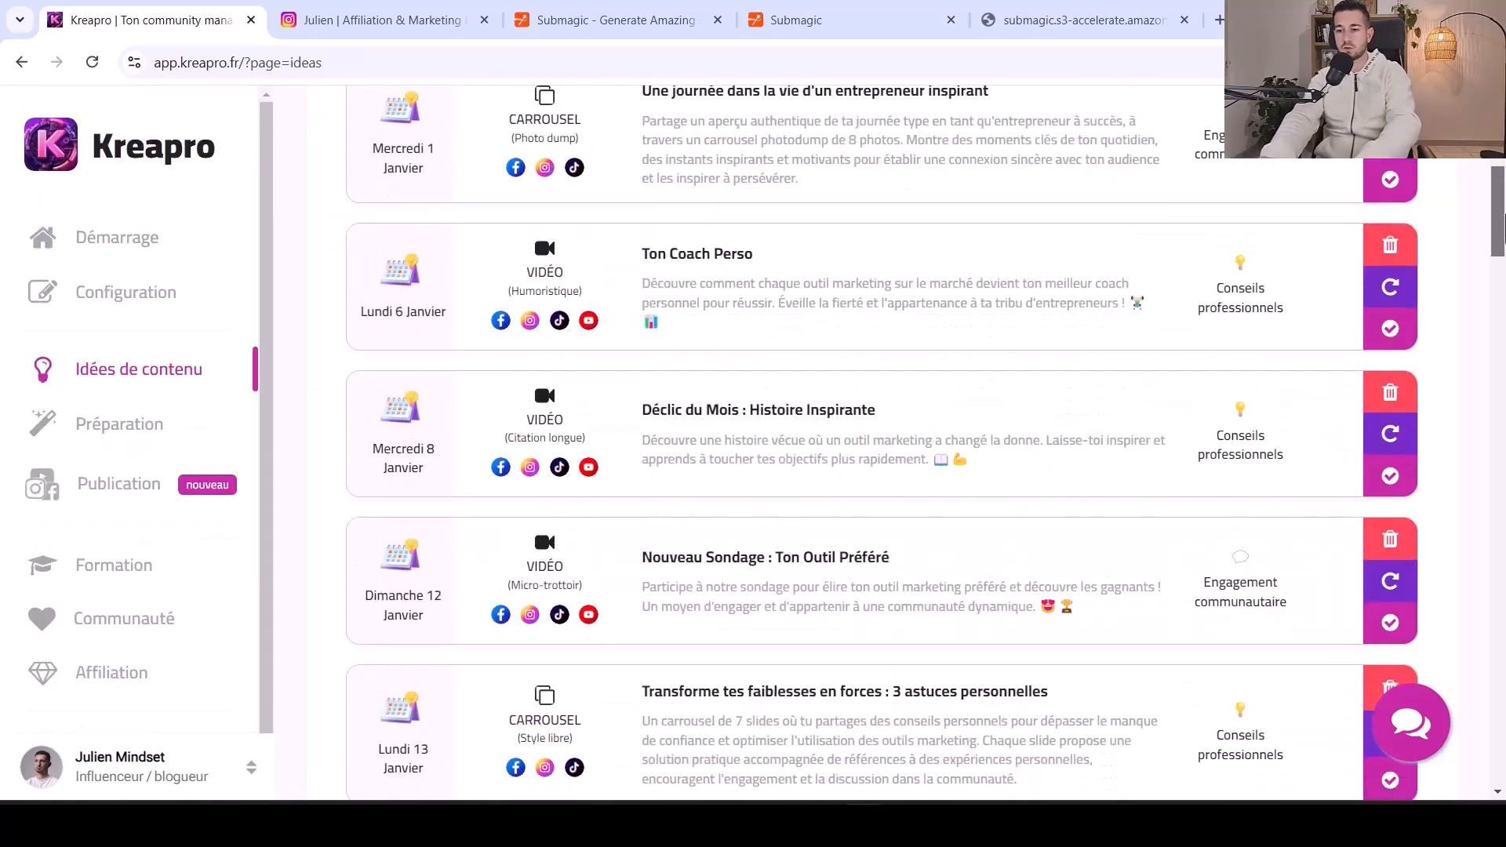
pyautogui.moveTo(1504, 235); pyautogui.dragTo(1505, 271)
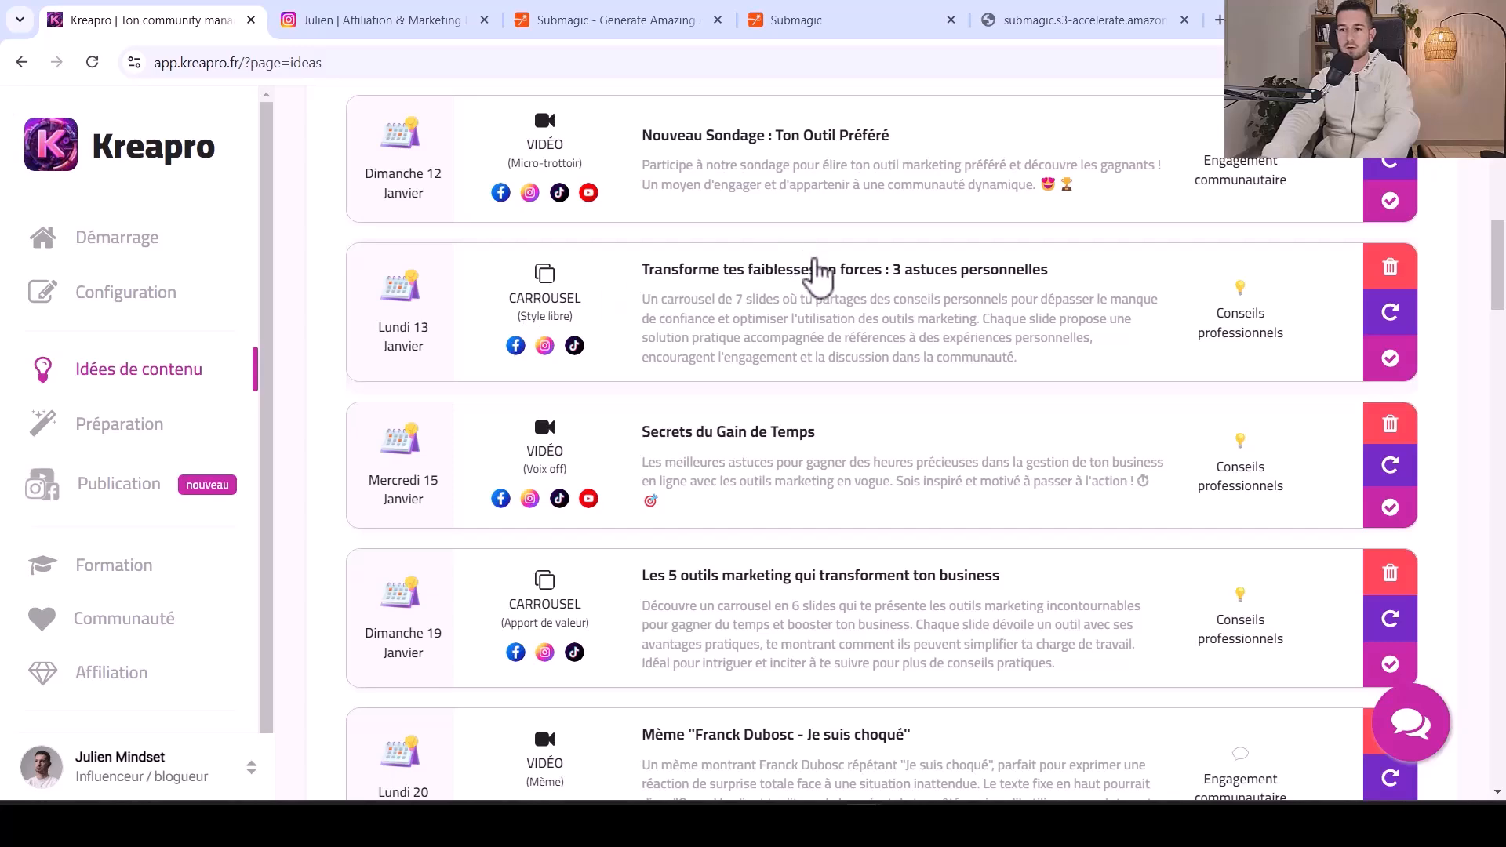
pyautogui.click(826, 291)
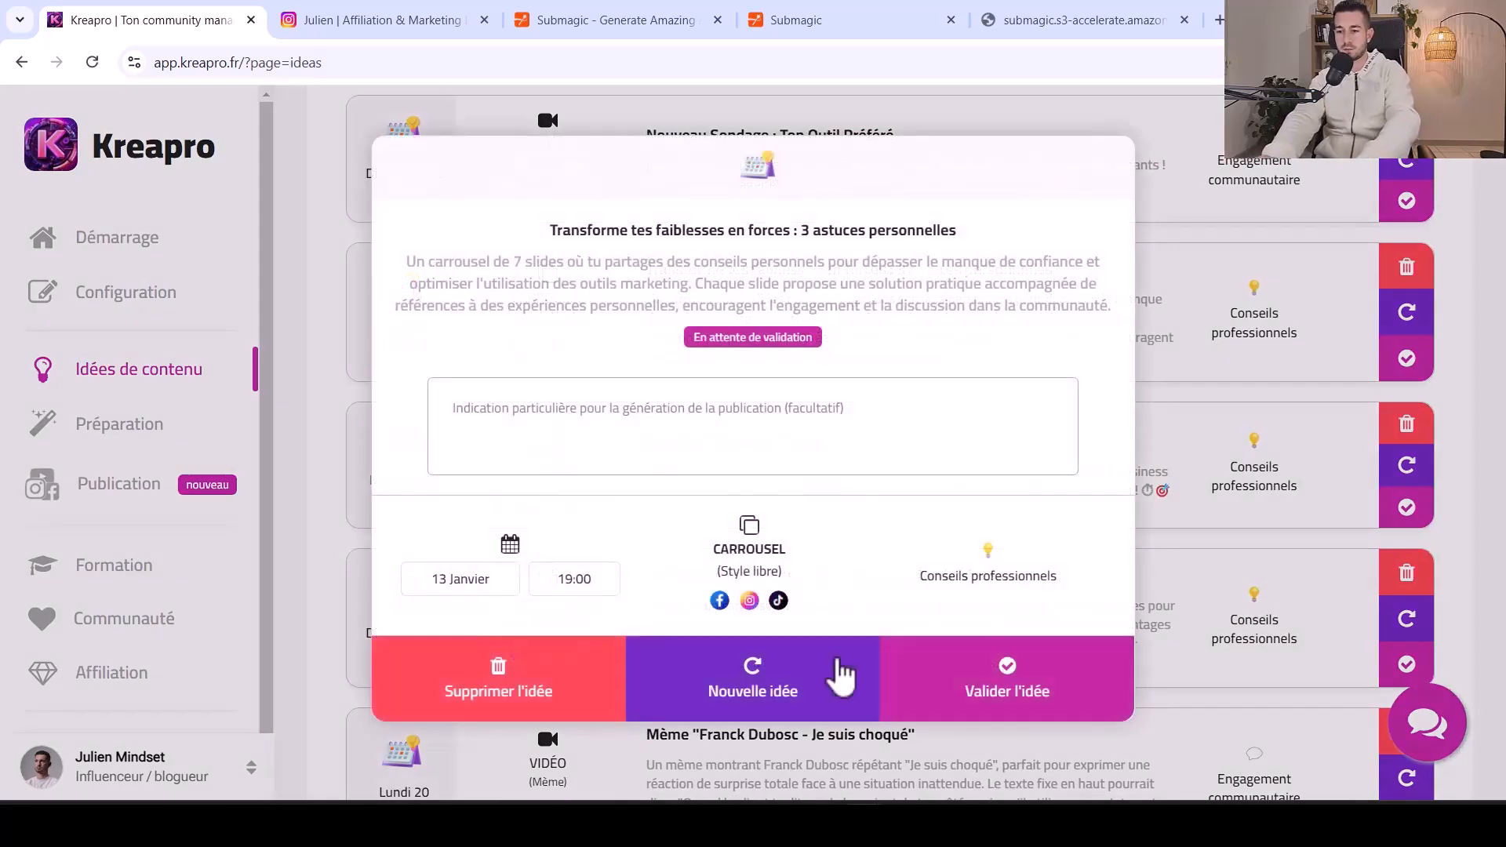
pyautogui.click(1257, 416)
pyautogui.moveTo(1499, 265); pyautogui.dragTo(1499, 167)
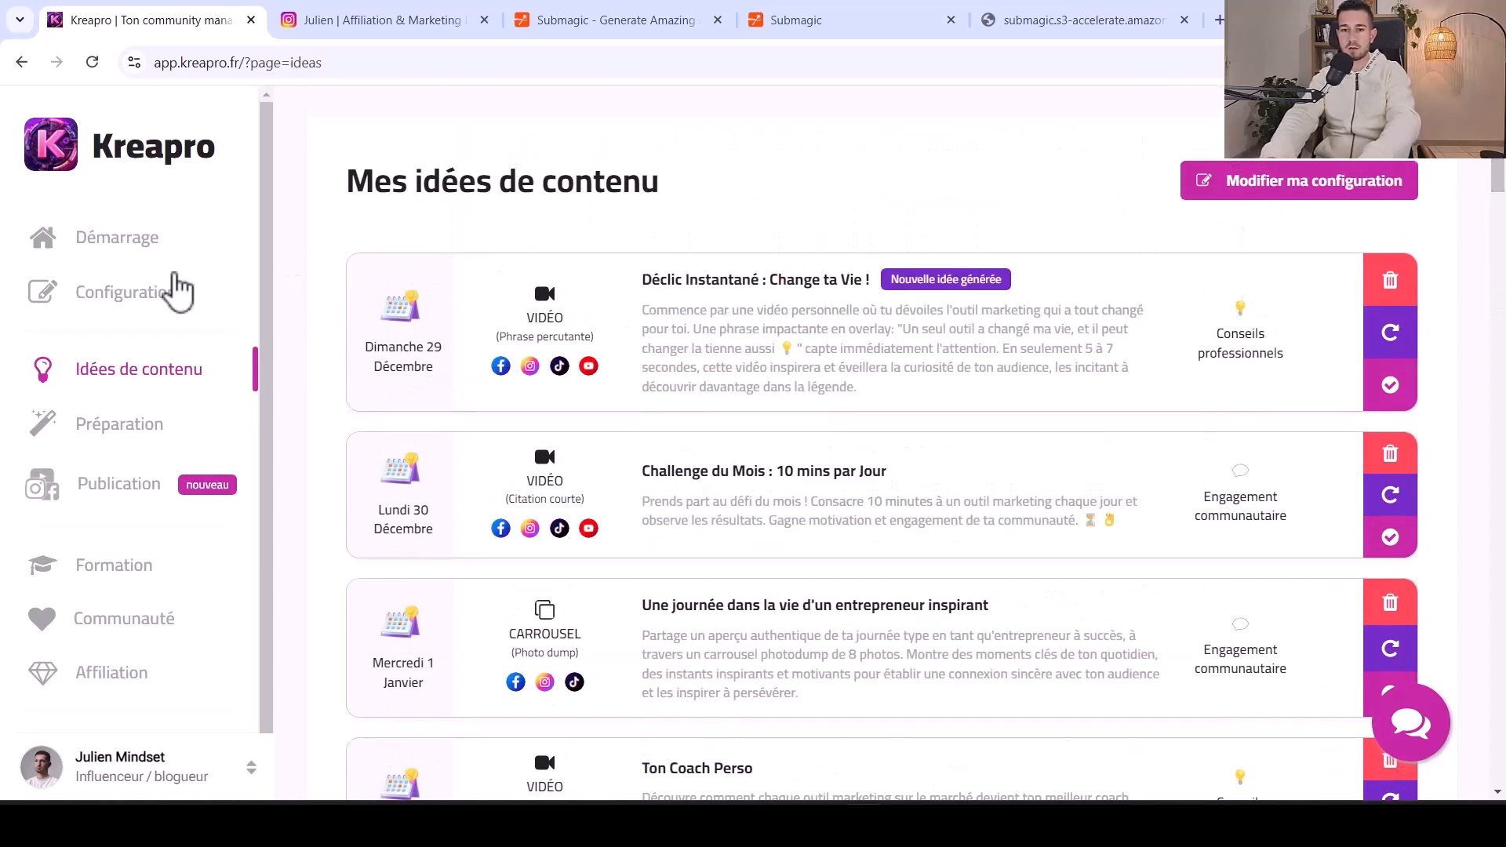
# On the configuration page, reopen the activity description and validate it unchanged
pyautogui.click(143, 308)
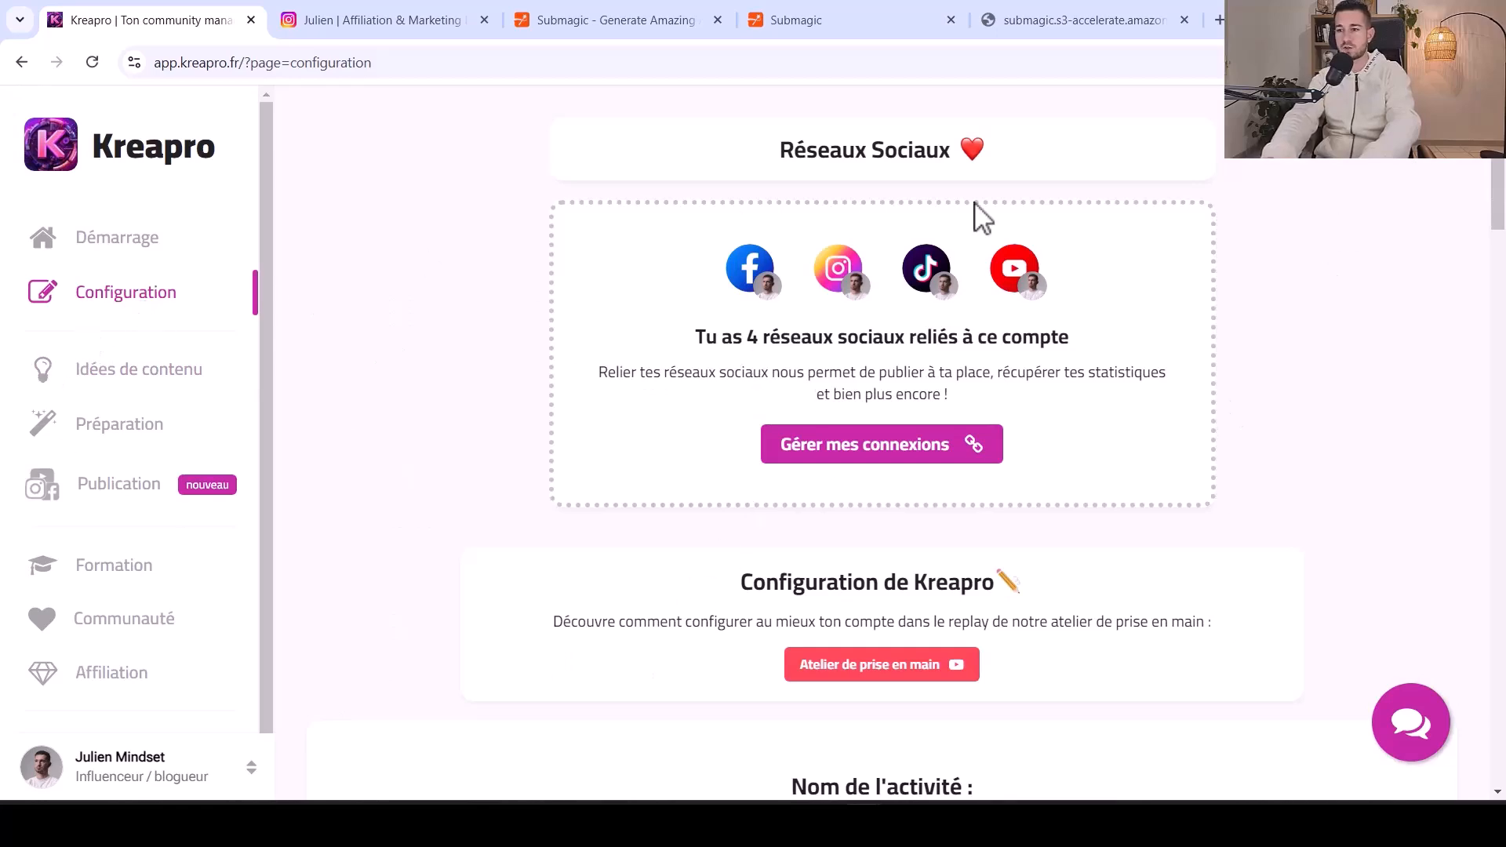
pyautogui.scroll(-10, 1480, 165)
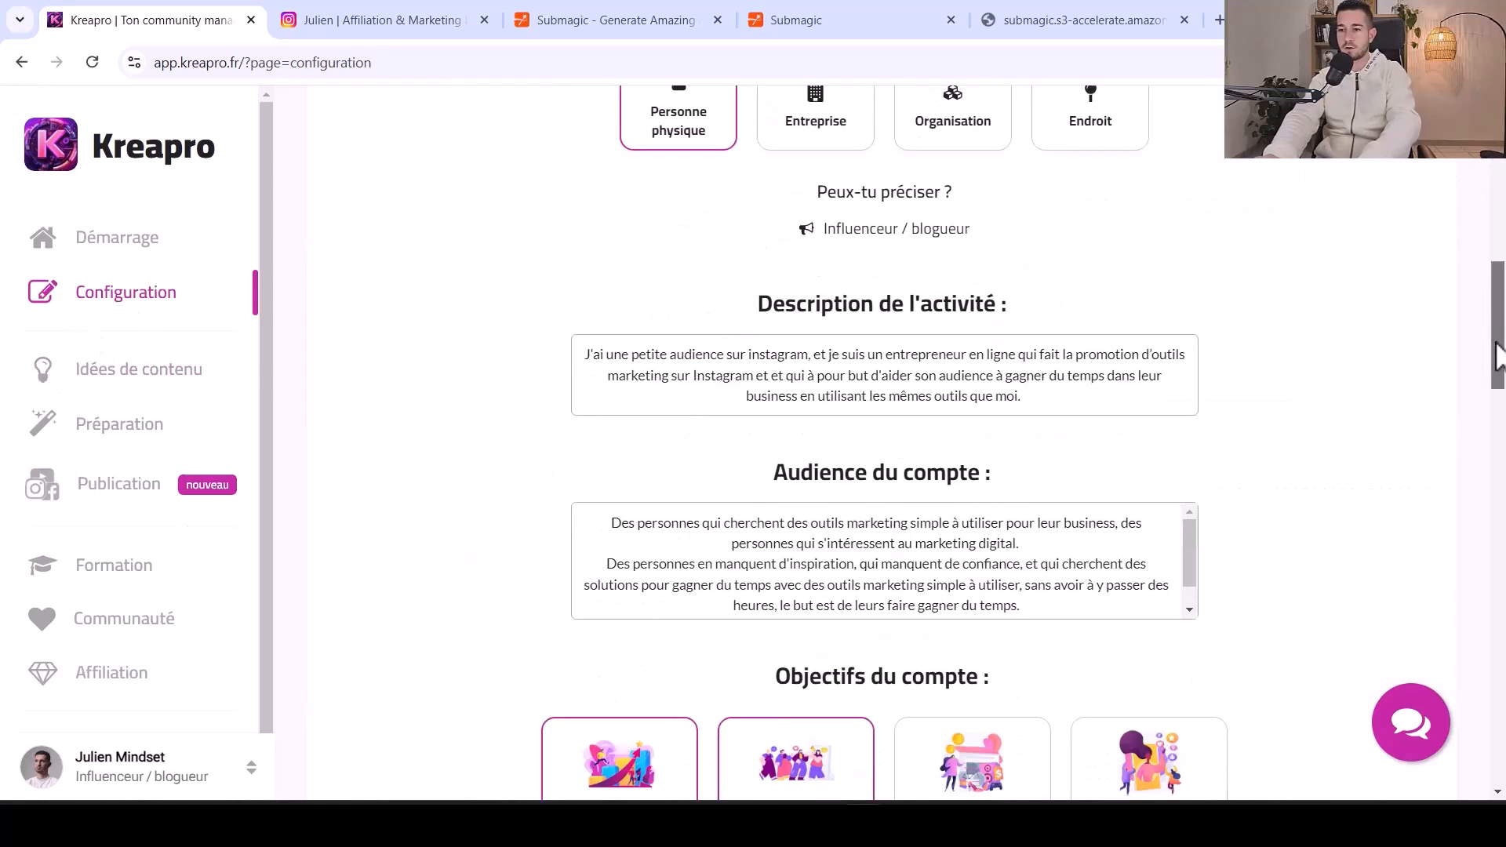
pyautogui.click(1029, 211)
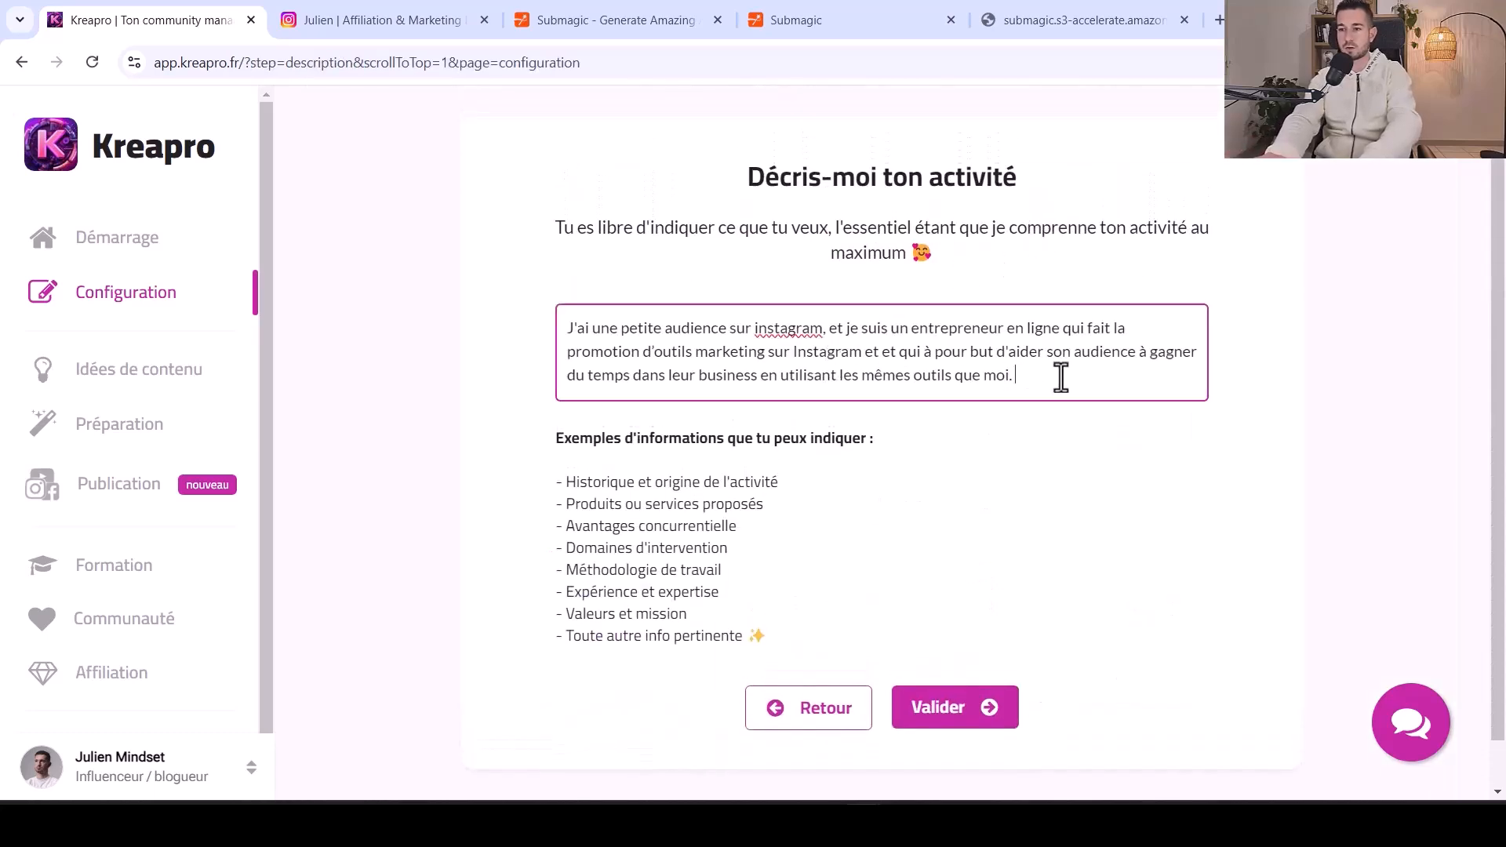
pyautogui.click(966, 716)
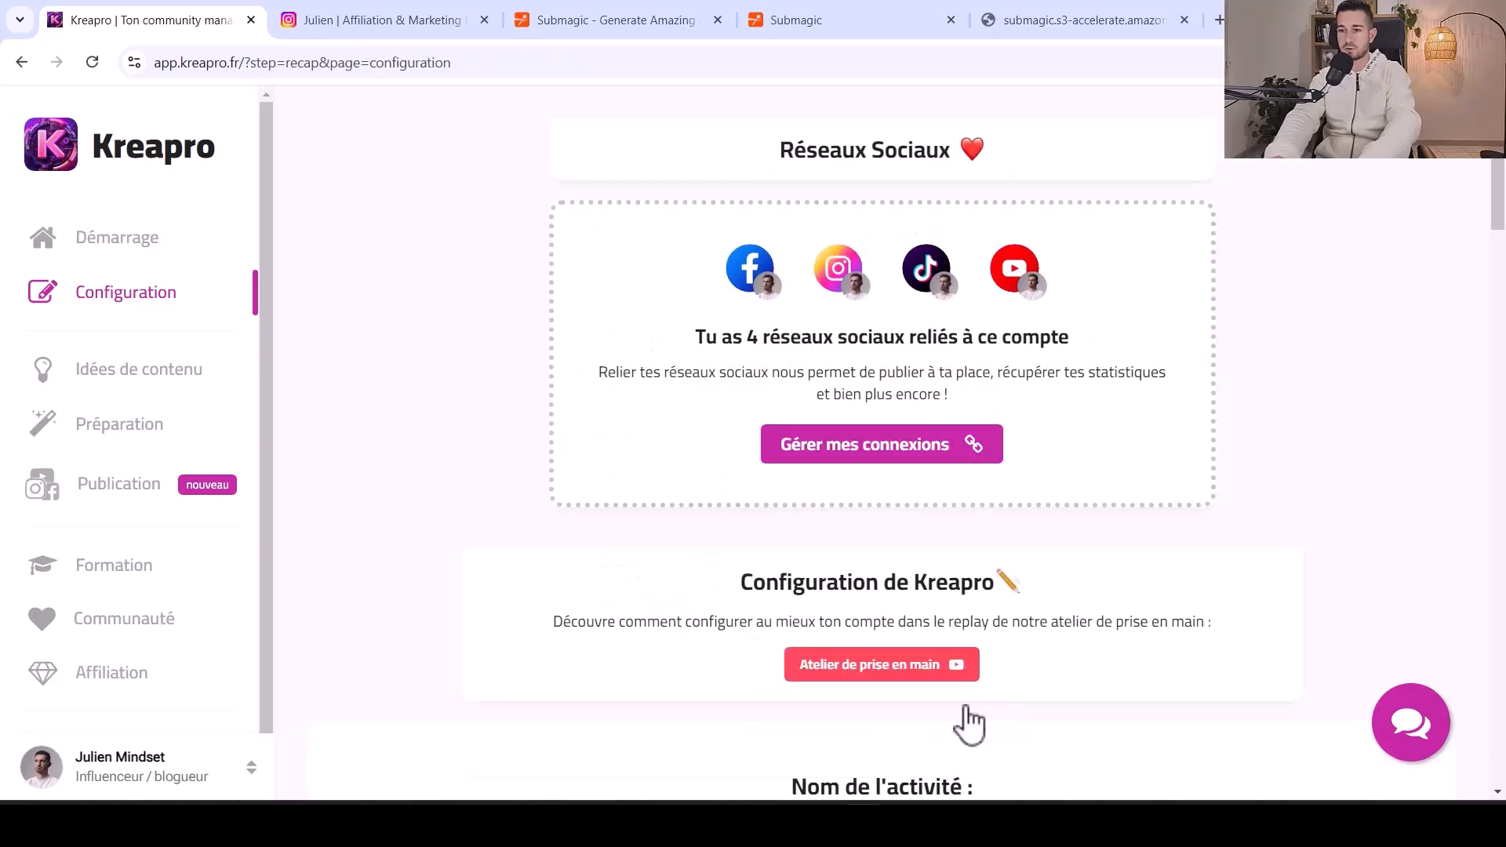
# Decline renewing the content ideas list and return to the Idées de contenu list
pyautogui.moveTo(1497, 204); pyautogui.dragTo(1497, 757)
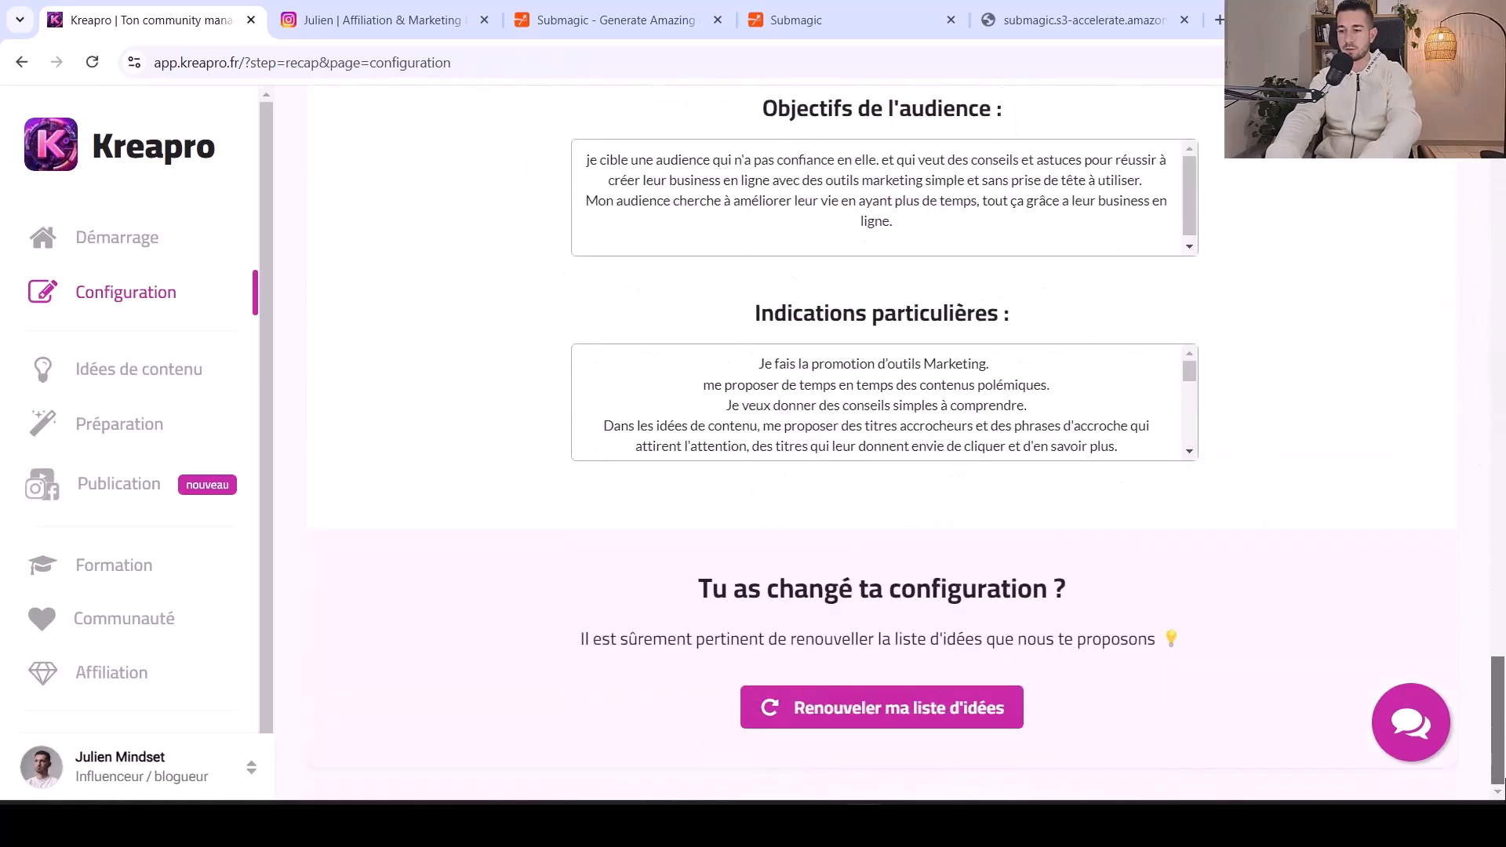
pyautogui.click(930, 714)
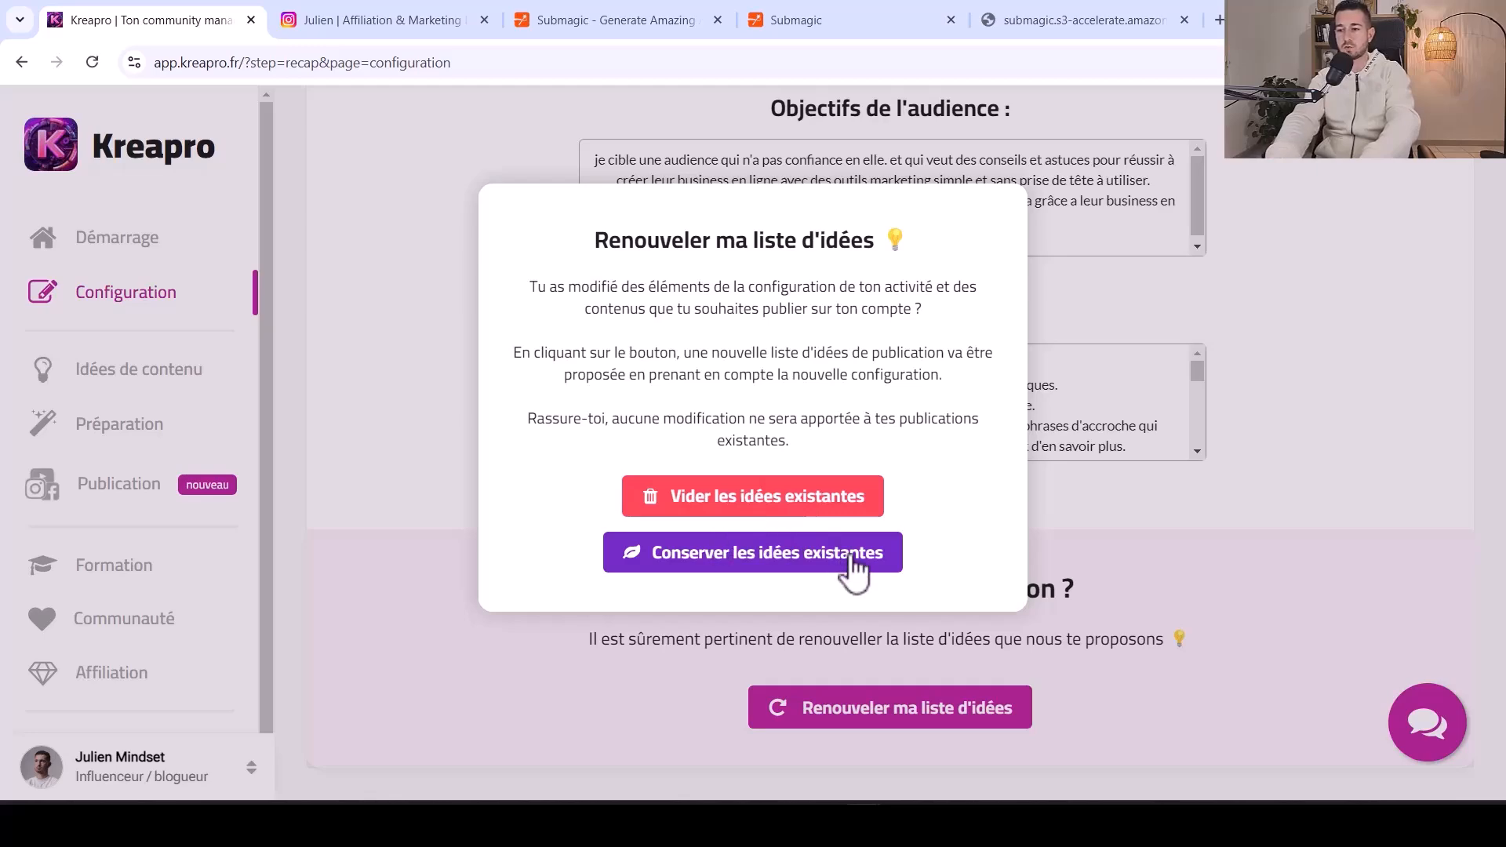
pyautogui.click(1203, 547)
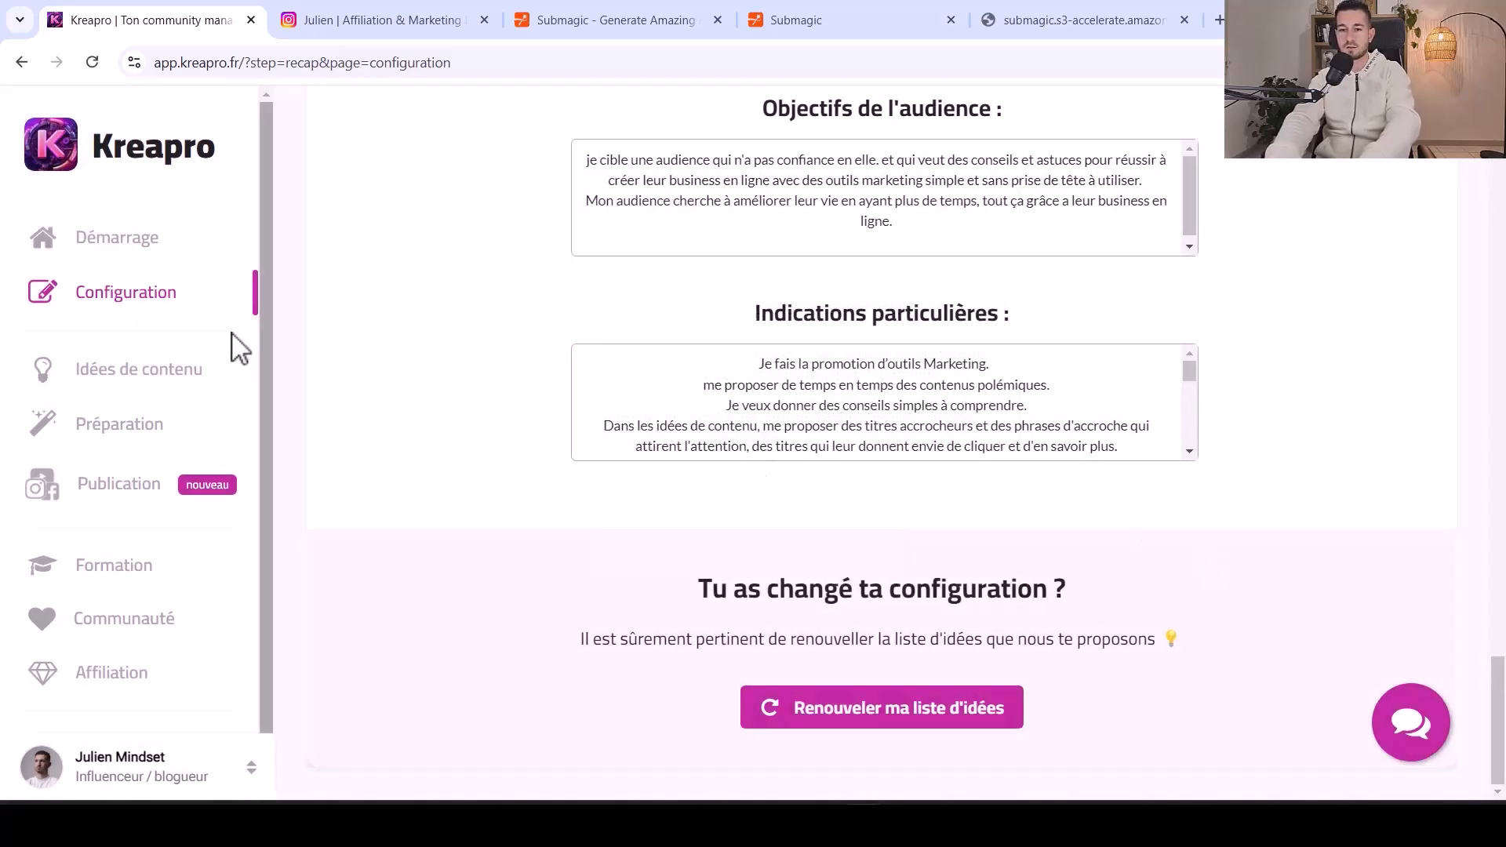
pyautogui.click(121, 300)
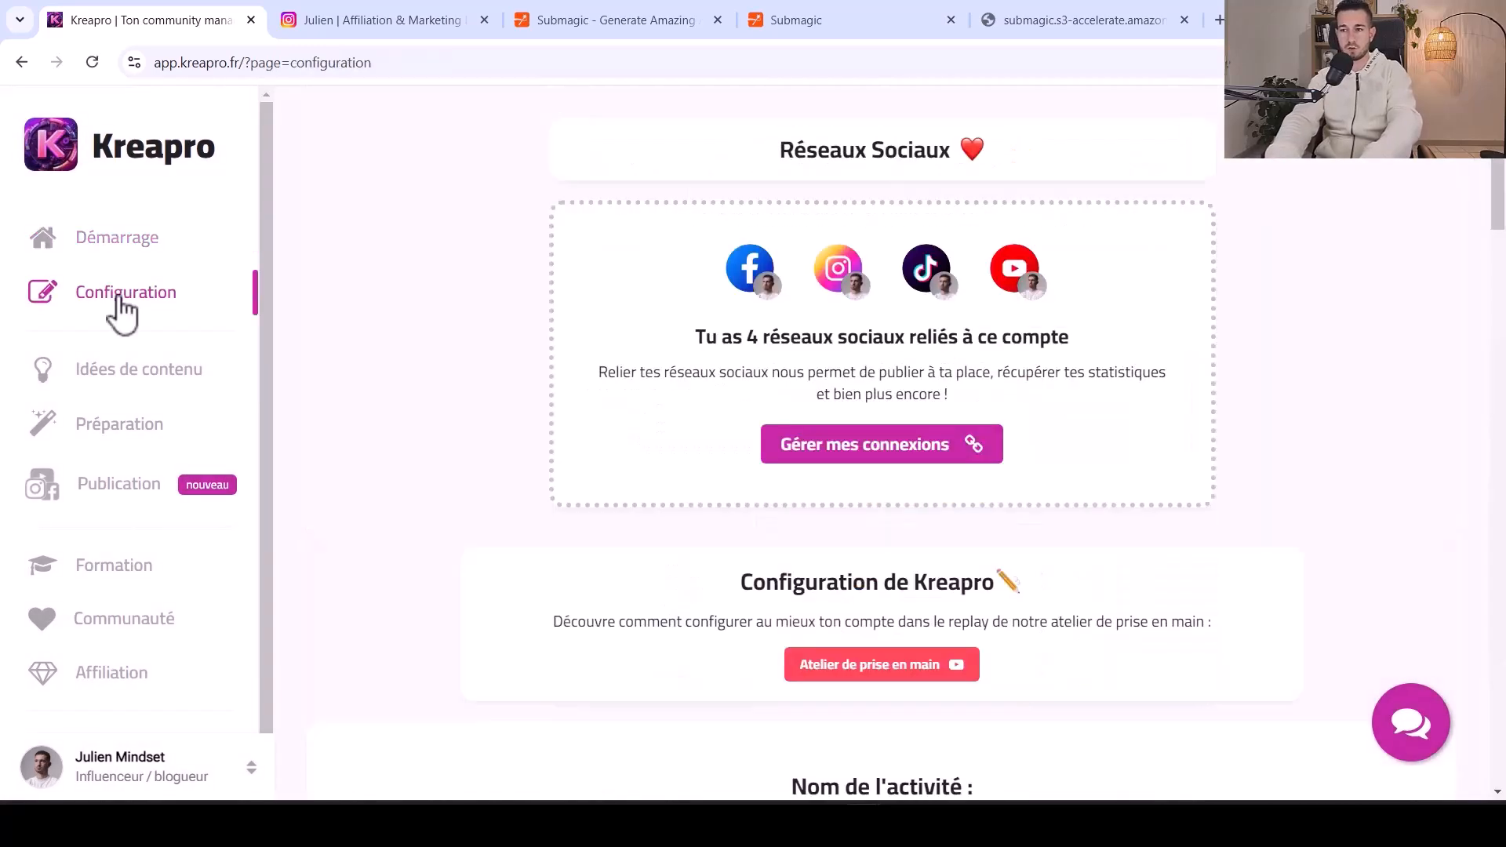
pyautogui.click(148, 394)
# Look over the publications in preparation and the Instagram analytics dashboard, then bring up the main navigation
pyautogui.click(122, 428)
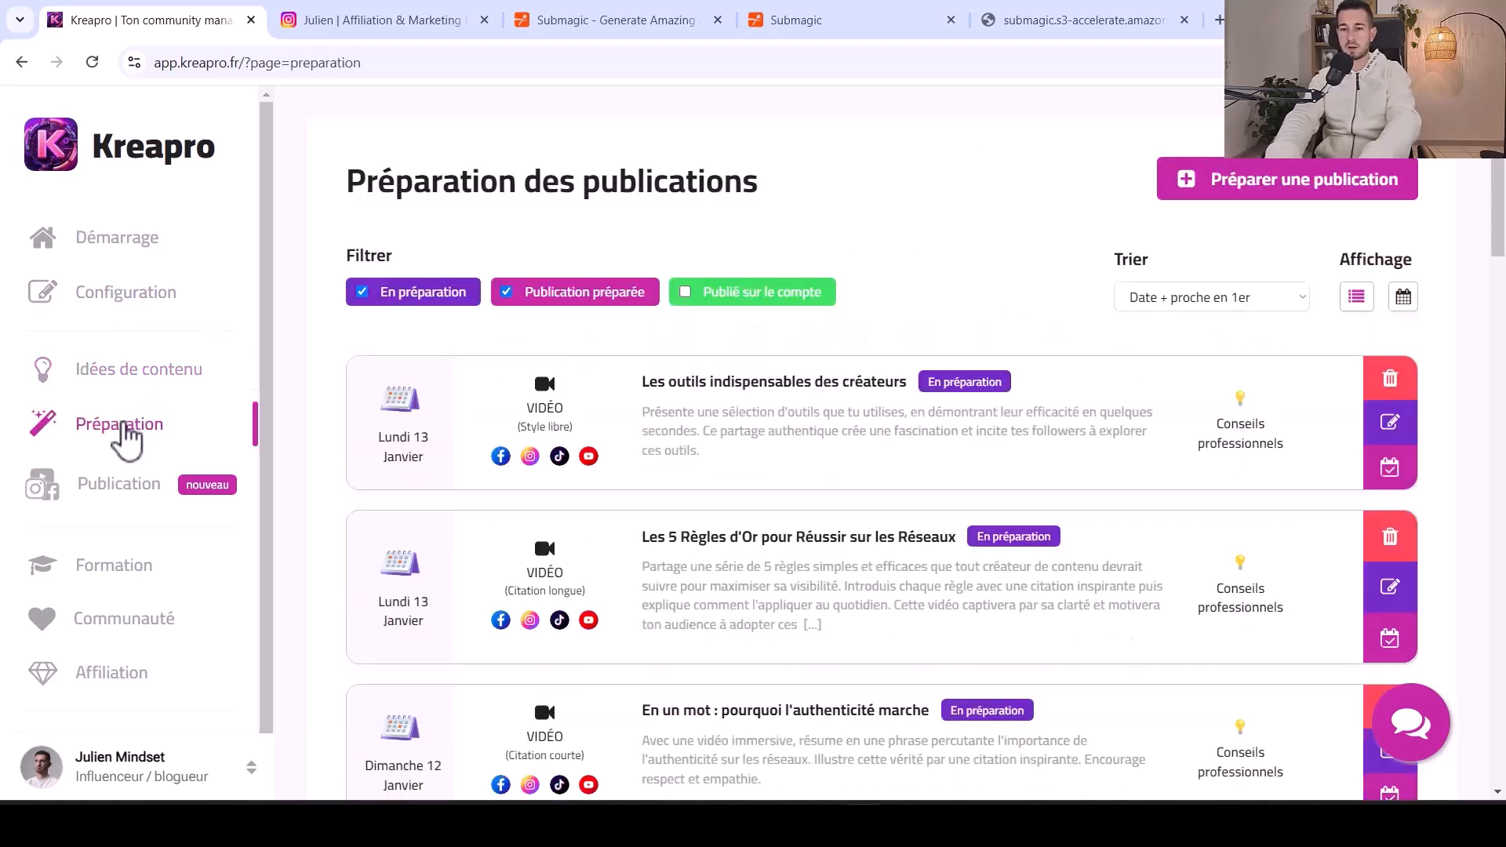
pyautogui.scroll(-2, 1473, 235)
pyautogui.scroll(2, 1471, 165)
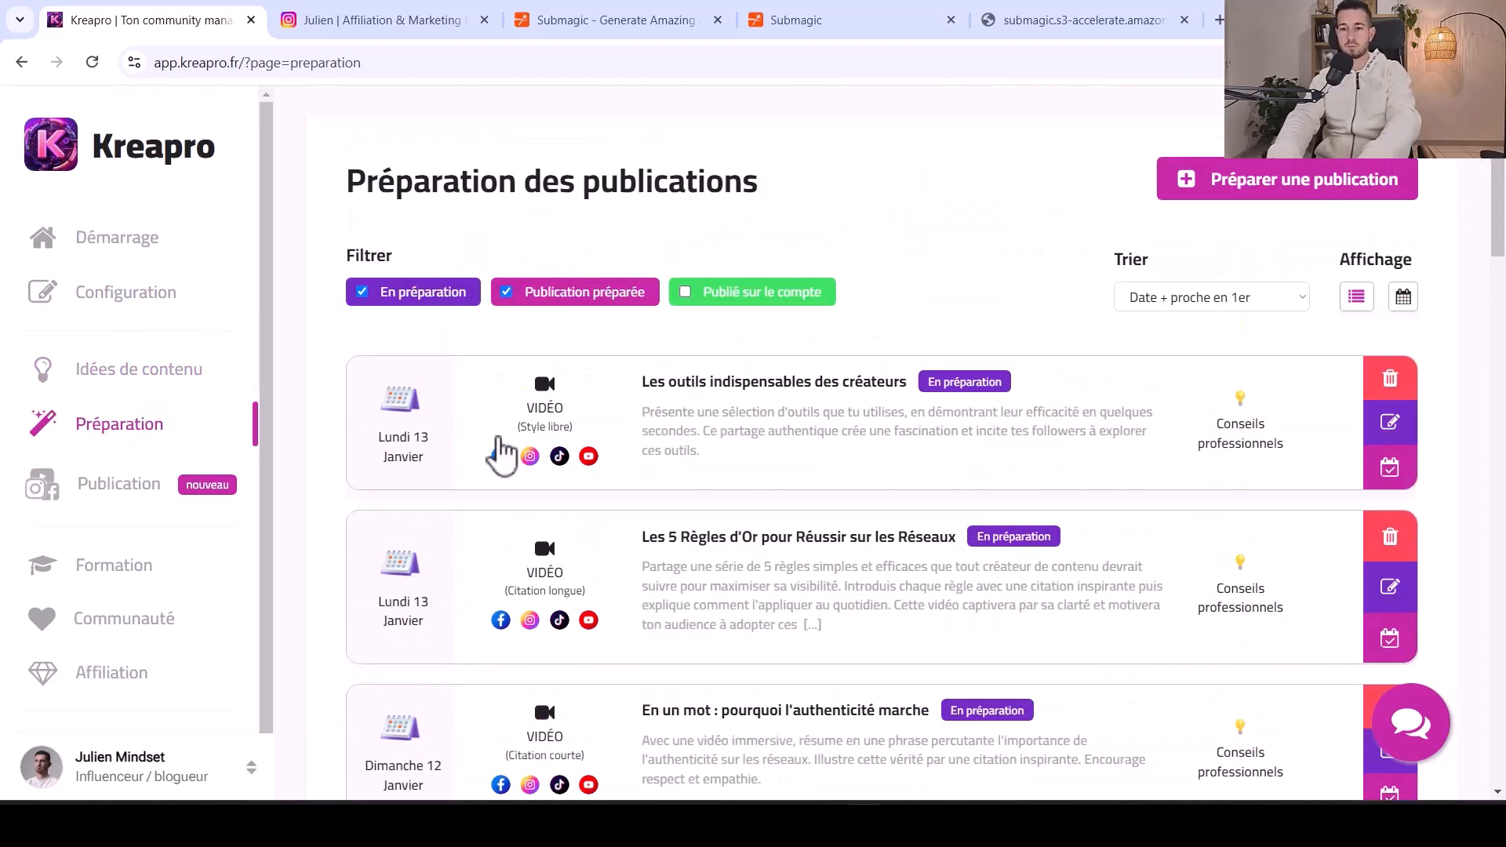
pyautogui.click(110, 496)
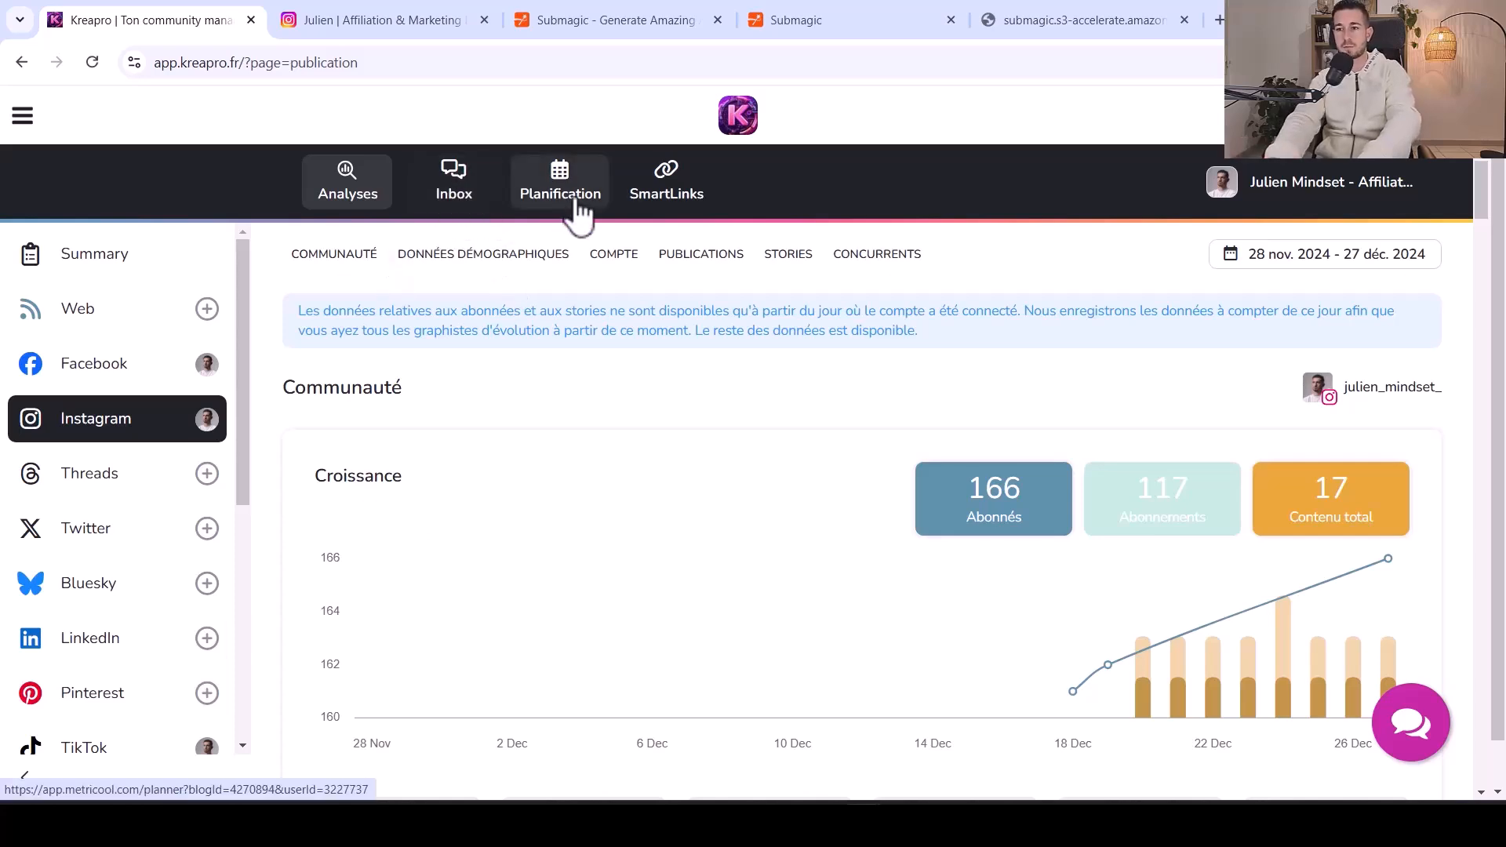
pyautogui.click(22, 118)
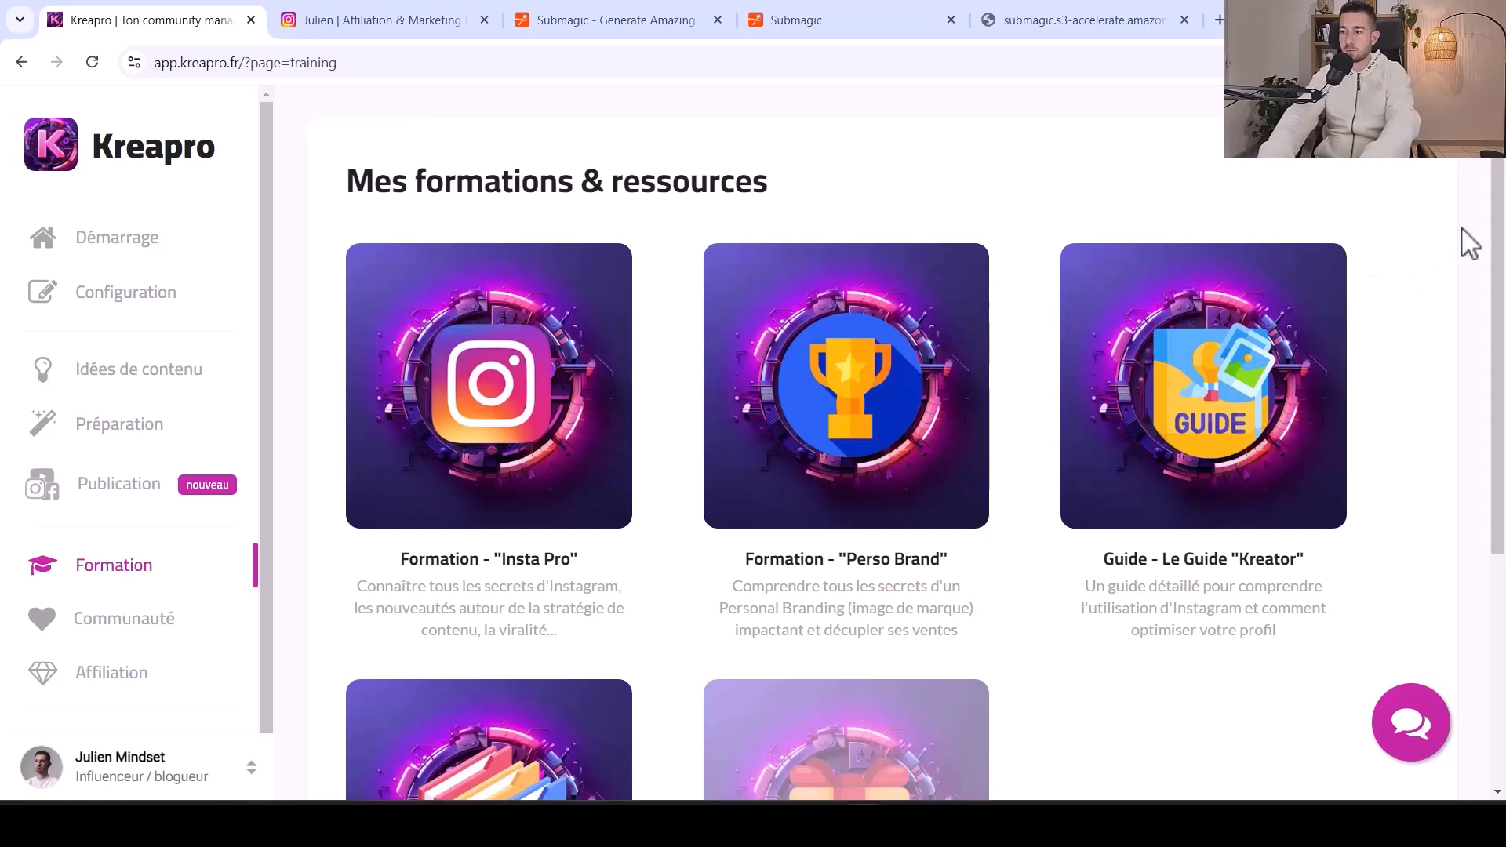
# Scroll through the Formation "Insta Pro", "Perso Brand" and "Kreator" cards and their module folders
pyautogui.moveTo(1497, 234); pyautogui.dragTo(1500, 277)
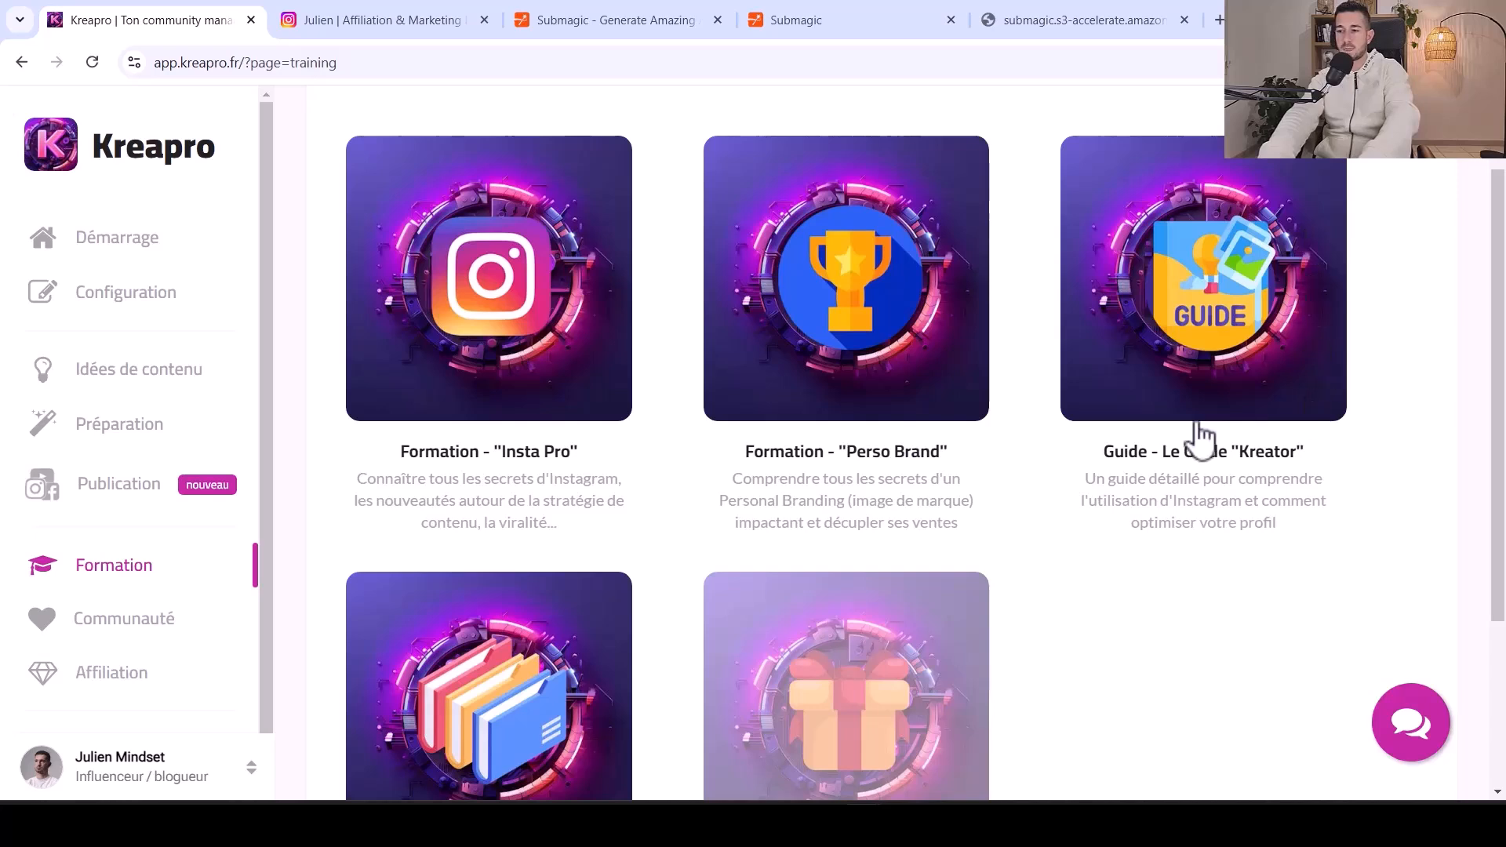
pyautogui.scroll(-2, 1500, 277)
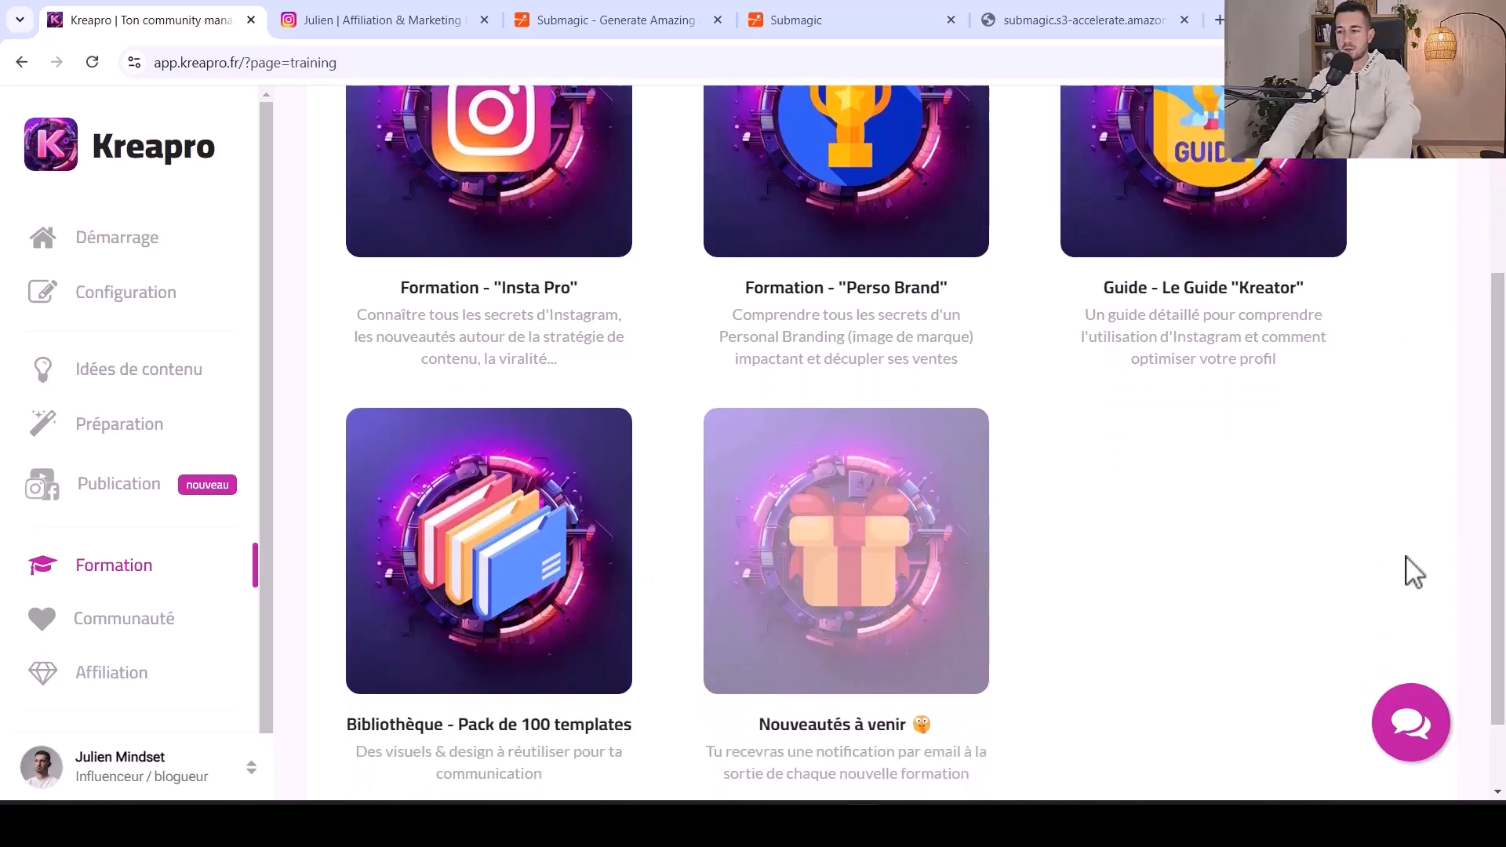
pyautogui.scroll(3, 1500, 502)
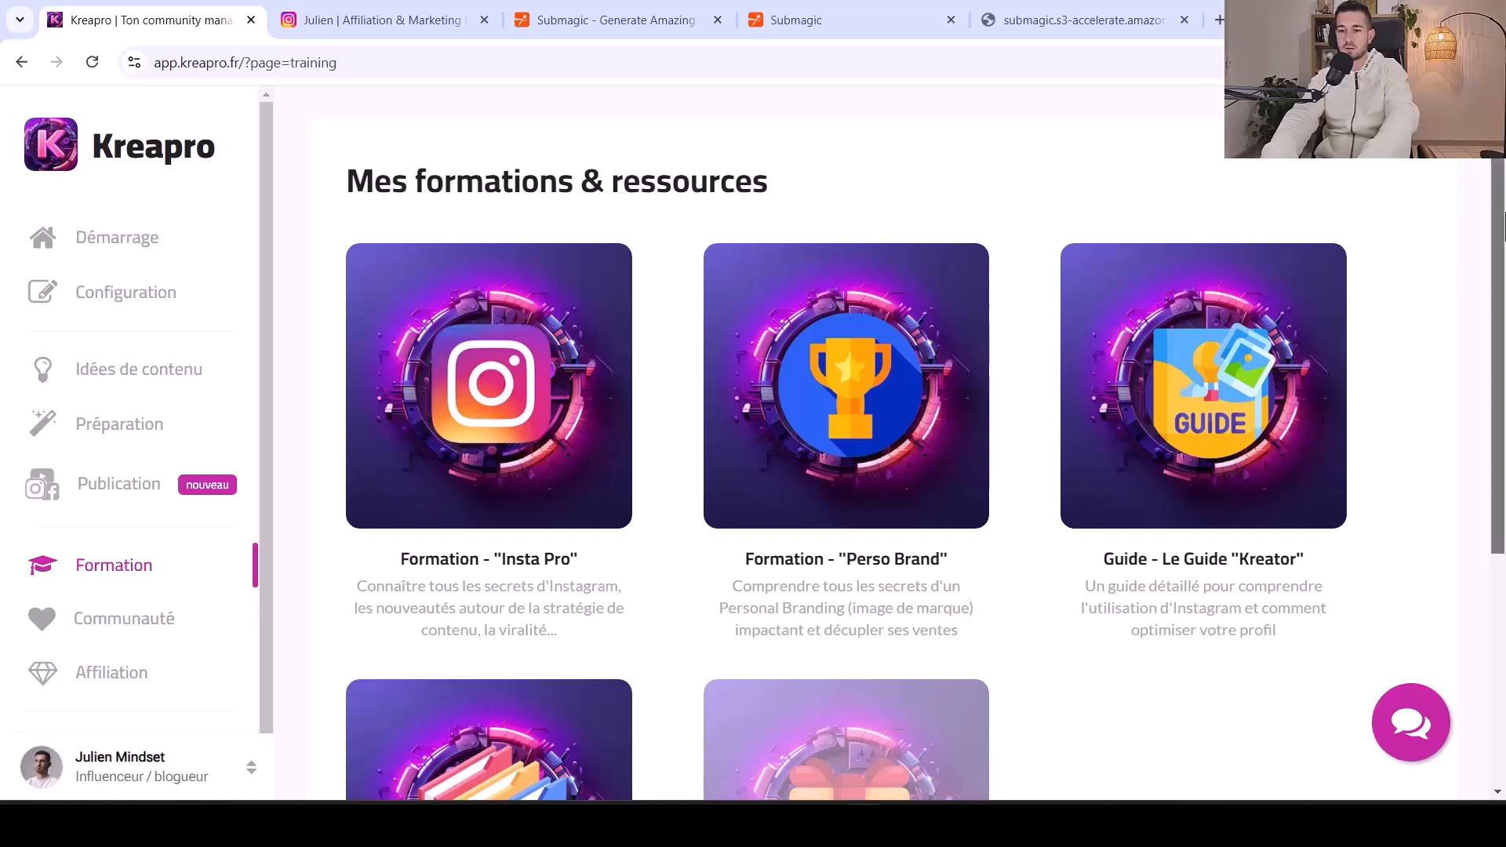
pyautogui.scroll(-1, 1501, 271)
pyautogui.scroll(-10, 1501, 271)
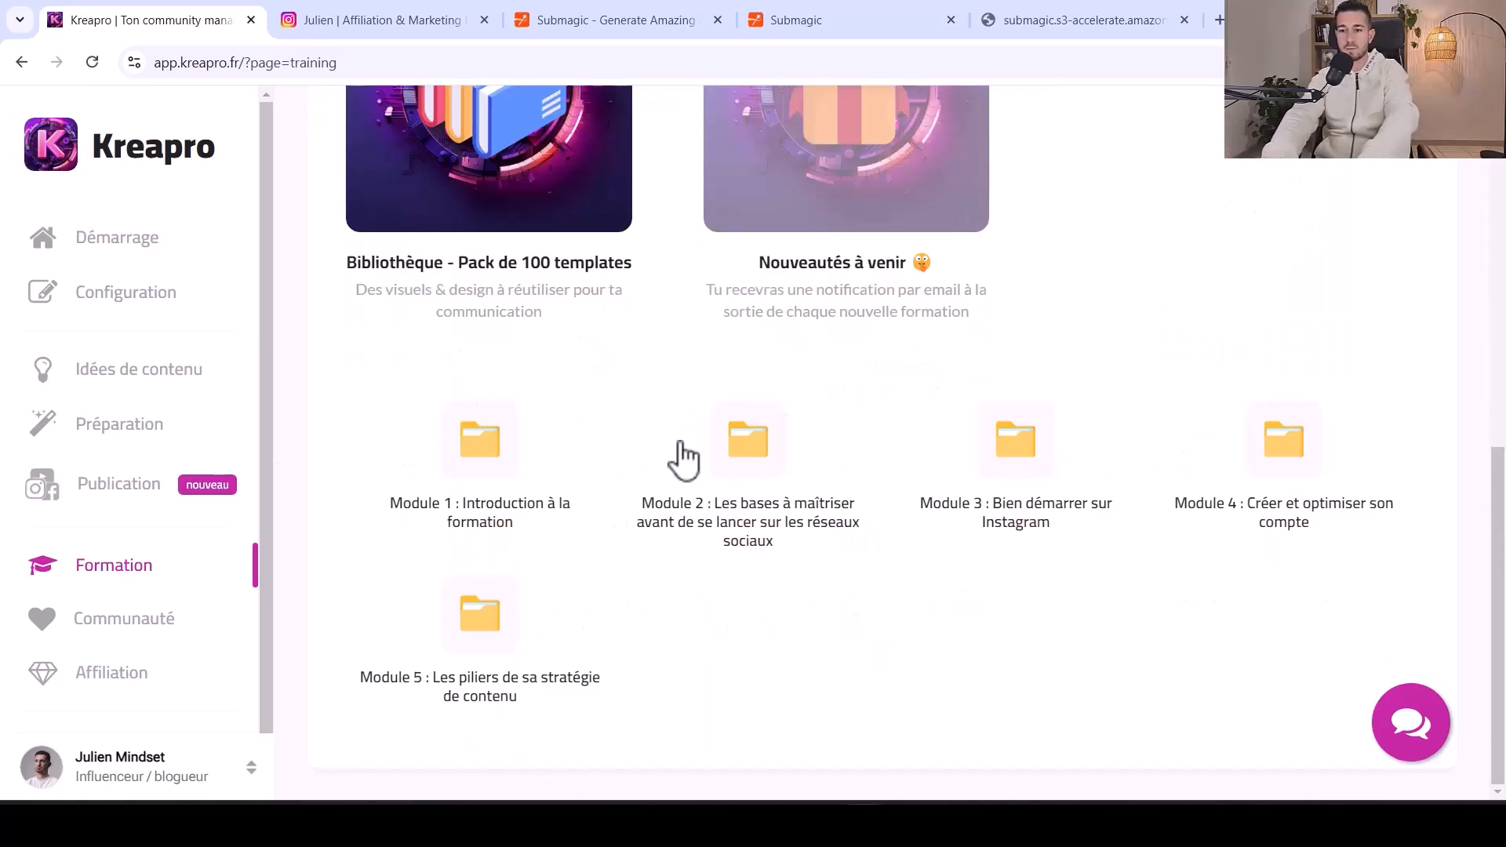
pyautogui.scroll(10, 924, 403)
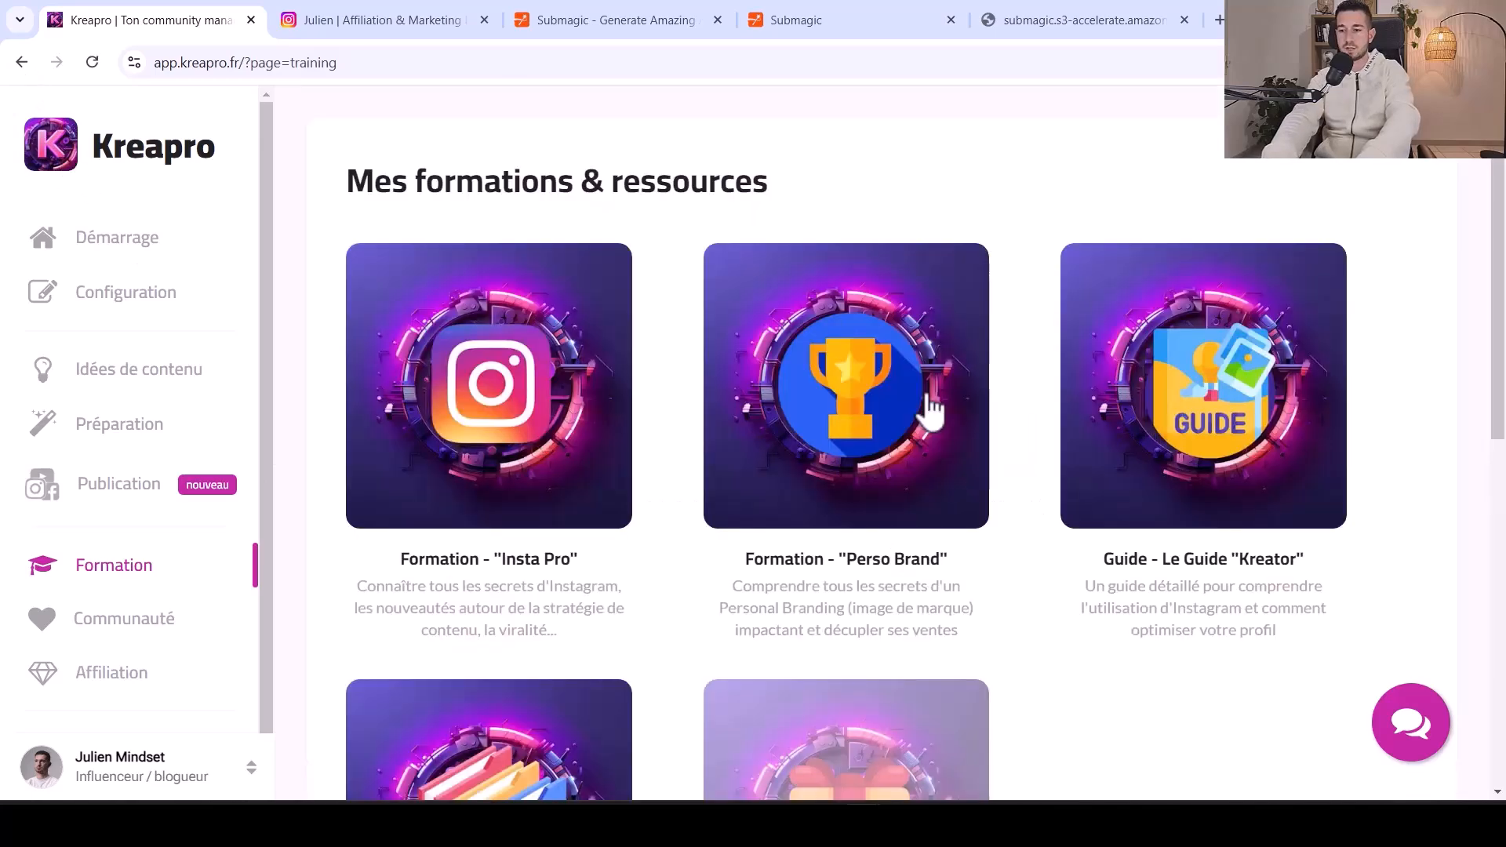
pyautogui.scroll(-7, 863, 388)
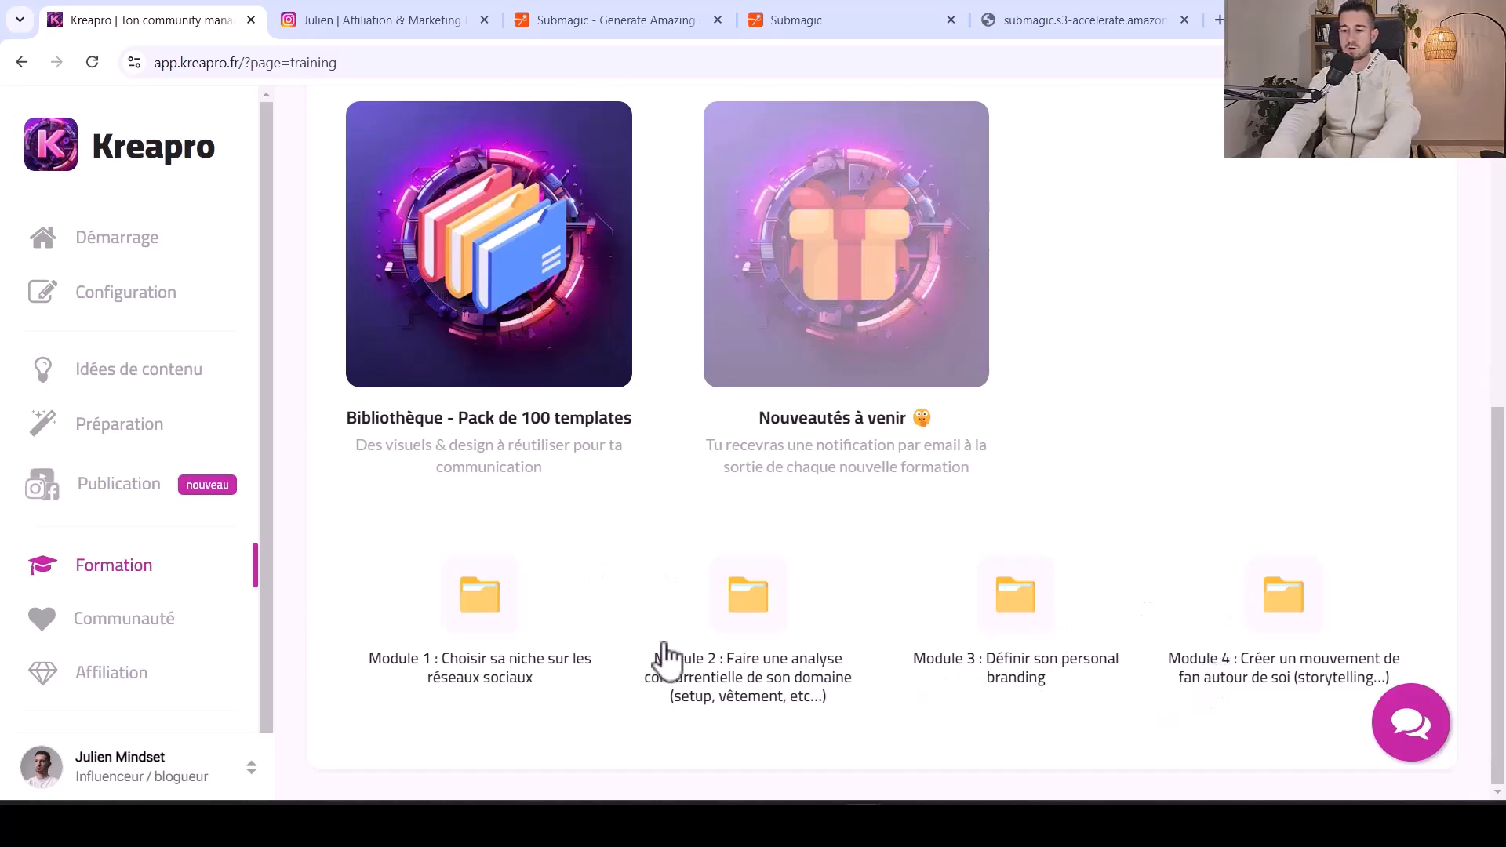
pyautogui.moveTo(1502, 459); pyautogui.dragTo(1483, 159)
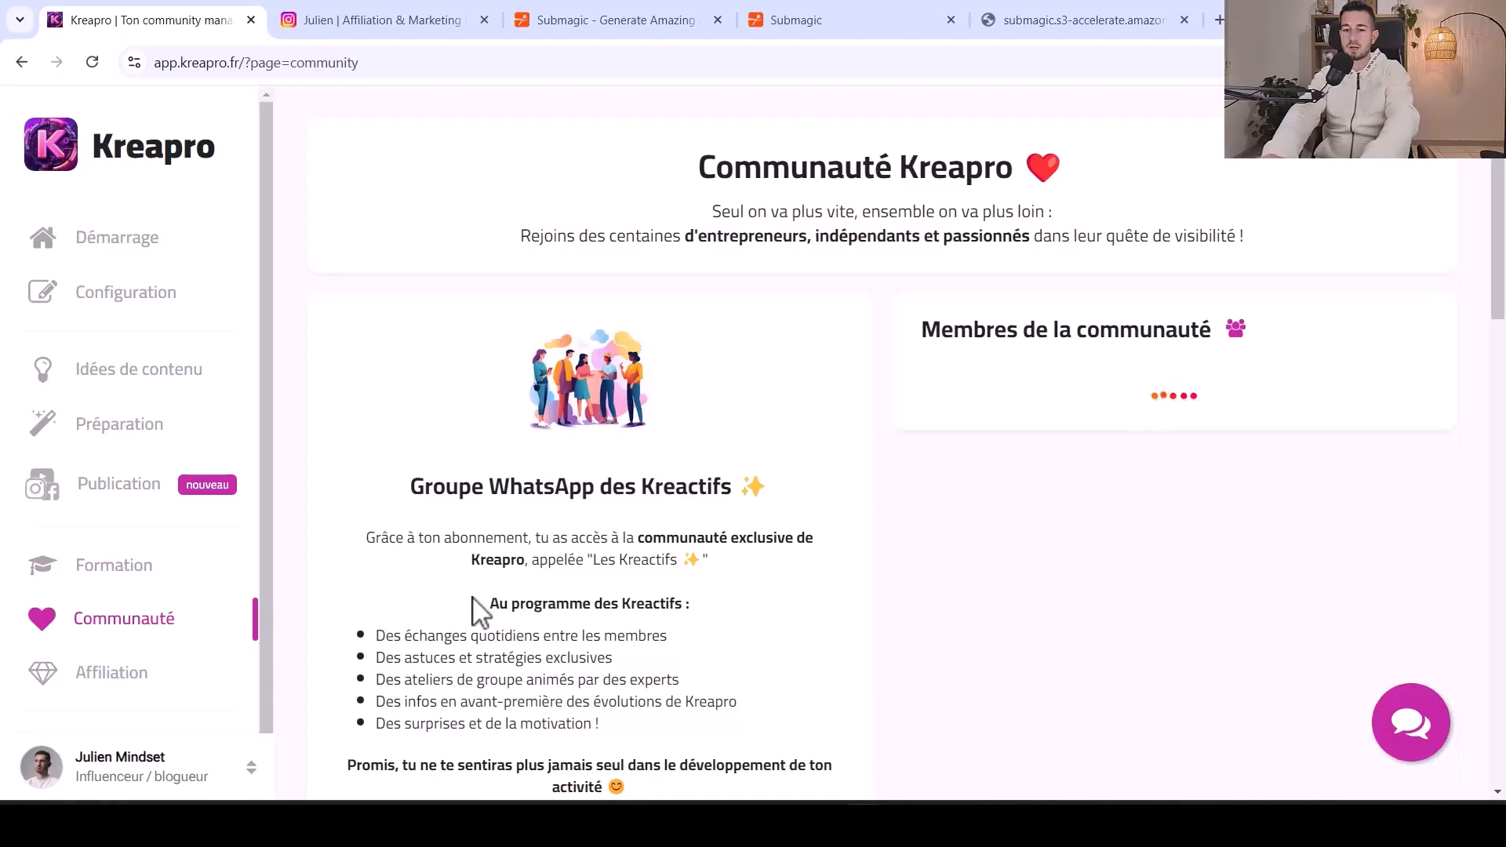
# Scroll through the Communauté page, reviewing the Kreactifs WhatsApp group and the community members panel
pyautogui.scroll(-2, 941, 533)
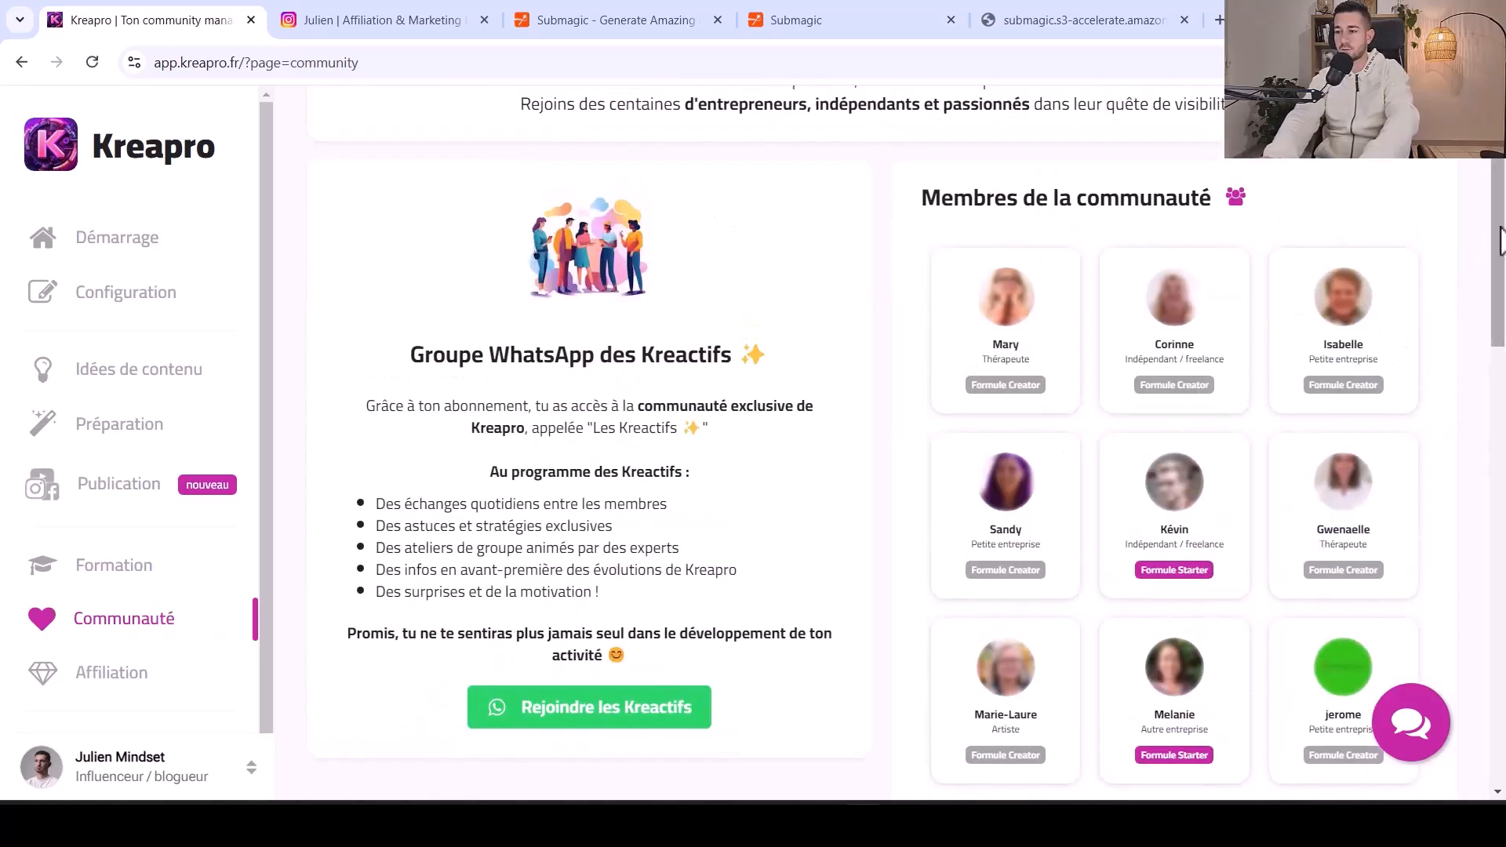
pyautogui.moveTo(1500, 240); pyautogui.dragTo(1500, 212)
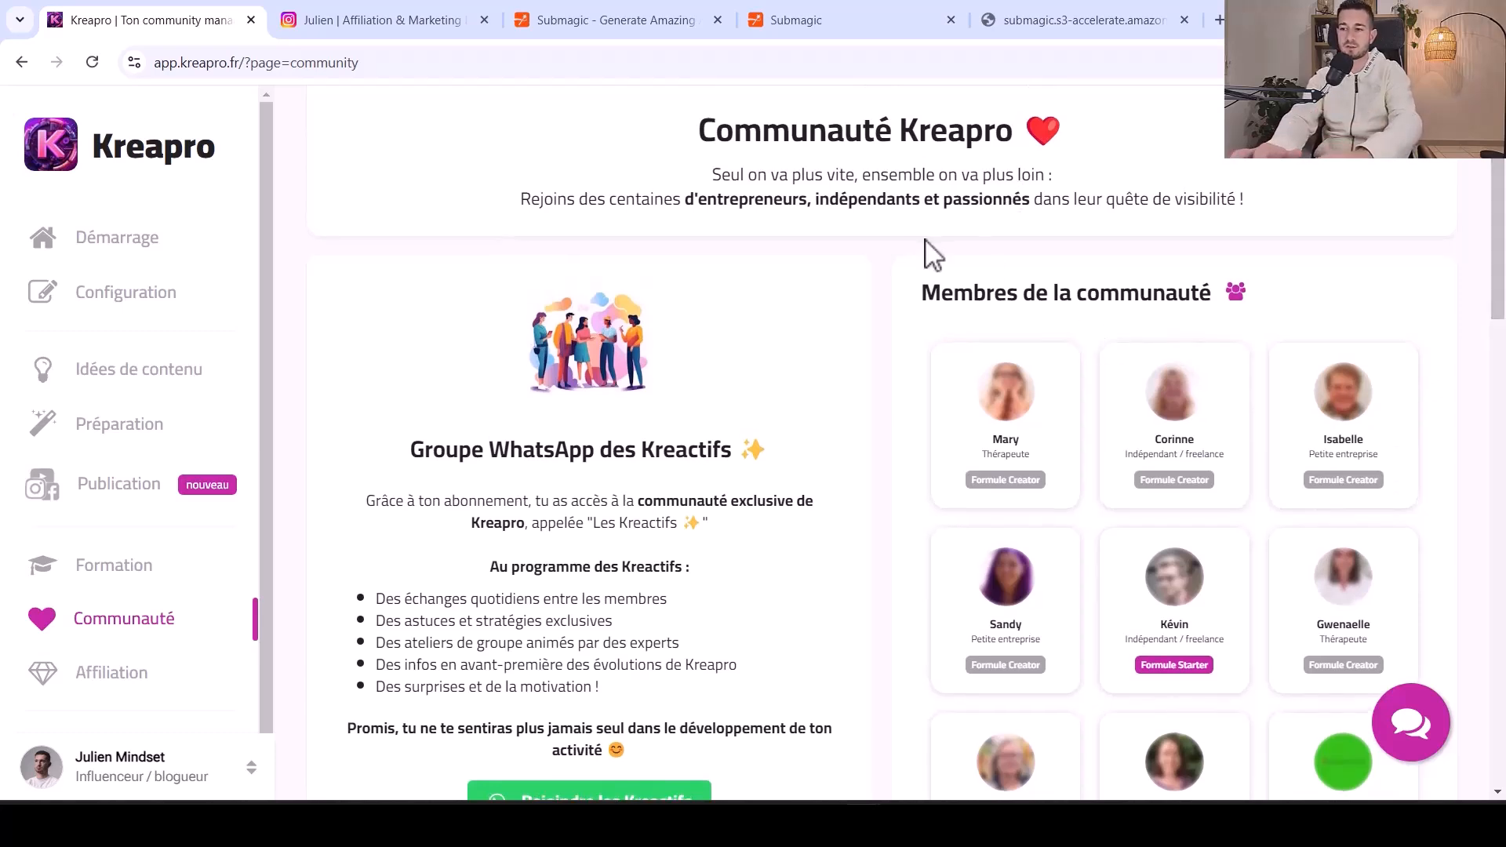
pyautogui.moveTo(1481, 216); pyautogui.dragTo(1496, 326)
pyautogui.click(1417, 305)
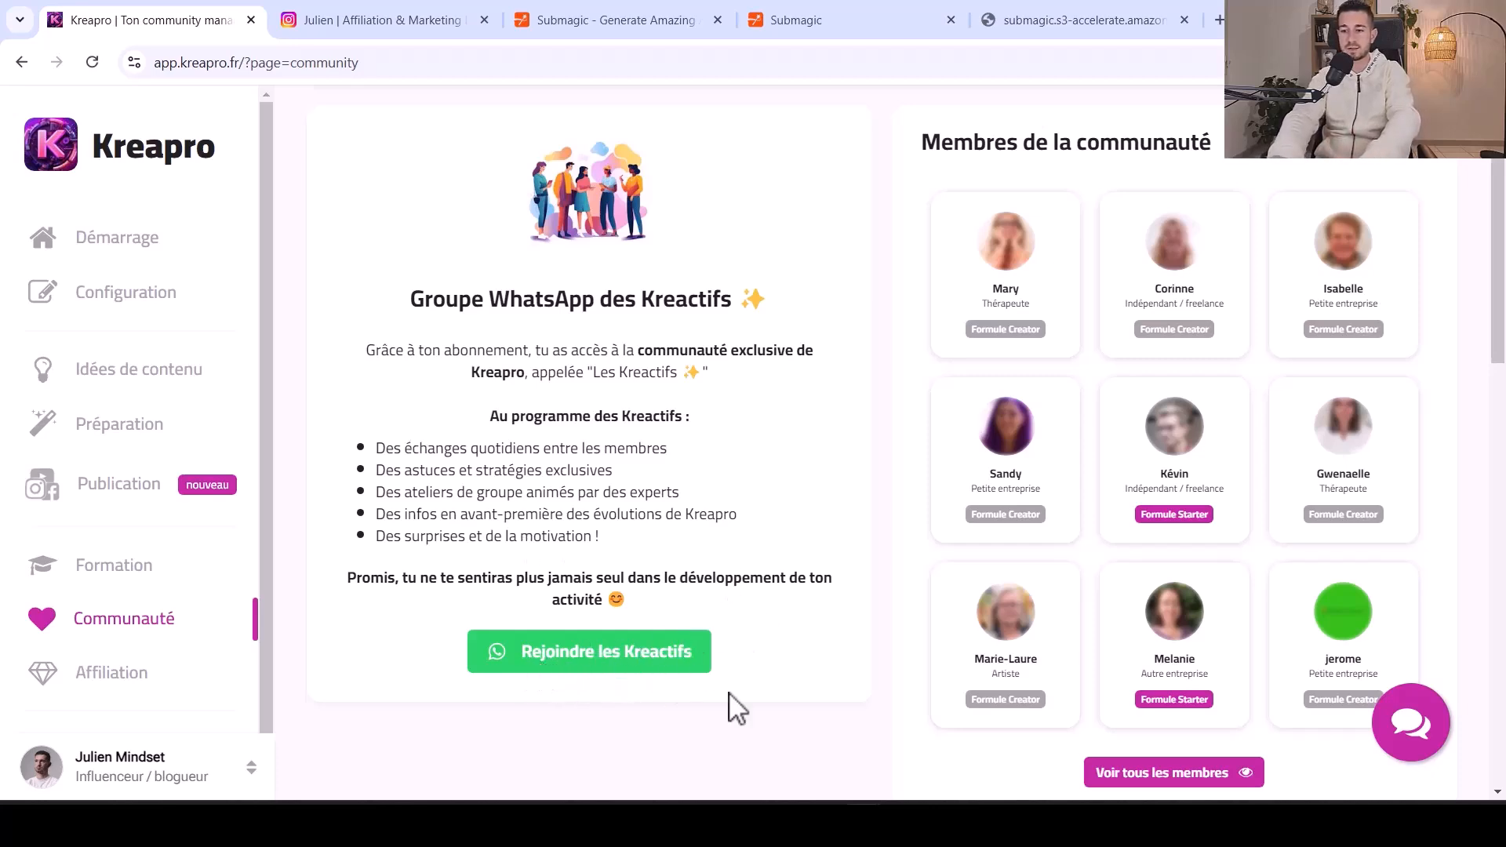
pyautogui.moveTo(1495, 253); pyautogui.dragTo(1500, 292)
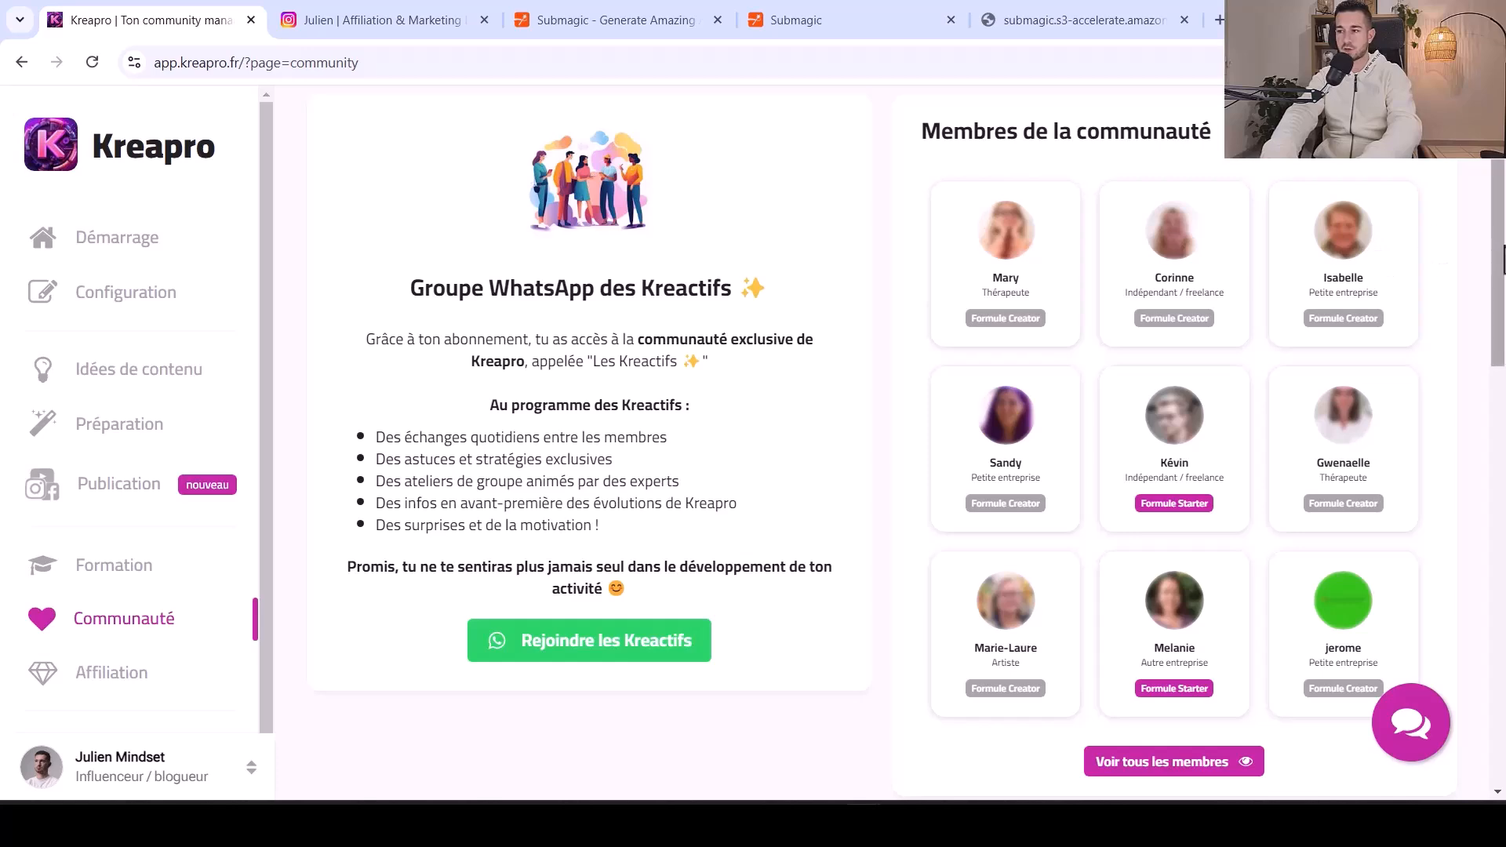
pyautogui.moveTo(1500, 266)
pyautogui.mouseDown()
pyautogui.moveTo(1500, 204)
pyautogui.moveTo(1500, 322)
pyautogui.moveTo(1500, 203)
pyautogui.moveTo(1500, 265)
pyautogui.mouseUp()
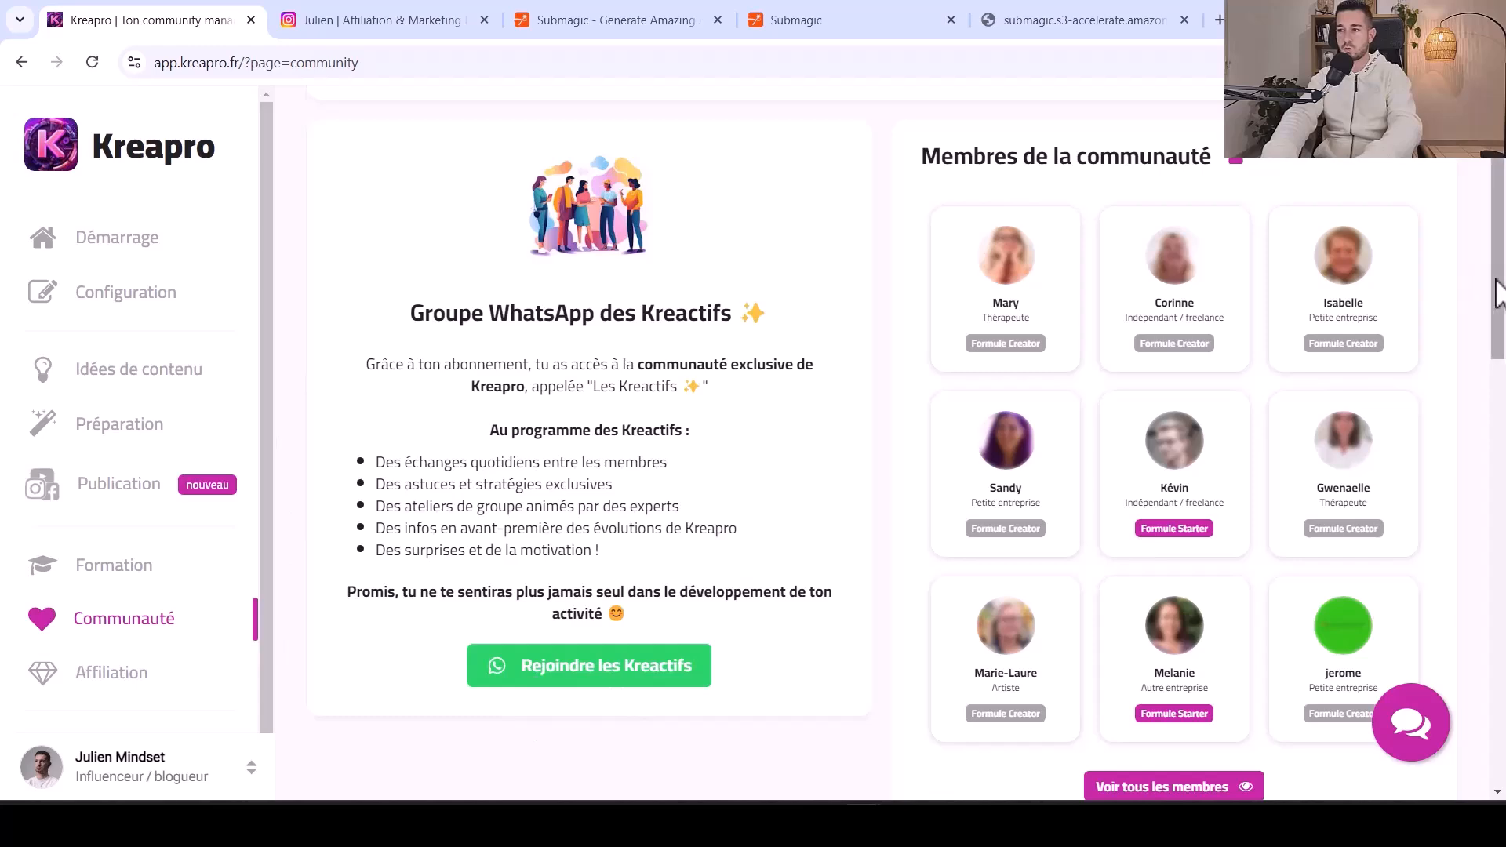
pyautogui.moveTo(1498, 294); pyautogui.dragTo(1501, 208)
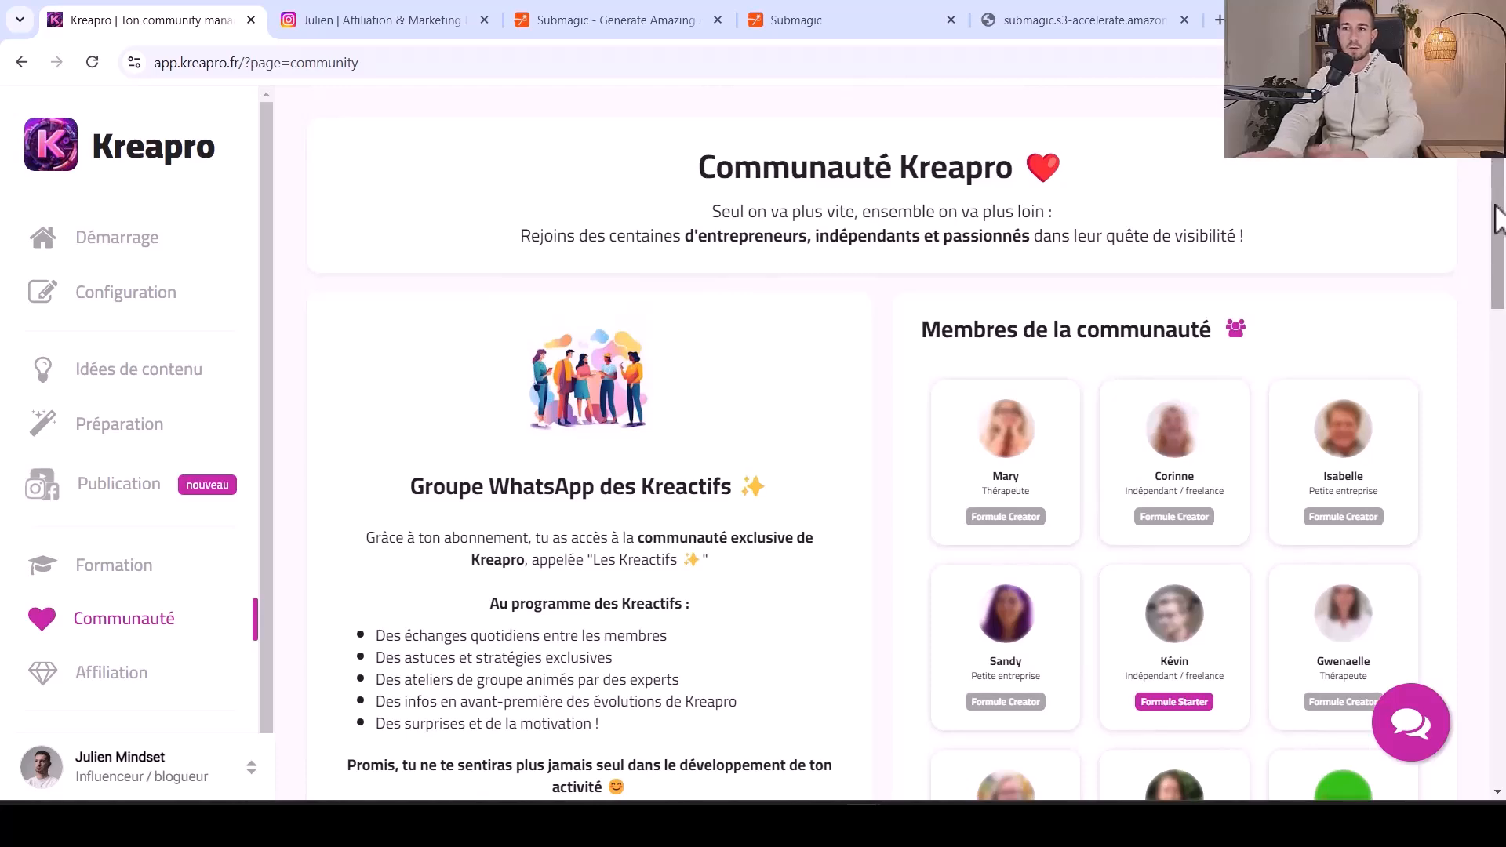
pyautogui.moveTo(1498, 212); pyautogui.dragTo(1483, 270)
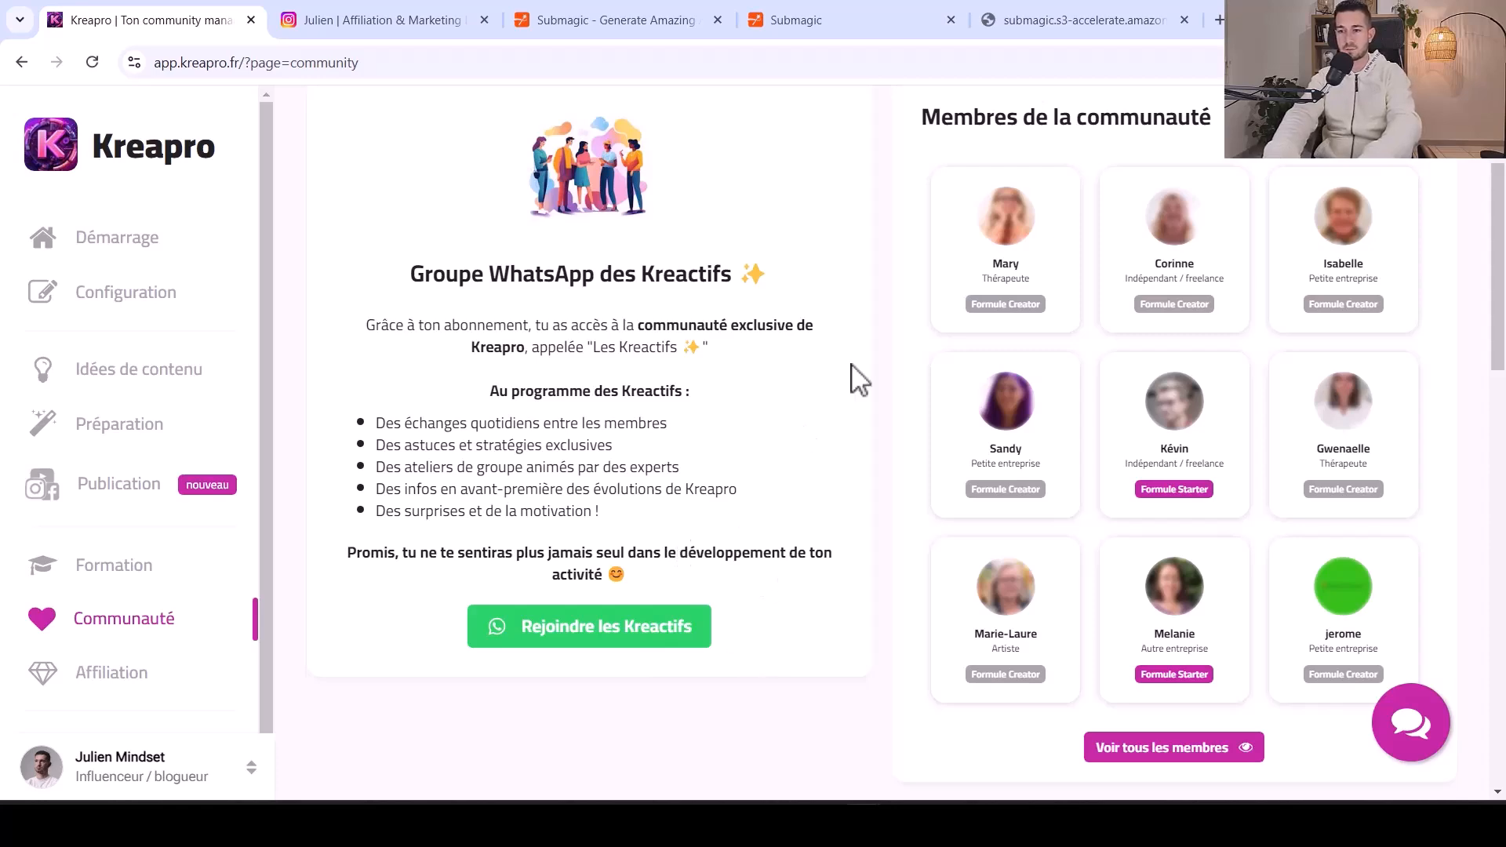
pyautogui.moveTo(1499, 270); pyautogui.dragTo(1502, 180)
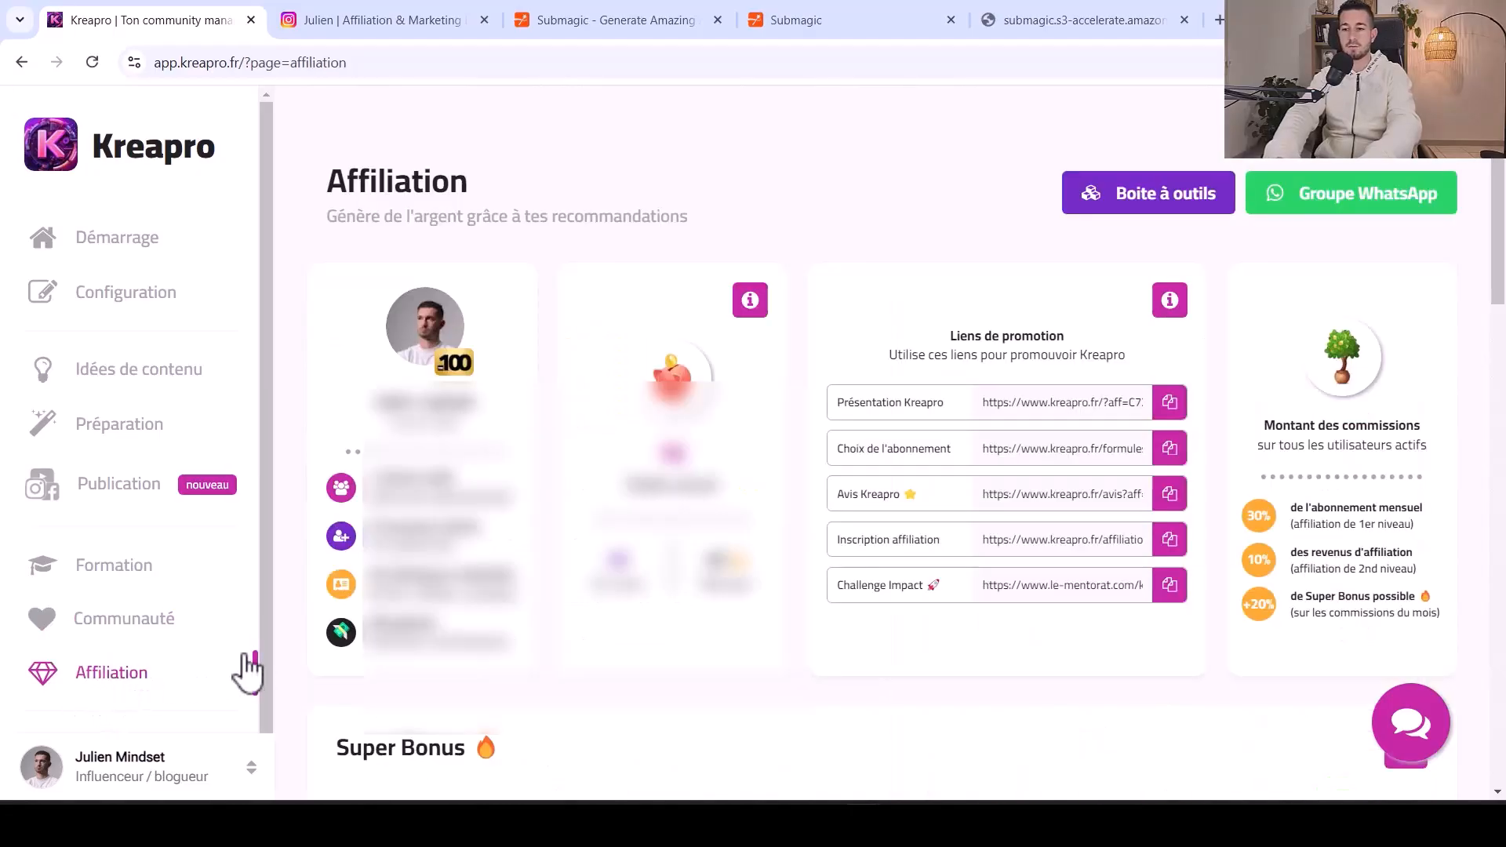
pyautogui.moveTo(1503, 218); pyautogui.dragTo(1503, 218)
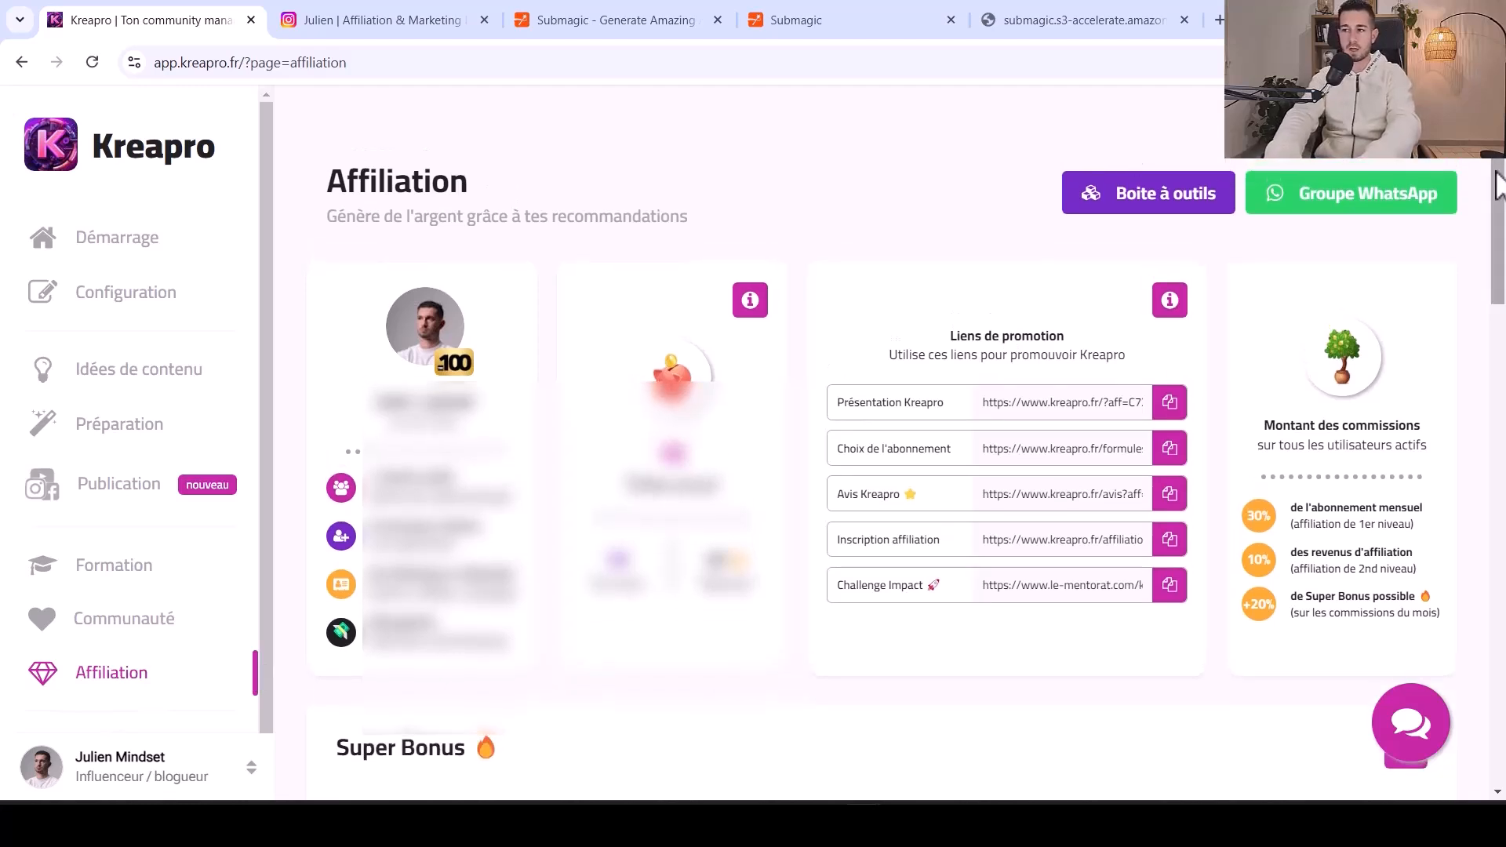